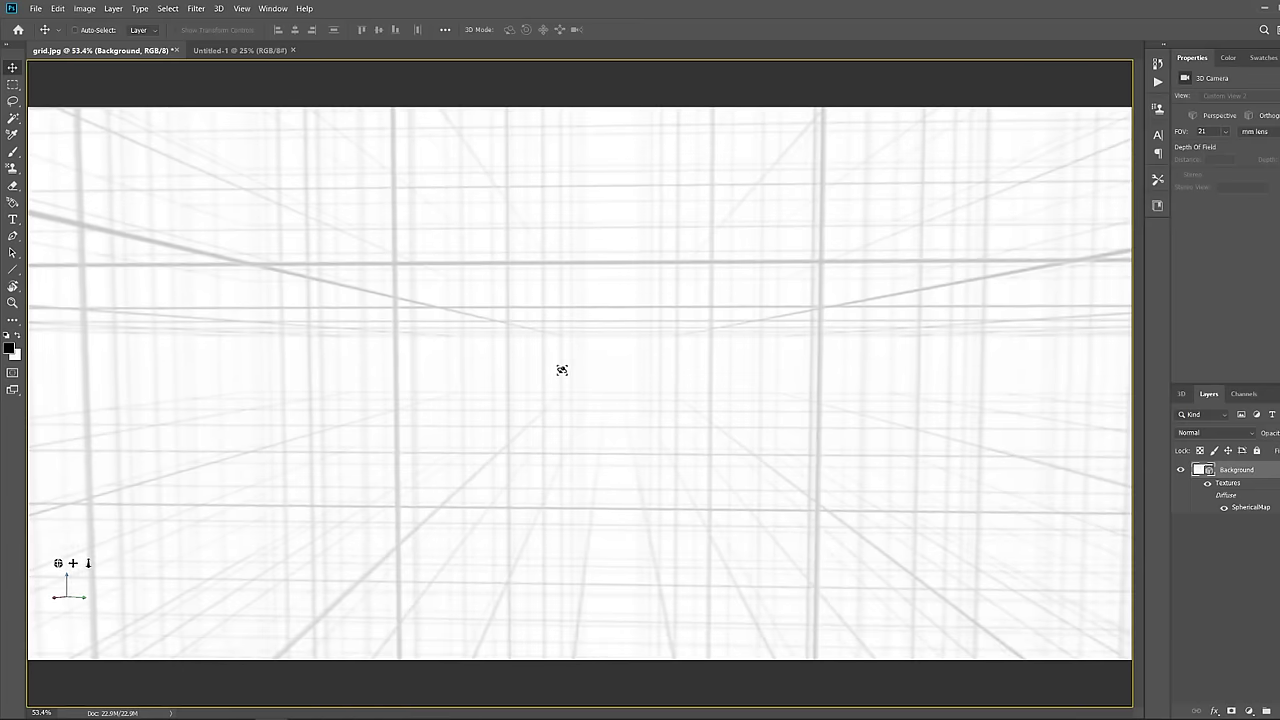
In the Untitled-1 document, brush a large circle with a small camera symbol at its centre
{"action": "left_click", "coordinate": [238, 50]}
{"action": "key", "text": "b"}
{"action": "mouse_move", "coordinate": [557, 228]}
{"action": "left_mouse_down"}
{"action": "mouse_move", "coordinate": [469, 297]}
{"action": "mouse_move", "coordinate": [579, 218]}
{"action": "mouse_move", "coordinate": [636, 258]}
{"action": "left_mouse_up"}
{"action": "scroll", "coordinate": [566, 303], "scroll_direction": "up", "scroll_amount": 3}
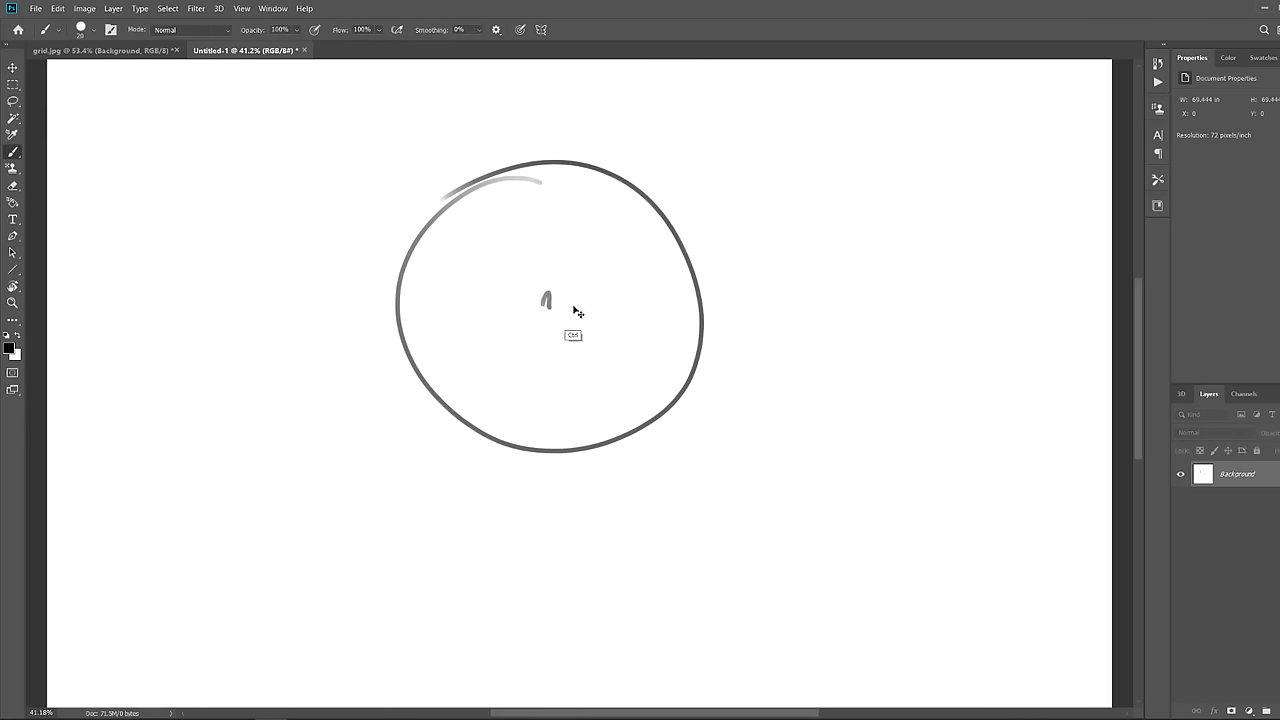
{"action": "mouse_move", "coordinate": [540, 303]}
{"action": "left_mouse_down"}
{"action": "mouse_move", "coordinate": [558, 316]}
{"action": "mouse_move", "coordinate": [558, 302]}
{"action": "left_mouse_up"}
{"action": "mouse_move", "coordinate": [549, 300]}
{"action": "left_mouse_down"}
{"action": "mouse_move", "coordinate": [538, 279]}
{"action": "mouse_move", "coordinate": [557, 284]}
{"action": "mouse_move", "coordinate": [550, 300]}
{"action": "left_mouse_up"}
{"action": "left_click_drag", "start_coordinate": [550, 251], "coordinate": [579, 264]}
{"action": "key", "text": "ctrl+z"}
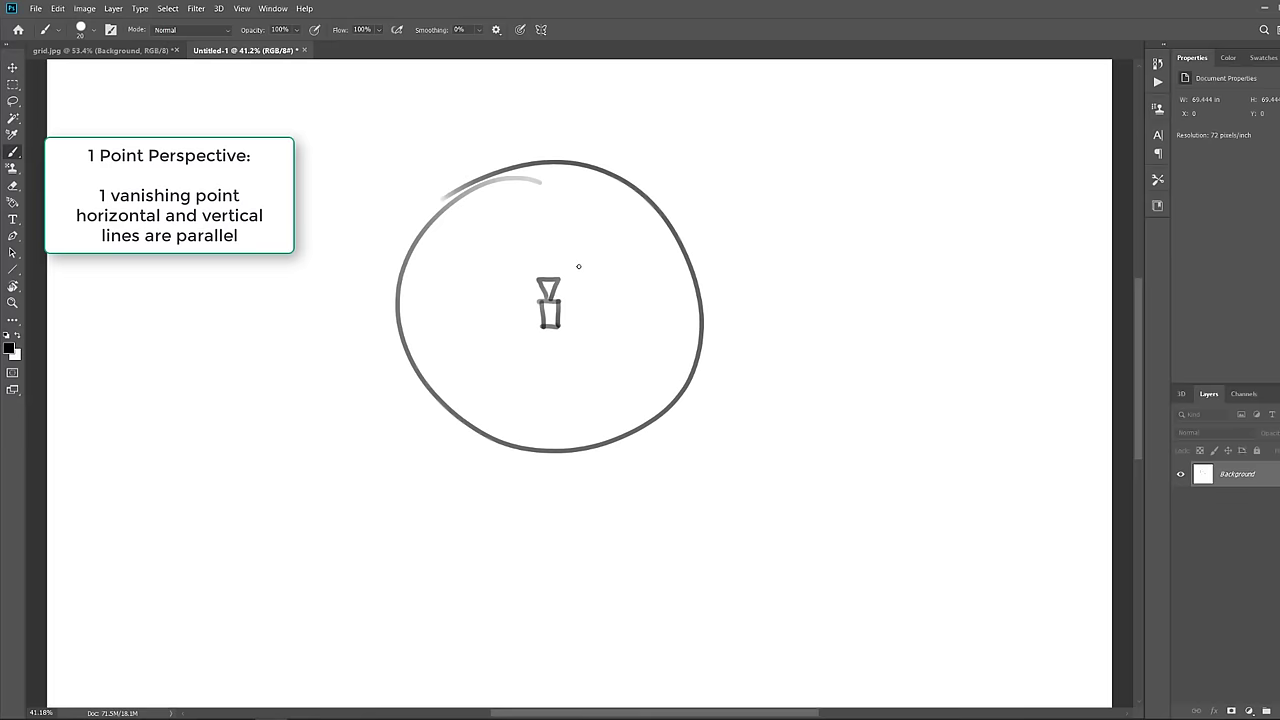
Switch to grid.jpg and turn the 3D camera so the grid faces a single central vanishing point
{"action": "left_click", "coordinate": [153, 51]}
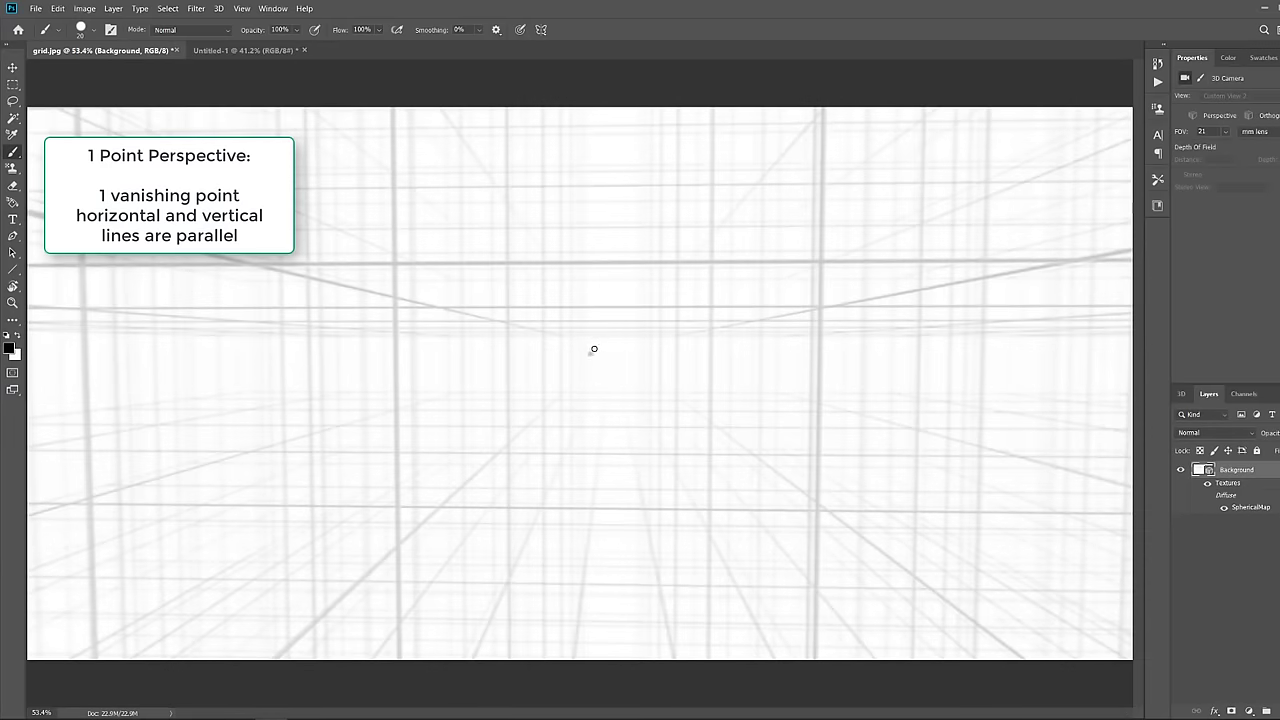
{"action": "key", "text": "v"}
{"action": "mouse_move", "coordinate": [603, 360]}
{"action": "left_mouse_down"}
{"action": "mouse_move", "coordinate": [607, 325]}
{"action": "mouse_move", "coordinate": [634, 314]}
{"action": "mouse_move", "coordinate": [700, 371]}
{"action": "mouse_move", "coordinate": [557, 374]}
{"action": "mouse_move", "coordinate": [604, 362]}
{"action": "left_mouse_up"}
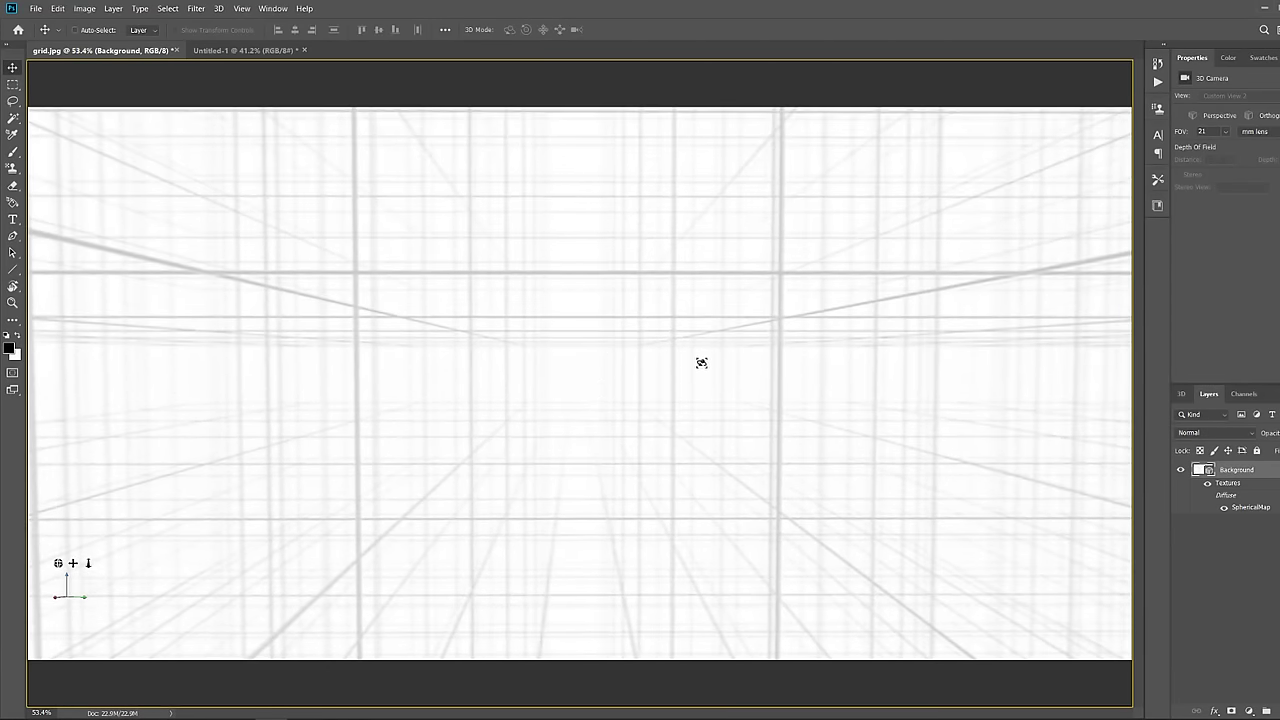
{"action": "left_click_drag", "start_coordinate": [700, 363], "coordinate": [699, 363]}
{"action": "scroll", "coordinate": [698, 363], "scroll_direction": "up", "scroll_amount": 5}
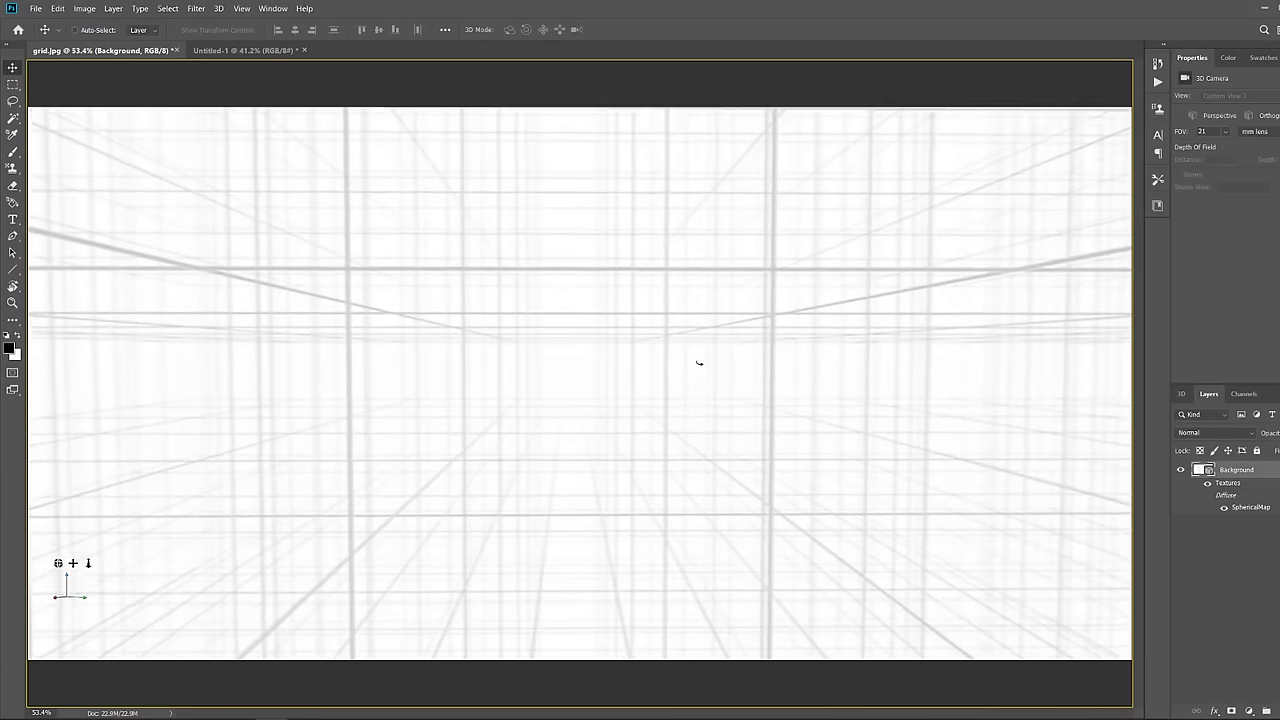
Add a new layer above the grid and try a roughly horizontal brush stroke across the middle
{"action": "key", "text": "b"}
{"action": "left_click", "coordinate": [1276, 711]}
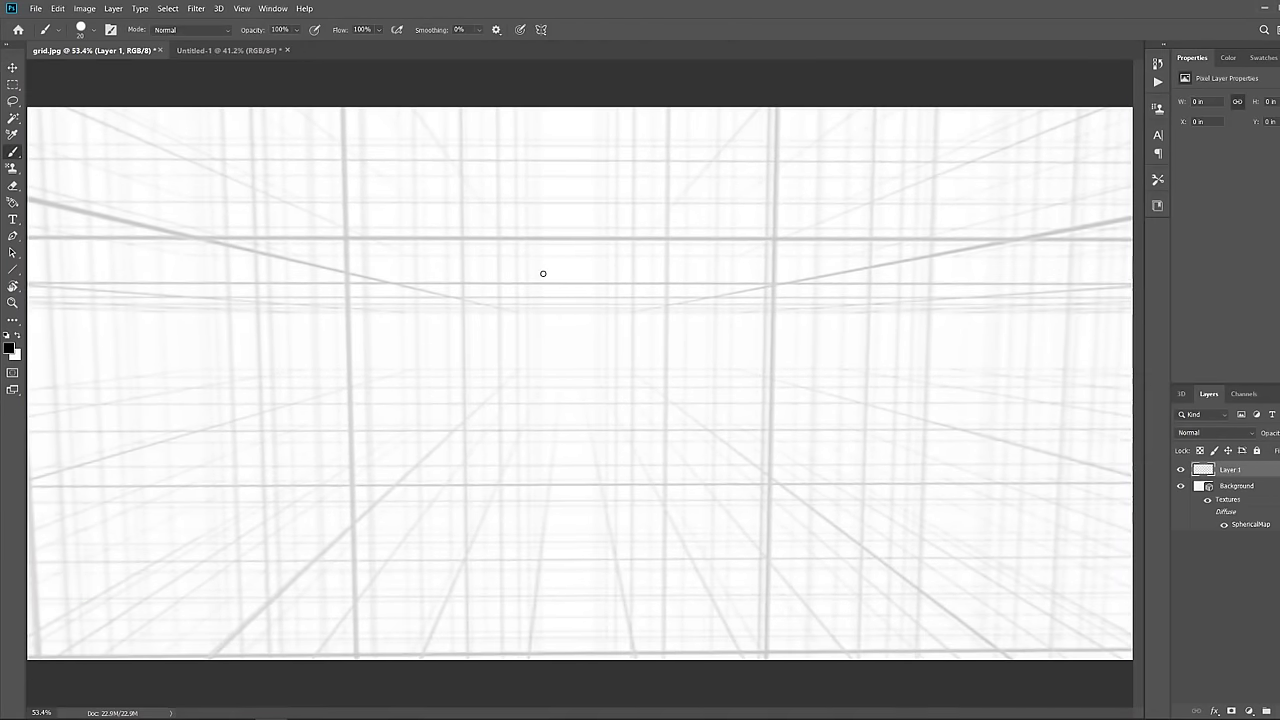
{"action": "mouse_move", "coordinate": [374, 339]}
{"action": "left_mouse_down"}
{"action": "mouse_move", "coordinate": [723, 343]}
{"action": "mouse_move", "coordinate": [294, 350]}
{"action": "left_mouse_up"}
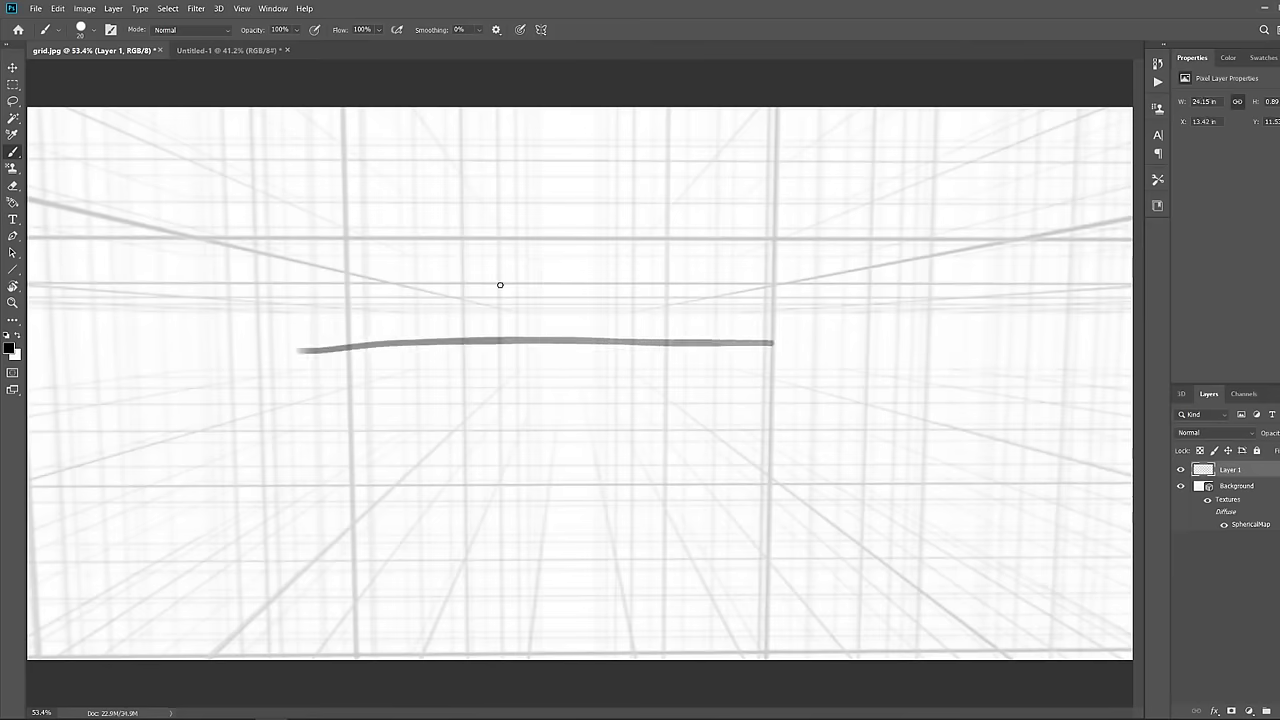
{"action": "key", "text": "ctrl+z"}
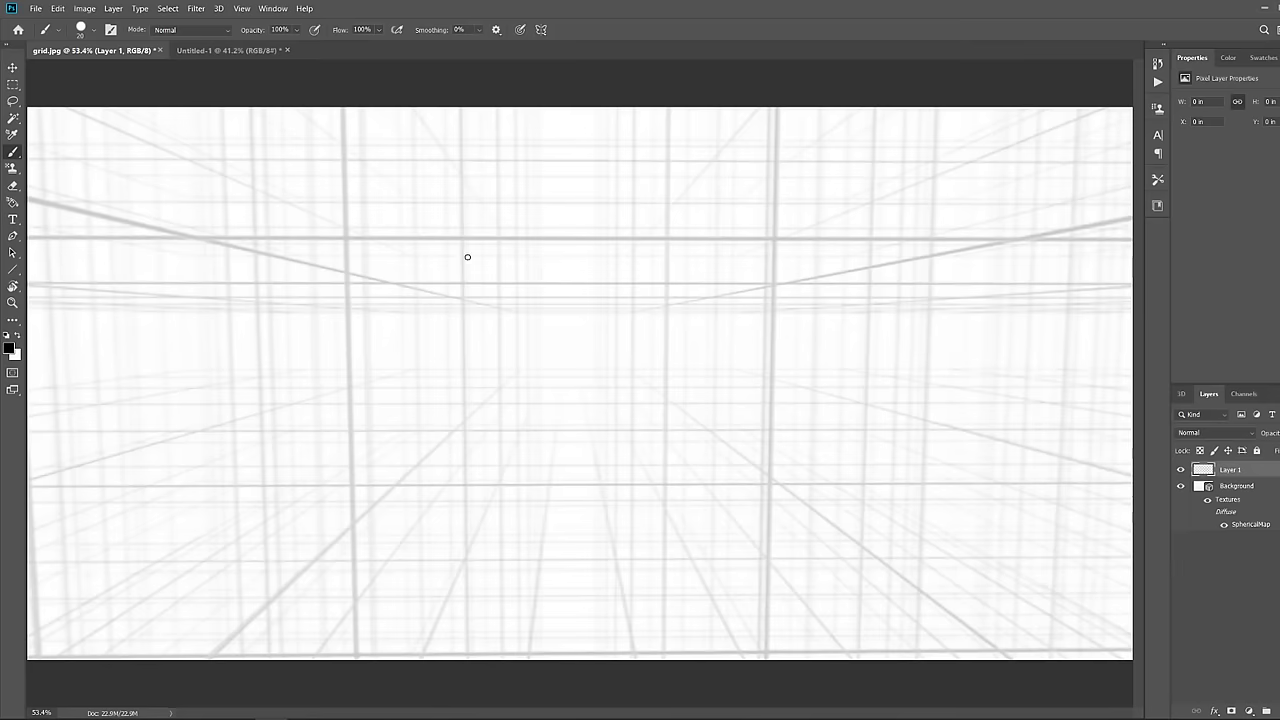
Brush a tall box in one-point perspective over the grid, right of the vanishing point, with a front face and receding left side
{"action": "mouse_move", "coordinate": [668, 285]}
{"action": "left_mouse_down"}
{"action": "mouse_move", "coordinate": [667, 451]}
{"action": "mouse_move", "coordinate": [752, 538]}
{"action": "mouse_move", "coordinate": [933, 538]}
{"action": "left_mouse_up"}
{"action": "mouse_move", "coordinate": [762, 540]}
{"action": "left_mouse_down"}
{"action": "mouse_move", "coordinate": [770, 270]}
{"action": "mouse_move", "coordinate": [771, 305]}
{"action": "left_mouse_up"}
{"action": "left_click", "coordinate": [667, 286]}
{"action": "left_click", "coordinate": [779, 224], "text": "shift"}
{"action": "mouse_move", "coordinate": [775, 231]}
{"action": "left_mouse_down"}
{"action": "mouse_move", "coordinate": [964, 231]}
{"action": "mouse_move", "coordinate": [933, 243]}
{"action": "mouse_move", "coordinate": [928, 539]}
{"action": "left_mouse_up"}
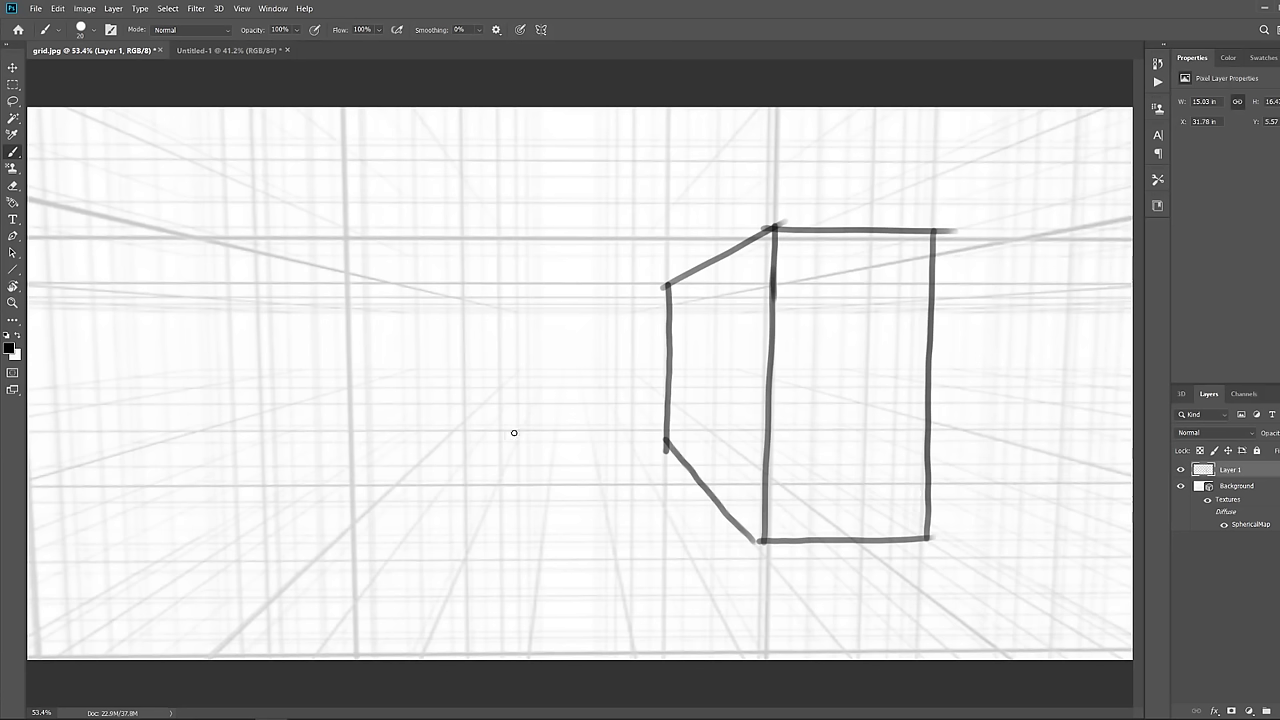
Brush a four-sided floor plane left of the box, its sides following the receding floor lines
{"action": "left_click_drag", "start_coordinate": [503, 432], "coordinate": [635, 432]}
{"action": "left_click_drag", "start_coordinate": [503, 433], "coordinate": [443, 531]}
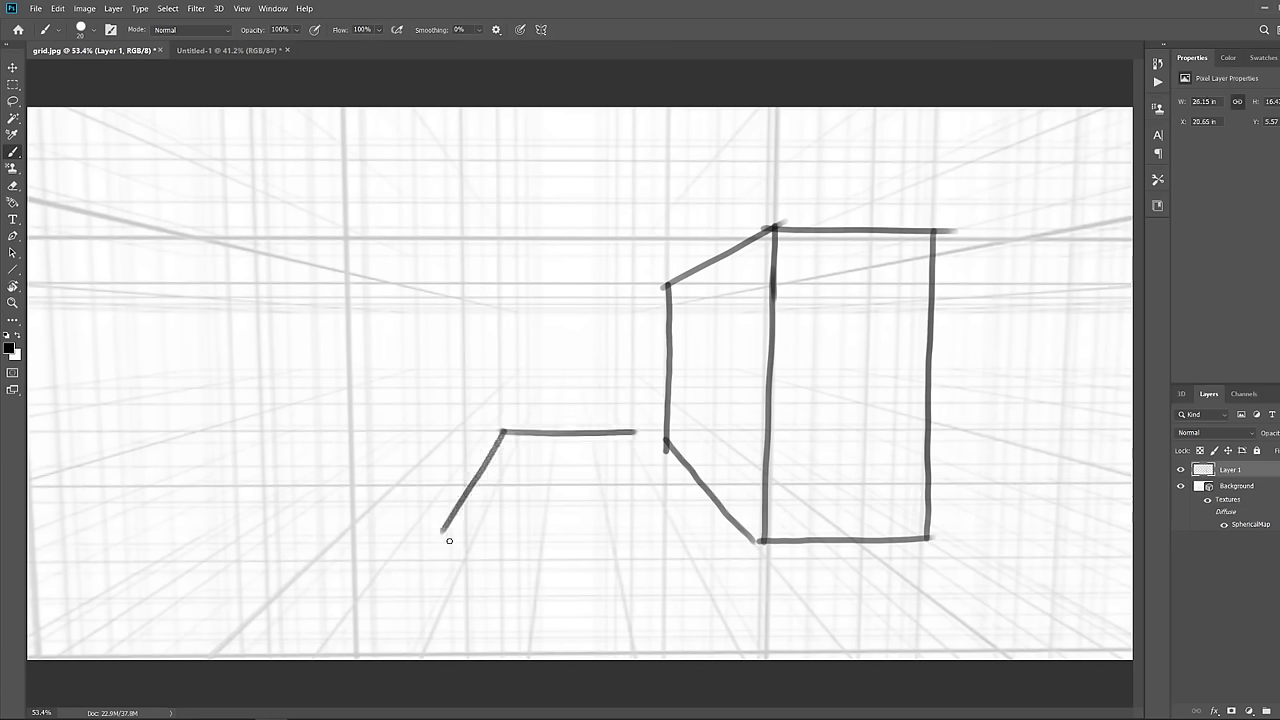
{"action": "left_click_drag", "start_coordinate": [636, 433], "coordinate": [705, 533]}
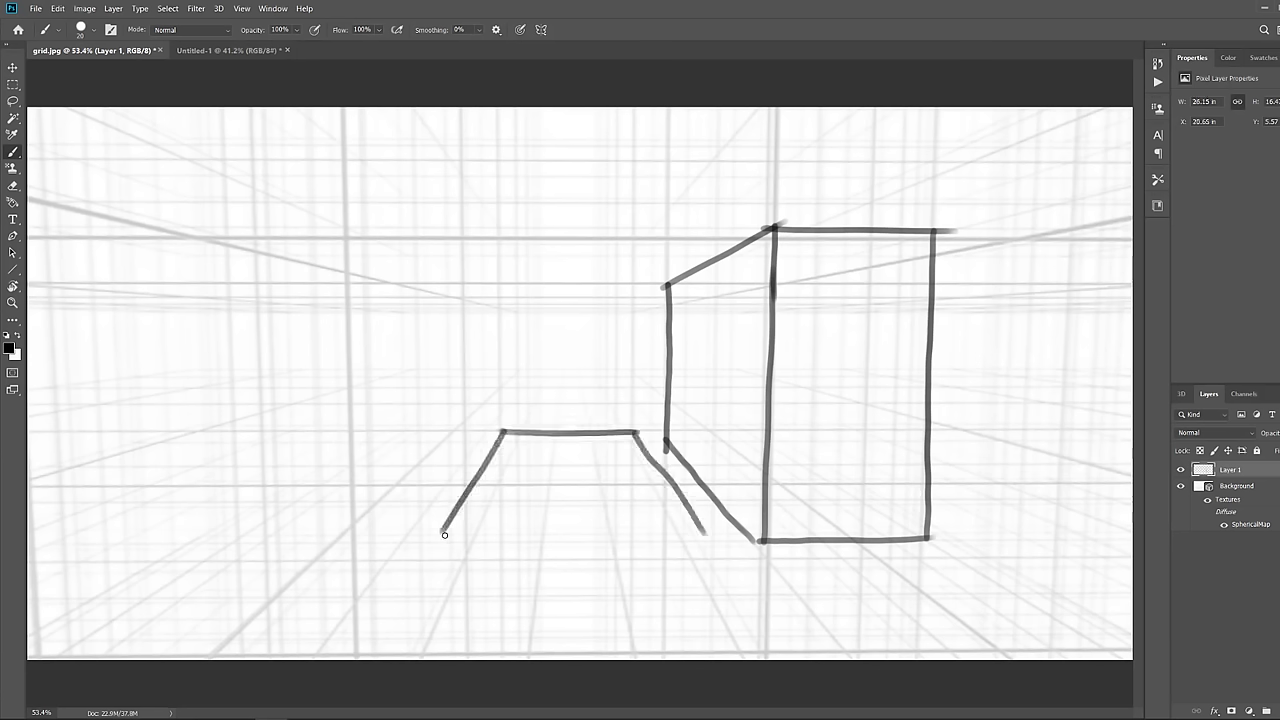
{"action": "left_click_drag", "start_coordinate": [444, 534], "coordinate": [703, 532]}
{"action": "key", "text": "ctrl+z"}
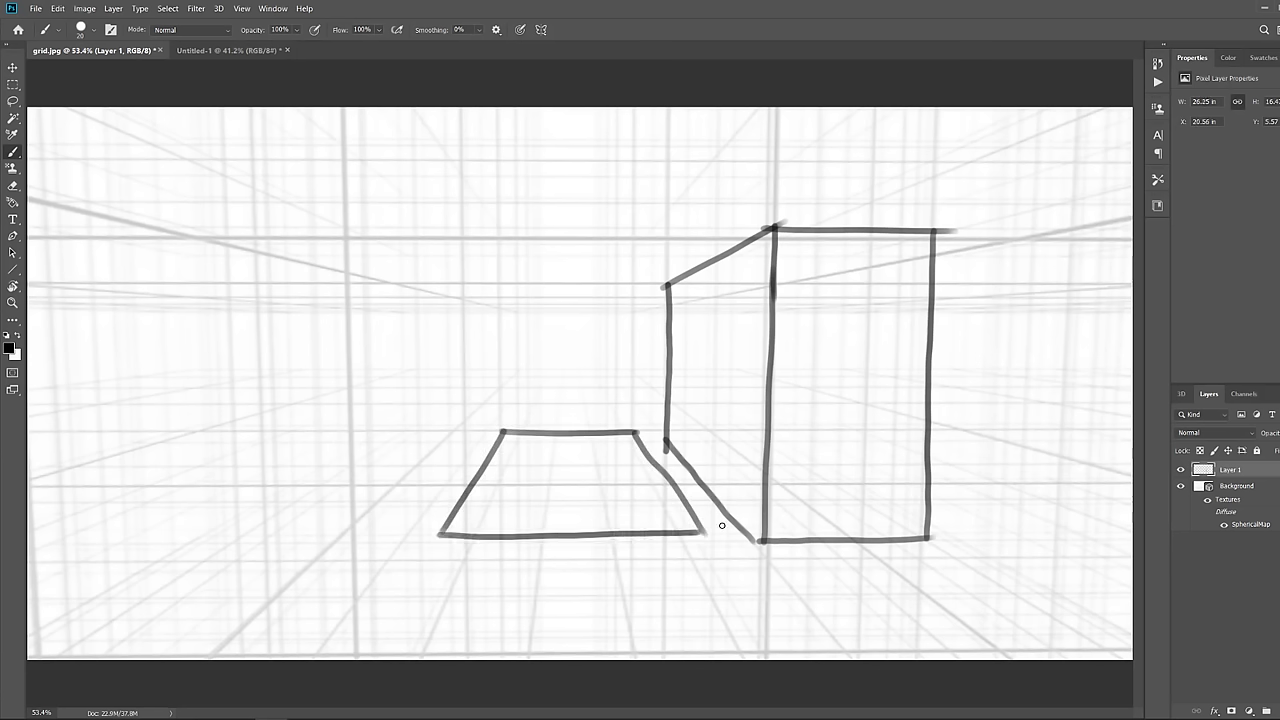
Sketch a horizontal double-headed arrow above the box and a vertical one over the thick grid line on the left
{"action": "mouse_move", "coordinate": [850, 213]}
{"action": "left_mouse_down"}
{"action": "mouse_move", "coordinate": [877, 208]}
{"action": "mouse_move", "coordinate": [803, 207]}
{"action": "mouse_move", "coordinate": [820, 214]}
{"action": "left_mouse_up"}
{"action": "key", "text": "ctrl+z"}
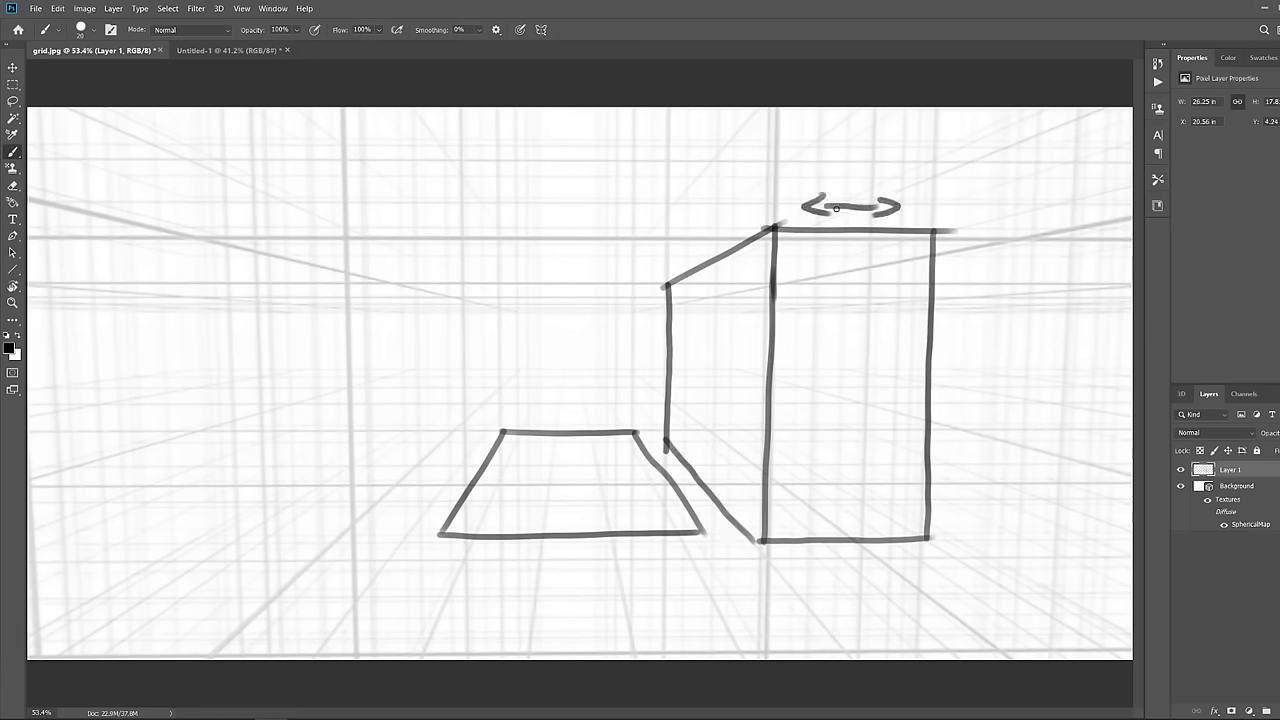
{"action": "mouse_move", "coordinate": [351, 329]}
{"action": "left_mouse_down"}
{"action": "mouse_move", "coordinate": [343, 273]}
{"action": "mouse_move", "coordinate": [355, 260]}
{"action": "mouse_move", "coordinate": [352, 341]}
{"action": "left_mouse_up"}
{"action": "left_click_drag", "start_coordinate": [352, 341], "coordinate": [358, 316]}
Try to sketch a vertical line along the far left edge of the grid
{"action": "left_click_drag", "start_coordinate": [53, 388], "coordinate": [66, 625]}
{"action": "mouse_move", "coordinate": [61, 404]}
{"action": "left_mouse_down"}
{"action": "mouse_move", "coordinate": [78, 602]}
{"action": "mouse_move", "coordinate": [95, 385]}
{"action": "left_mouse_up"}
{"action": "key", "text": "ctrl+z"}
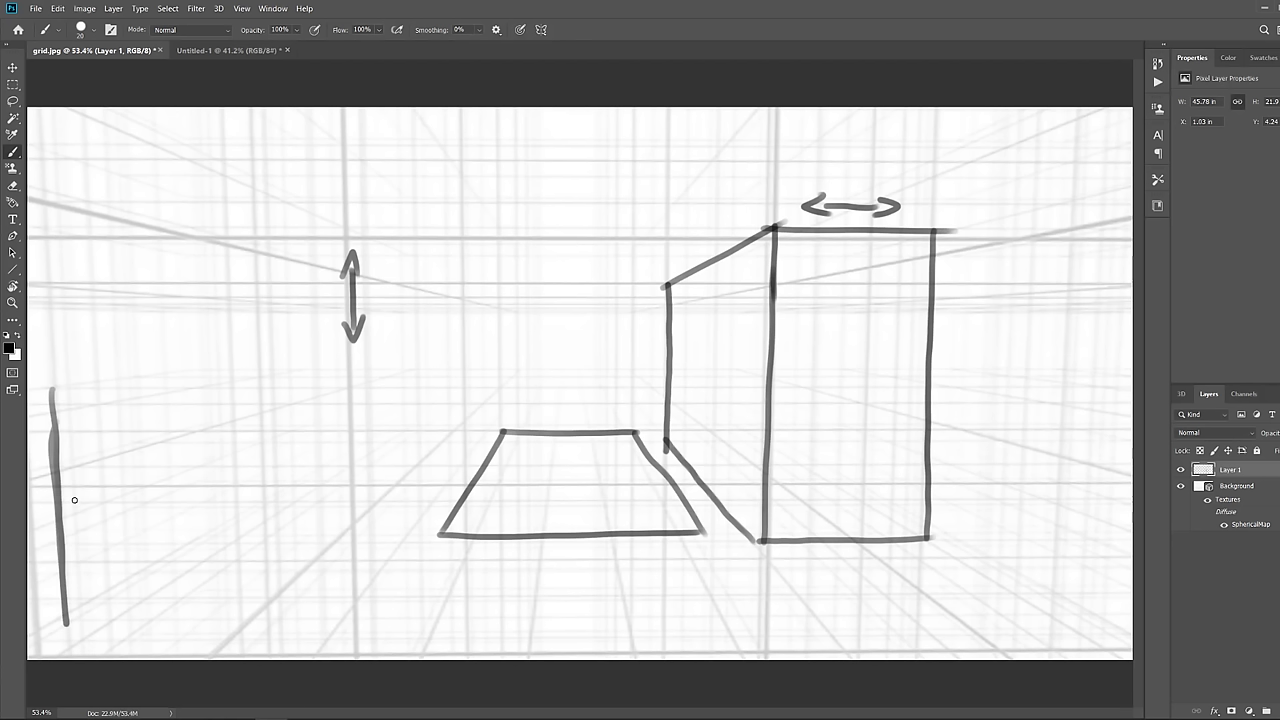
{"action": "key", "text": "ctrl+z"}
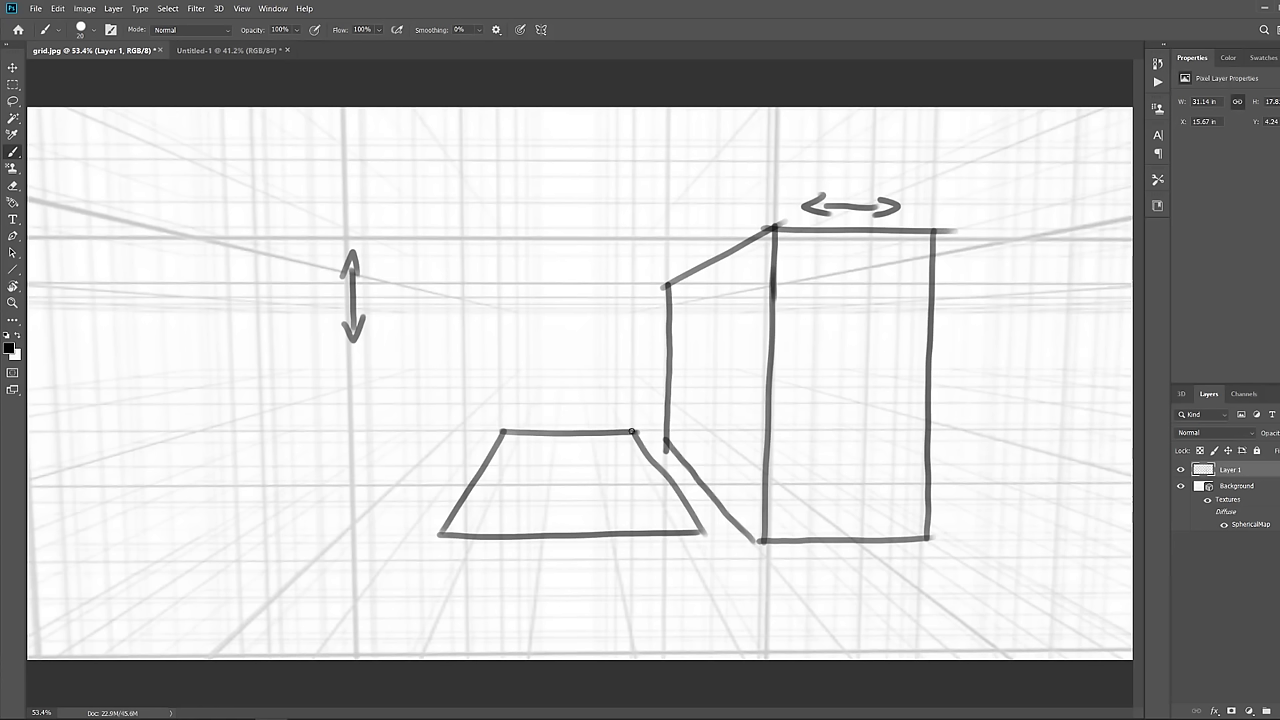
Sketch a pointed gable roof on the box with a slanted edge rising from its rear corner
{"action": "mouse_move", "coordinate": [773, 228]}
{"action": "left_mouse_down"}
{"action": "mouse_move", "coordinate": [851, 143]}
{"action": "mouse_move", "coordinate": [950, 262]}
{"action": "left_mouse_up"}
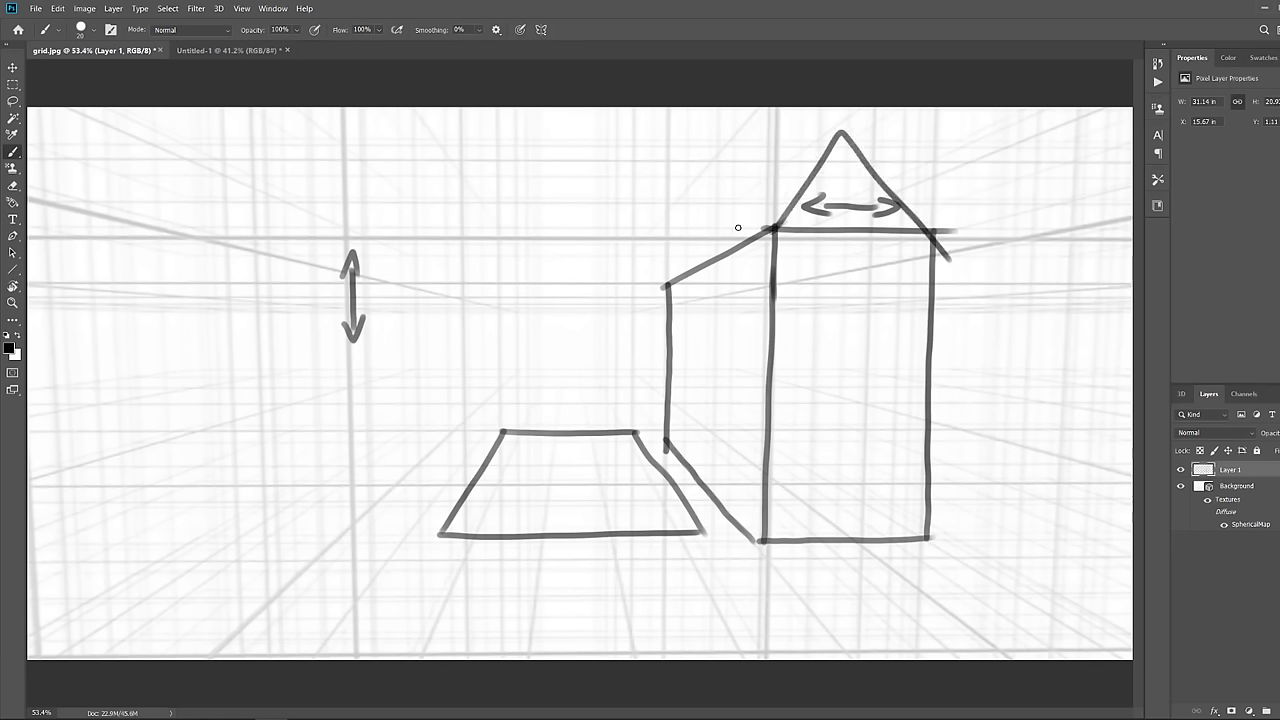
{"action": "mouse_move", "coordinate": [668, 287]}
{"action": "left_mouse_down"}
{"action": "mouse_move", "coordinate": [733, 191]}
{"action": "mouse_move", "coordinate": [838, 127]}
{"action": "left_mouse_up"}
{"action": "key", "text": "ctrl+z"}
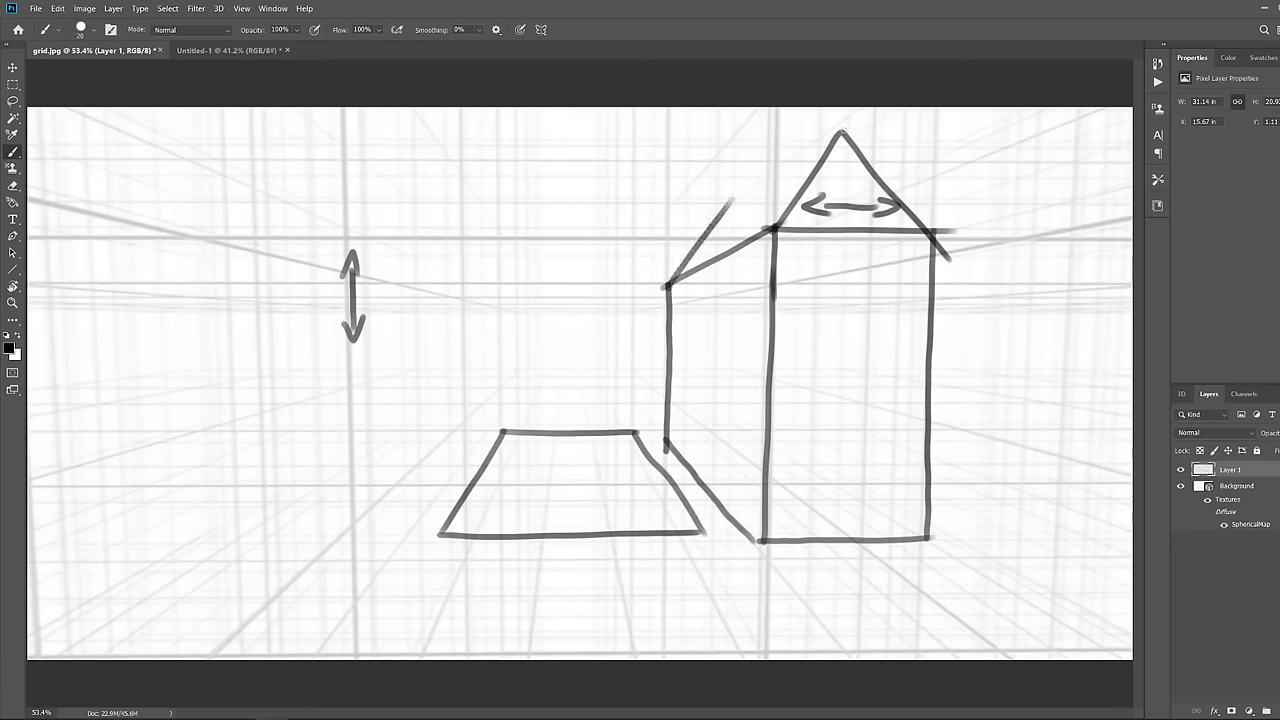
{"action": "key", "text": "ctrl+z"}
{"action": "key", "text": "ctrl+shift+z"}
{"action": "key", "text": "ctrl+shift+z"}
Extend the floor plane back toward the vanishing point as a narrowing road closed by a short far edge
{"action": "mouse_move", "coordinate": [493, 450]}
{"action": "left_mouse_down"}
{"action": "mouse_move", "coordinate": [561, 341]}
{"action": "mouse_move", "coordinate": [542, 381]}
{"action": "mouse_move", "coordinate": [634, 362]}
{"action": "mouse_move", "coordinate": [602, 357]}
{"action": "mouse_move", "coordinate": [604, 403]}
{"action": "mouse_move", "coordinate": [655, 478]}
{"action": "left_mouse_up"}
{"action": "key", "text": "ctrl+z"}
{"action": "key", "text": "ctrl+z"}
{"action": "mouse_move", "coordinate": [527, 370]}
{"action": "left_mouse_down"}
{"action": "mouse_move", "coordinate": [600, 370]}
{"action": "mouse_move", "coordinate": [677, 485]}
{"action": "left_mouse_up"}
{"action": "left_click_drag", "start_coordinate": [590, 368], "coordinate": [648, 479]}
{"action": "left_click", "coordinate": [538, 364]}
Sketch a distant and a larger near street lamp left of the road, linked by receding guide lines
{"action": "mouse_move", "coordinate": [488, 398]}
{"action": "left_mouse_down"}
{"action": "mouse_move", "coordinate": [486, 243]}
{"action": "mouse_move", "coordinate": [545, 245]}
{"action": "mouse_move", "coordinate": [528, 250]}
{"action": "left_mouse_up"}
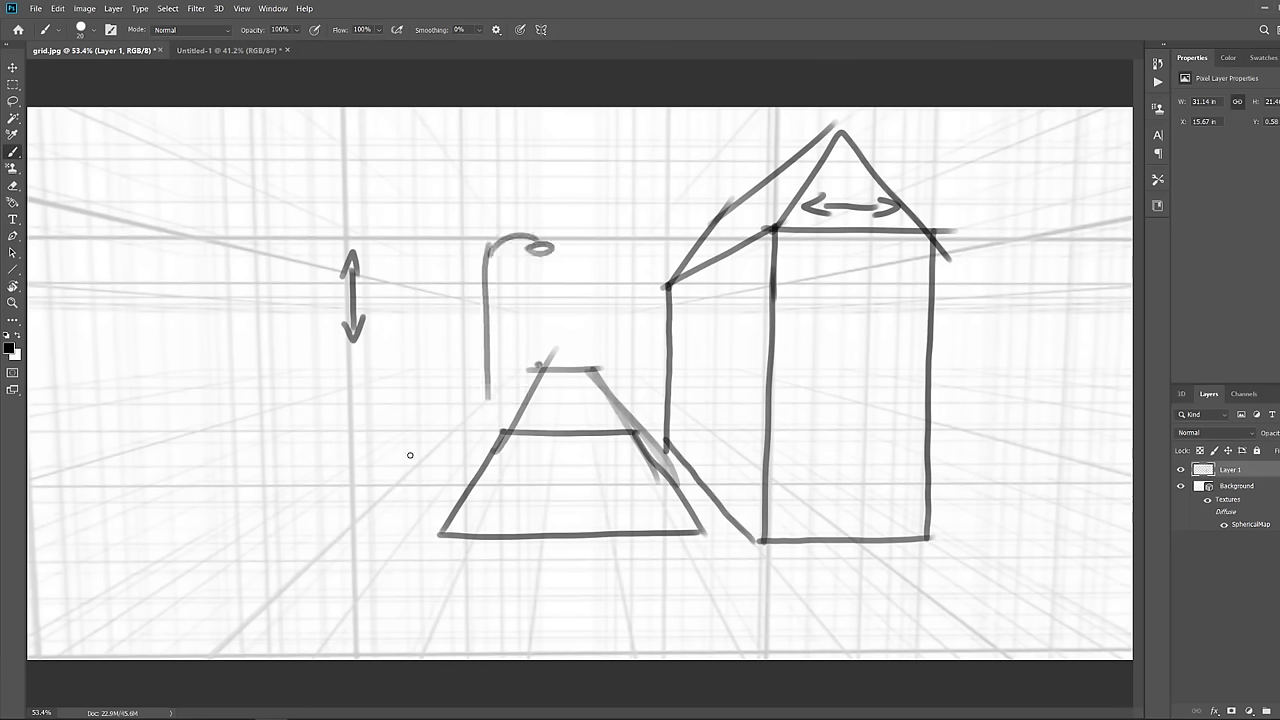
{"action": "left_click_drag", "start_coordinate": [366, 492], "coordinate": [366, 211]}
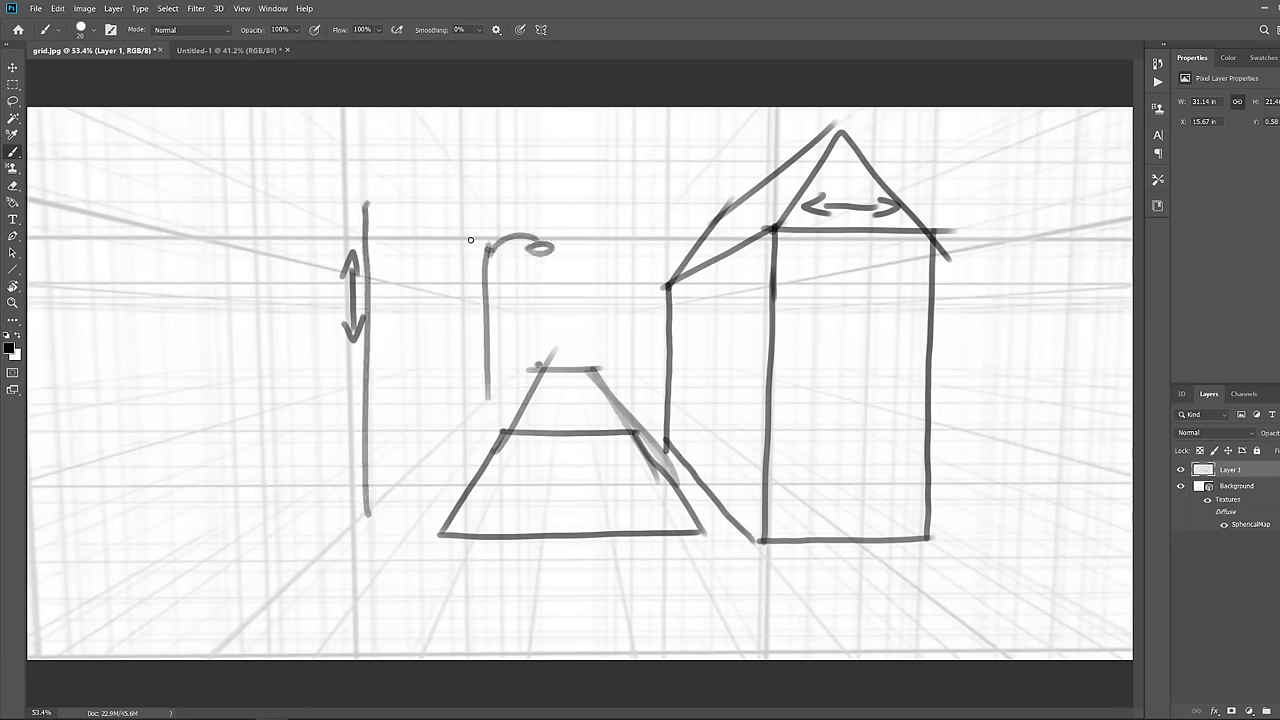
{"action": "left_click_drag", "start_coordinate": [486, 248], "coordinate": [363, 186]}
{"action": "left_click_drag", "start_coordinate": [541, 240], "coordinate": [515, 113]}
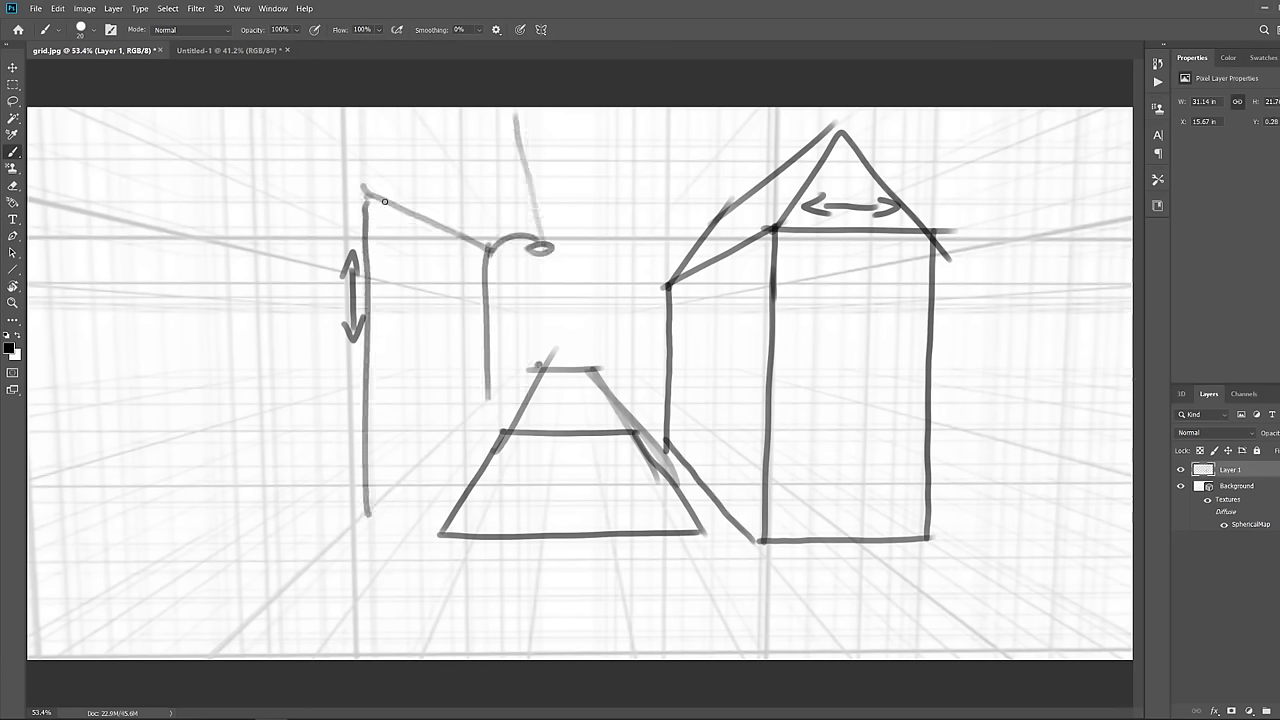
{"action": "mouse_move", "coordinate": [370, 200]}
{"action": "left_mouse_down"}
{"action": "mouse_move", "coordinate": [391, 165]}
{"action": "mouse_move", "coordinate": [530, 145]}
{"action": "left_mouse_up"}
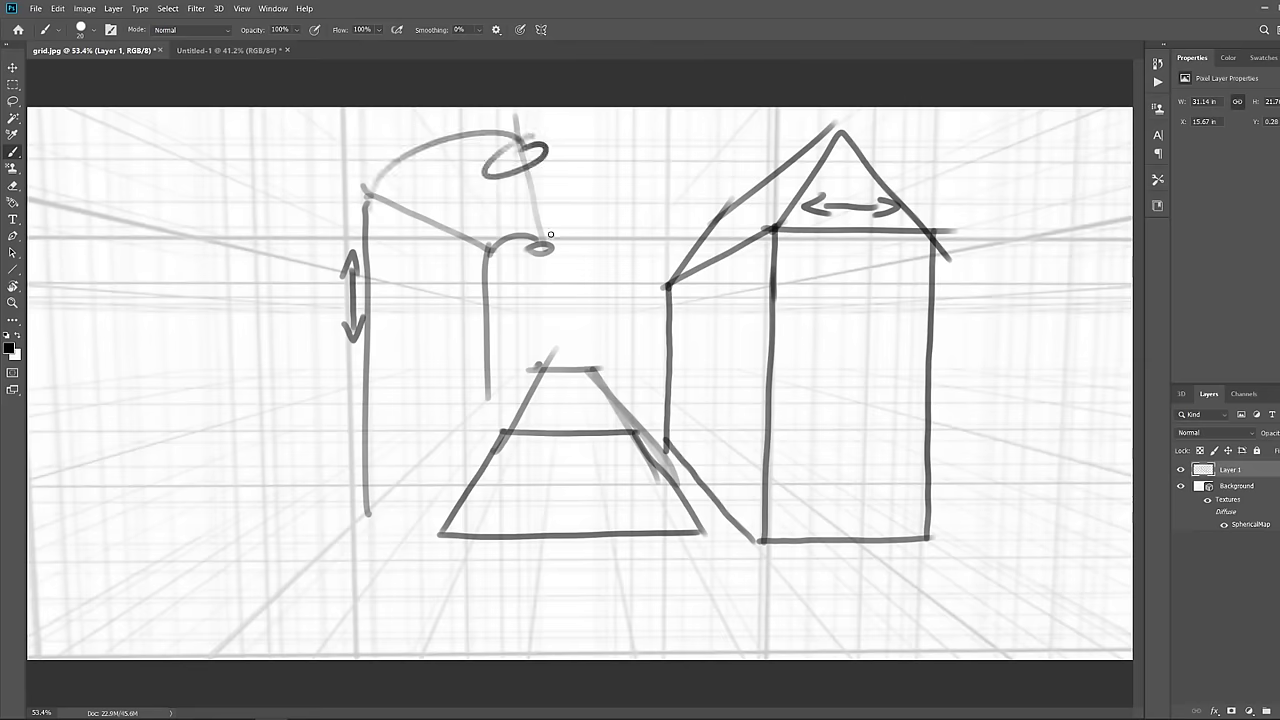
Undo all the one-point perspective strokes and delete the empty sketch layer
{"action": "key", "text": "ctrl+z"}
{"action": "key", "text": "ctrl+z"}
{"action": "key", "text": "ctrl+z"}
{"action": "key", "text": "ctrl+z"}
{"action": "key", "text": "ctrl+z"}
{"action": "key", "text": "ctrl+z"}
{"action": "key", "text": "ctrl+z"}
{"action": "key", "text": "ctrl+z"}
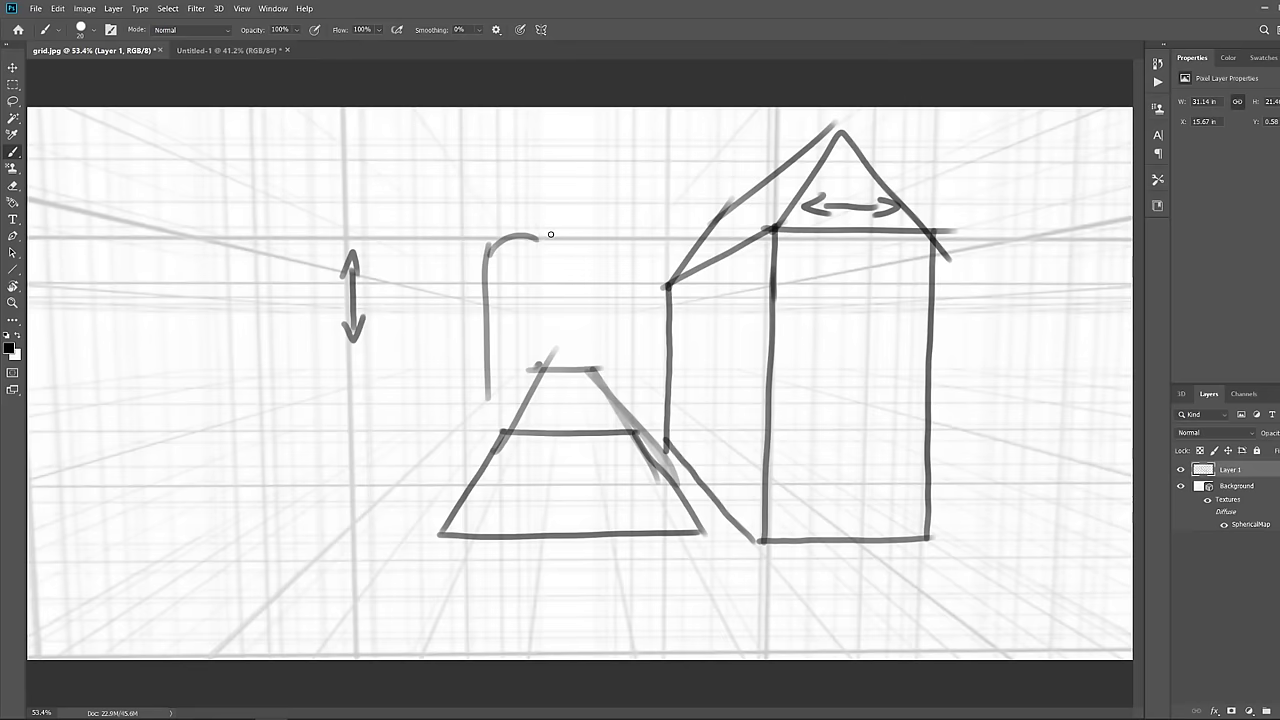
{"action": "key", "text": "ctrl+z"}
{"action": "key", "text": "ctrl+z"}
{"action": "key", "text": "ctrl+z"}
{"action": "key", "text": "ctrl+z"}
{"action": "key", "text": "ctrl+z"}
{"action": "key", "text": "ctrl+z"}
{"action": "key", "text": "ctrl+z"}
{"action": "key", "text": "ctrl+z"}
{"action": "key", "text": "ctrl+z"}
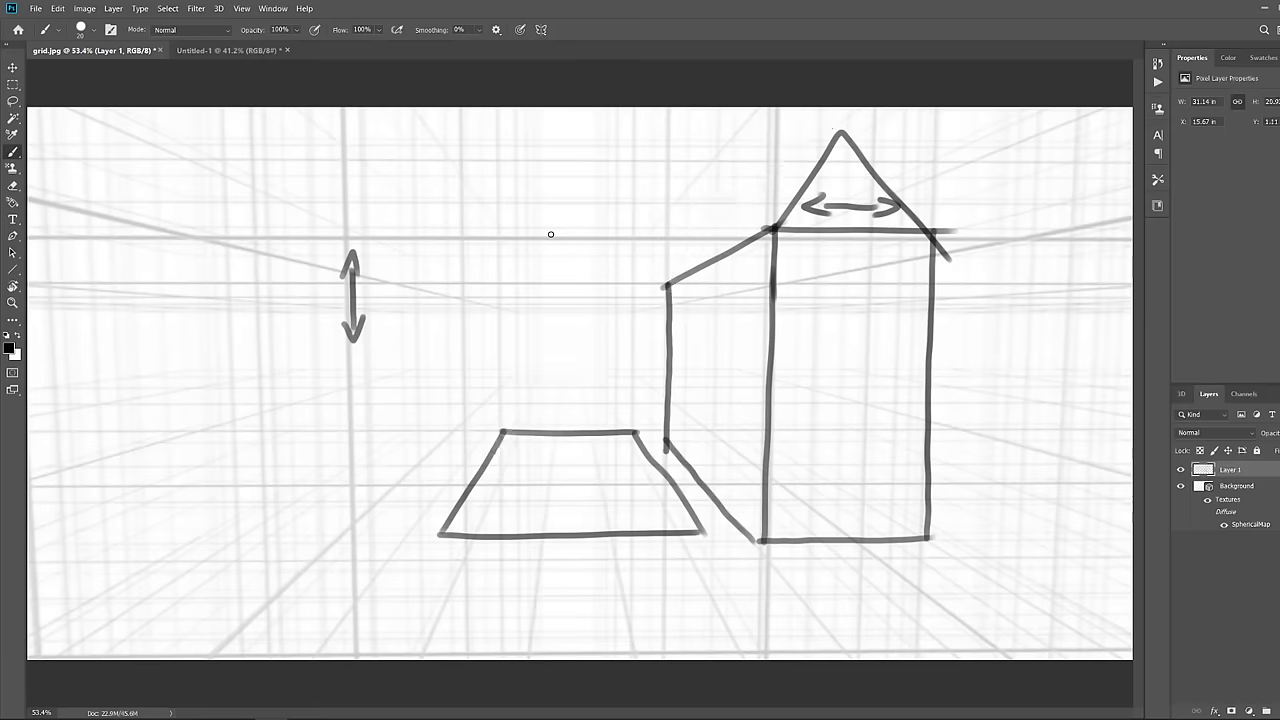
{"action": "key", "text": "ctrl+z"}
{"action": "key", "text": "ctrl+z"}
{"action": "key", "text": "ctrl+z"}
{"action": "key", "text": "ctrl+z"}
{"action": "key", "text": "ctrl+z"}
{"action": "key", "text": "ctrl+z"}
{"action": "key", "text": "ctrl+z"}
{"action": "key", "text": "ctrl+z"}
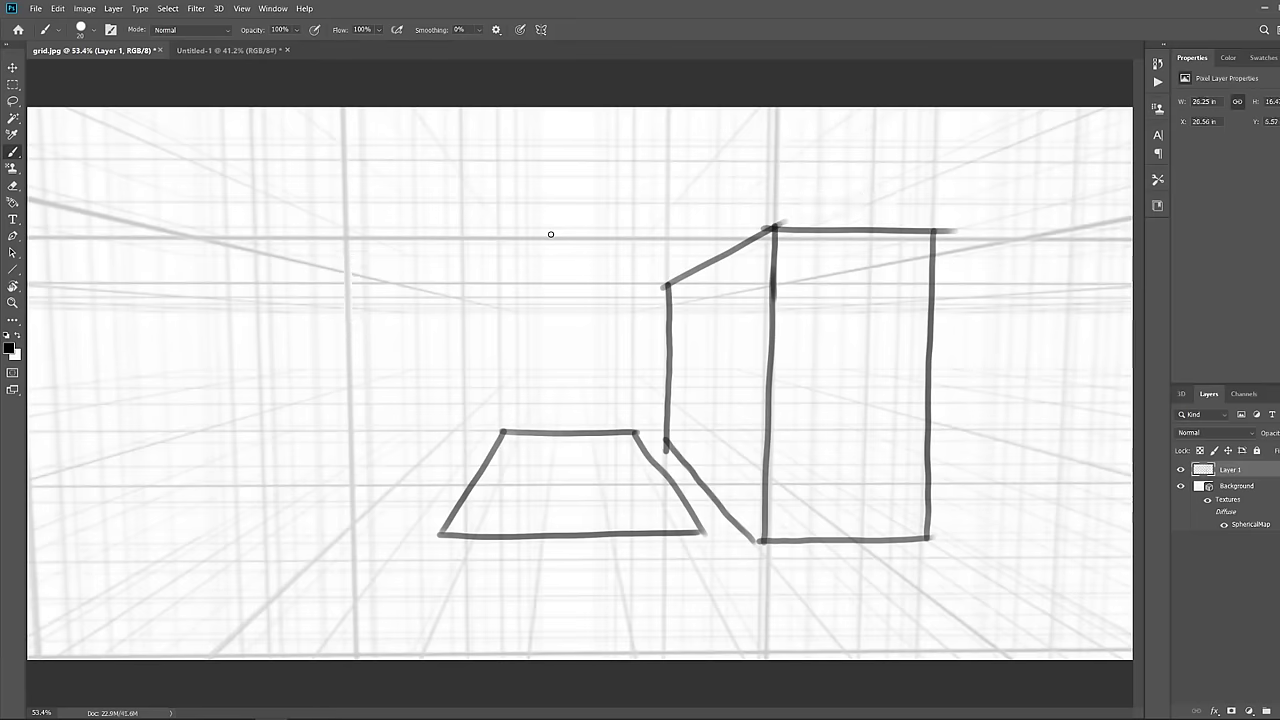
{"action": "key", "text": "ctrl+z"}
{"action": "key", "text": "ctrl+z"}
{"action": "key", "text": "ctrl+z"}
{"action": "key", "text": "ctrl+z"}
{"action": "key", "text": "ctrl+z"}
{"action": "key", "text": "ctrl+z"}
{"action": "key", "text": "ctrl+z"}
{"action": "key", "text": "ctrl+z"}
{"action": "key", "text": "ctrl+z"}
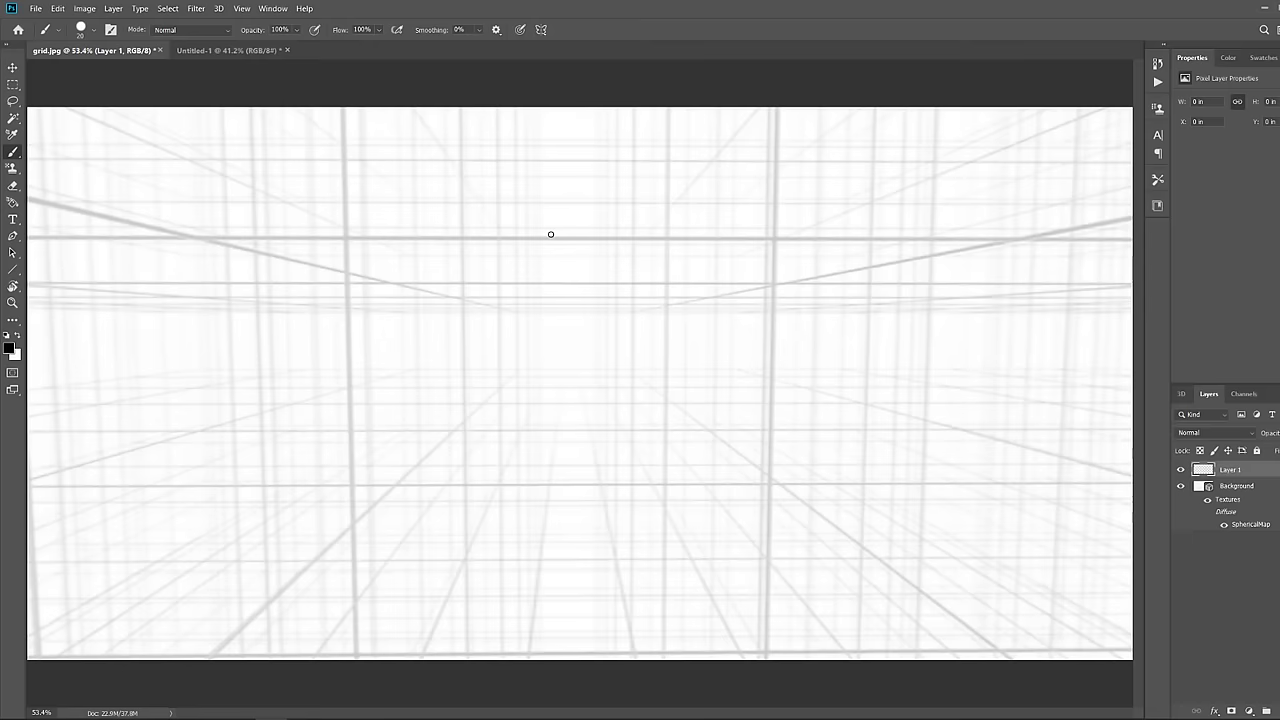
{"action": "key", "text": "Delete"}
Turn the 3D camera sideways to a two-point perspective view of the grid and add a new layer
{"action": "key", "text": "v"}
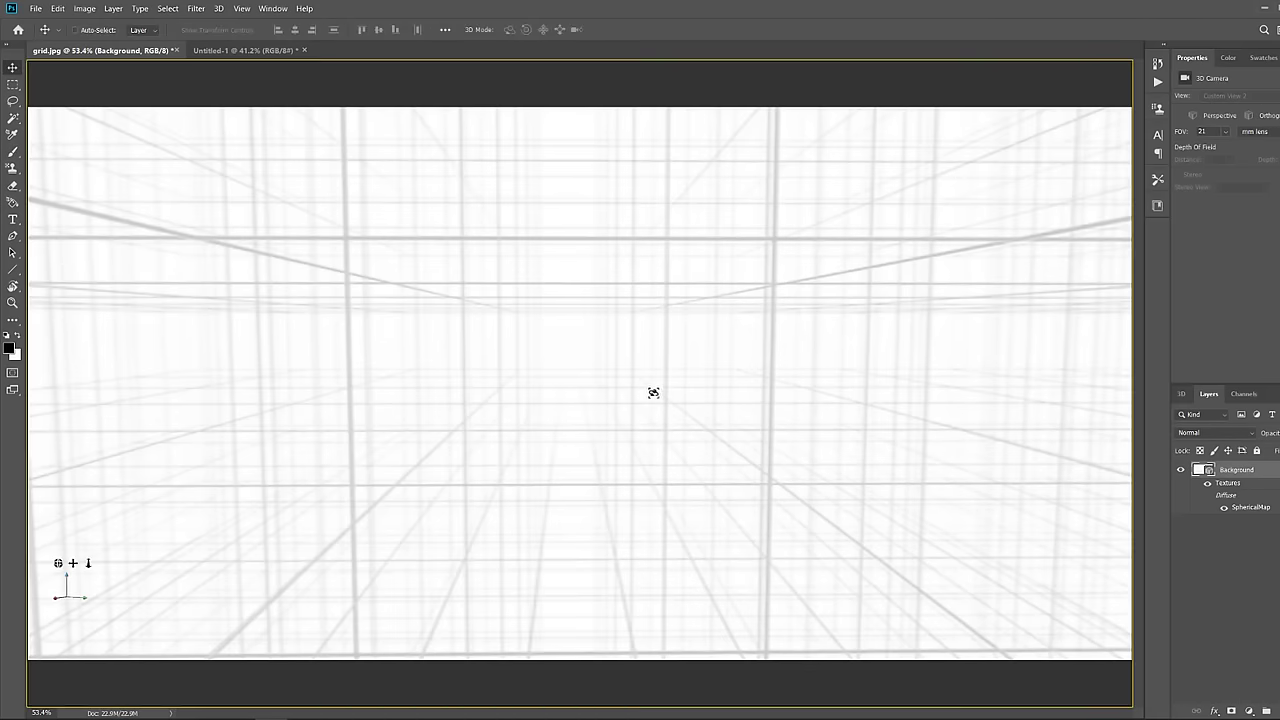
{"action": "left_click_drag", "start_coordinate": [646, 389], "coordinate": [704, 406]}
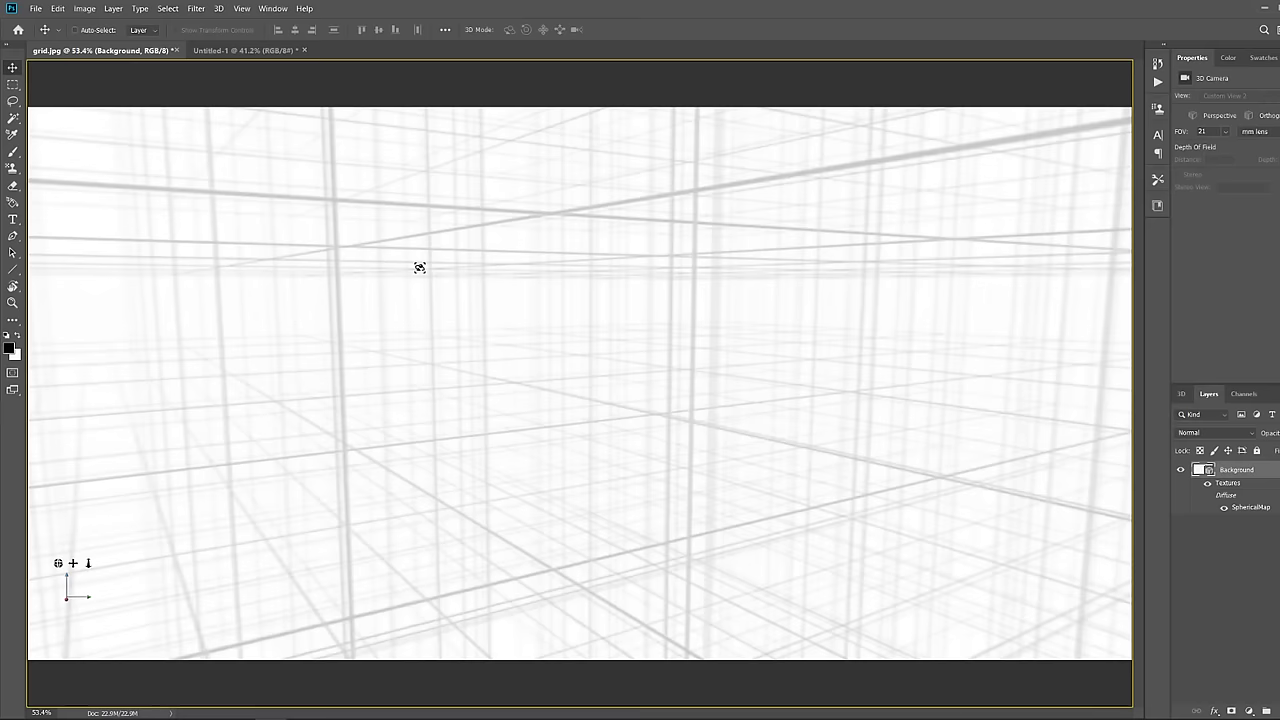
{"action": "key", "text": "b"}
{"action": "key", "text": "ctrl+shift+alt+n"}
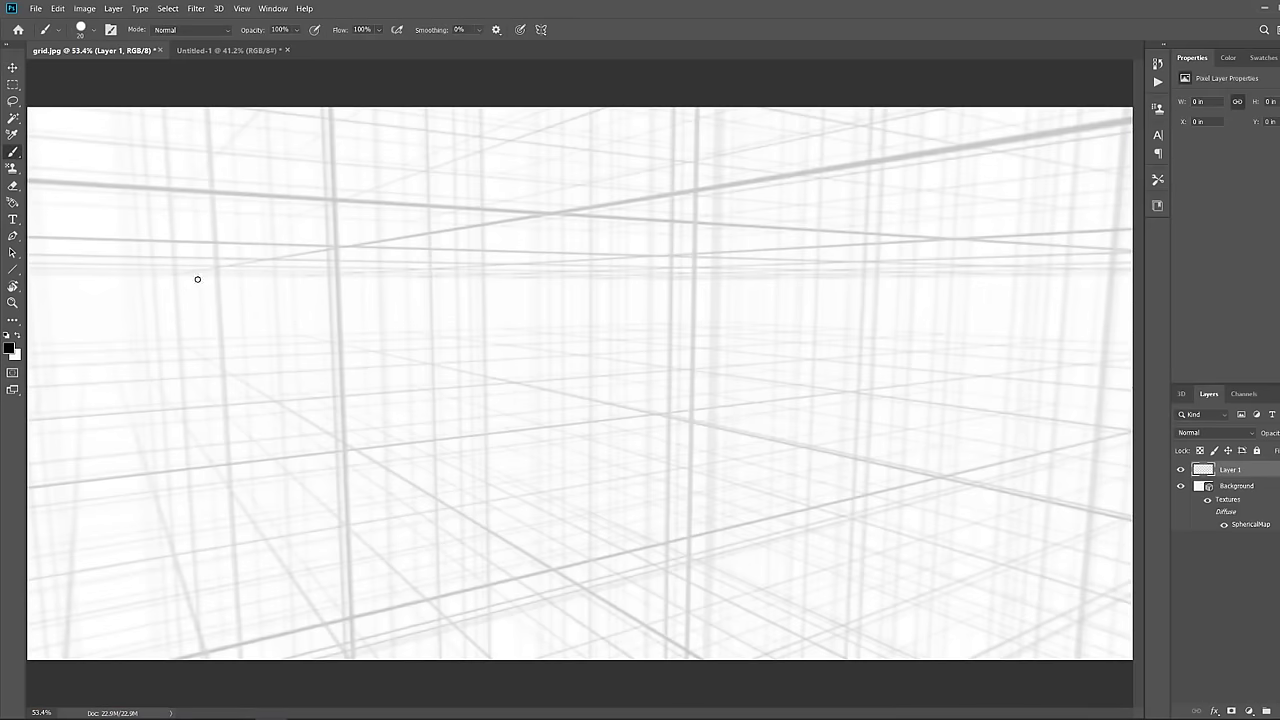
Brush the left face of a box along the grid lines, with its tall near vertical edge at the centre
{"action": "left_click_drag", "start_coordinate": [483, 223], "coordinate": [485, 491]}
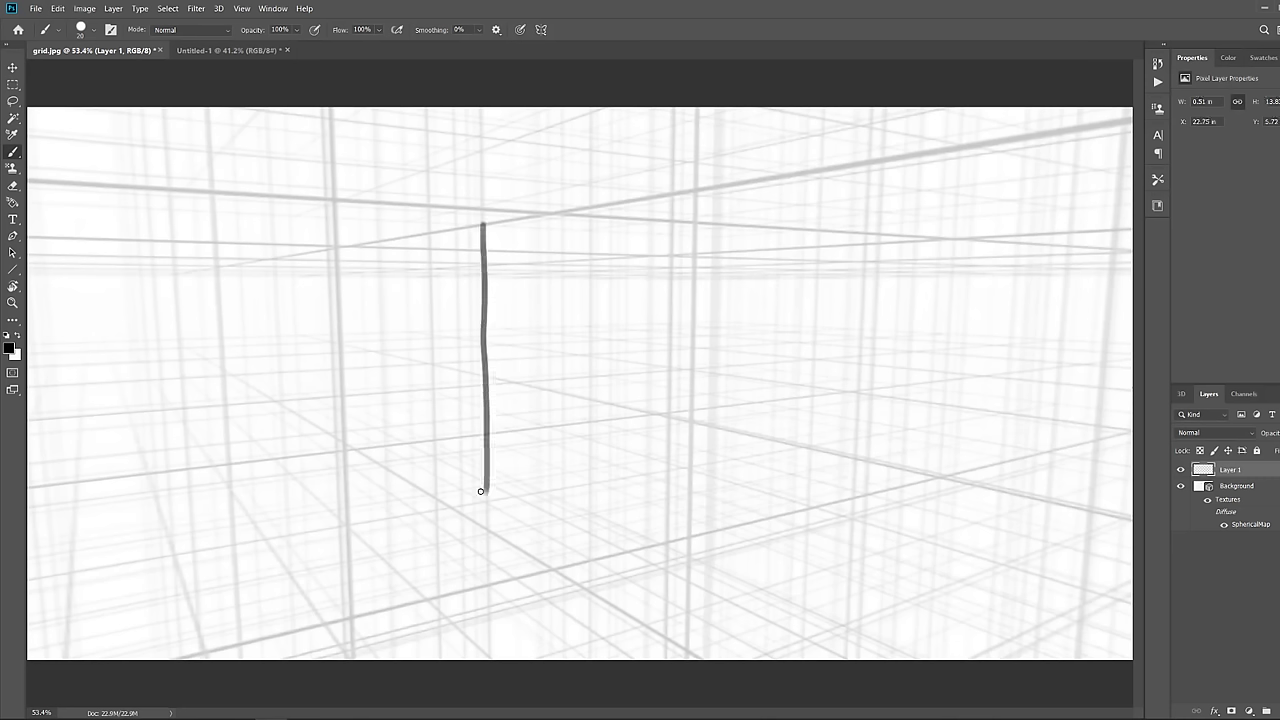
{"action": "left_click", "coordinate": [485, 225]}
{"action": "left_click", "coordinate": [698, 188], "text": "shift"}
{"action": "mouse_move", "coordinate": [695, 190]}
{"action": "left_mouse_down"}
{"action": "mouse_move", "coordinate": [688, 435]}
{"action": "mouse_move", "coordinate": [653, 560]}
{"action": "mouse_move", "coordinate": [682, 525]}
{"action": "mouse_move", "coordinate": [684, 584]}
{"action": "left_mouse_up"}
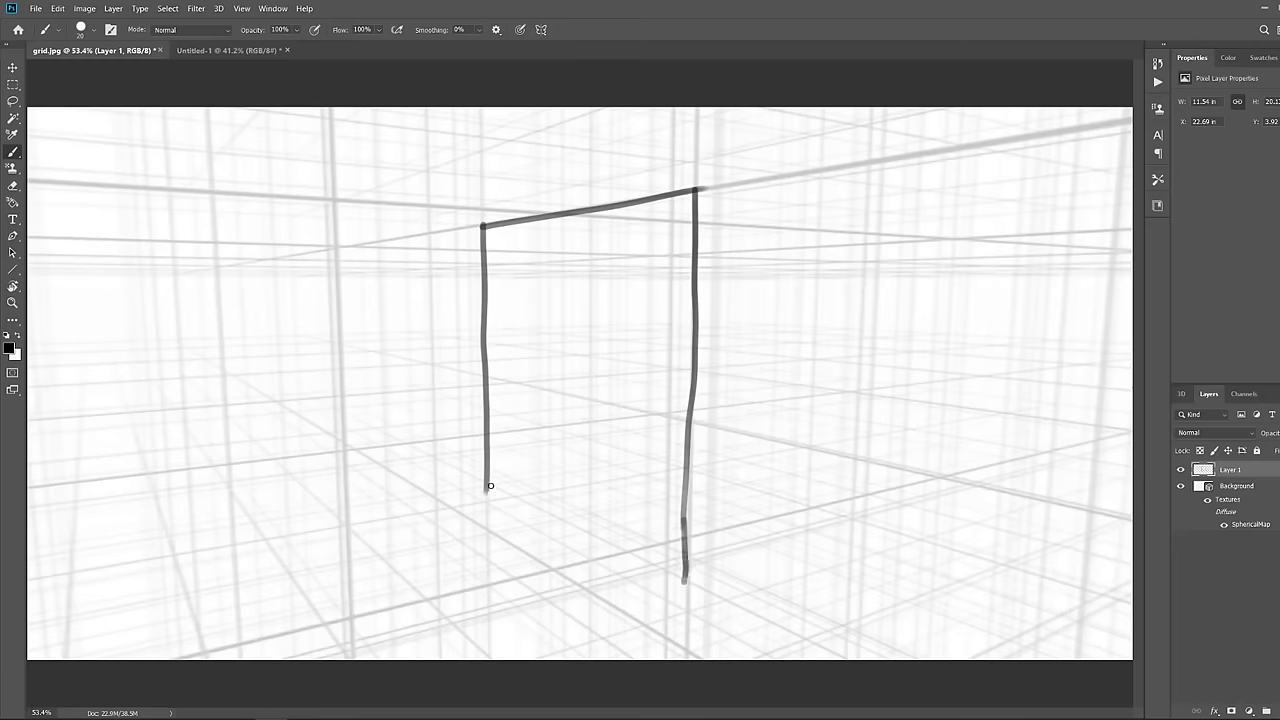
{"action": "left_click_drag", "start_coordinate": [487, 486], "coordinate": [684, 585]}
Brush the box's right face with receding top and bottom edges closed by a far vertical edge
{"action": "left_click_drag", "start_coordinate": [695, 190], "coordinate": [894, 217]}
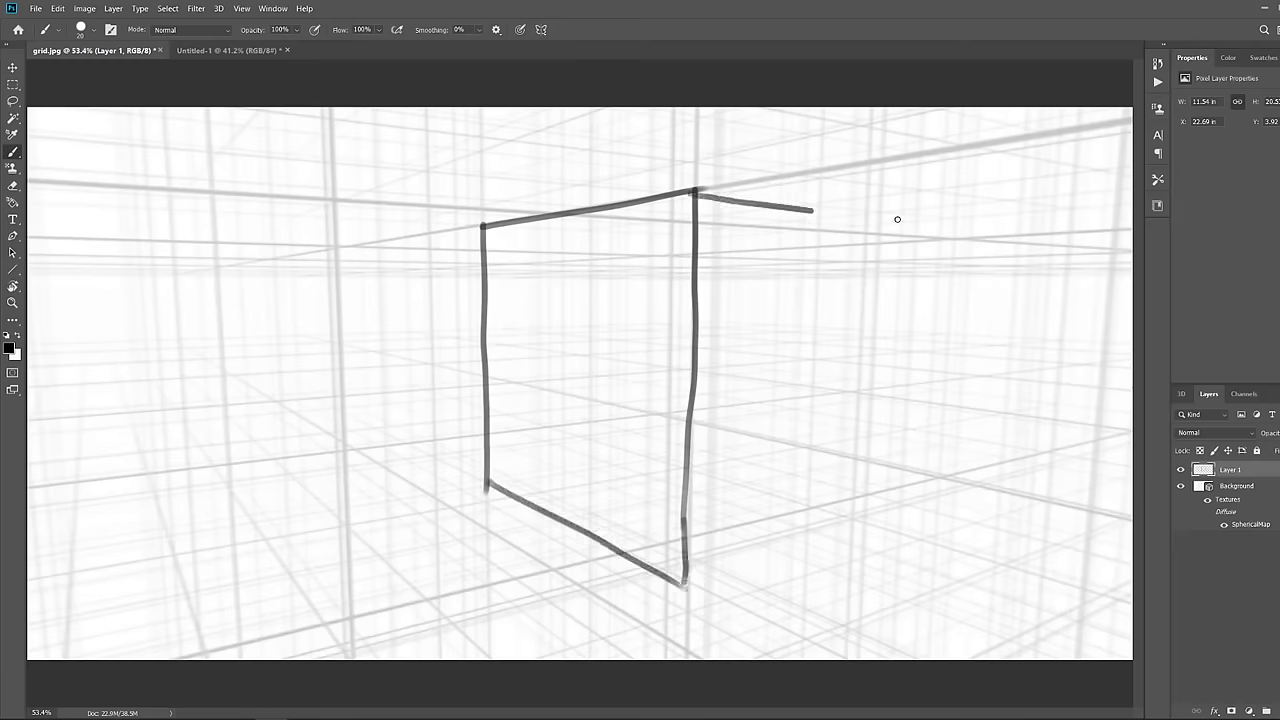
{"action": "left_click_drag", "start_coordinate": [682, 584], "coordinate": [908, 516]}
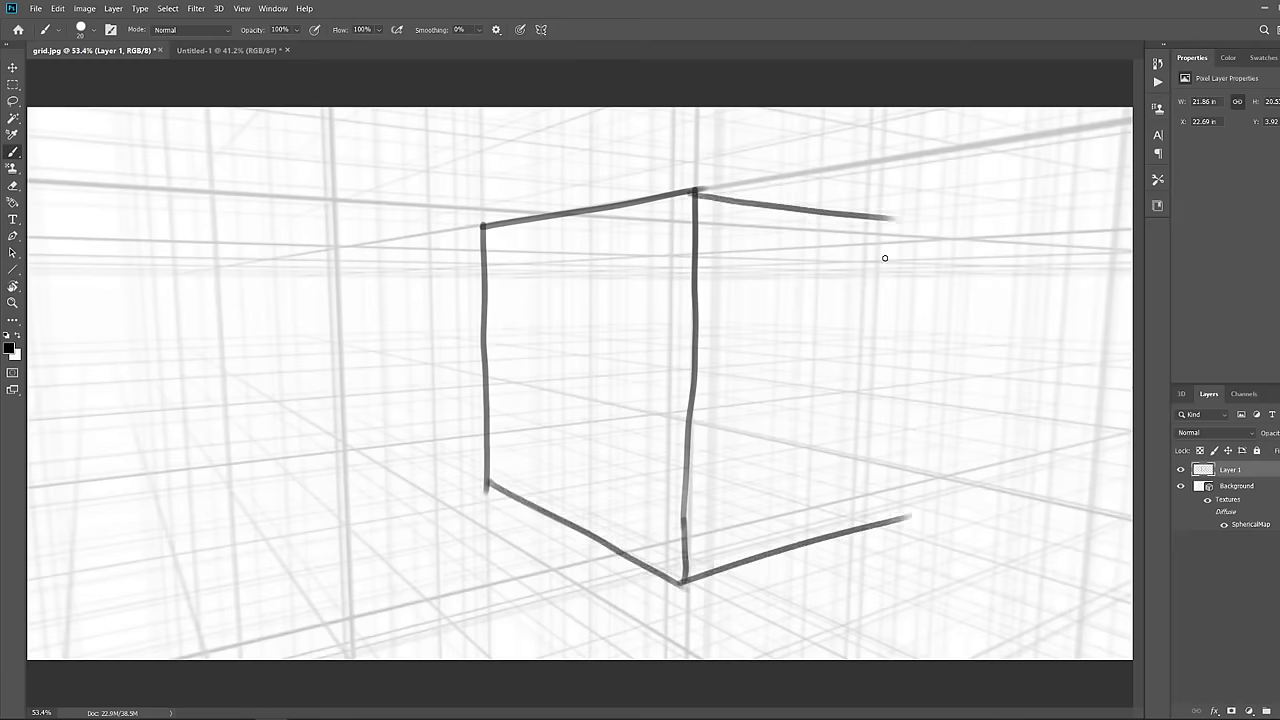
{"action": "left_click_drag", "start_coordinate": [885, 218], "coordinate": [863, 528]}
{"action": "key", "text": "ctrl+z"}
{"action": "left_click_drag", "start_coordinate": [883, 220], "coordinate": [857, 526]}
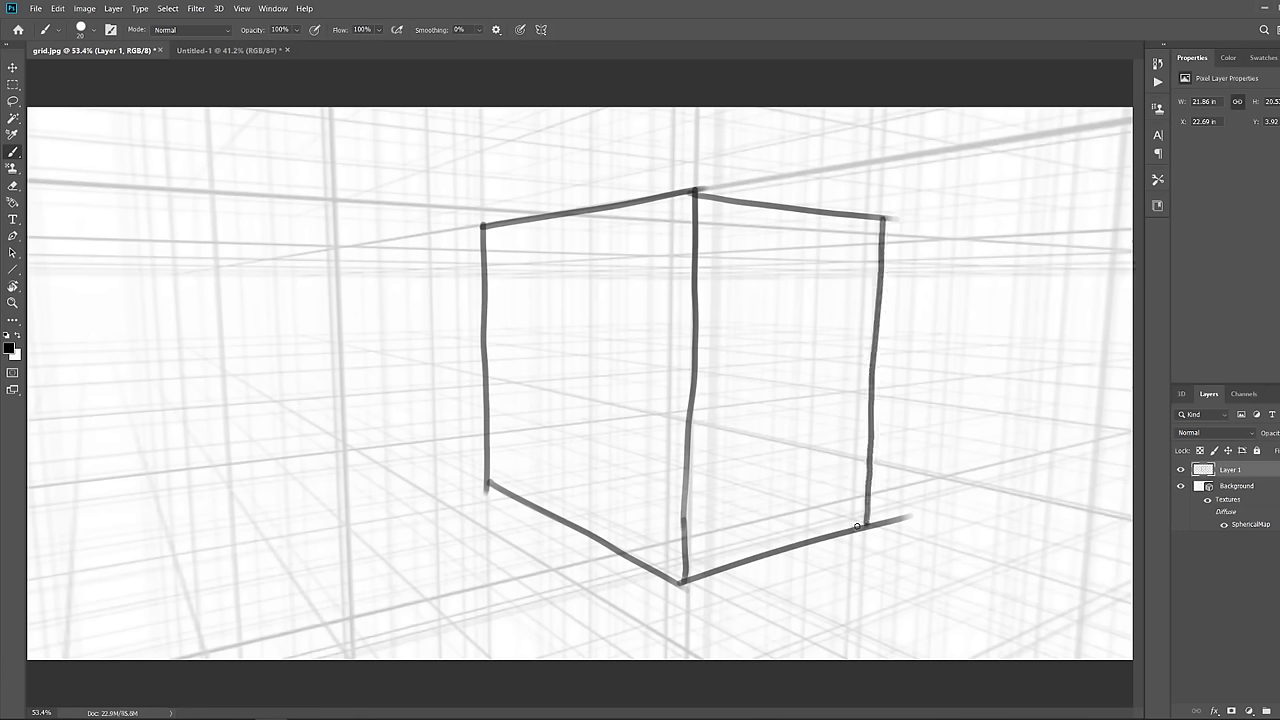
In Untitled-1, sketch a small square right of the circle, with a dot below it and two lines diverging from the dot
{"action": "left_click", "coordinate": [229, 50]}
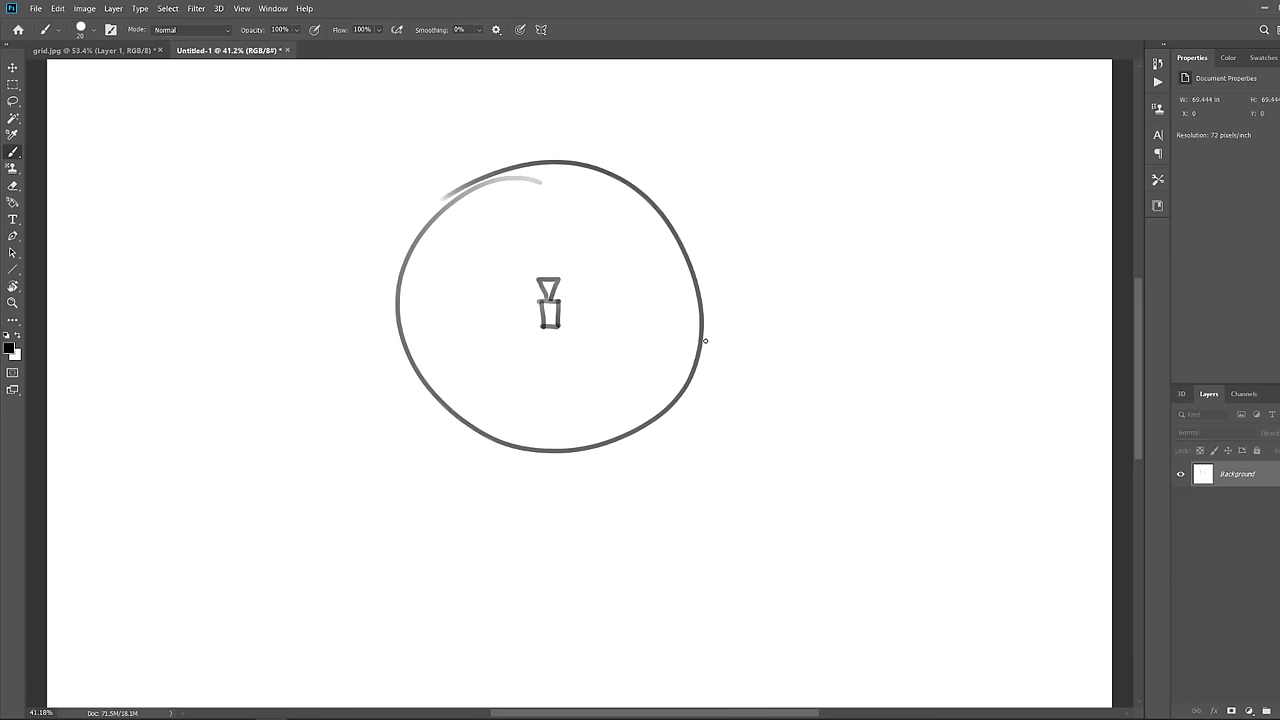
{"action": "left_click_drag", "start_coordinate": [803, 311], "coordinate": [692, 328]}
{"action": "mouse_move", "coordinate": [766, 282]}
{"action": "left_mouse_down"}
{"action": "mouse_move", "coordinate": [767, 320]}
{"action": "mouse_move", "coordinate": [807, 270]}
{"action": "mouse_move", "coordinate": [804, 316]}
{"action": "left_mouse_up"}
{"action": "mouse_move", "coordinate": [767, 320]}
{"action": "left_mouse_down"}
{"action": "mouse_move", "coordinate": [806, 320]}
{"action": "mouse_move", "coordinate": [759, 271]}
{"action": "mouse_move", "coordinate": [766, 321]}
{"action": "left_mouse_up"}
{"action": "mouse_move", "coordinate": [759, 266]}
{"action": "left_mouse_down"}
{"action": "mouse_move", "coordinate": [758, 318]}
{"action": "mouse_move", "coordinate": [715, 348]}
{"action": "mouse_move", "coordinate": [753, 258]}
{"action": "left_mouse_up"}
{"action": "left_click", "coordinate": [713, 348]}
{"action": "left_click_drag", "start_coordinate": [726, 350], "coordinate": [862, 329]}
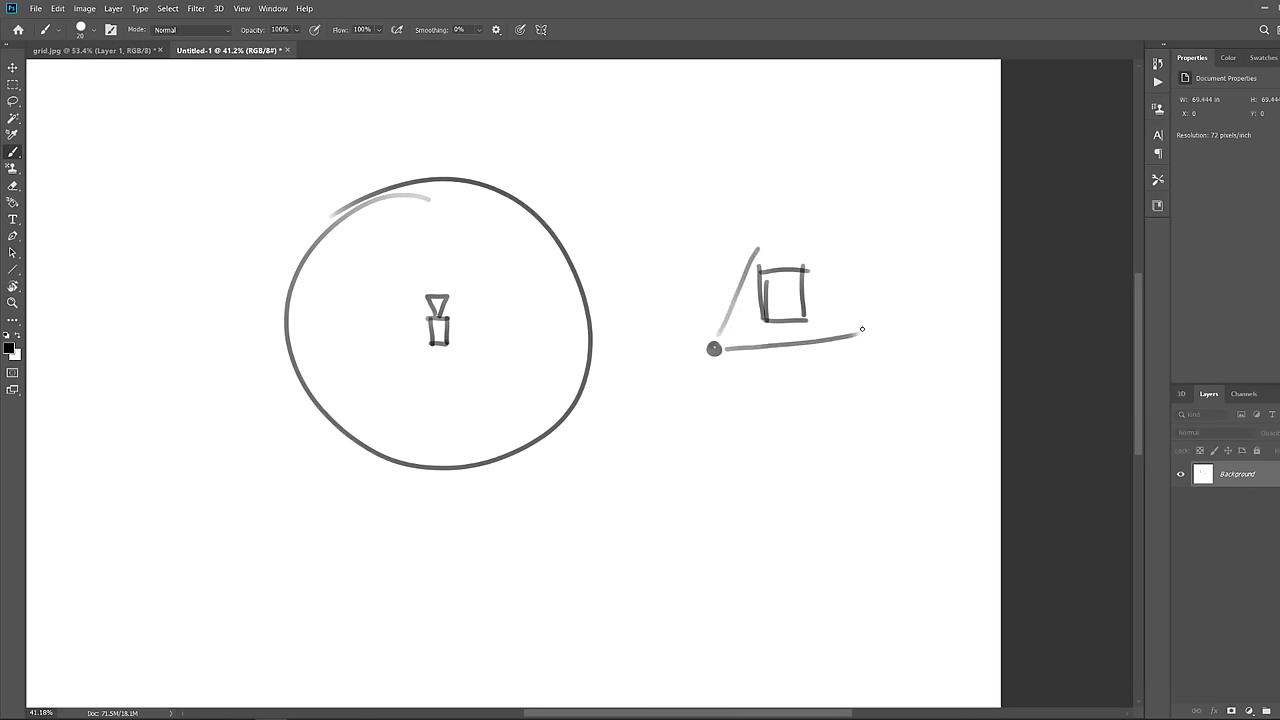
In grid.jpg, merge the box layer into the spherical grid and rotate the 3D camera around the merged box
{"action": "left_click", "coordinate": [134, 51]}
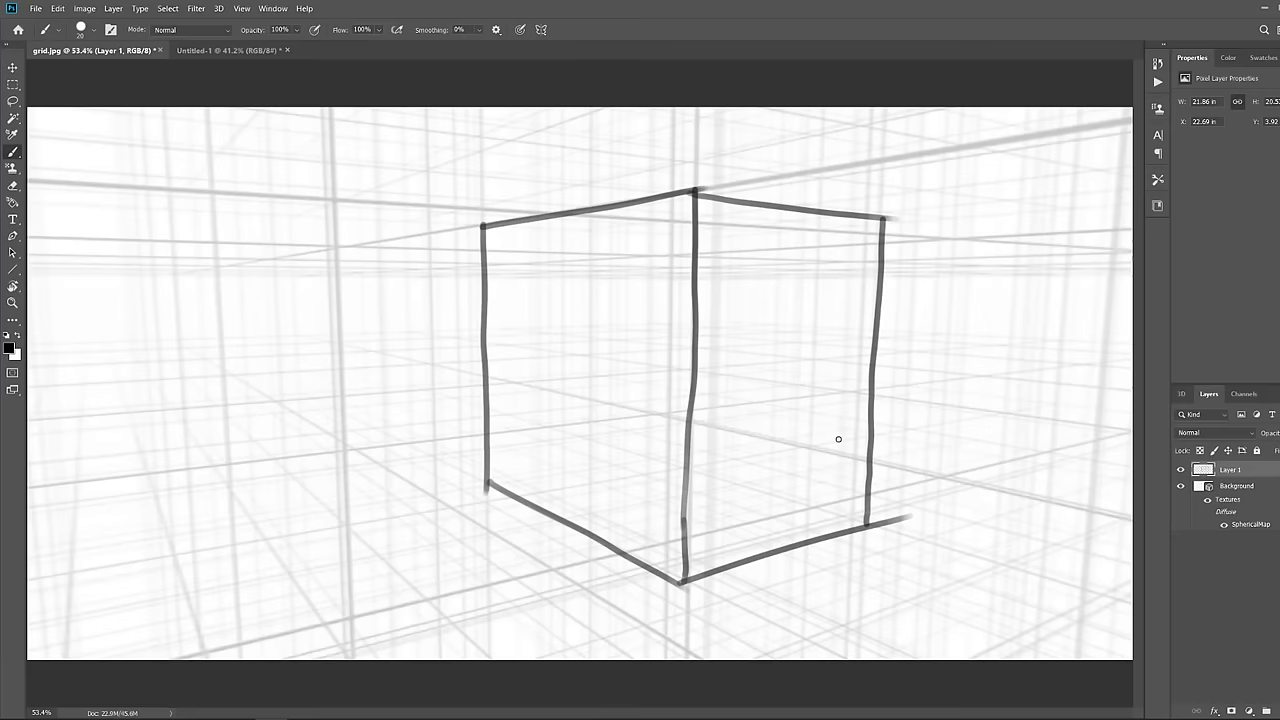
{"action": "key", "text": "ctrl+e"}
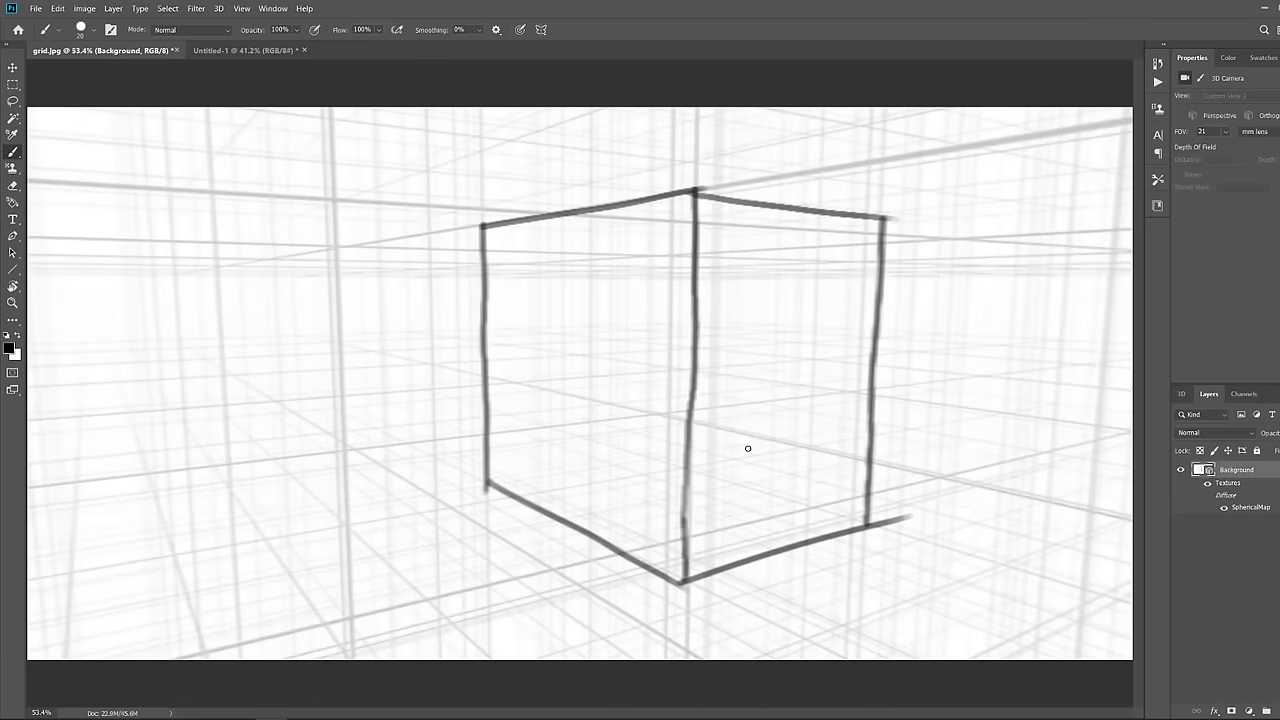
{"action": "key", "text": "v"}
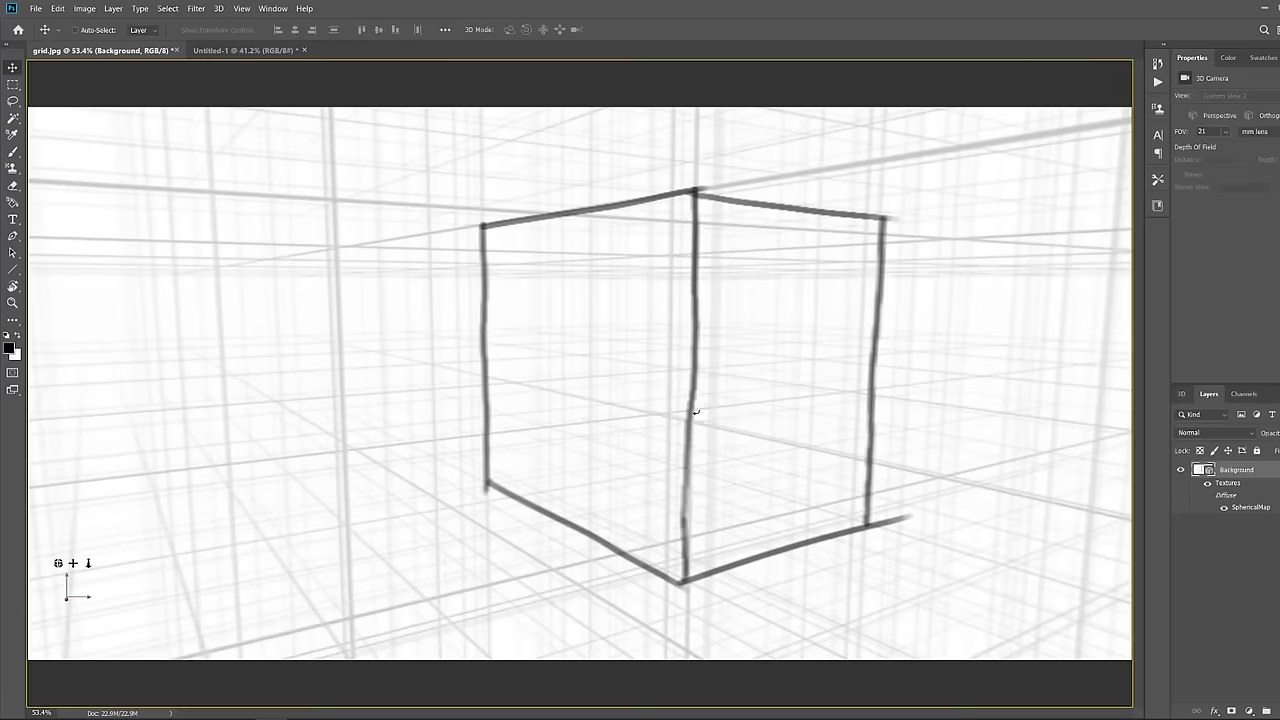
{"action": "left_click_drag", "start_coordinate": [691, 420], "coordinate": [636, 414]}
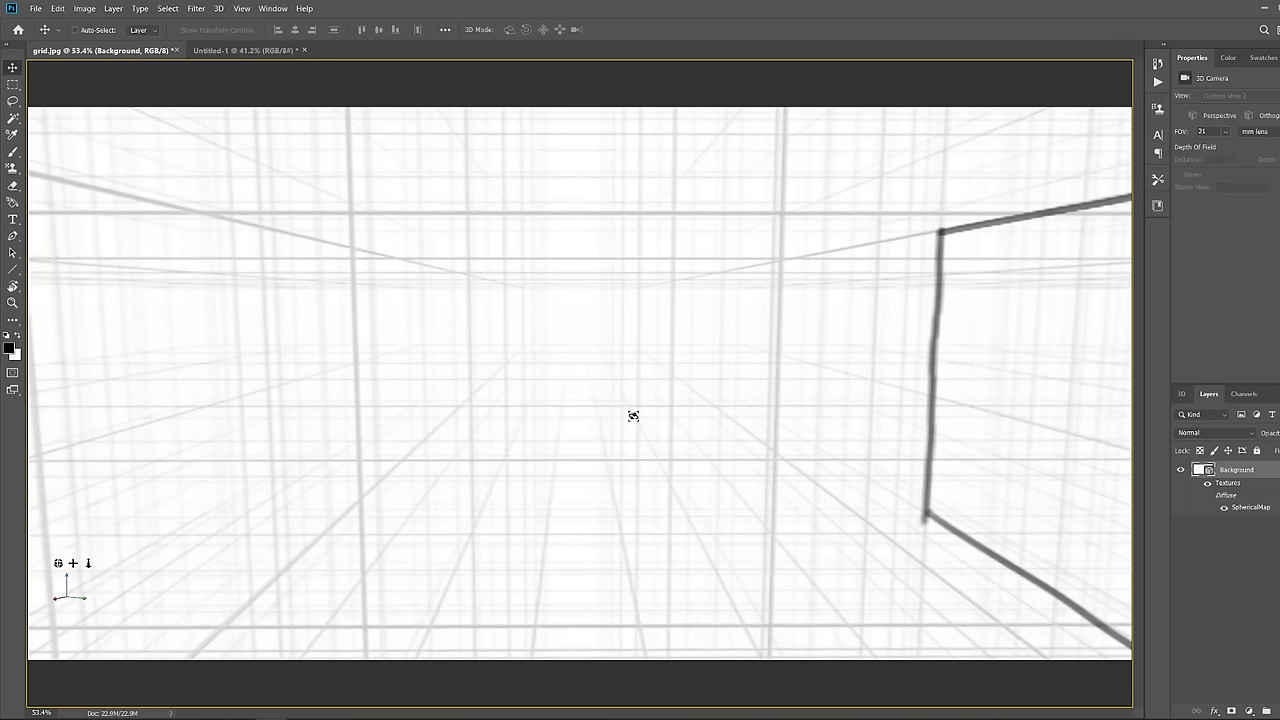
{"action": "left_click_drag", "start_coordinate": [633, 415], "coordinate": [734, 420]}
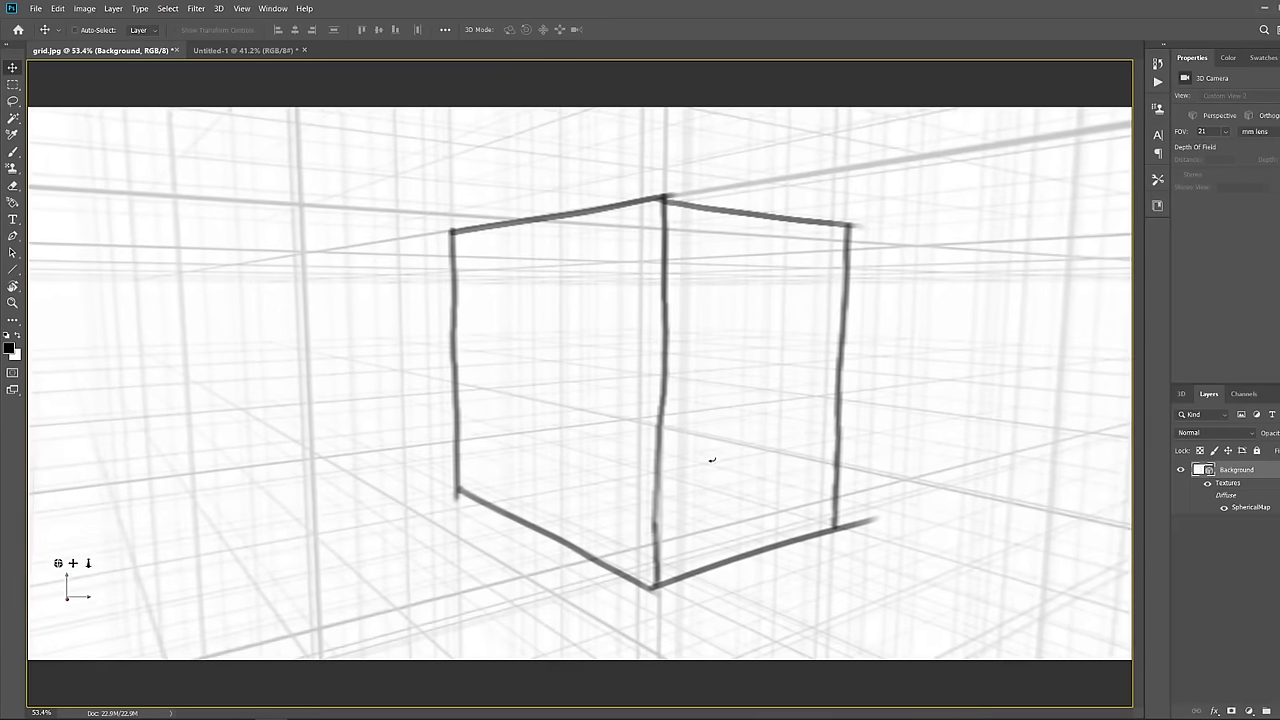
{"action": "mouse_move", "coordinate": [710, 460]}
{"action": "left_mouse_down"}
{"action": "mouse_move", "coordinate": [711, 422]}
{"action": "mouse_move", "coordinate": [711, 461]}
{"action": "mouse_move", "coordinate": [709, 423]}
{"action": "mouse_move", "coordinate": [706, 451]}
{"action": "left_mouse_up"}
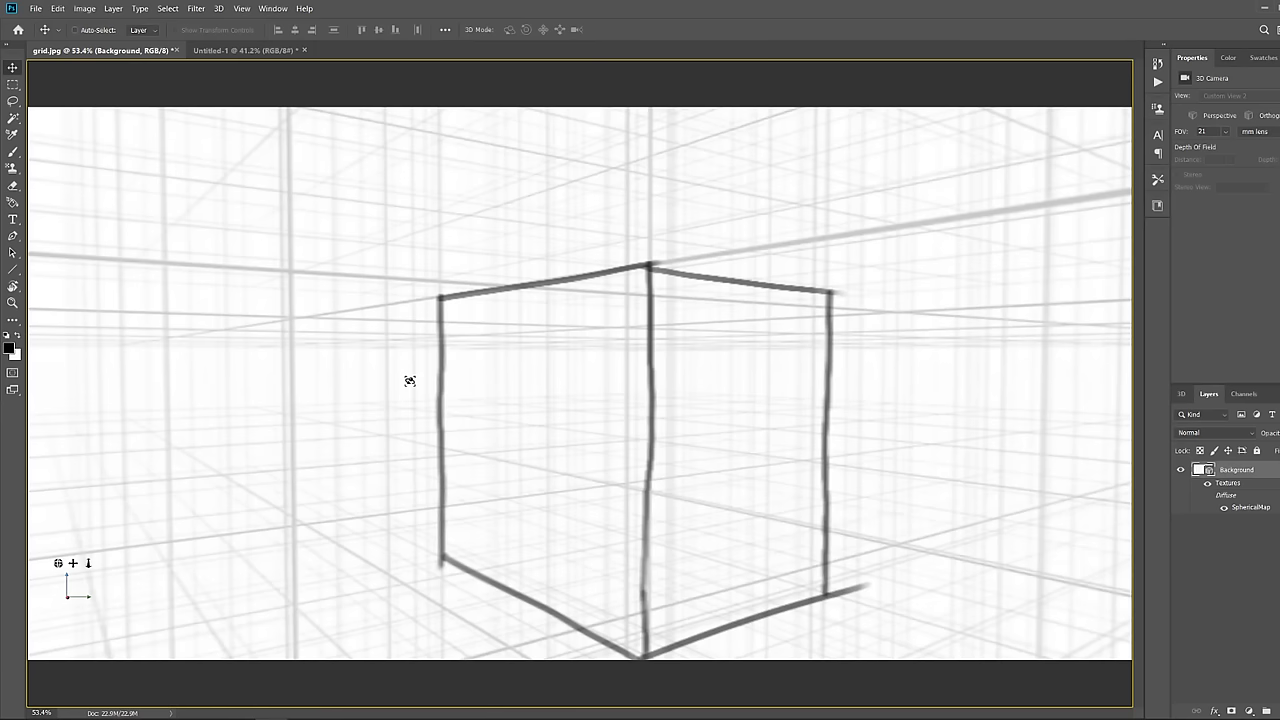
On a new layer, brush a simple standing figure left of the box, with a ring head and an arched body with legs
{"action": "key", "text": "b"}
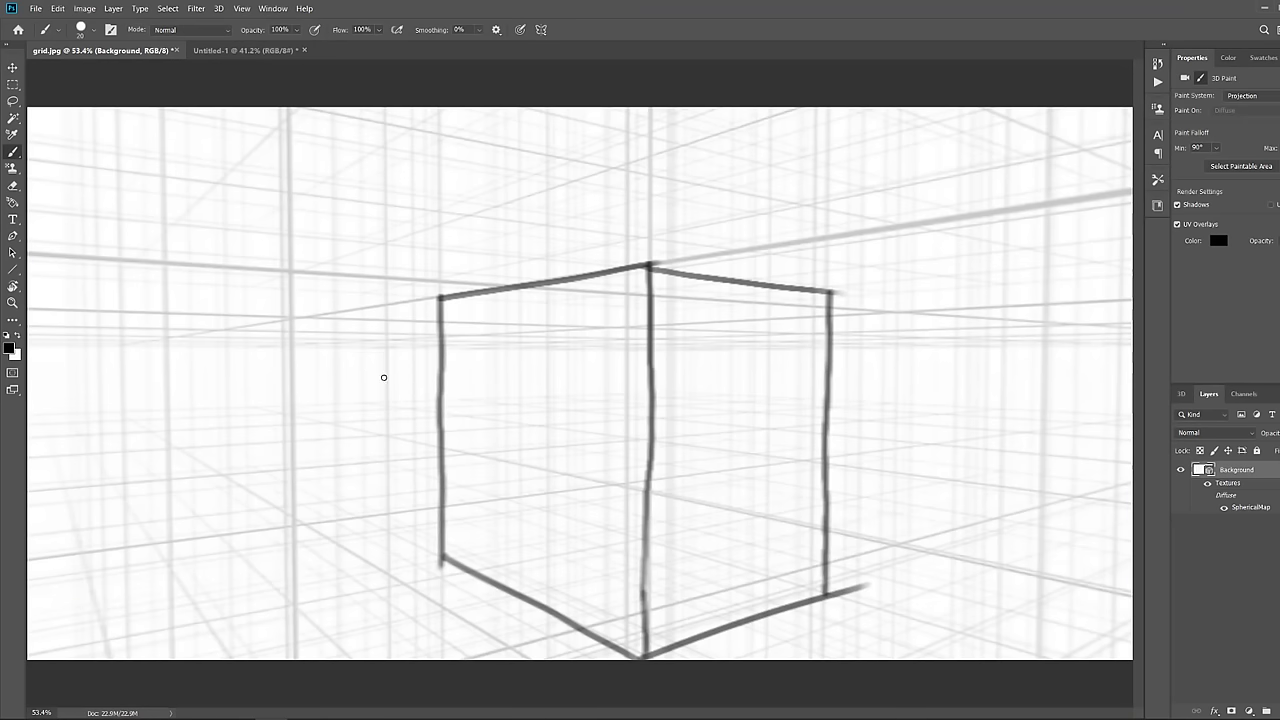
{"action": "key", "text": "ctrl+shift+alt+n"}
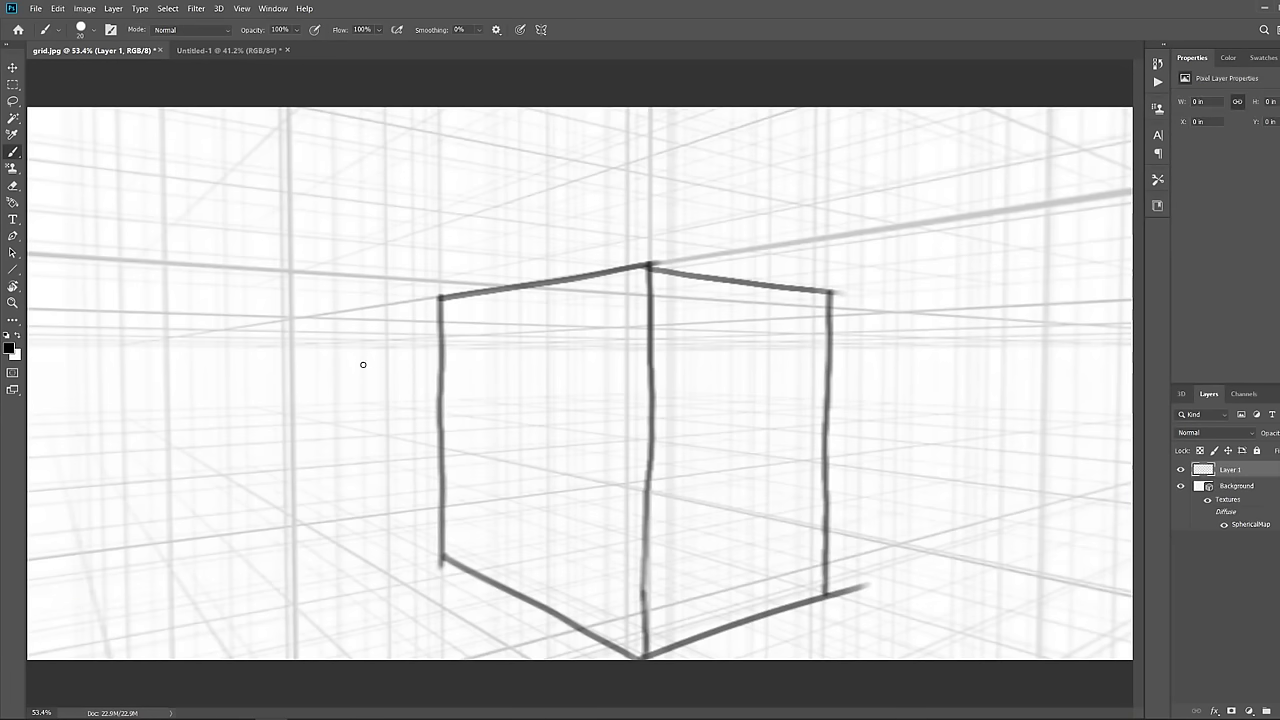
{"action": "mouse_move", "coordinate": [360, 356]}
{"action": "left_mouse_down"}
{"action": "mouse_move", "coordinate": [374, 385]}
{"action": "mouse_move", "coordinate": [362, 356]}
{"action": "mouse_move", "coordinate": [356, 587]}
{"action": "left_mouse_up"}
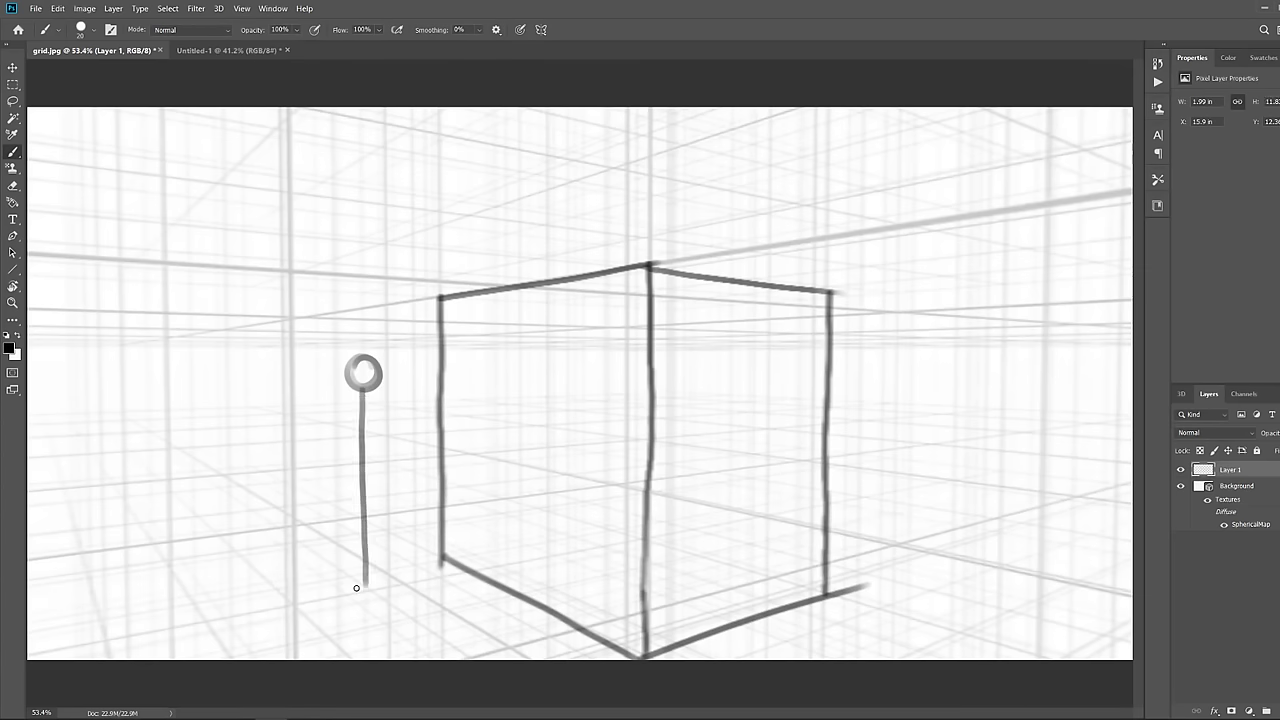
{"action": "key", "text": "ctrl+z"}
{"action": "mouse_move", "coordinate": [351, 420]}
{"action": "left_mouse_down"}
{"action": "mouse_move", "coordinate": [381, 437]}
{"action": "mouse_move", "coordinate": [382, 590]}
{"action": "mouse_move", "coordinate": [362, 531]}
{"action": "mouse_move", "coordinate": [346, 592]}
{"action": "left_mouse_up"}
{"action": "left_click_drag", "start_coordinate": [351, 414], "coordinate": [344, 592]}
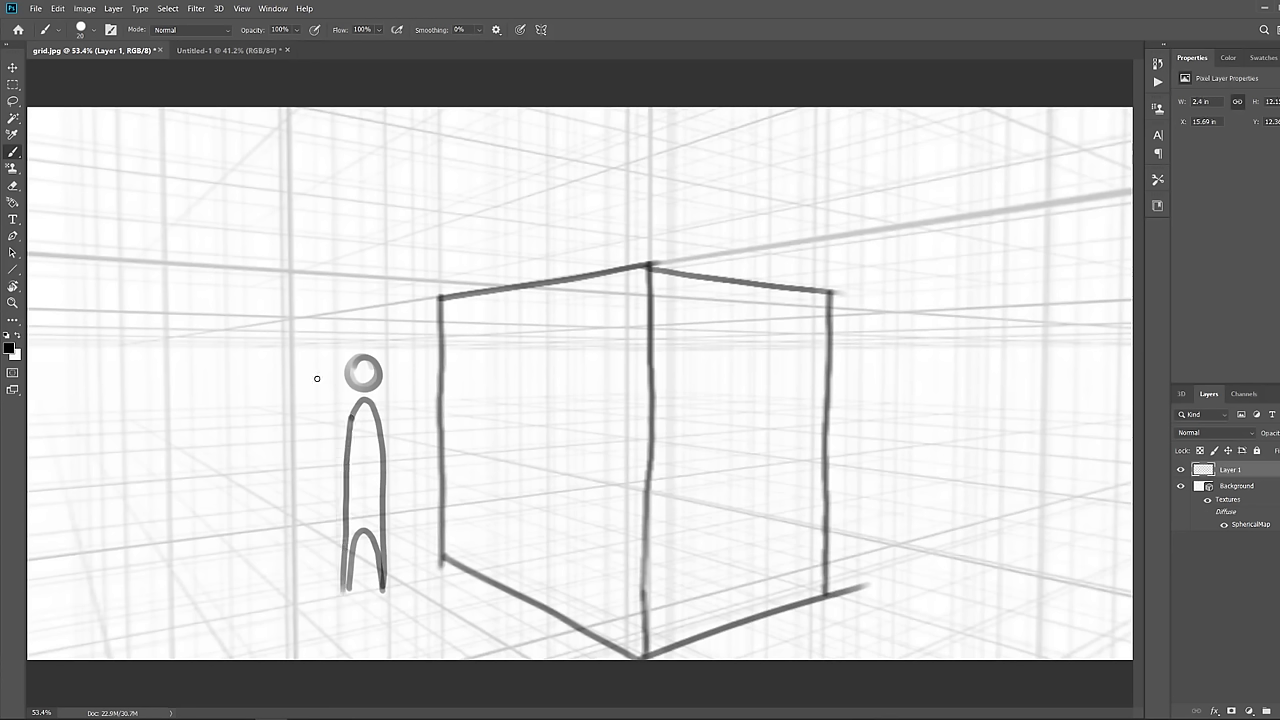
{"action": "left_click_drag", "start_coordinate": [315, 372], "coordinate": [315, 476]}
{"action": "key", "text": "ctrl+z"}
{"action": "left_click_drag", "start_coordinate": [301, 394], "coordinate": [307, 465]}
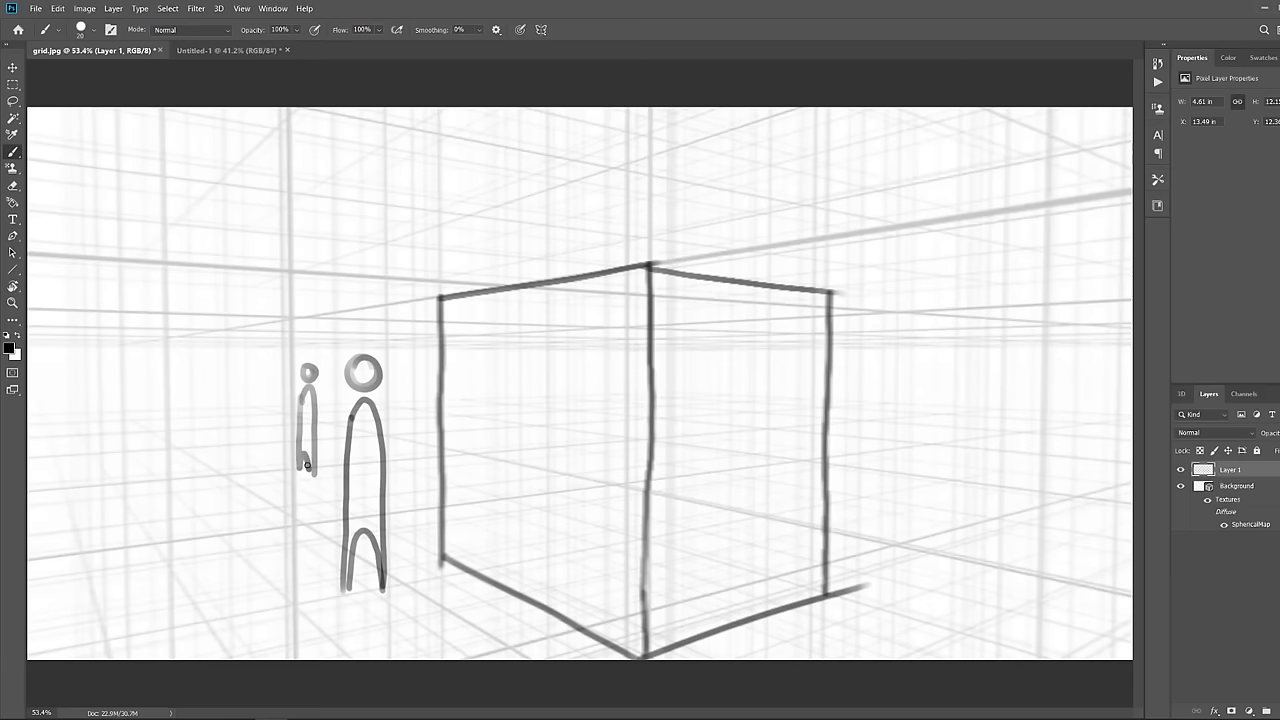
{"action": "key", "text": "ctrl+z"}
{"action": "key", "text": "ctrl+z"}
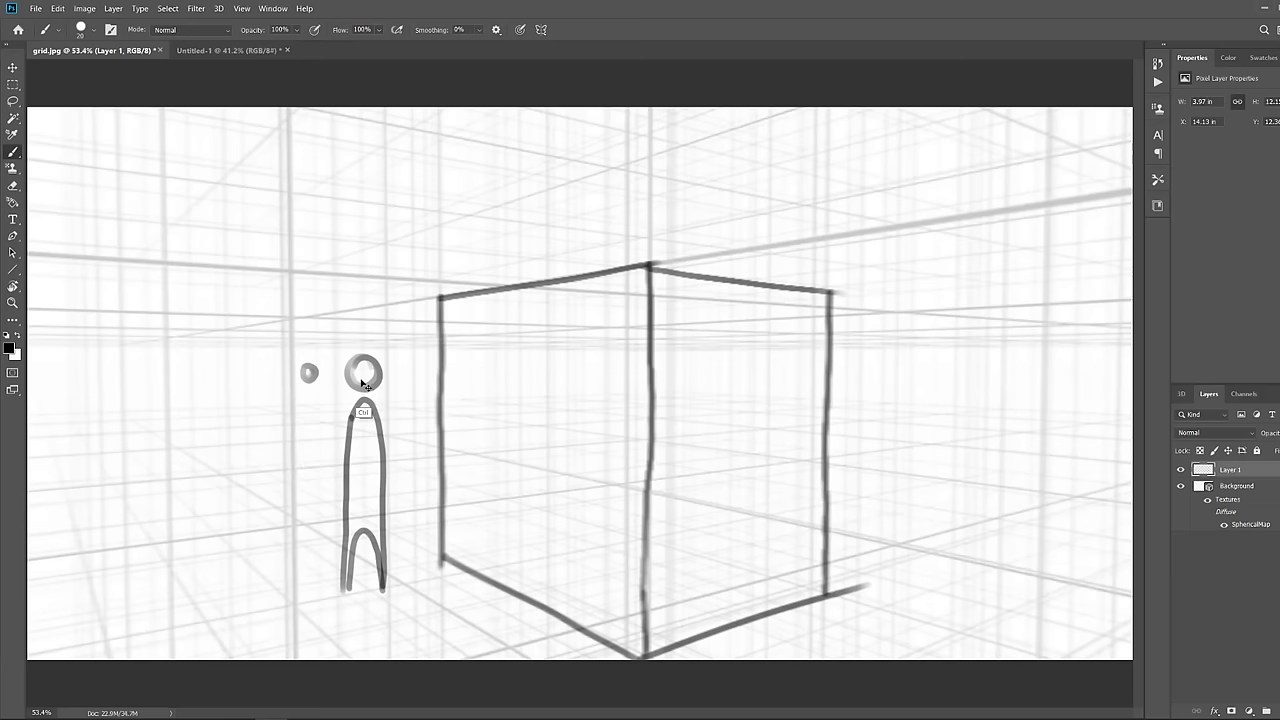
{"action": "key", "text": "ctrl+z"}
Brush guide lines receding to the left from the figure's head and feet
{"action": "left_click_drag", "start_coordinate": [370, 353], "coordinate": [166, 360]}
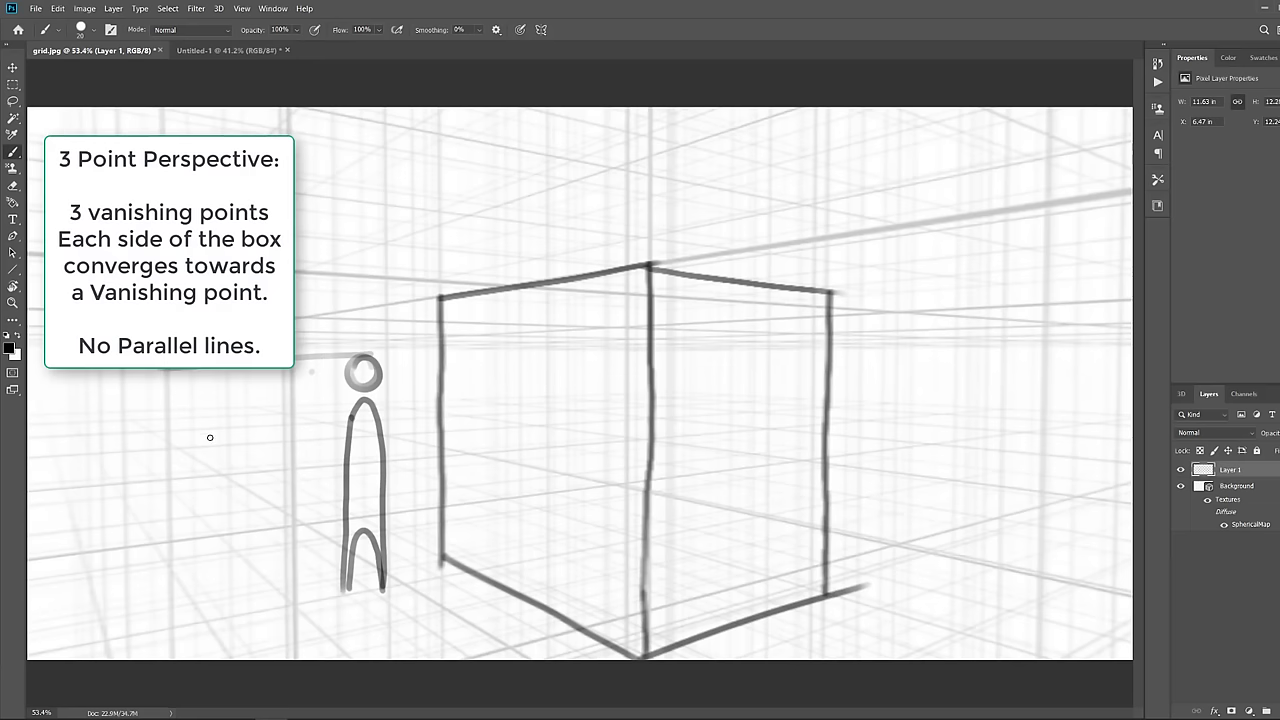
{"action": "mouse_move", "coordinate": [347, 587]}
{"action": "left_mouse_down"}
{"action": "mouse_move", "coordinate": [167, 439]}
{"action": "mouse_move", "coordinate": [150, 412]}
{"action": "left_mouse_up"}
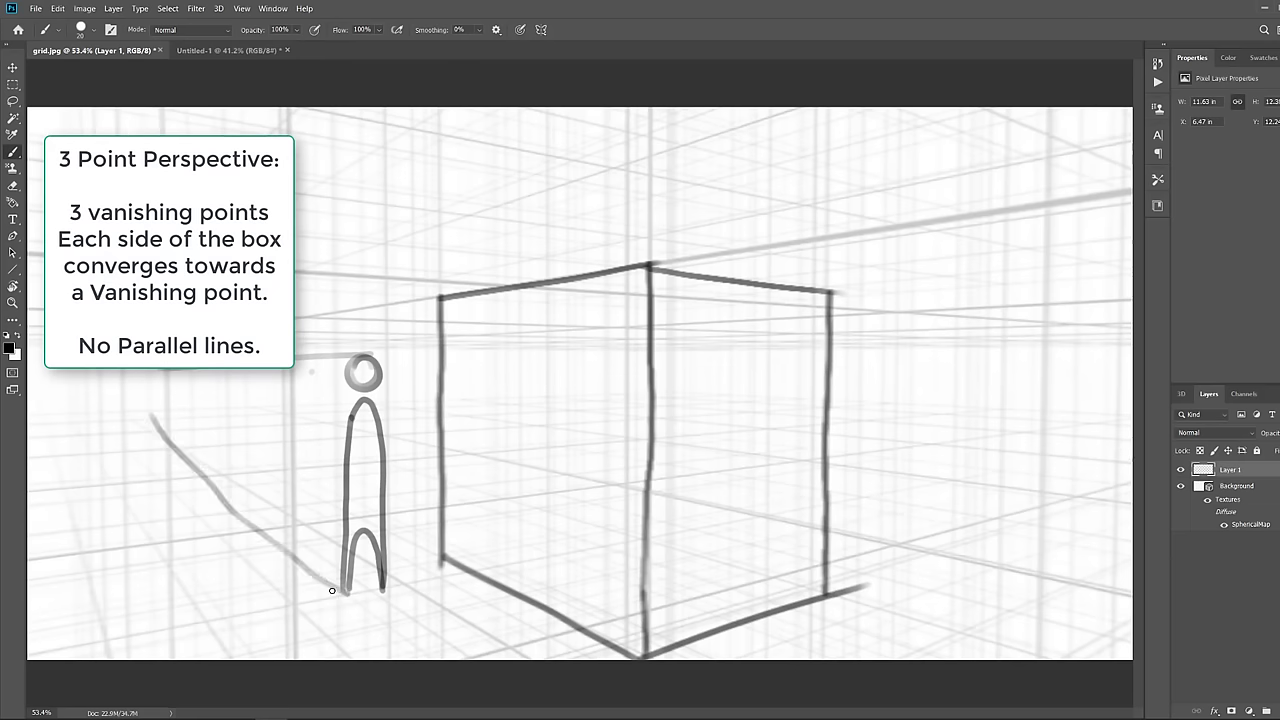
{"action": "key", "text": "ctrl+z"}
{"action": "left_click_drag", "start_coordinate": [345, 588], "coordinate": [183, 478]}
{"action": "left_click_drag", "start_coordinate": [172, 473], "coordinate": [146, 457]}
{"action": "key", "text": "ctrl+z"}
{"action": "left_click_drag", "start_coordinate": [342, 587], "coordinate": [124, 422]}
Brush a smaller, more distant figure fitted between the far ends of the head and foot guide lines
{"action": "mouse_move", "coordinate": [362, 398]}
{"action": "left_mouse_down"}
{"action": "mouse_move", "coordinate": [200, 383]}
{"action": "mouse_move", "coordinate": [177, 395]}
{"action": "mouse_move", "coordinate": [172, 366]}
{"action": "mouse_move", "coordinate": [160, 377]}
{"action": "mouse_move", "coordinate": [170, 455]}
{"action": "left_mouse_up"}
{"action": "left_click_drag", "start_coordinate": [156, 390], "coordinate": [154, 463]}
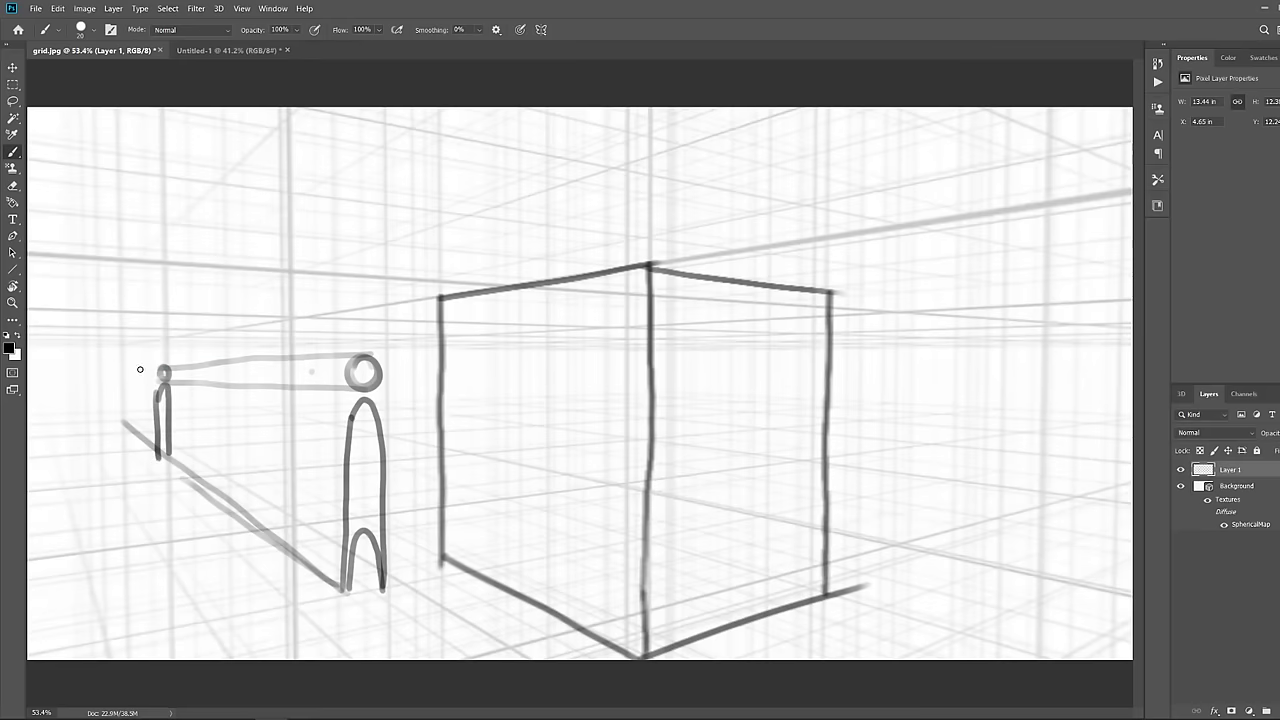
{"action": "mouse_move", "coordinate": [140, 369]}
{"action": "left_mouse_down"}
{"action": "mouse_move", "coordinate": [776, 370]}
{"action": "mouse_move", "coordinate": [28, 370]}
{"action": "left_mouse_up"}
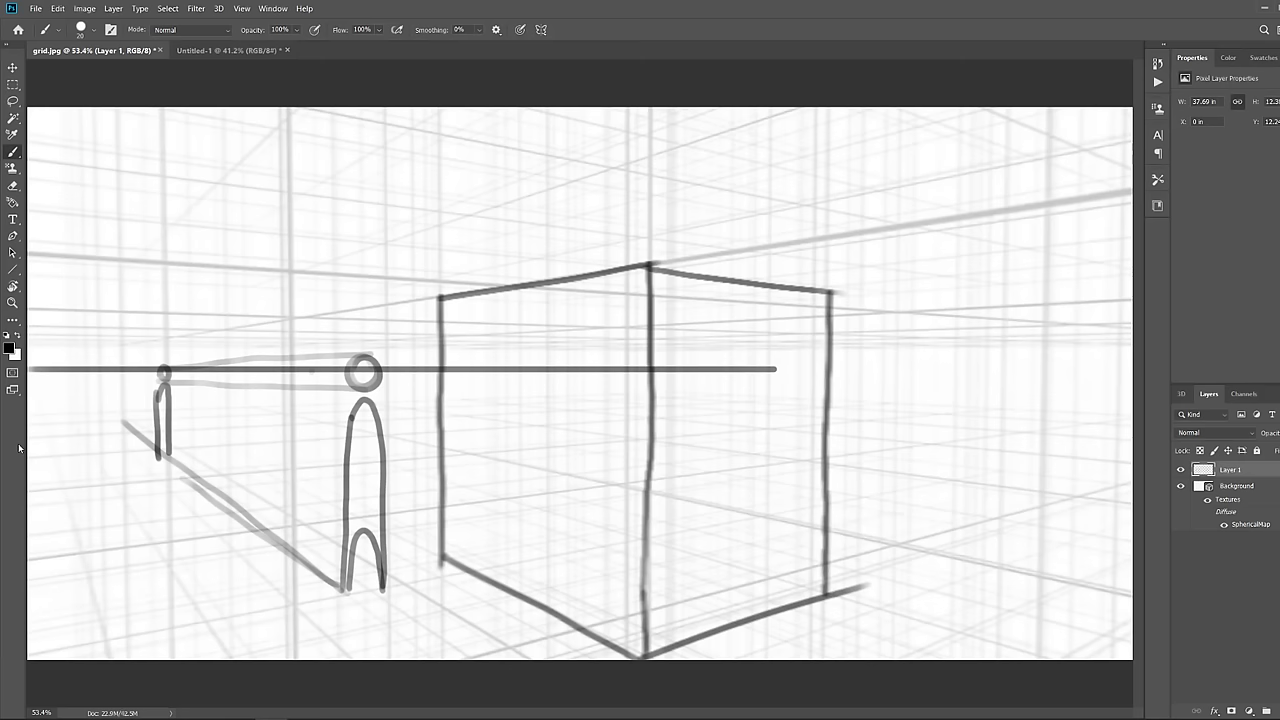
{"action": "key", "text": "ctrl+z"}
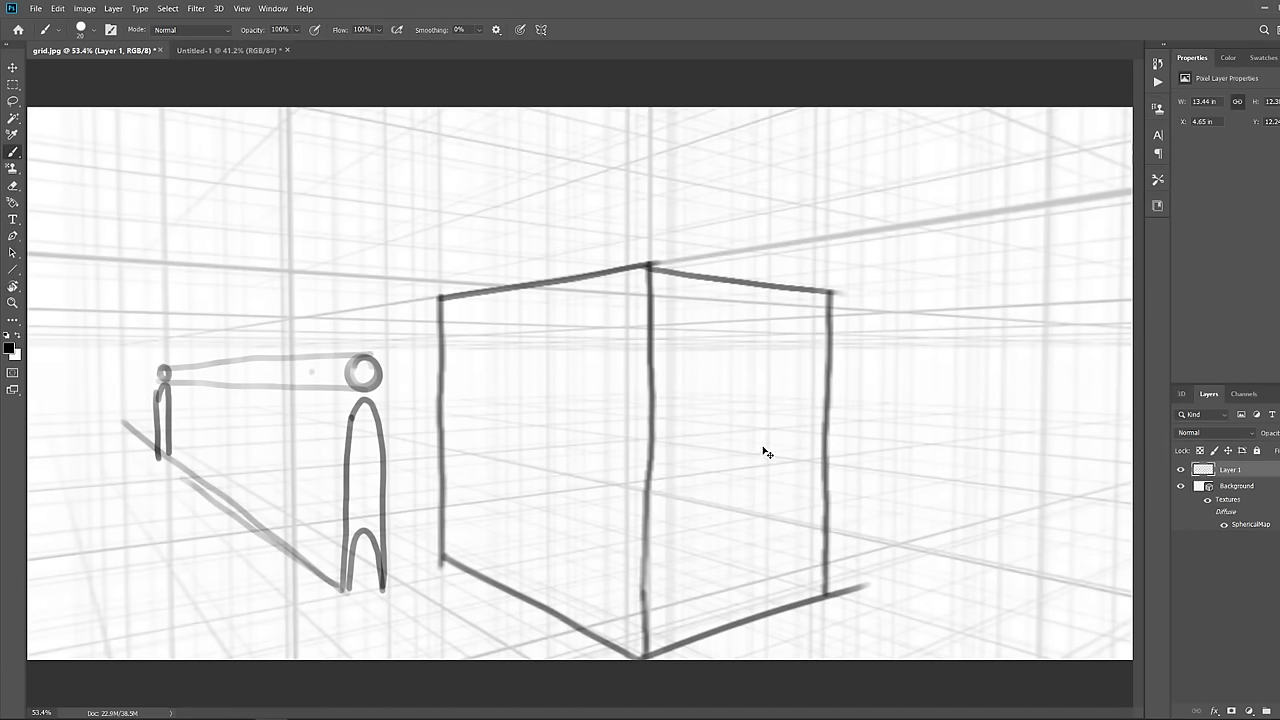
Merge the figures into the grid, and set up a new layer over an upward-tilted three-point camera view
{"action": "key", "text": "ctrl+e"}
{"action": "key", "text": "v"}
{"action": "left_click_drag", "start_coordinate": [526, 374], "coordinate": [527, 338]}
{"action": "key", "text": "b"}
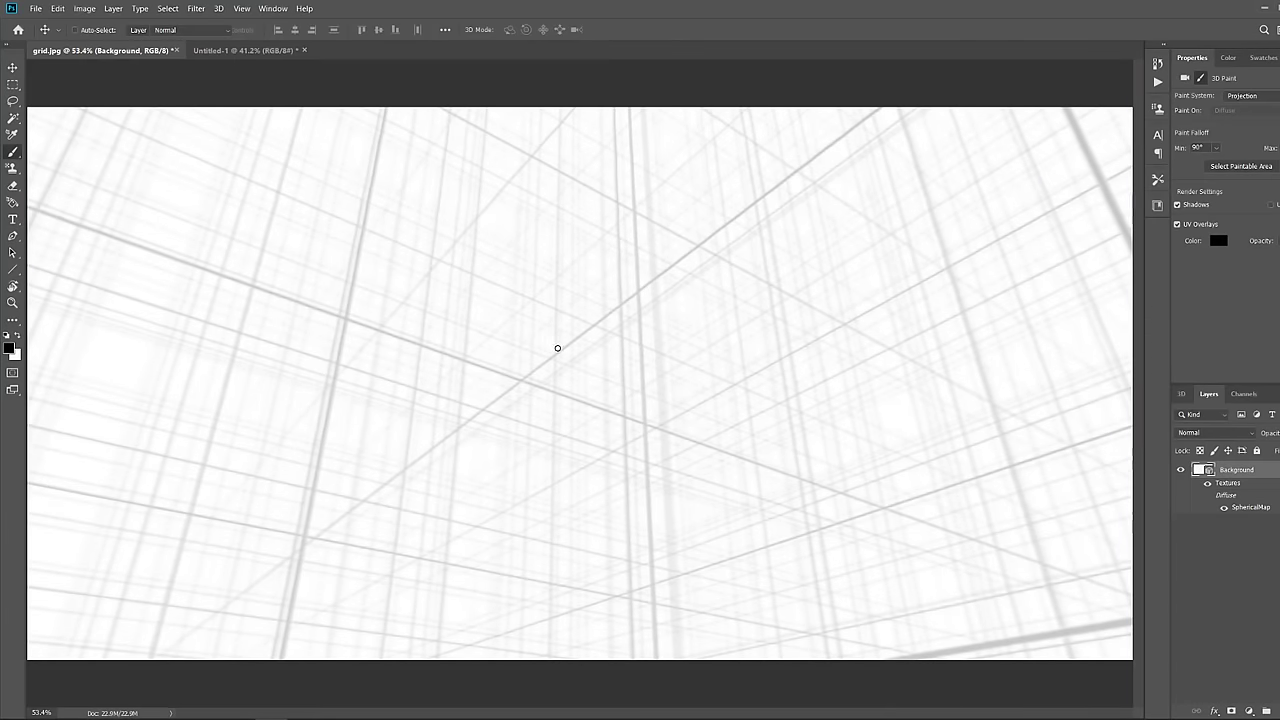
{"action": "key", "text": "ctrl+shift+alt+n"}
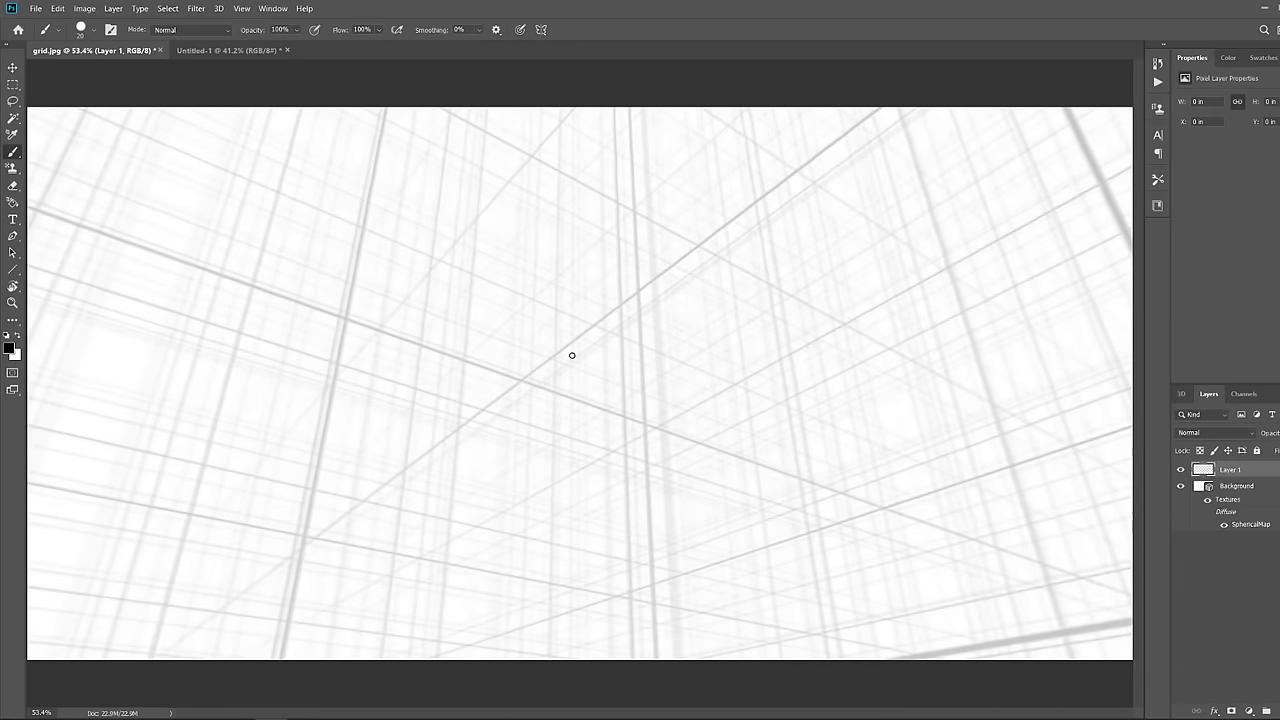
Brush the four-sided underside of a box along the converging grid lines
{"action": "mouse_move", "coordinate": [535, 371]}
{"action": "left_mouse_down"}
{"action": "mouse_move", "coordinate": [693, 252]}
{"action": "mouse_move", "coordinate": [847, 332]}
{"action": "left_mouse_up"}
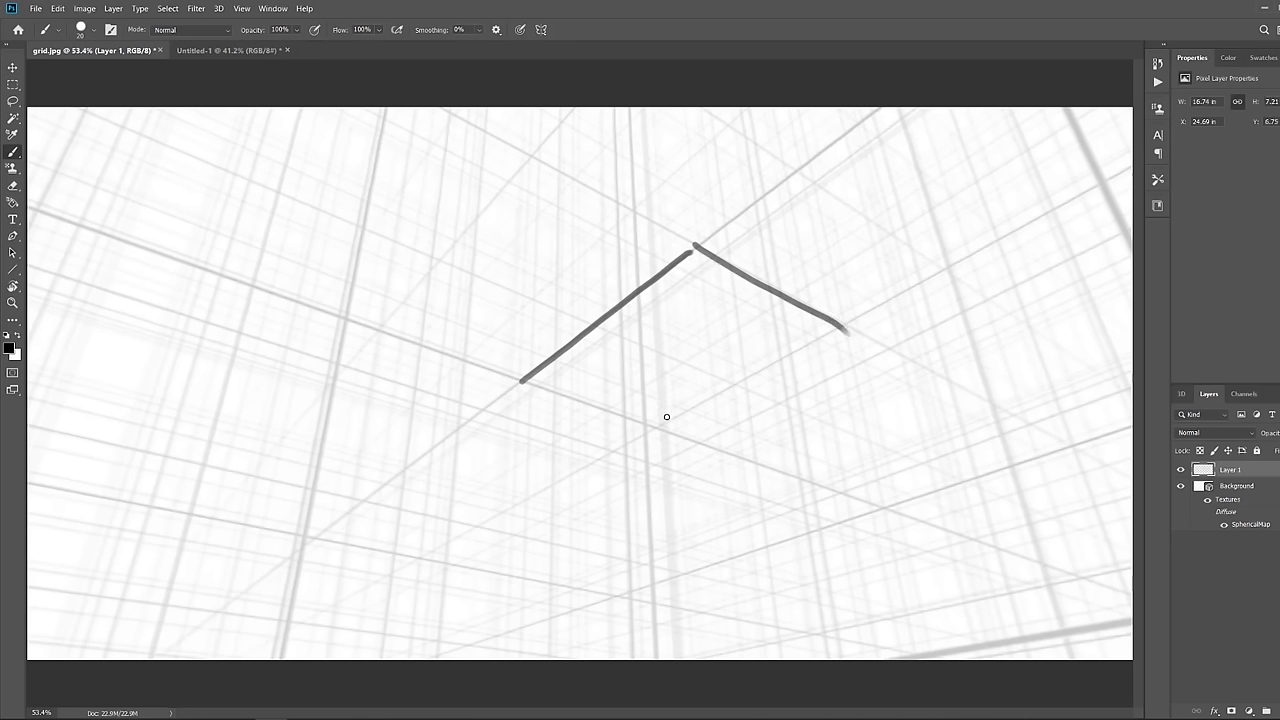
{"action": "left_click_drag", "start_coordinate": [655, 430], "coordinate": [840, 326]}
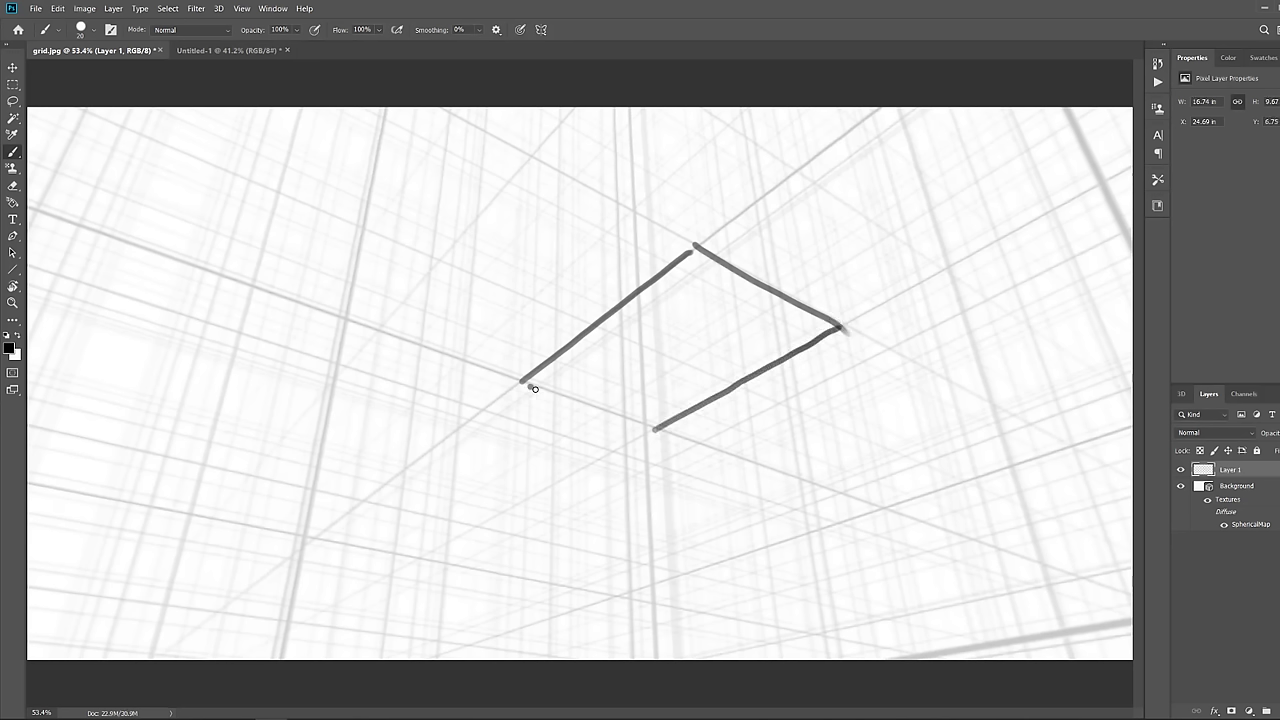
{"action": "left_click_drag", "start_coordinate": [522, 382], "coordinate": [663, 437]}
{"action": "key", "text": "ctrl+z"}
{"action": "left_click_drag", "start_coordinate": [522, 383], "coordinate": [668, 440]}
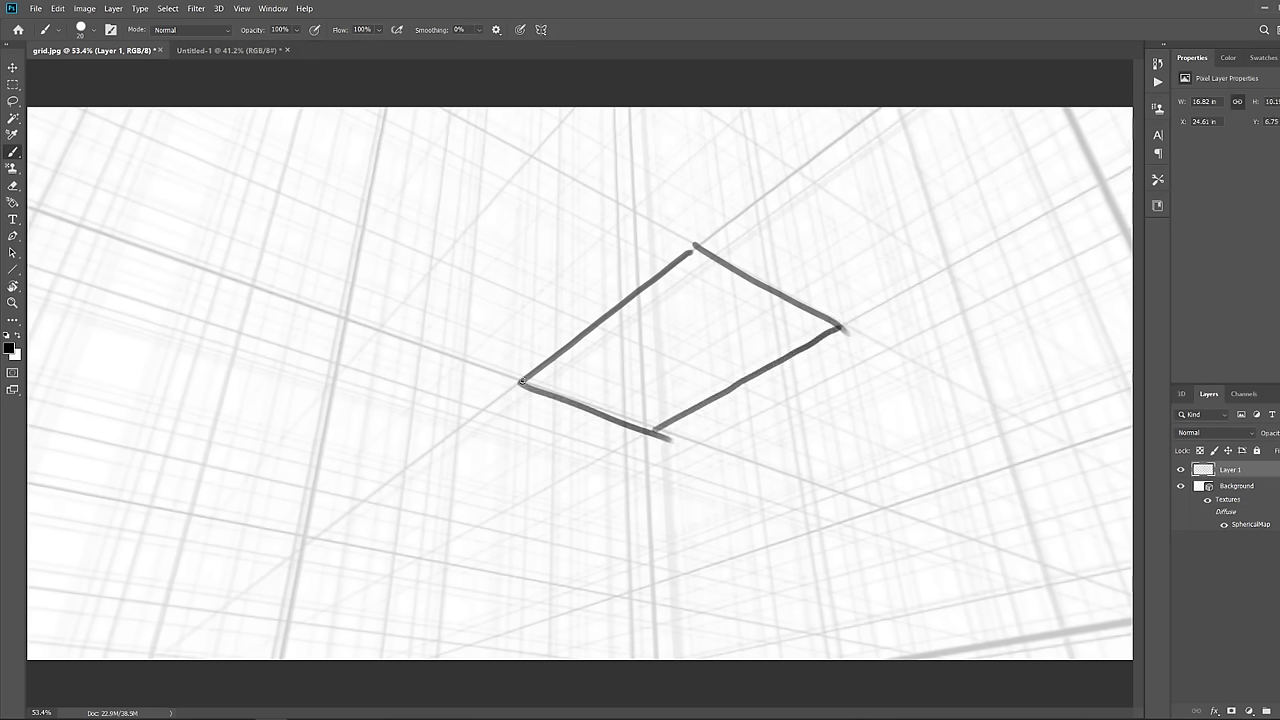
Brush the box's two side faces rising from its underside, with converging vertical edges and receding top edges
{"action": "mouse_move", "coordinate": [521, 381]}
{"action": "left_mouse_down"}
{"action": "mouse_move", "coordinate": [528, 222]}
{"action": "mouse_move", "coordinate": [701, 106]}
{"action": "mouse_move", "coordinate": [687, 247]}
{"action": "left_mouse_up"}
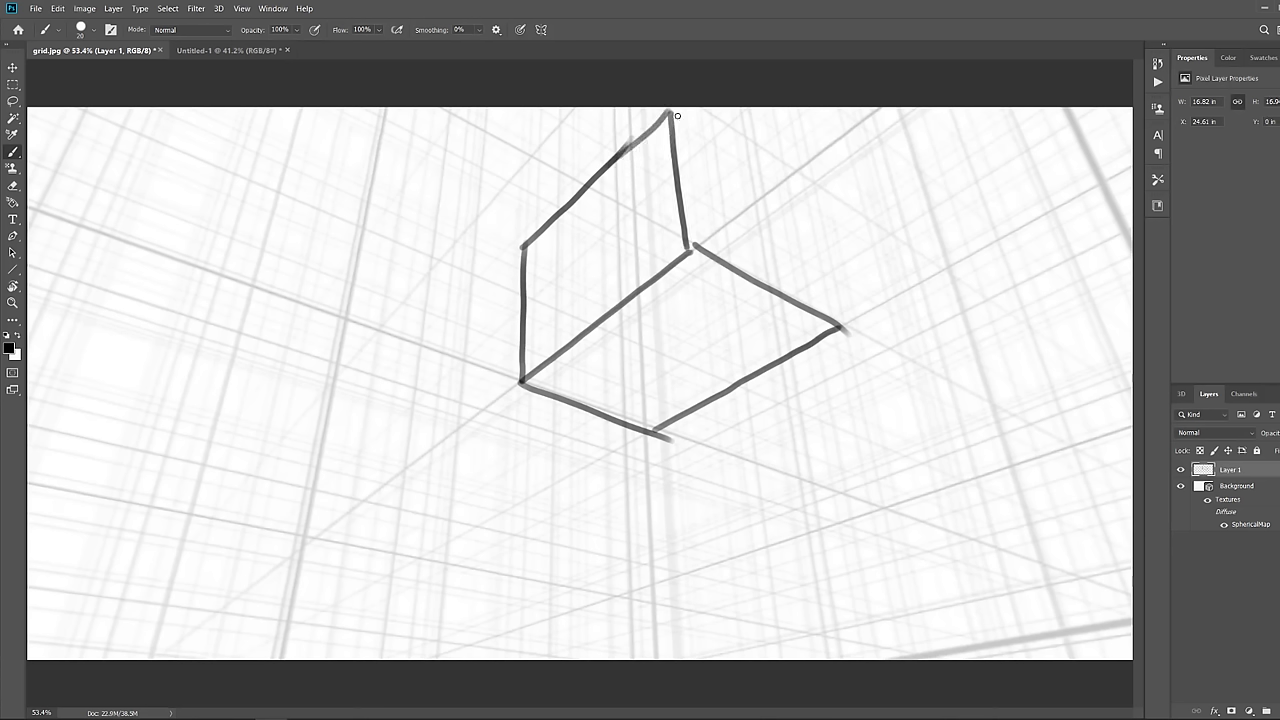
{"action": "mouse_move", "coordinate": [670, 110]}
{"action": "left_mouse_down"}
{"action": "mouse_move", "coordinate": [811, 206]}
{"action": "mouse_move", "coordinate": [851, 270]}
{"action": "mouse_move", "coordinate": [814, 209]}
{"action": "mouse_move", "coordinate": [836, 319]}
{"action": "left_mouse_up"}
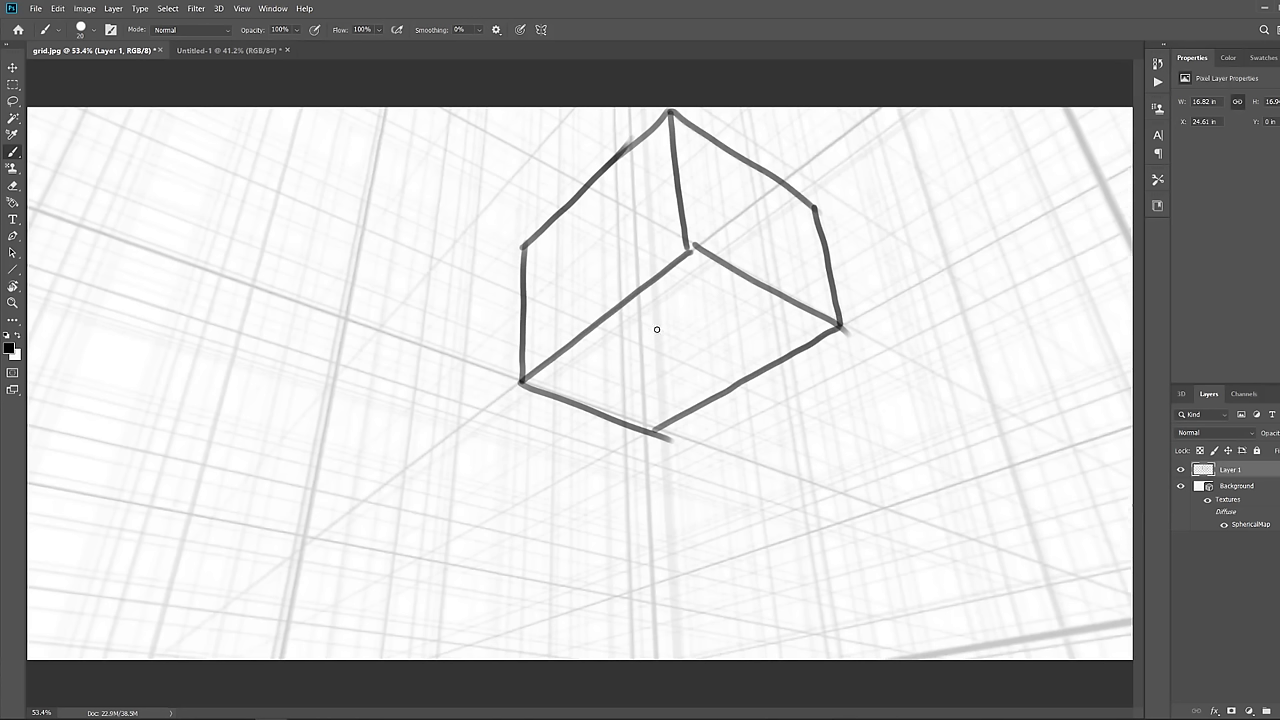
{"action": "mouse_move", "coordinate": [679, 333]}
{"action": "left_mouse_down"}
{"action": "mouse_move", "coordinate": [668, 352]}
{"action": "mouse_move", "coordinate": [689, 341]}
{"action": "left_mouse_up"}
{"action": "key", "text": "ctrl+z"}
Merge the three-point box into the grid and turn the 3D camera back to a one-point perspective view
{"action": "key", "text": "ctrl+e"}
{"action": "key", "text": "v"}
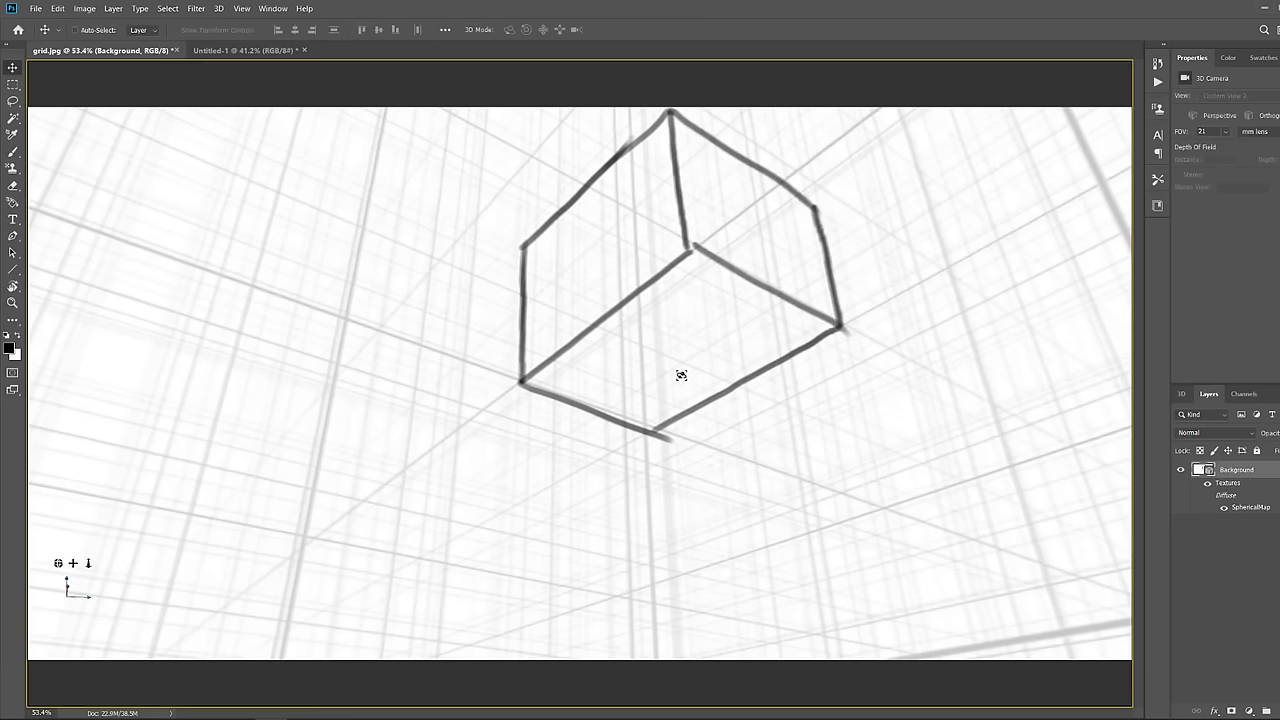
{"action": "mouse_move", "coordinate": [680, 371]}
{"action": "left_mouse_down"}
{"action": "mouse_move", "coordinate": [669, 417]}
{"action": "mouse_move", "coordinate": [606, 420]}
{"action": "left_mouse_up"}
{"action": "key", "text": "b"}
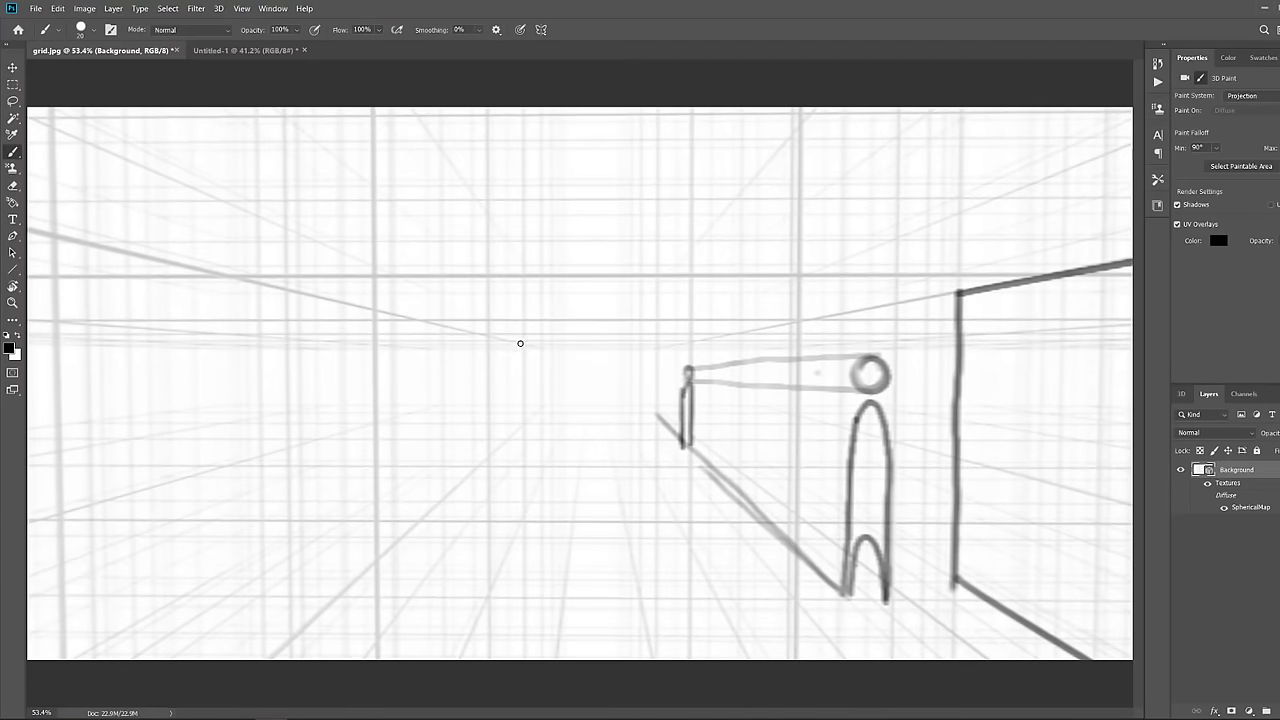
Brush the square far face and the left side face of a one-point box along the grid lines
{"action": "mouse_move", "coordinate": [489, 330]}
{"action": "left_mouse_down"}
{"action": "mouse_move", "coordinate": [492, 534]}
{"action": "mouse_move", "coordinate": [509, 531]}
{"action": "mouse_move", "coordinate": [490, 519]}
{"action": "mouse_move", "coordinate": [707, 518]}
{"action": "mouse_move", "coordinate": [690, 511]}
{"action": "mouse_move", "coordinate": [688, 330]}
{"action": "left_mouse_up"}
{"action": "left_click_drag", "start_coordinate": [487, 331], "coordinate": [705, 331]}
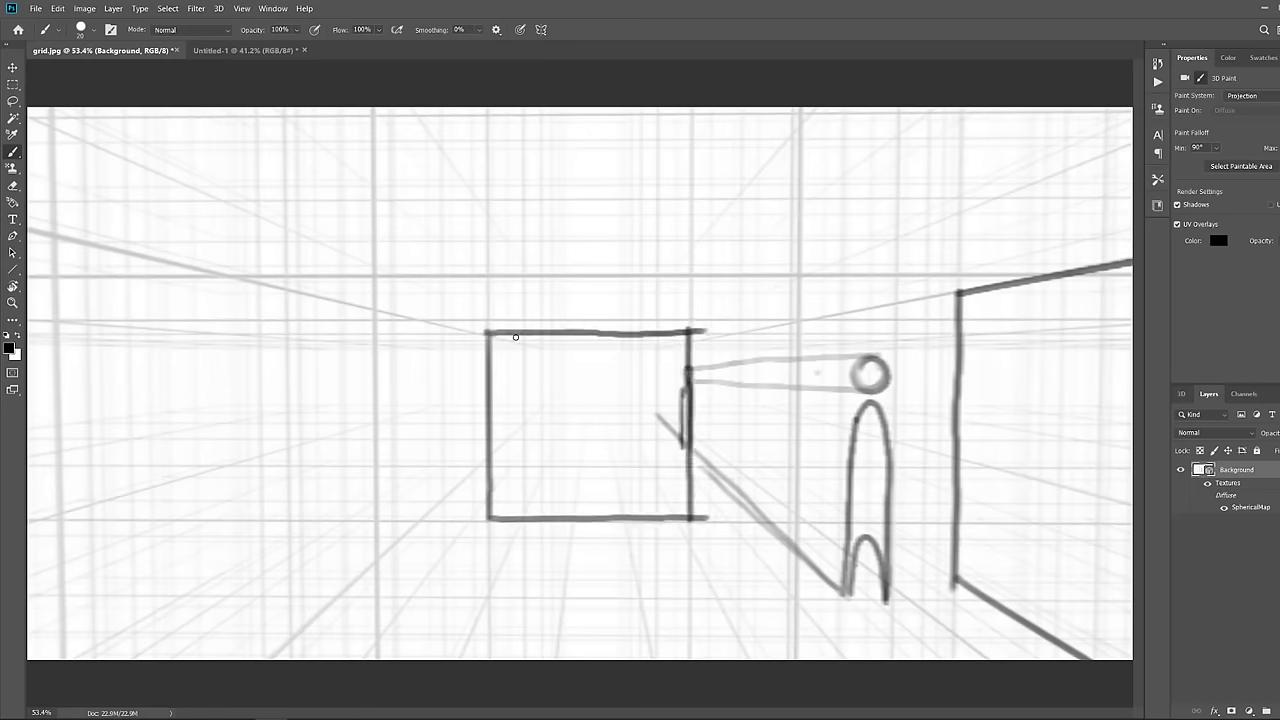
{"action": "left_click_drag", "start_coordinate": [491, 331], "coordinate": [371, 286]}
{"action": "key", "text": "ctrl+z"}
{"action": "mouse_move", "coordinate": [490, 334]}
{"action": "left_mouse_down"}
{"action": "mouse_move", "coordinate": [366, 312]}
{"action": "mouse_move", "coordinate": [380, 652]}
{"action": "left_mouse_up"}
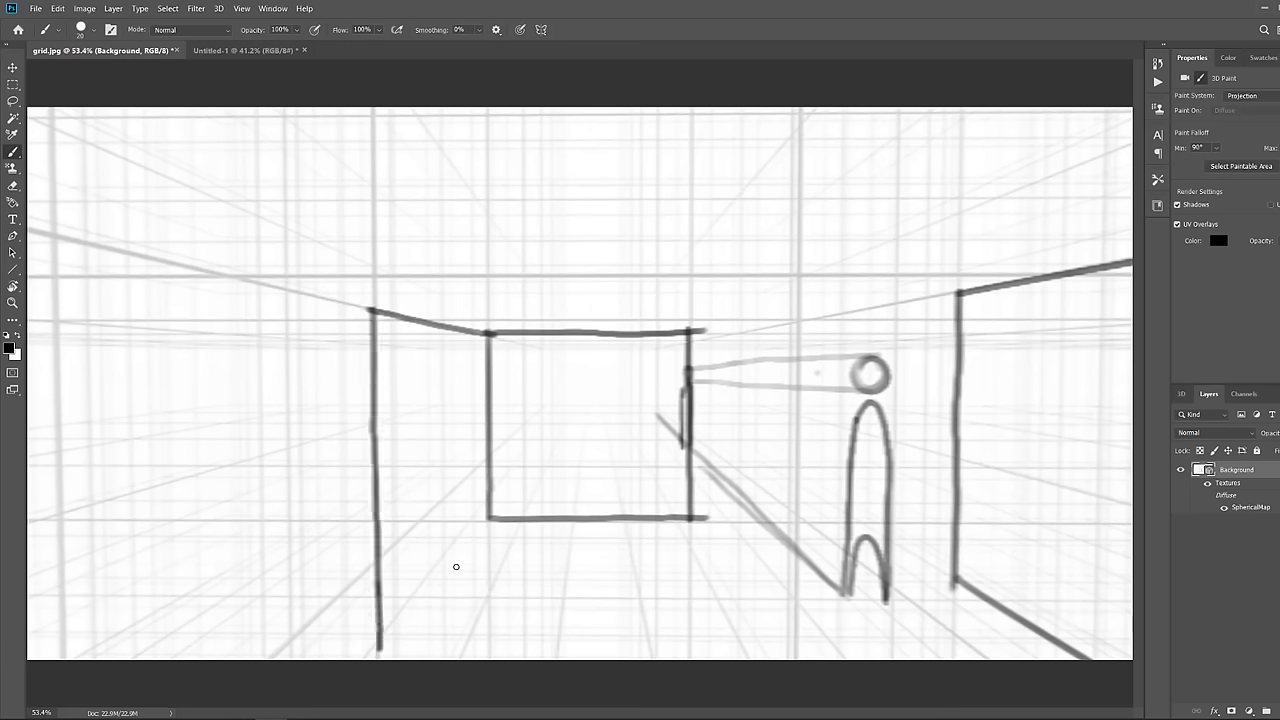
{"action": "left_click_drag", "start_coordinate": [487, 520], "coordinate": [386, 654]}
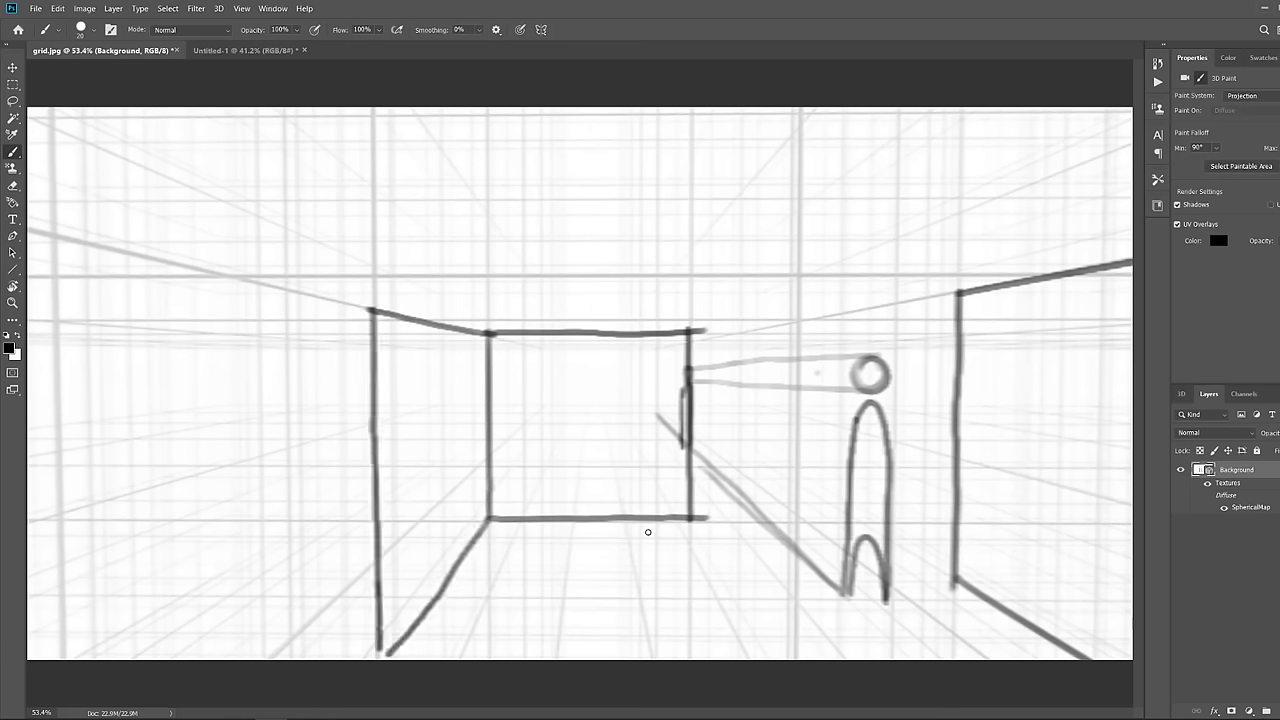
Complete the one-point box's floor with a receding right edge and a horizontal near edge
{"action": "left_click_drag", "start_coordinate": [690, 518], "coordinate": [766, 646]}
{"action": "key", "text": "ctrl+z"}
{"action": "left_click_drag", "start_coordinate": [690, 518], "coordinate": [760, 637]}
{"action": "left_click_drag", "start_coordinate": [388, 649], "coordinate": [755, 645]}
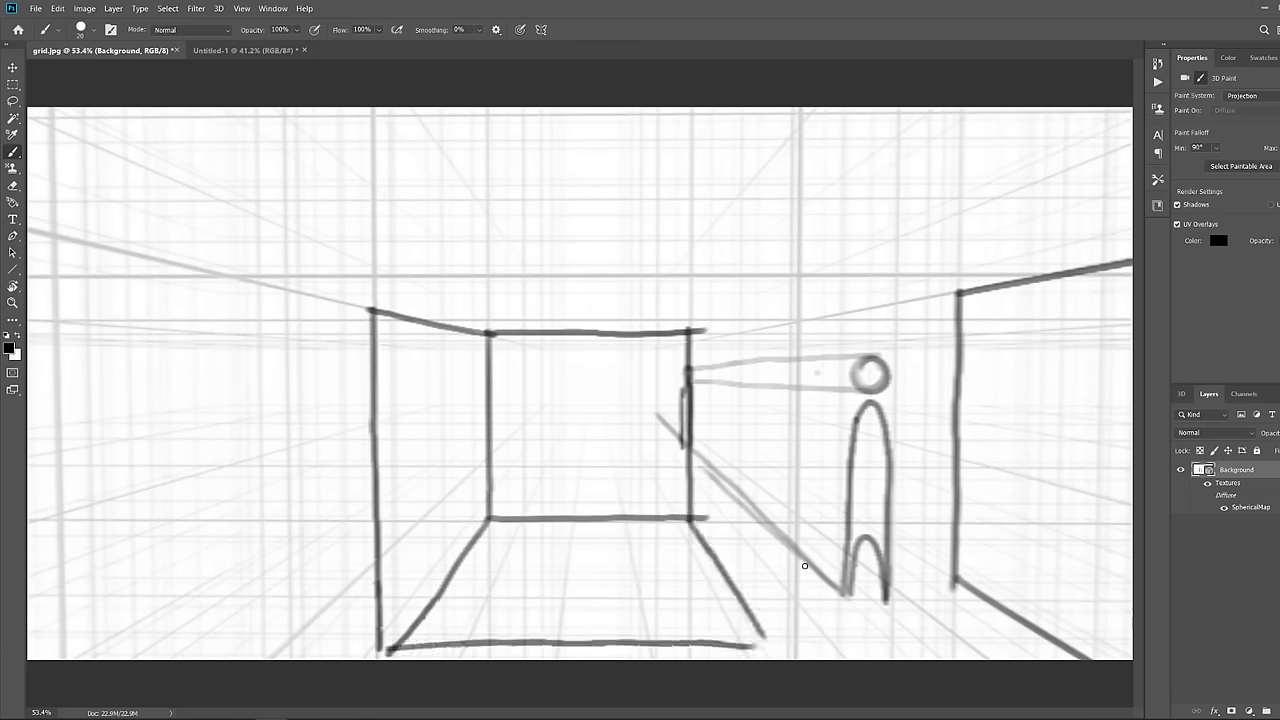
Close the one-point box with its near top edge, receding upper right edge and near right vertical
{"action": "left_click_drag", "start_coordinate": [372, 308], "coordinate": [782, 300]}
{"action": "mouse_move", "coordinate": [688, 332]}
{"action": "left_mouse_down"}
{"action": "mouse_move", "coordinate": [758, 406]}
{"action": "mouse_move", "coordinate": [758, 645]}
{"action": "left_mouse_up"}
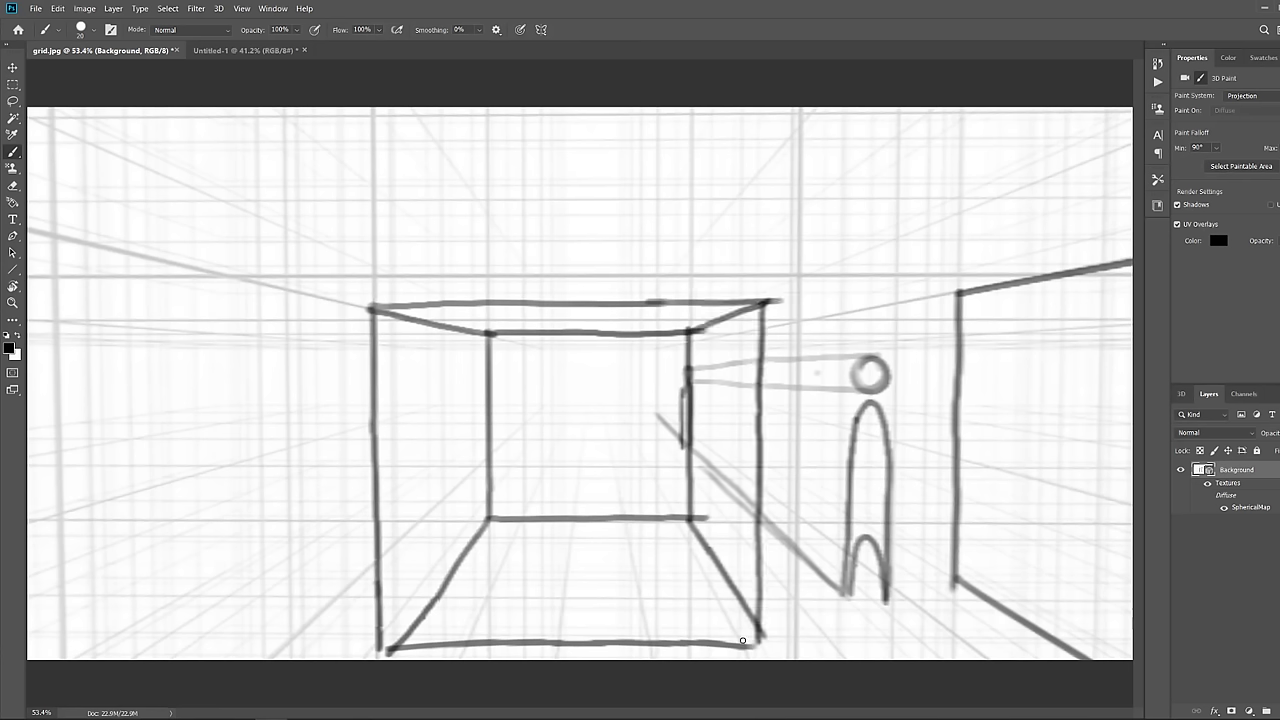
{"action": "key", "text": "ctrl+z"}
{"action": "left_click_drag", "start_coordinate": [768, 300], "coordinate": [758, 645]}
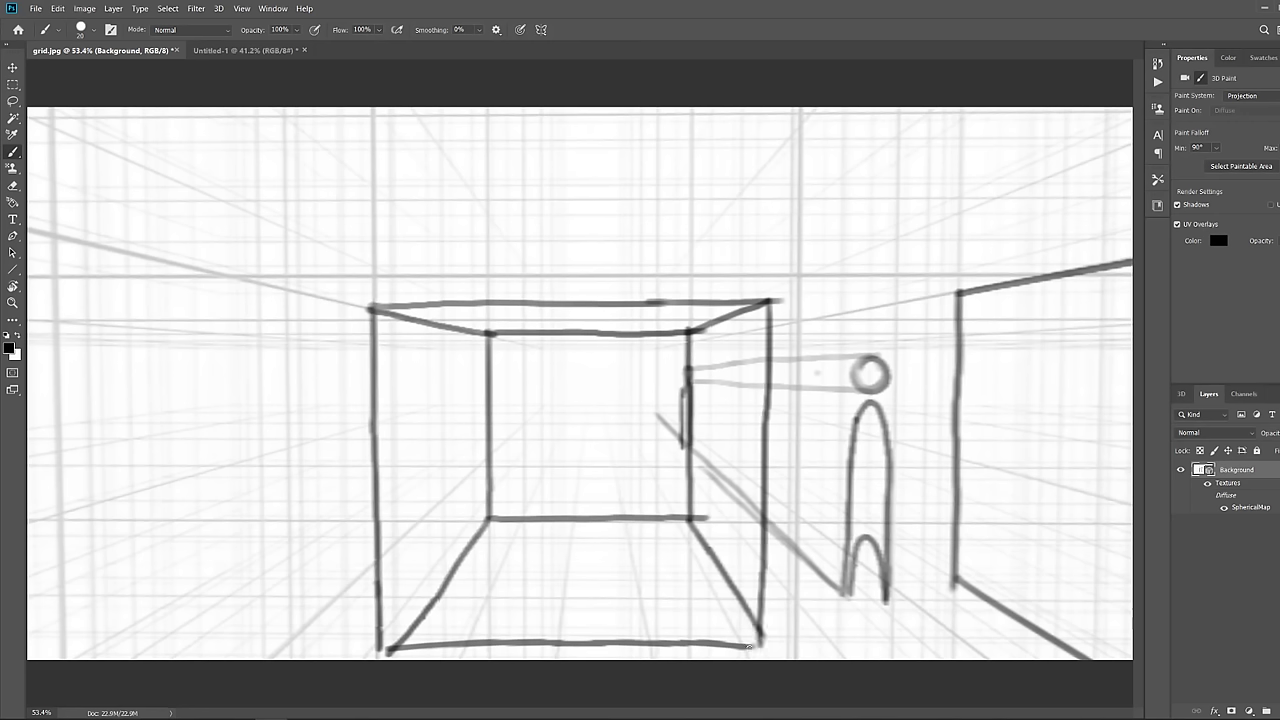
{"action": "key", "text": "ctrl+z"}
{"action": "left_click_drag", "start_coordinate": [769, 300], "coordinate": [766, 645]}
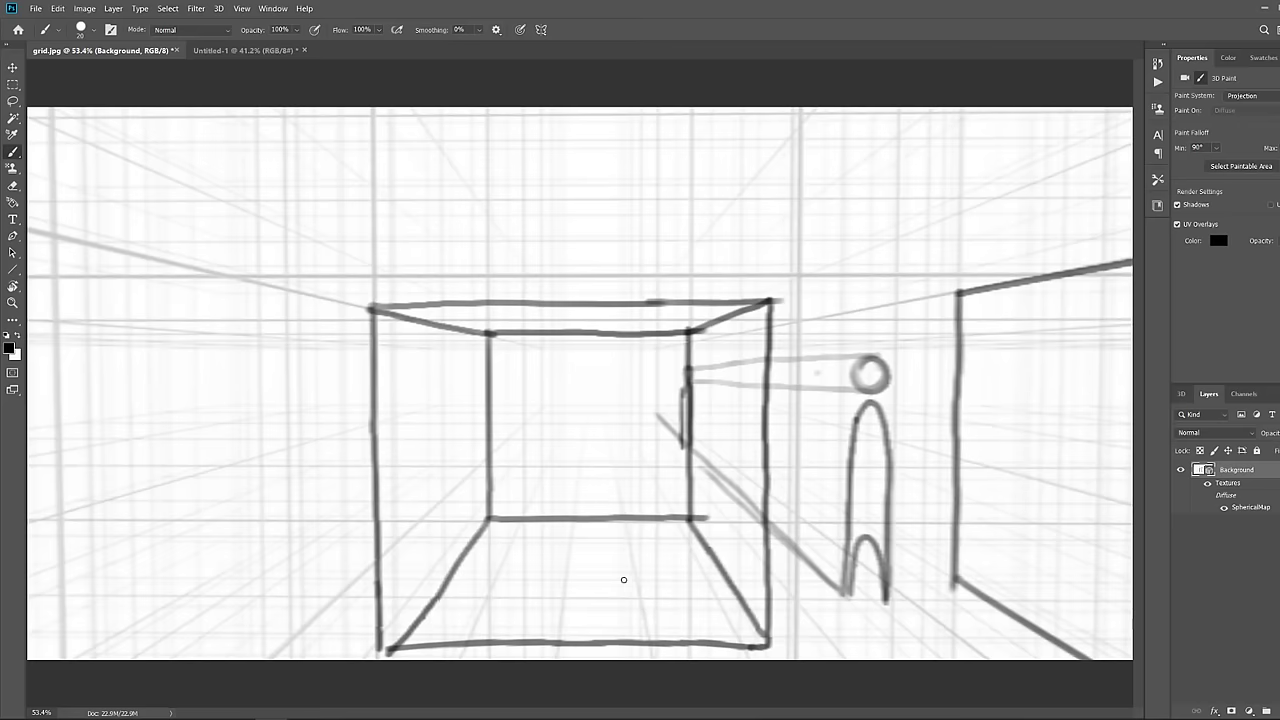
Label the one-point box "1PT" on its left face and turn the 3D camera to the two-point box
{"action": "mouse_move", "coordinate": [396, 347]}
{"action": "left_mouse_down"}
{"action": "mouse_move", "coordinate": [406, 362]}
{"action": "mouse_move", "coordinate": [440, 338]}
{"action": "left_mouse_up"}
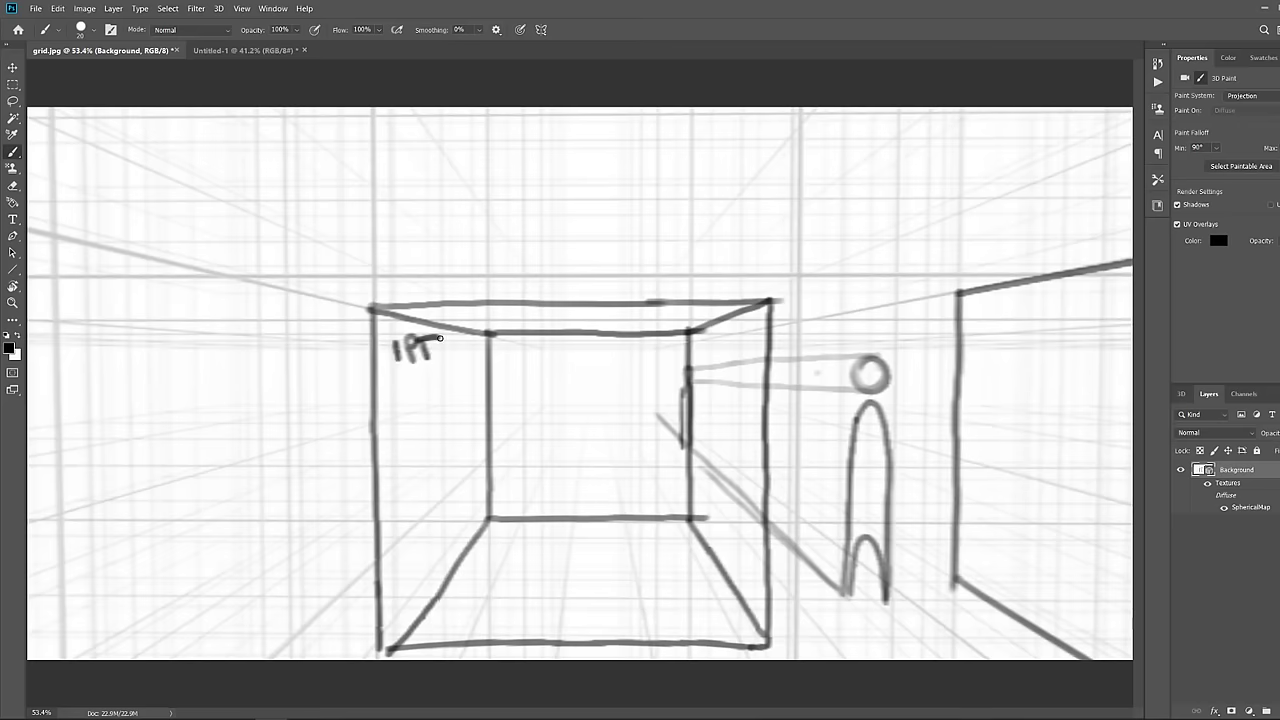
{"action": "key", "text": "v"}
{"action": "mouse_move", "coordinate": [563, 354]}
{"action": "left_mouse_down"}
{"action": "mouse_move", "coordinate": [628, 363]}
{"action": "mouse_move", "coordinate": [608, 323]}
{"action": "left_mouse_up"}
{"action": "key", "text": "b"}
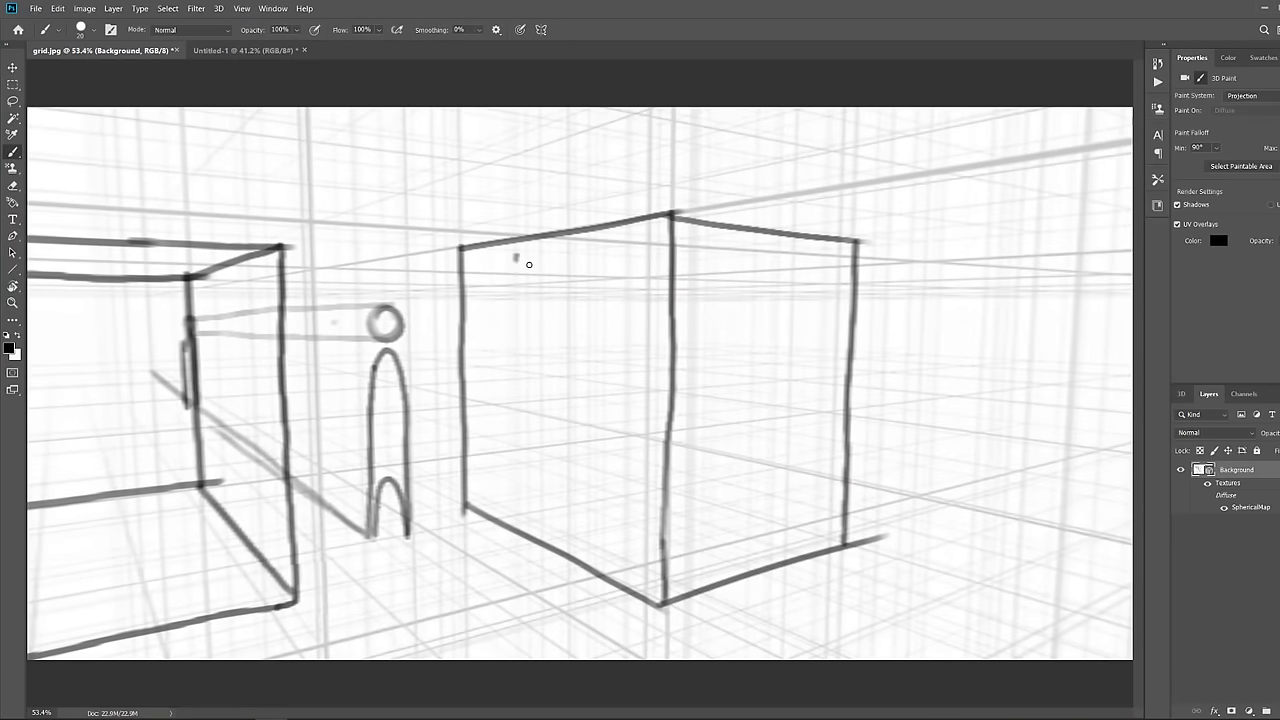
Label the two-point box "2 PT" on its left face and the overhead three-point box "3PT"
{"action": "mouse_move", "coordinate": [514, 256]}
{"action": "left_mouse_down"}
{"action": "mouse_move", "coordinate": [542, 276]}
{"action": "mouse_move", "coordinate": [566, 266]}
{"action": "left_mouse_up"}
{"action": "mouse_move", "coordinate": [582, 256]}
{"action": "left_mouse_down"}
{"action": "mouse_move", "coordinate": [582, 276]}
{"action": "mouse_move", "coordinate": [598, 250]}
{"action": "left_mouse_up"}
{"action": "key", "text": "v"}
{"action": "mouse_move", "coordinate": [608, 329]}
{"action": "left_mouse_down"}
{"action": "mouse_move", "coordinate": [627, 251]}
{"action": "mouse_move", "coordinate": [645, 259]}
{"action": "mouse_move", "coordinate": [655, 238]}
{"action": "left_mouse_up"}
{"action": "key", "text": "b"}
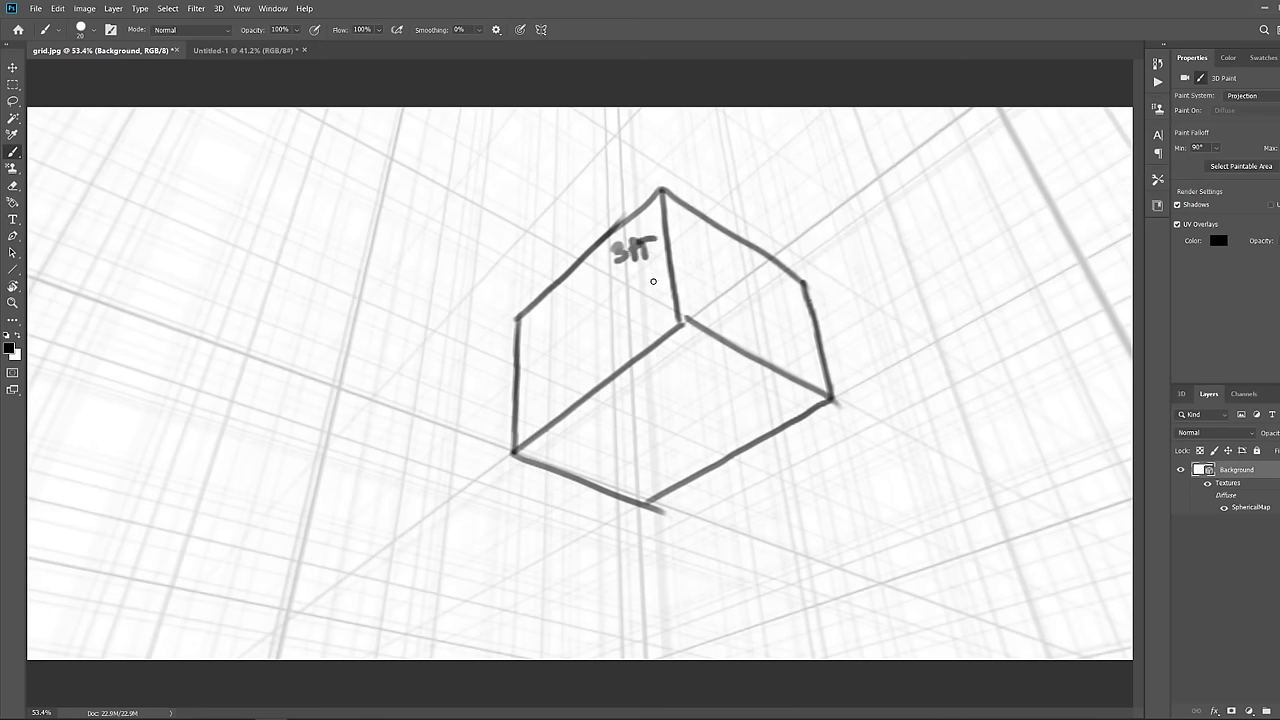
Brush the four-edged top face of a second three-point box along the floor grid, seen from above
{"action": "key", "text": "v"}
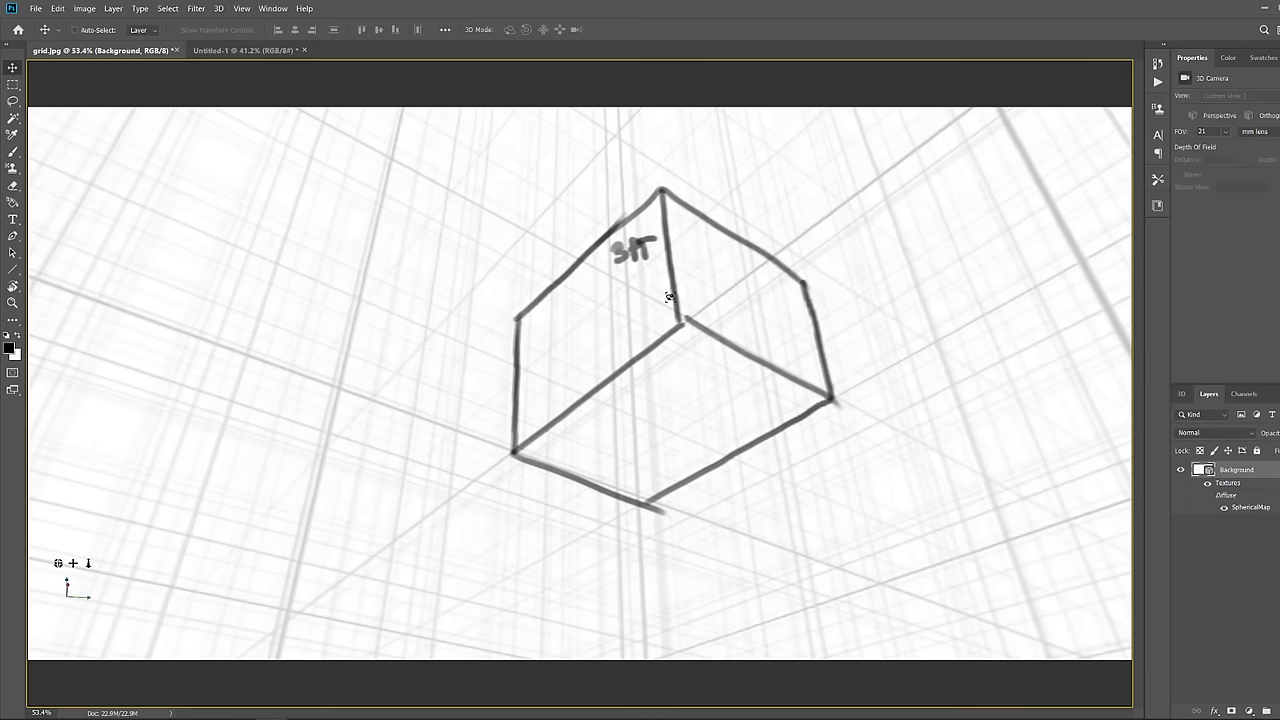
{"action": "mouse_move", "coordinate": [672, 297]}
{"action": "left_mouse_down"}
{"action": "mouse_move", "coordinate": [633, 354]}
{"action": "mouse_move", "coordinate": [483, 354]}
{"action": "mouse_move", "coordinate": [549, 346]}
{"action": "mouse_move", "coordinate": [588, 389]}
{"action": "mouse_move", "coordinate": [620, 291]}
{"action": "mouse_move", "coordinate": [669, 320]}
{"action": "mouse_move", "coordinate": [623, 374]}
{"action": "left_mouse_up"}
{"action": "key", "text": "b"}
{"action": "left_click_drag", "start_coordinate": [497, 337], "coordinate": [537, 410]}
{"action": "left_click_drag", "start_coordinate": [499, 342], "coordinate": [674, 317]}
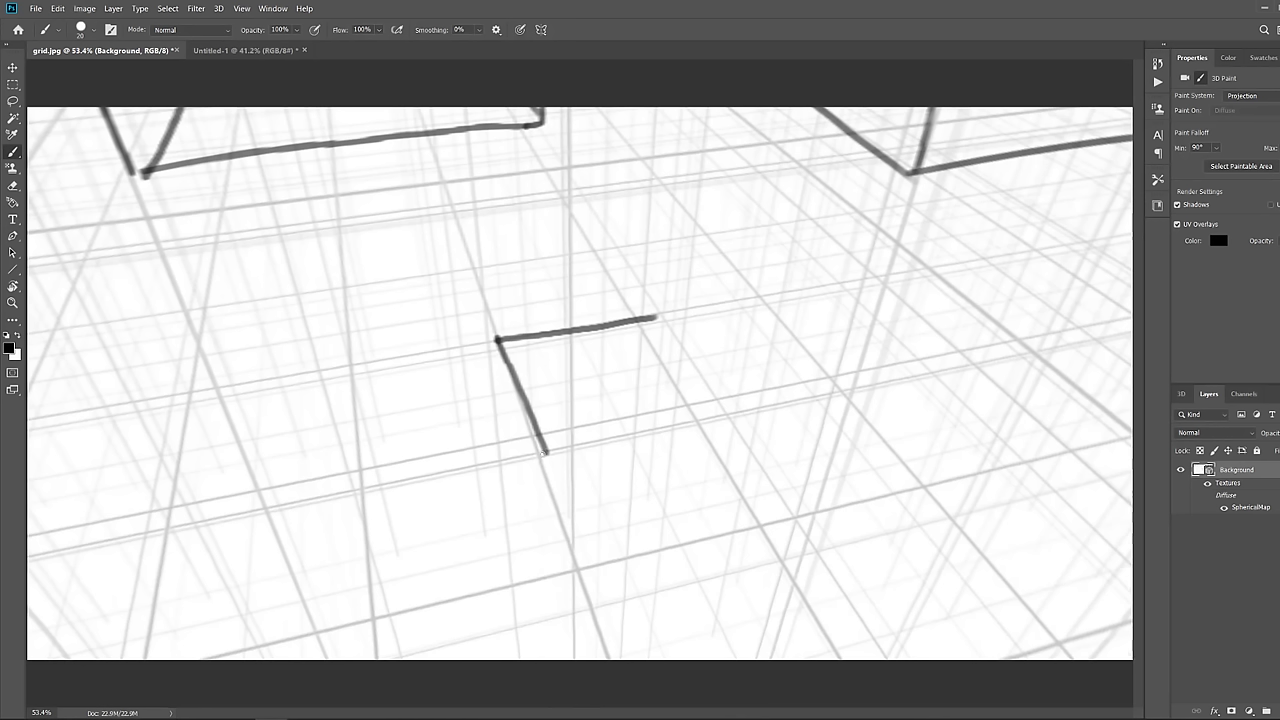
{"action": "left_click_drag", "start_coordinate": [545, 452], "coordinate": [702, 424]}
{"action": "left_click_drag", "start_coordinate": [632, 320], "coordinate": [703, 422]}
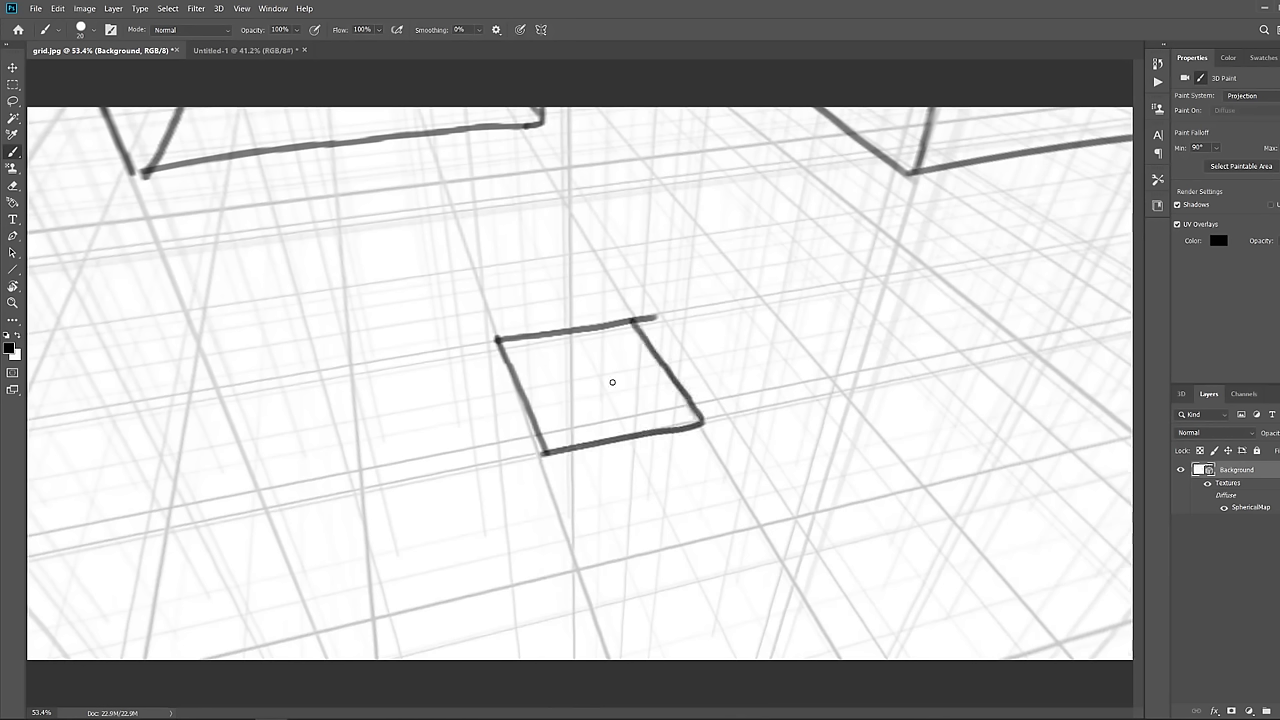
Complete the floor box with three verticals and two lower edges, and label its front face "3PT"
{"action": "mouse_move", "coordinate": [497, 342]}
{"action": "left_mouse_down"}
{"action": "mouse_move", "coordinate": [505, 458]}
{"action": "mouse_move", "coordinate": [548, 548]}
{"action": "left_mouse_up"}
{"action": "left_click_drag", "start_coordinate": [701, 428], "coordinate": [684, 530]}
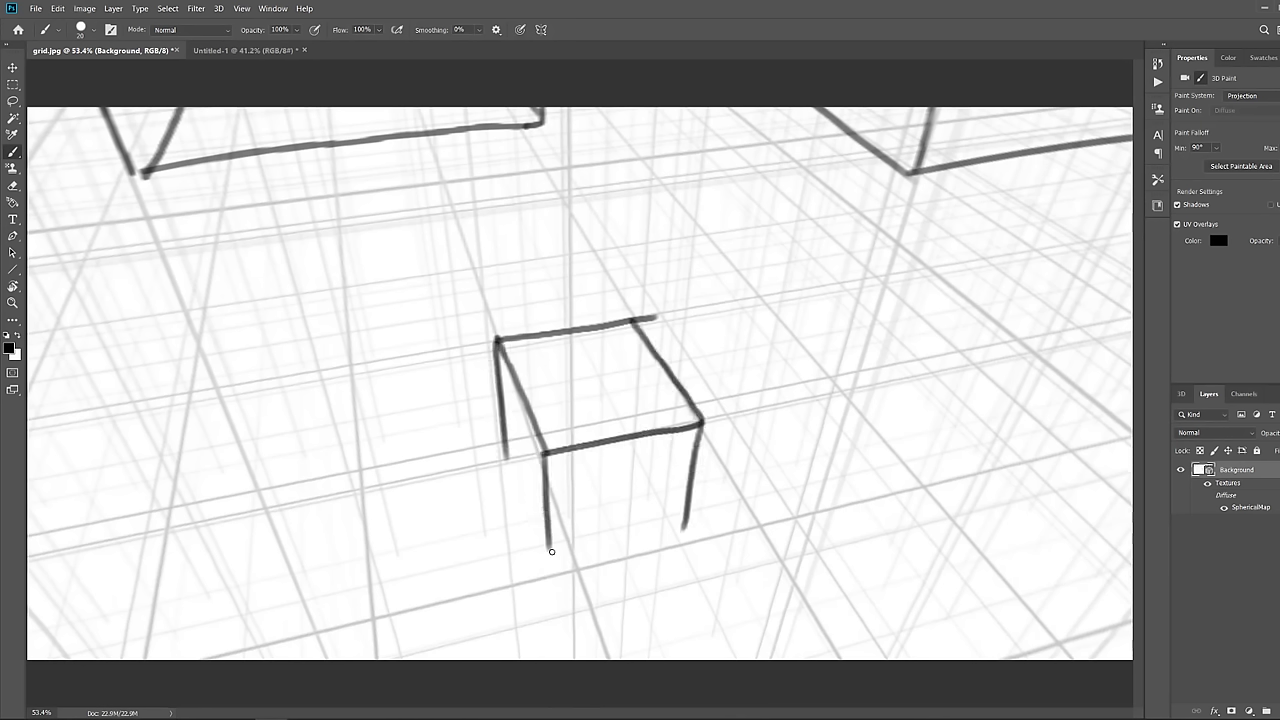
{"action": "left_click_drag", "start_coordinate": [551, 549], "coordinate": [701, 515]}
{"action": "left_click_drag", "start_coordinate": [505, 443], "coordinate": [548, 549]}
{"action": "key", "text": "ctrl+z"}
{"action": "mouse_move", "coordinate": [573, 461]}
{"action": "left_mouse_down"}
{"action": "mouse_move", "coordinate": [576, 480]}
{"action": "mouse_move", "coordinate": [600, 463]}
{"action": "left_mouse_up"}
{"action": "left_click_drag", "start_coordinate": [592, 463], "coordinate": [623, 459]}
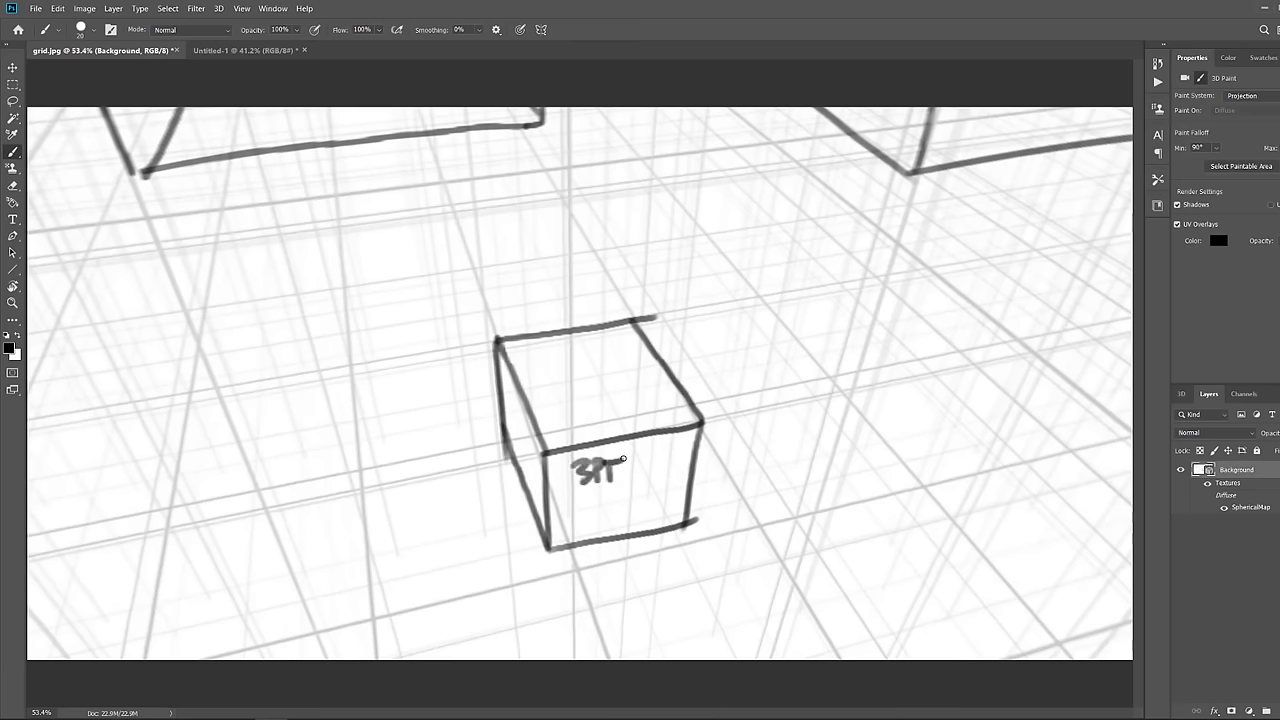
Set the 3D camera's field of view to a 19 mm lens and turn it to the overhead three-point box
{"action": "key", "text": "v"}
{"action": "mouse_move", "coordinate": [583, 364]}
{"action": "left_mouse_down"}
{"action": "mouse_move", "coordinate": [555, 314]}
{"action": "mouse_move", "coordinate": [607, 313]}
{"action": "mouse_move", "coordinate": [615, 333]}
{"action": "mouse_move", "coordinate": [551, 334]}
{"action": "left_mouse_up"}
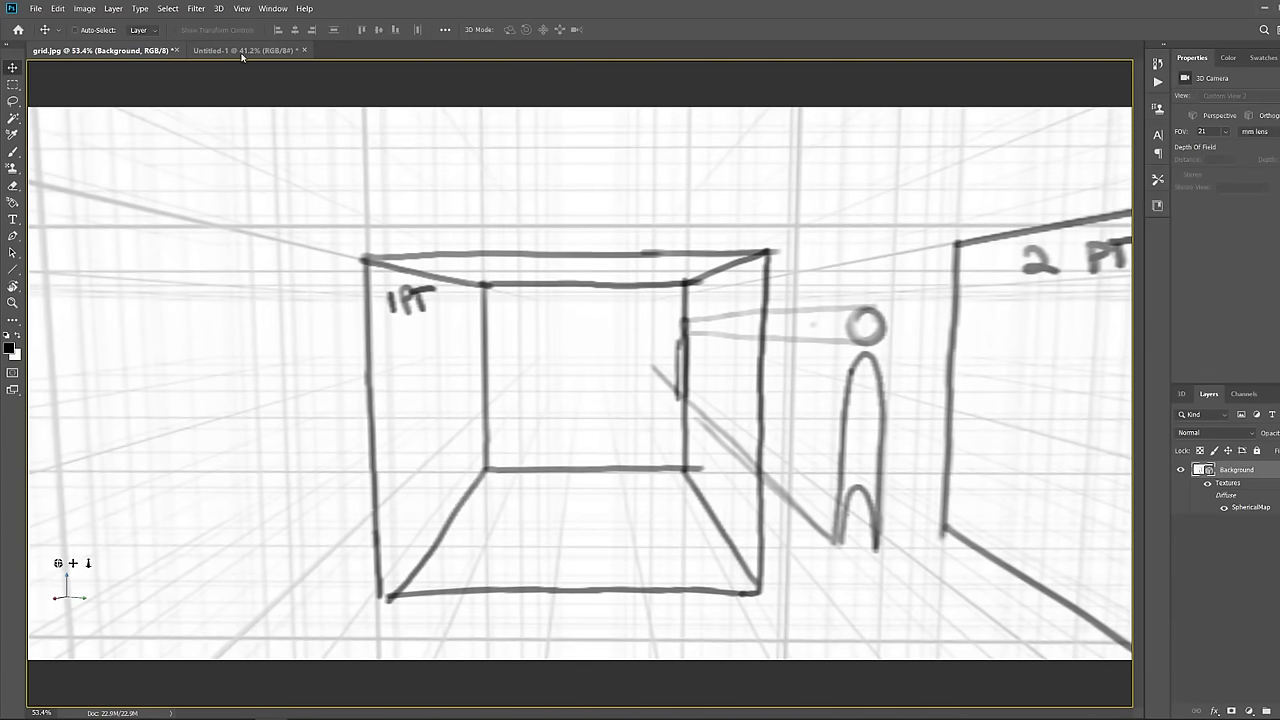
{"action": "left_click_drag", "start_coordinate": [477, 277], "coordinate": [902, 246]}
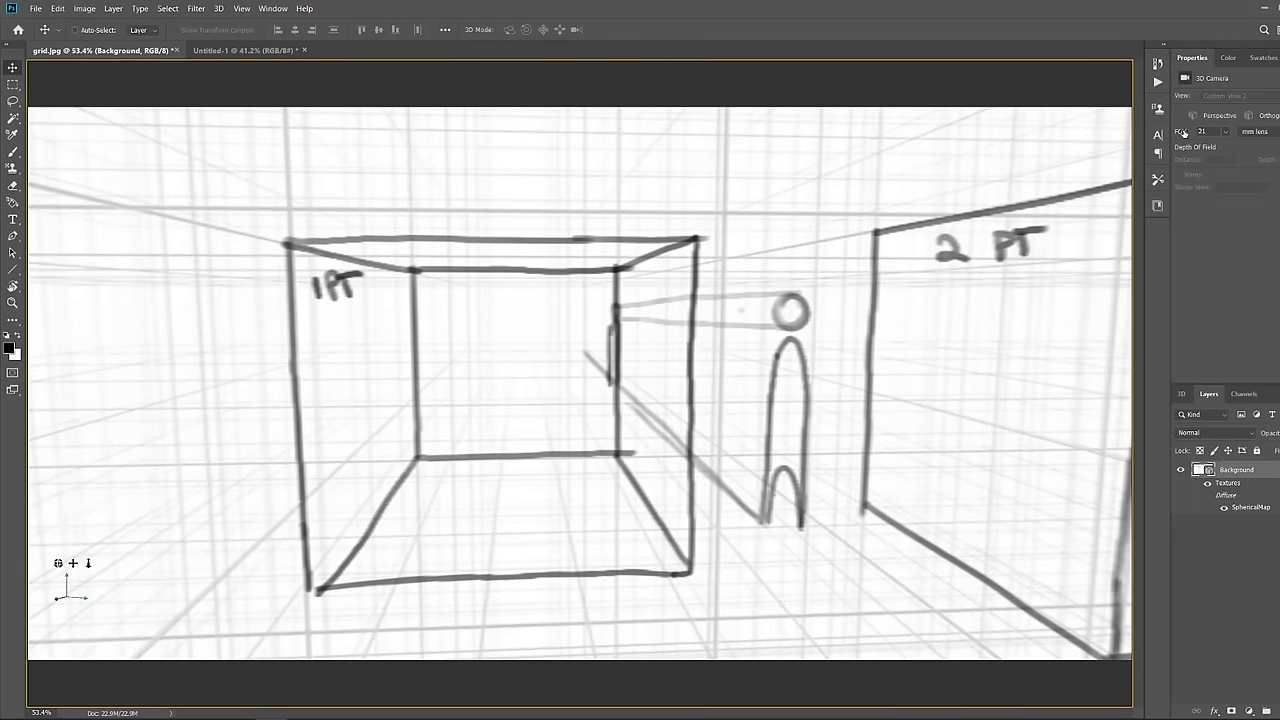
{"action": "mouse_move", "coordinate": [1181, 133]}
{"action": "left_mouse_down"}
{"action": "mouse_move", "coordinate": [1239, 130]}
{"action": "mouse_move", "coordinate": [1175, 146]}
{"action": "left_mouse_up"}
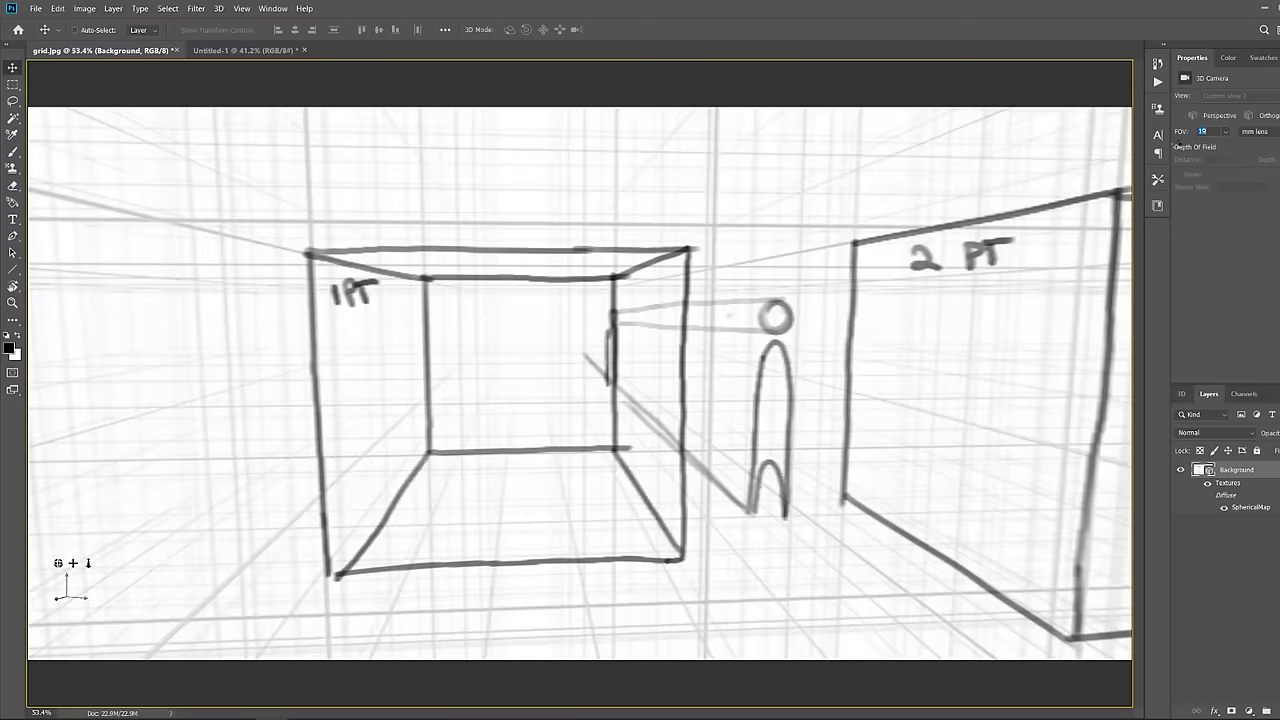
{"action": "left_click_drag", "start_coordinate": [611, 266], "coordinate": [602, 254]}
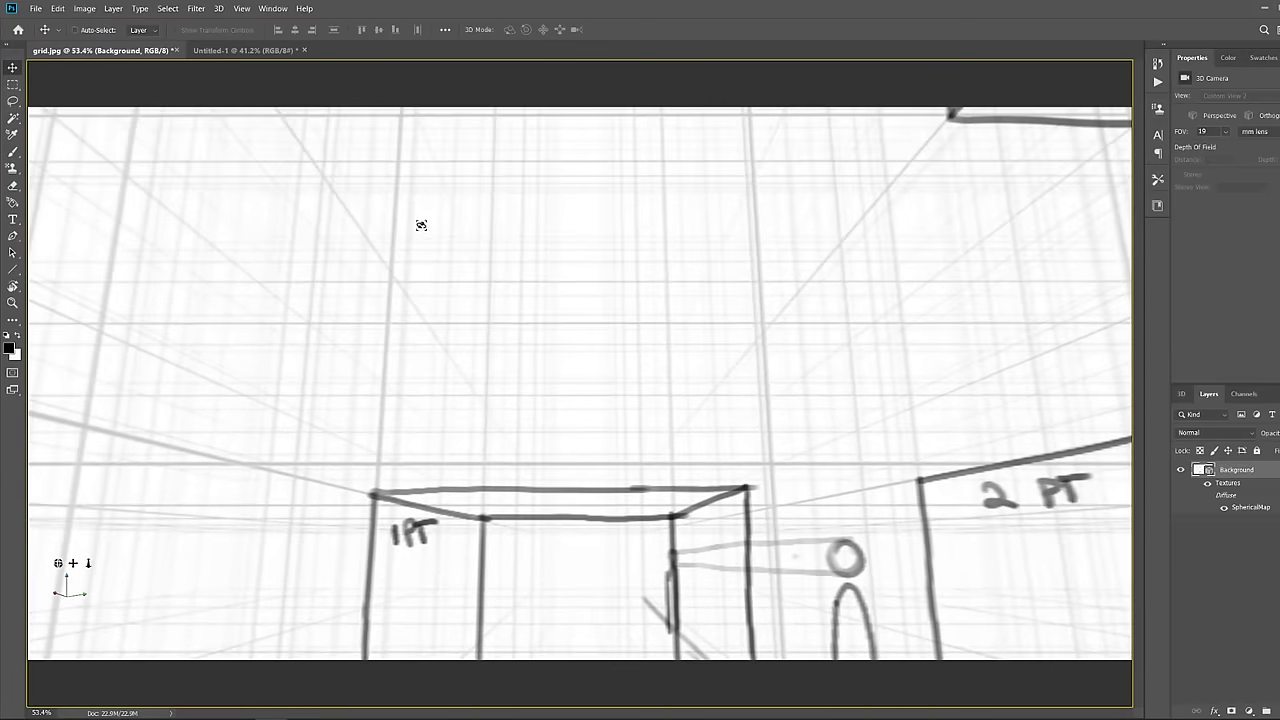
{"action": "left_click_drag", "start_coordinate": [480, 355], "coordinate": [478, 340]}
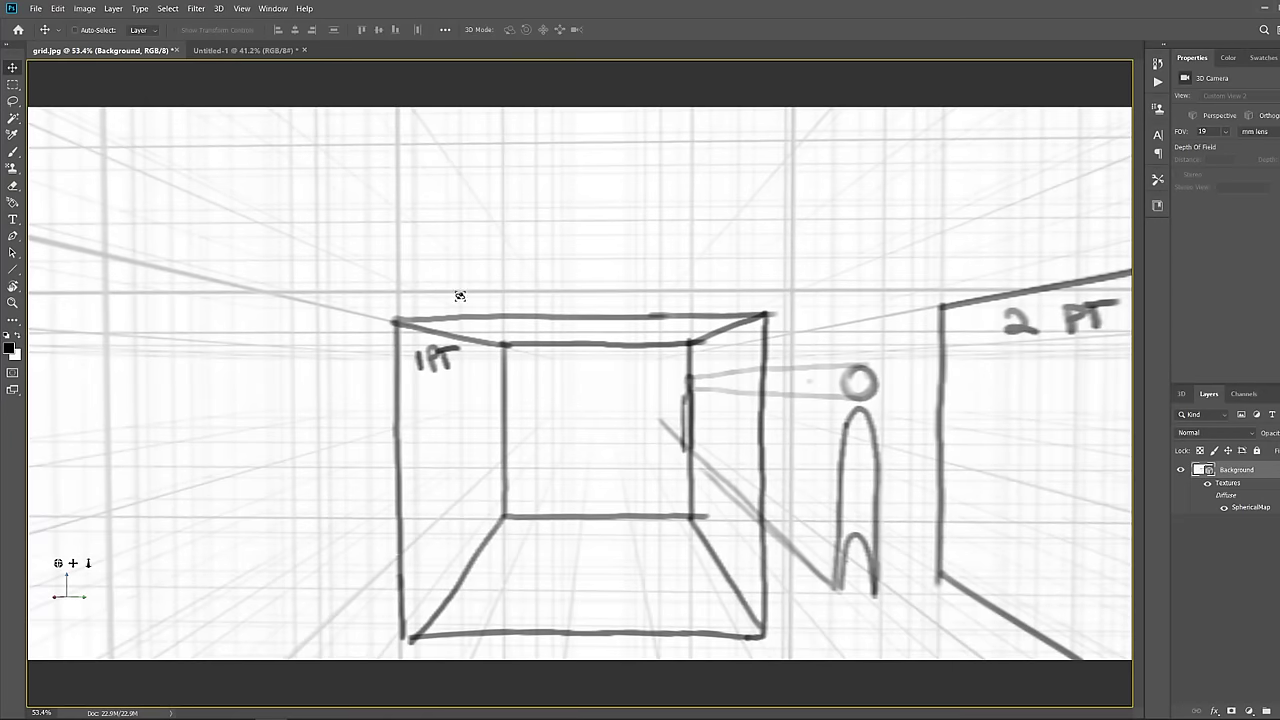
{"action": "left_click_drag", "start_coordinate": [497, 314], "coordinate": [589, 274]}
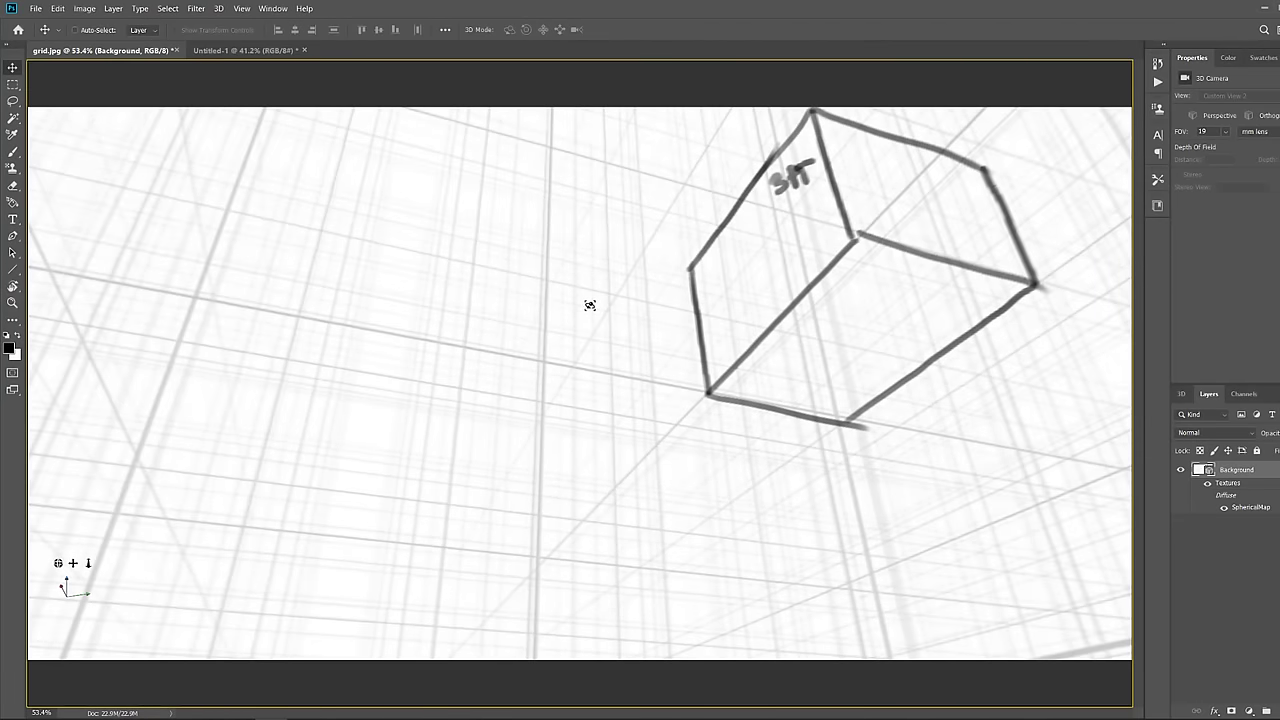
{"action": "left_click_drag", "start_coordinate": [574, 296], "coordinate": [629, 291]}
On a new layer, extend the overhead box's receding edges away from its apex and mark the end of the stretched block
{"action": "key", "text": "b"}
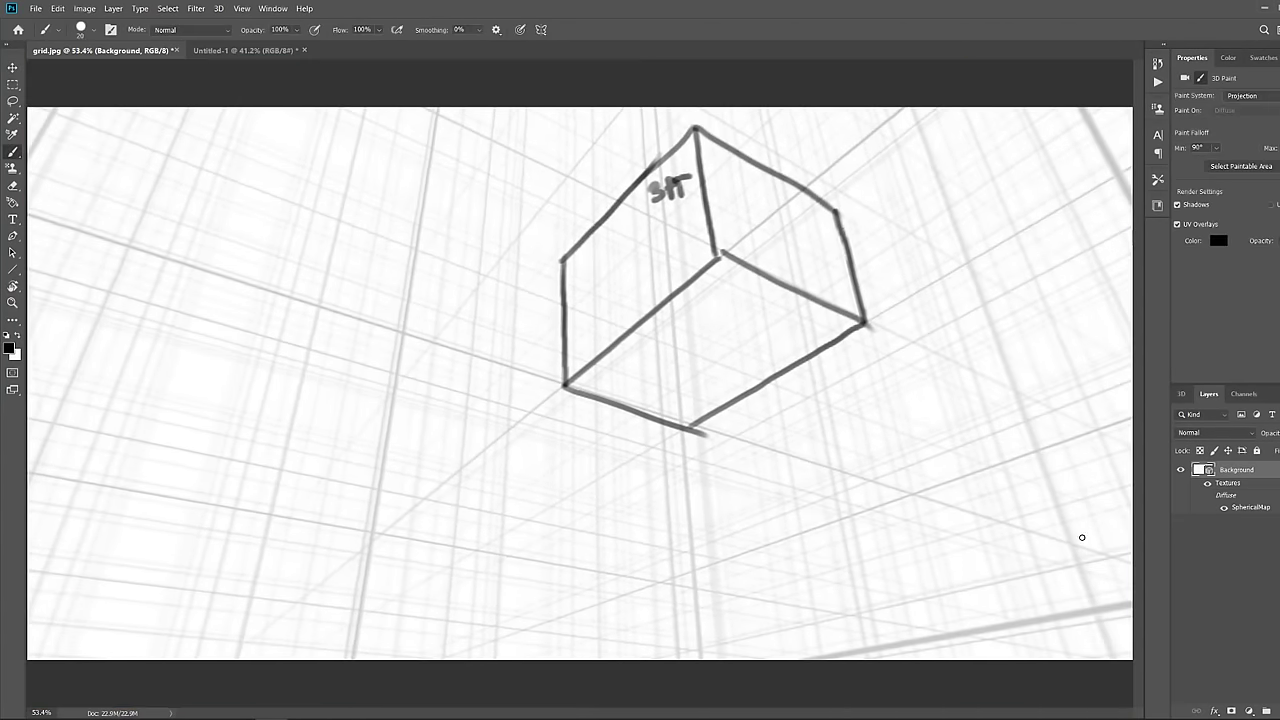
{"action": "left_click", "coordinate": [1279, 710]}
{"action": "left_click_drag", "start_coordinate": [568, 253], "coordinate": [380, 440]}
{"action": "mouse_move", "coordinate": [586, 367]}
{"action": "left_mouse_down"}
{"action": "mouse_move", "coordinate": [361, 565]}
{"action": "mouse_move", "coordinate": [513, 430]}
{"action": "mouse_move", "coordinate": [391, 527]}
{"action": "left_mouse_up"}
{"action": "key", "text": "ctrl+z"}
{"action": "left_click_drag", "start_coordinate": [389, 434], "coordinate": [374, 541]}
{"action": "left_click_drag", "start_coordinate": [689, 424], "coordinate": [430, 575]}
{"action": "mouse_move", "coordinate": [389, 538]}
{"action": "left_mouse_down"}
{"action": "mouse_move", "coordinate": [459, 550]}
{"action": "mouse_move", "coordinate": [392, 439]}
{"action": "mouse_move", "coordinate": [387, 534]}
{"action": "mouse_move", "coordinate": [430, 565]}
{"action": "mouse_move", "coordinate": [463, 568]}
{"action": "mouse_move", "coordinate": [369, 568]}
{"action": "mouse_move", "coordinate": [418, 585]}
{"action": "mouse_move", "coordinate": [500, 566]}
{"action": "mouse_move", "coordinate": [739, 460]}
{"action": "mouse_move", "coordinate": [846, 335]}
{"action": "mouse_move", "coordinate": [862, 294]}
{"action": "mouse_move", "coordinate": [805, 278]}
{"action": "left_mouse_up"}
{"action": "key", "text": "ctrl+z"}
{"action": "key", "text": "ctrl+z"}
Lasso the spare short edge line and transform it to lie along the overhead box's far lower edge for comparison
{"action": "key", "text": "l"}
{"action": "key", "text": "ctrl+t"}
{"action": "key", "text": "Return"}
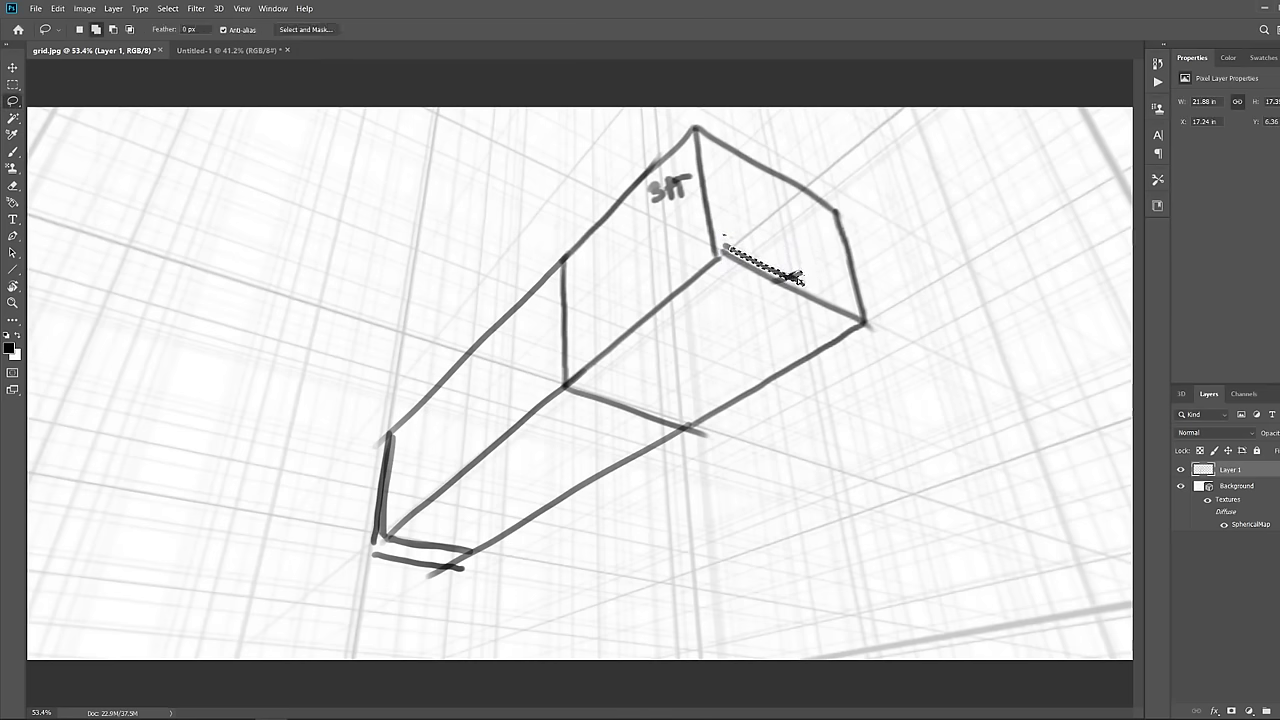
{"action": "key", "text": "ctrl+d"}
{"action": "key", "text": "b"}
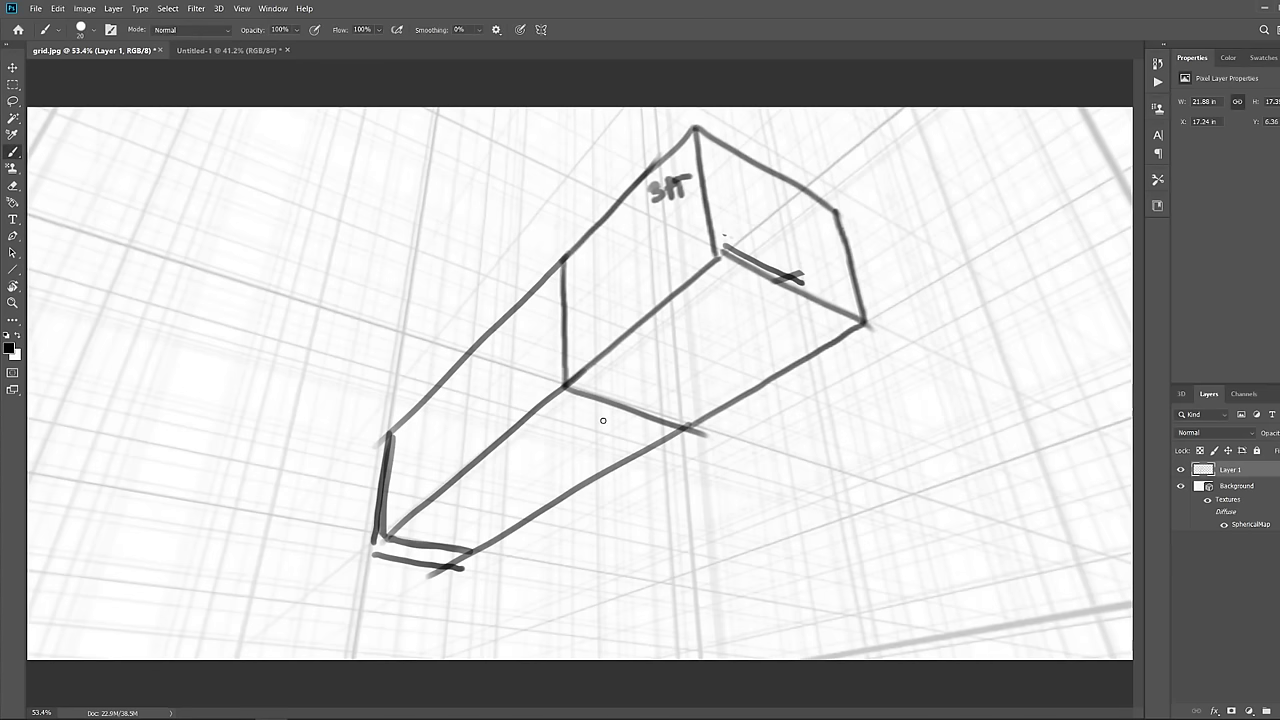
In the second document, sketch a tapering panel with a vertical division below the circle and label its ends A and B
{"action": "left_click", "coordinate": [236, 50]}
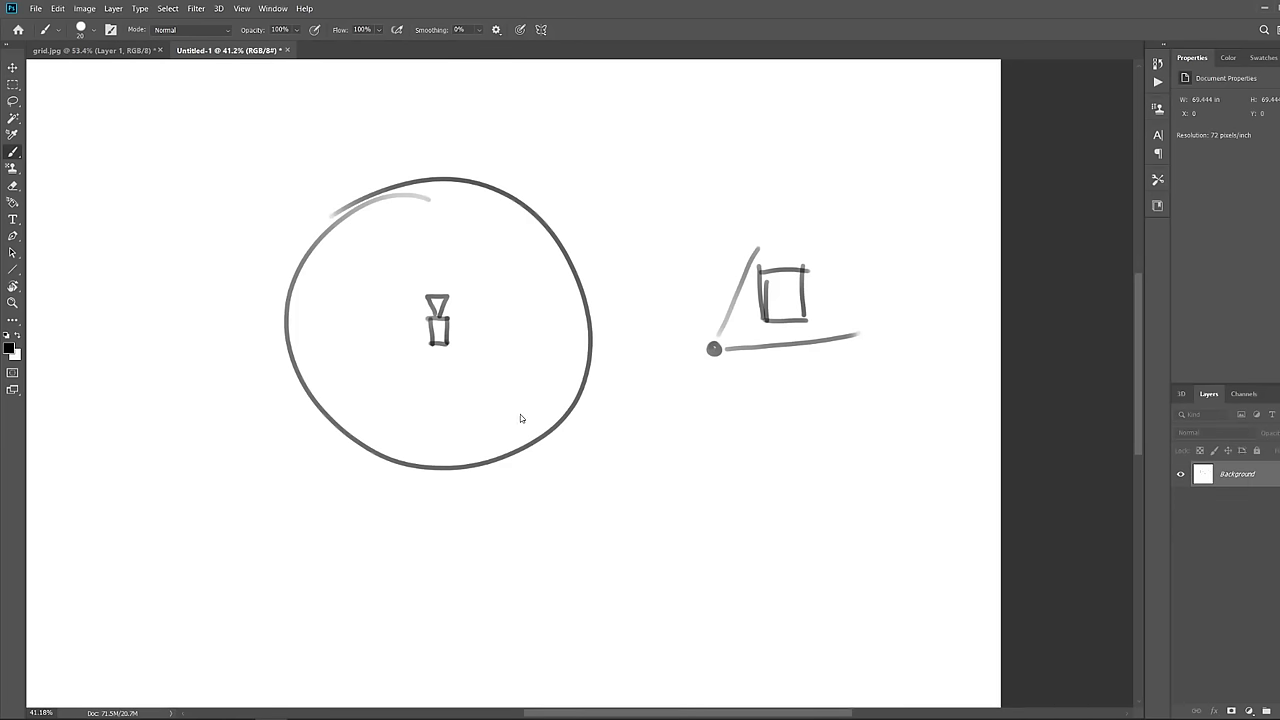
{"action": "mouse_move", "coordinate": [532, 399]}
{"action": "left_mouse_down"}
{"action": "mouse_move", "coordinate": [677, 346]}
{"action": "mouse_move", "coordinate": [689, 322]}
{"action": "left_mouse_up"}
{"action": "left_click_drag", "start_coordinate": [650, 414], "coordinate": [523, 352]}
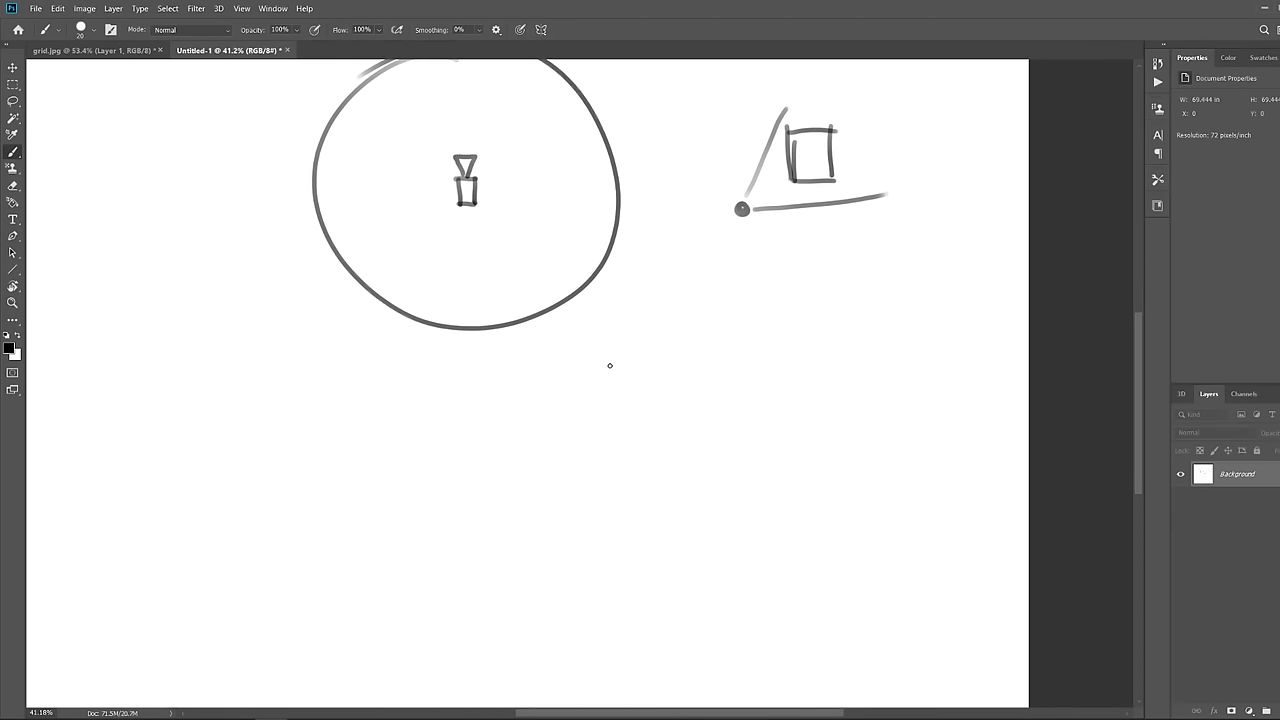
{"action": "mouse_move", "coordinate": [630, 340]}
{"action": "left_mouse_down"}
{"action": "mouse_move", "coordinate": [631, 421]}
{"action": "mouse_move", "coordinate": [683, 357]}
{"action": "mouse_move", "coordinate": [728, 374]}
{"action": "left_mouse_up"}
{"action": "left_click_drag", "start_coordinate": [634, 420], "coordinate": [713, 410]}
{"action": "left_click_drag", "start_coordinate": [684, 358], "coordinate": [683, 410]}
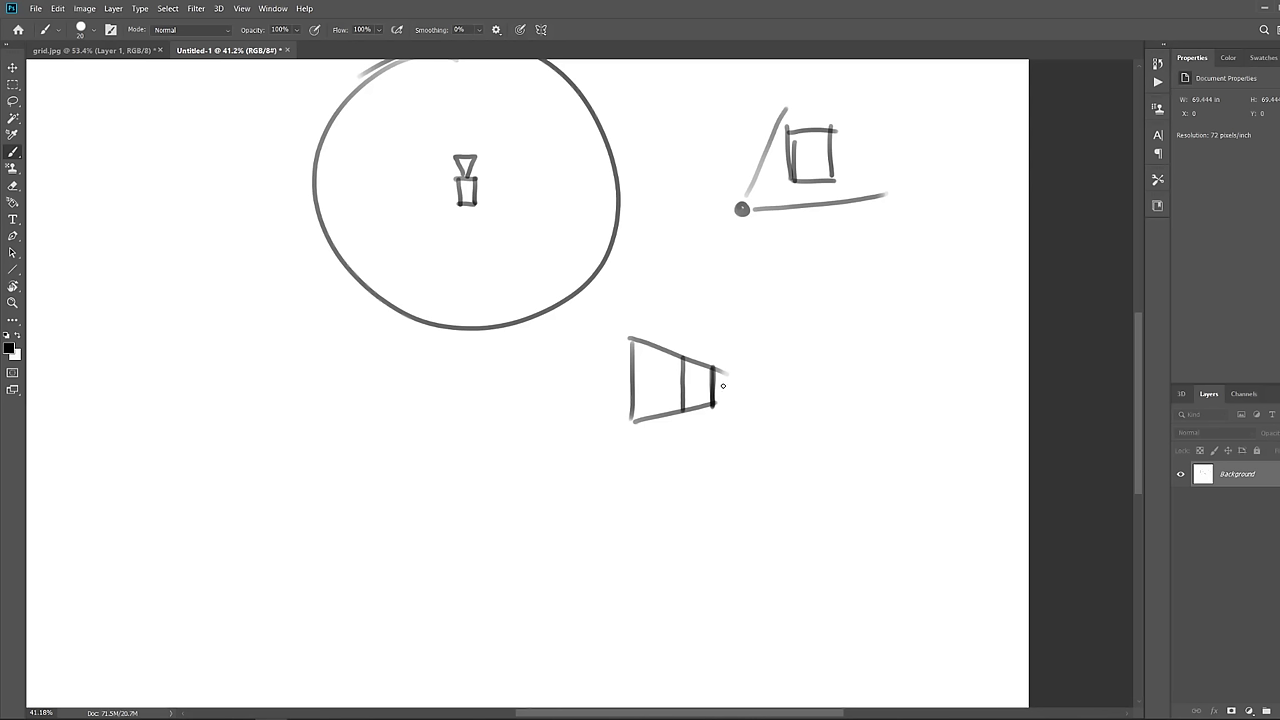
{"action": "left_click_drag", "start_coordinate": [607, 385], "coordinate": [620, 382]}
{"action": "left_click_drag", "start_coordinate": [727, 382], "coordinate": [730, 394]}
Sketch a wide flat rectangle beside the tapering panel, split it with a centre line and add a curved arrow pointing to the panel
{"action": "mouse_move", "coordinate": [782, 281]}
{"action": "left_mouse_down"}
{"action": "mouse_move", "coordinate": [783, 363]}
{"action": "mouse_move", "coordinate": [814, 284]}
{"action": "mouse_move", "coordinate": [922, 284]}
{"action": "left_mouse_up"}
{"action": "left_click_drag", "start_coordinate": [785, 365], "coordinate": [936, 358]}
{"action": "left_click_drag", "start_coordinate": [929, 297], "coordinate": [929, 358]}
{"action": "left_click_drag", "start_coordinate": [862, 287], "coordinate": [860, 364]}
{"action": "key", "text": "ctrl+z"}
{"action": "key", "text": "ctrl+z"}
{"action": "key", "text": "ctrl+z"}
{"action": "mouse_move", "coordinate": [787, 280]}
{"action": "left_mouse_down"}
{"action": "mouse_move", "coordinate": [980, 279]}
{"action": "mouse_move", "coordinate": [990, 376]}
{"action": "left_mouse_up"}
{"action": "left_click_drag", "start_coordinate": [781, 365], "coordinate": [1000, 367]}
{"action": "key", "text": "ctrl+z"}
{"action": "left_click_drag", "start_coordinate": [780, 365], "coordinate": [998, 366]}
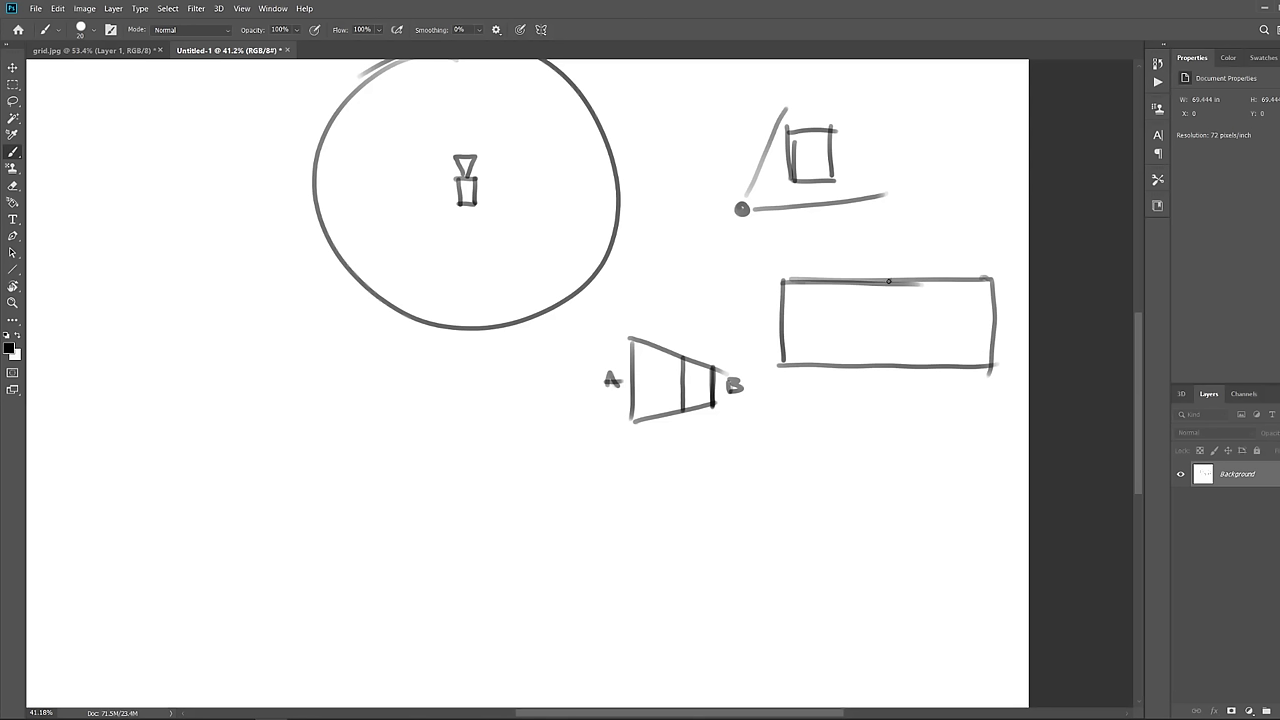
{"action": "mouse_move", "coordinate": [888, 281]}
{"action": "left_mouse_down"}
{"action": "mouse_move", "coordinate": [887, 354]}
{"action": "mouse_move", "coordinate": [797, 404]}
{"action": "left_mouse_up"}
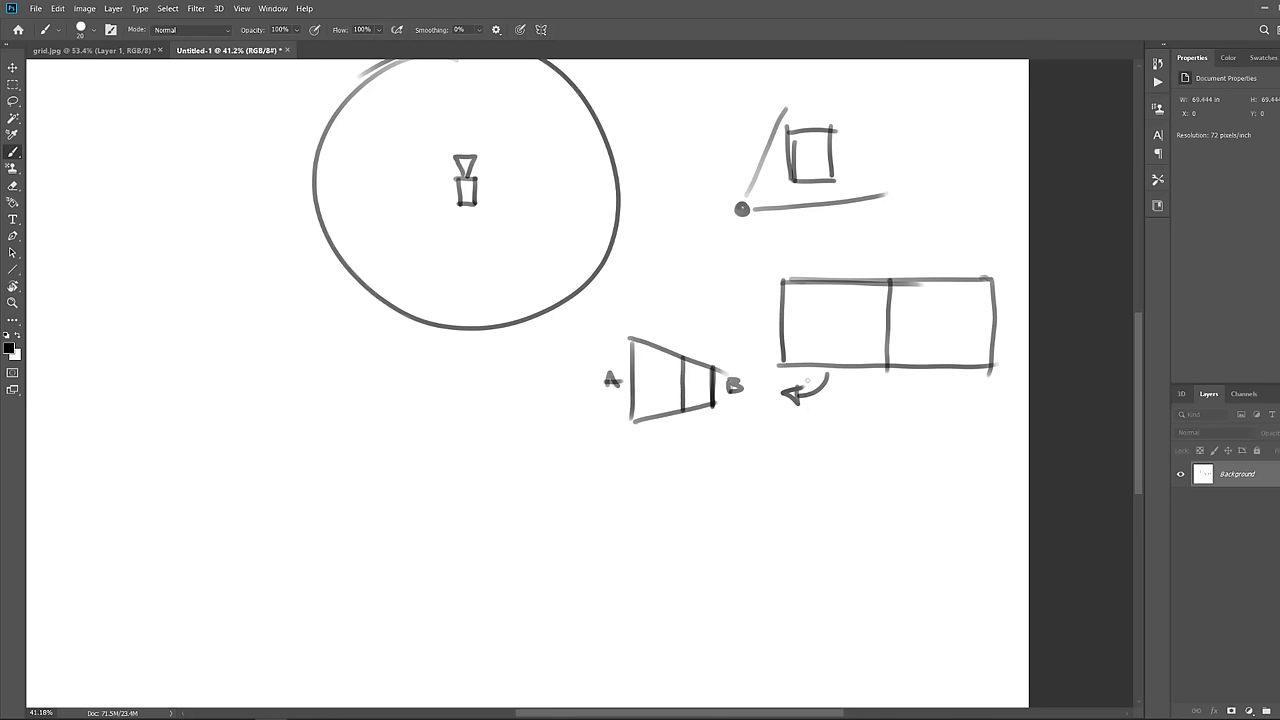
In grid.jpg, merge the block extension layer into the 3D background and turn the camera to the one-point box
{"action": "left_click", "coordinate": [127, 51]}
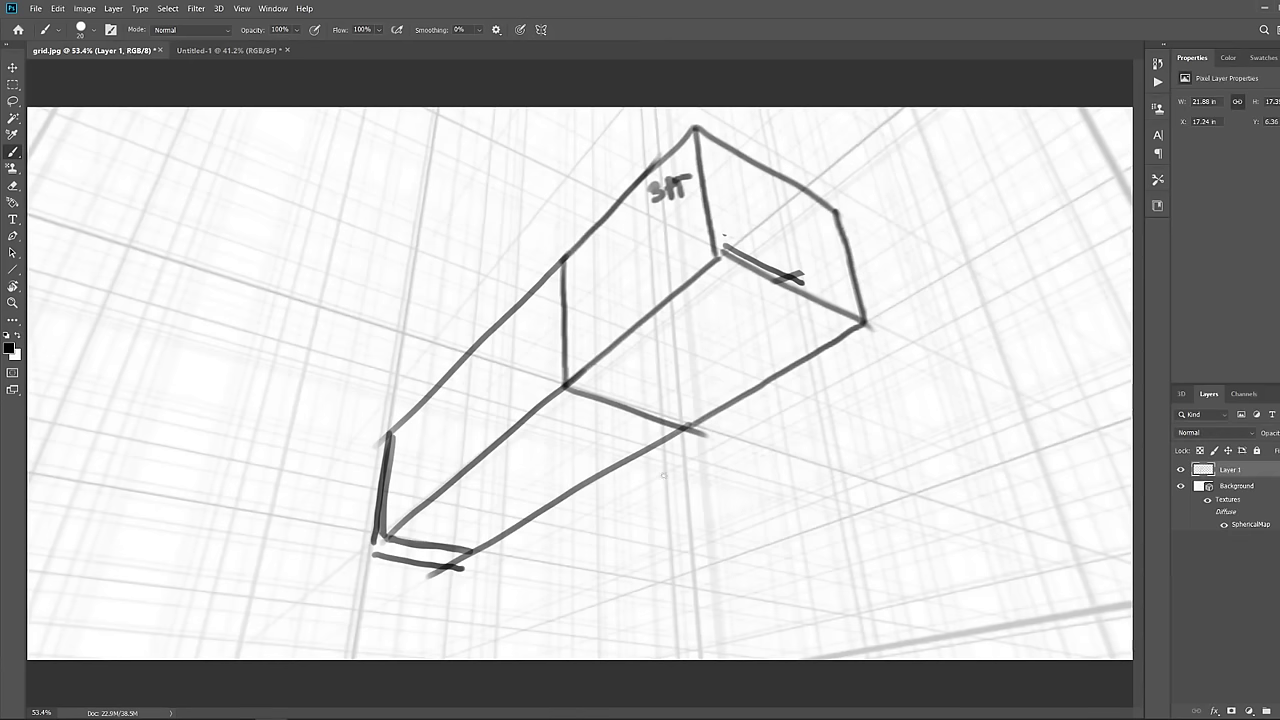
{"action": "key", "text": "ctrl+e"}
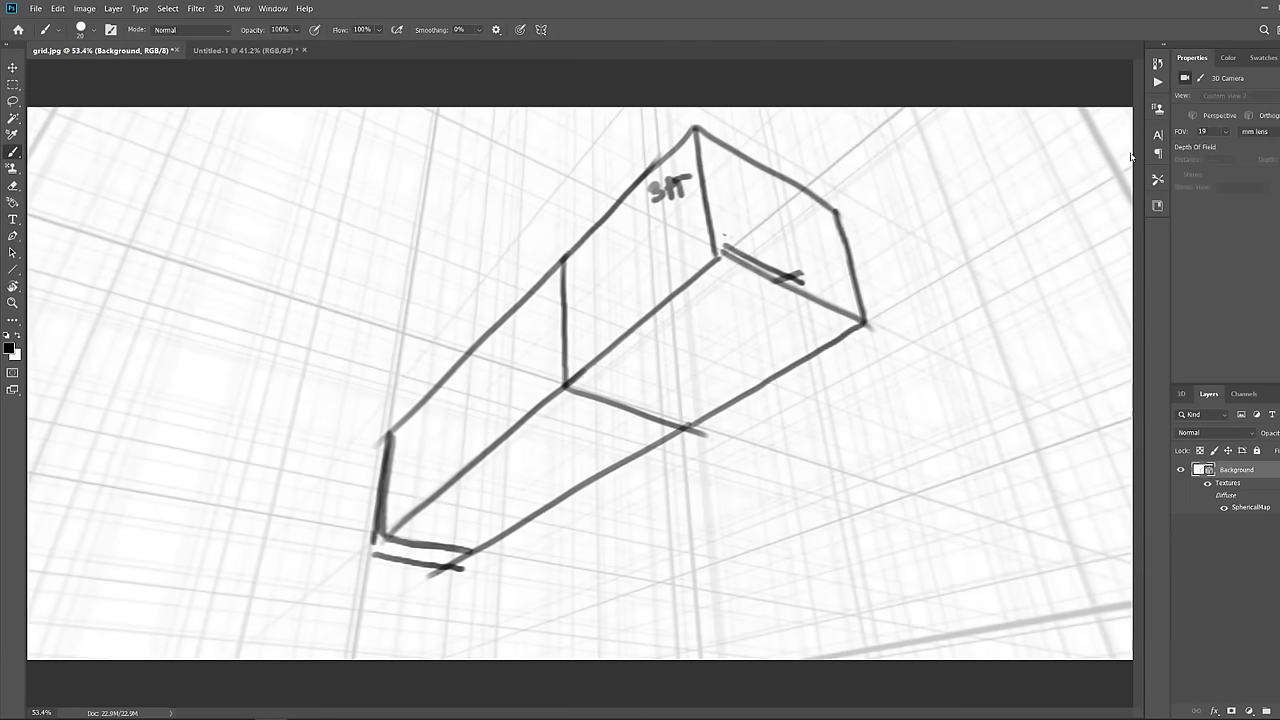
{"action": "key", "text": "v"}
{"action": "left_click_drag", "start_coordinate": [751, 324], "coordinate": [640, 367]}
{"action": "key", "text": "b"}
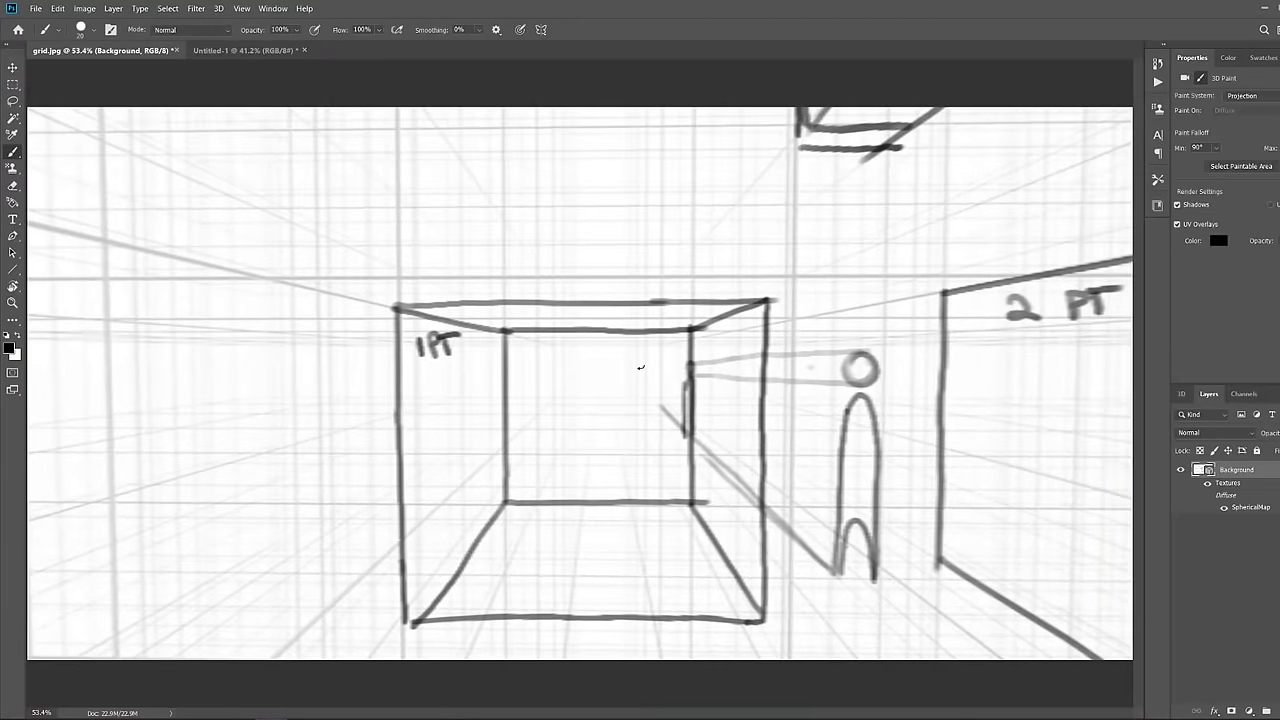
Try a gabled roof with a central vertical above the one-point box's front face
{"action": "left_click_drag", "start_coordinate": [399, 307], "coordinate": [545, 142]}
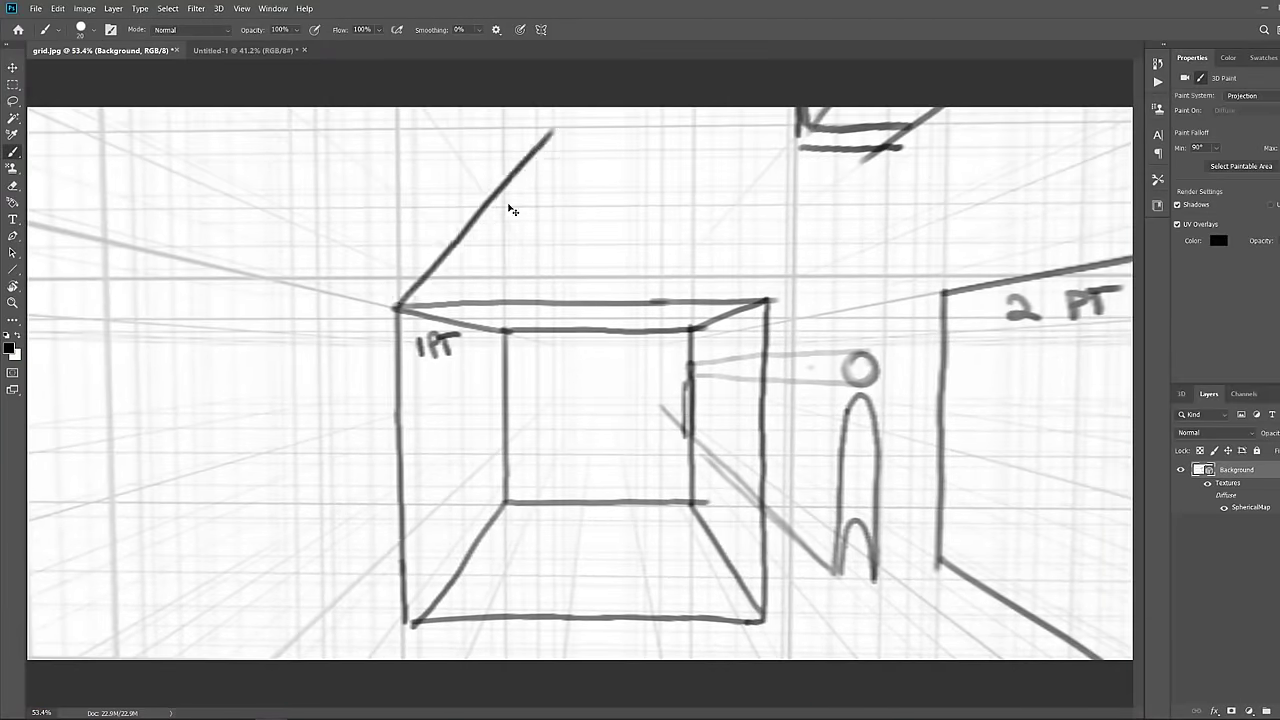
{"action": "key", "text": "ctrl+z"}
{"action": "left_click_drag", "start_coordinate": [395, 307], "coordinate": [640, 222]}
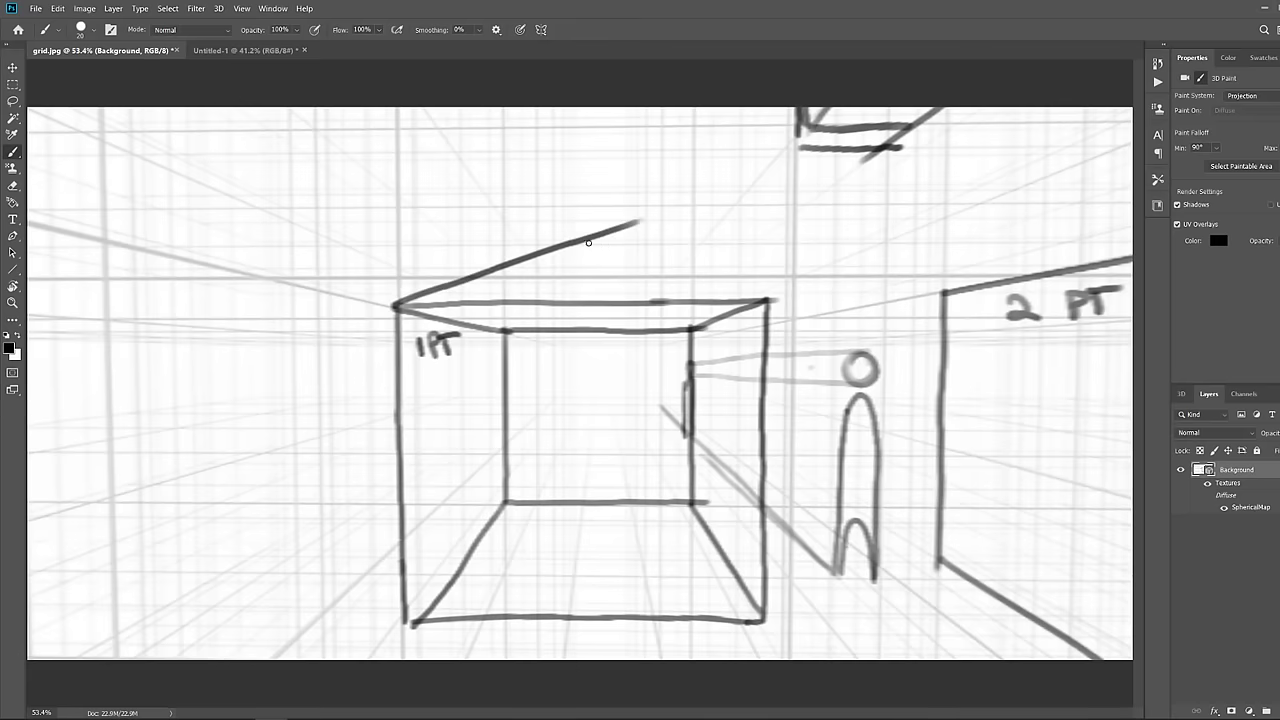
{"action": "mouse_move", "coordinate": [587, 300]}
{"action": "left_mouse_down"}
{"action": "mouse_move", "coordinate": [588, 236]}
{"action": "mouse_move", "coordinate": [765, 300]}
{"action": "left_mouse_up"}
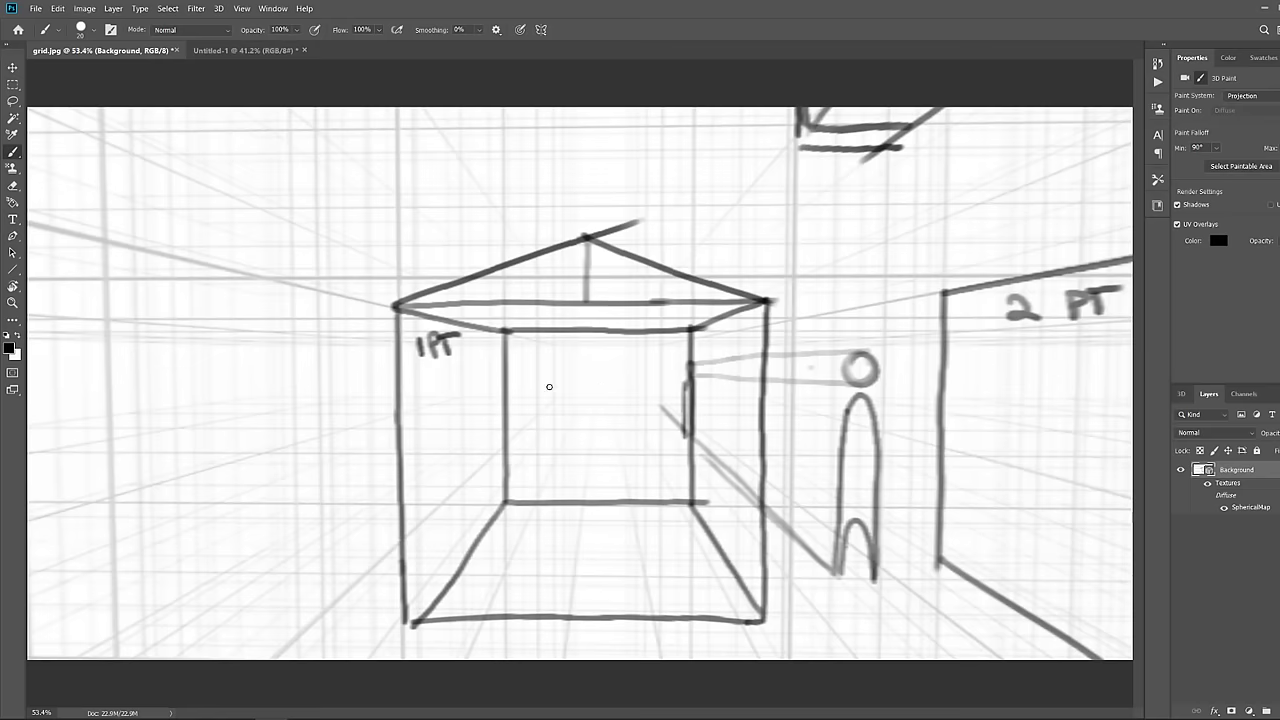
{"action": "key", "text": "ctrl+z"}
{"action": "key", "text": "ctrl+z"}
{"action": "key", "text": "ctrl+z"}
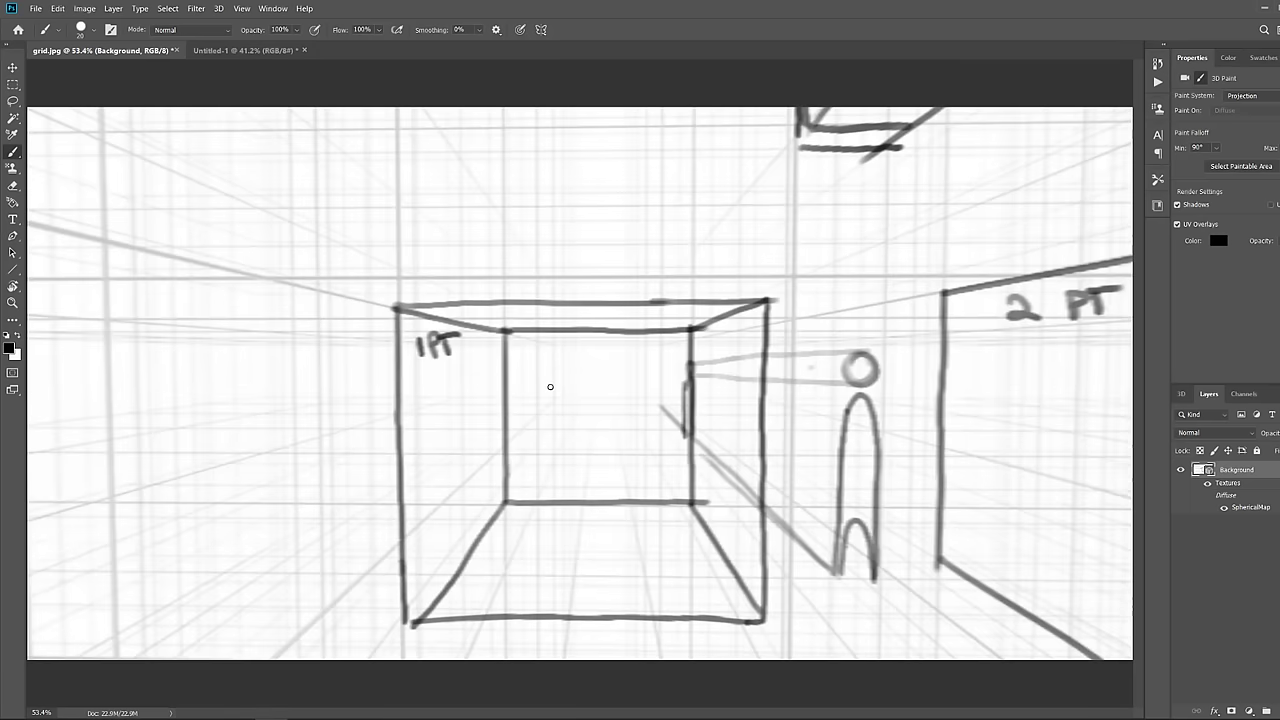
On a new layer over an empty stretch of the grid, brush a wide rectangular building front
{"action": "key", "text": "v"}
{"action": "mouse_move", "coordinate": [549, 386]}
{"action": "left_mouse_down"}
{"action": "mouse_move", "coordinate": [461, 392]}
{"action": "mouse_move", "coordinate": [674, 380]}
{"action": "mouse_move", "coordinate": [723, 392]}
{"action": "left_mouse_up"}
{"action": "key", "text": "b"}
{"action": "key", "text": "ctrl+shift+alt+n"}
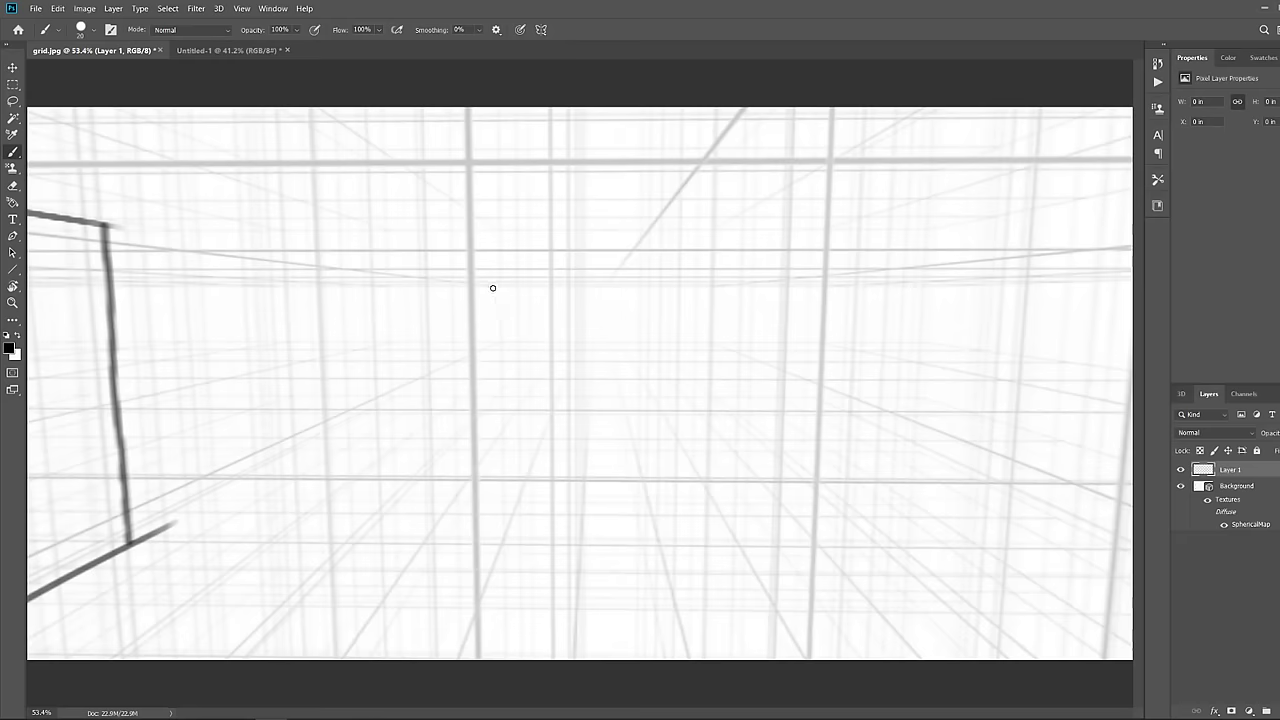
{"action": "left_click_drag", "start_coordinate": [497, 280], "coordinate": [500, 367]}
{"action": "key", "text": "ctrl+z"}
{"action": "mouse_move", "coordinate": [502, 273]}
{"action": "left_mouse_down"}
{"action": "mouse_move", "coordinate": [515, 410]}
{"action": "mouse_move", "coordinate": [503, 410]}
{"action": "mouse_move", "coordinate": [855, 407]}
{"action": "mouse_move", "coordinate": [779, 411]}
{"action": "mouse_move", "coordinate": [785, 262]}
{"action": "left_mouse_up"}
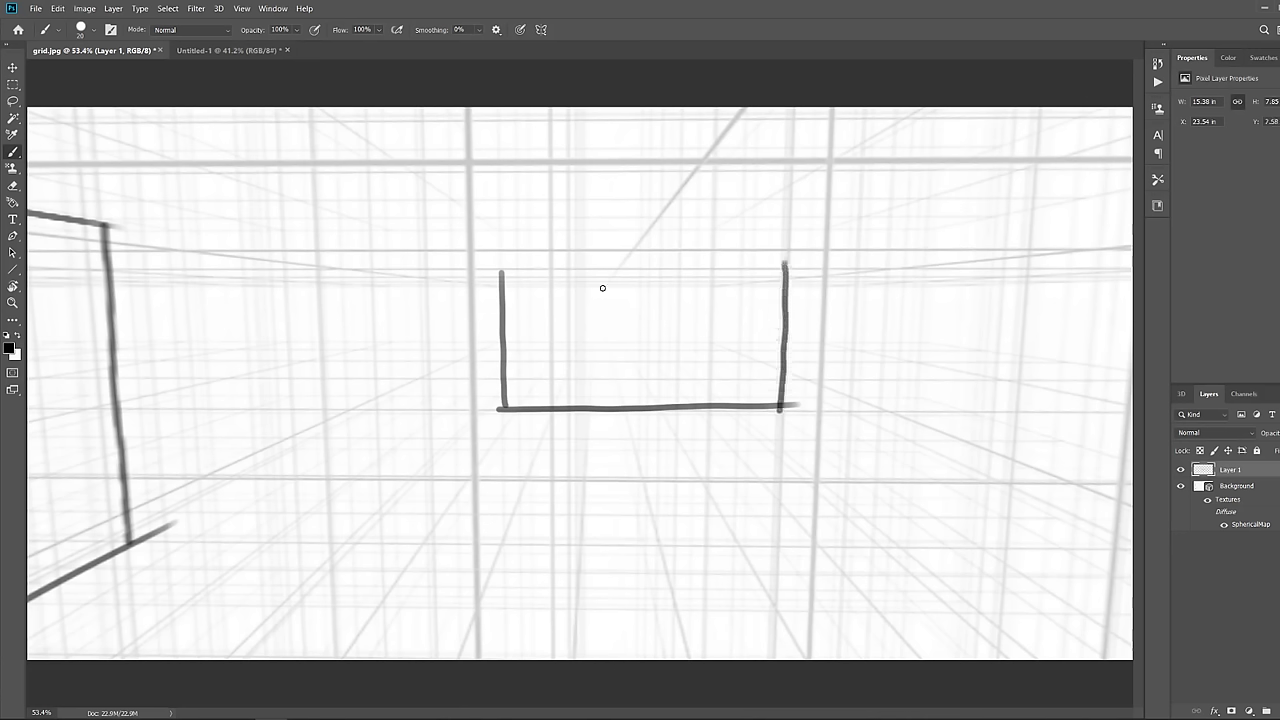
{"action": "mouse_move", "coordinate": [503, 267]}
{"action": "left_mouse_down"}
{"action": "mouse_move", "coordinate": [790, 263]}
{"action": "mouse_move", "coordinate": [622, 266]}
{"action": "mouse_move", "coordinate": [765, 266]}
{"action": "mouse_move", "coordinate": [795, 265]}
{"action": "left_mouse_up"}
{"action": "key", "text": "ctrl+z"}
Add two low adjoining gables with small vertical guide marks along the building's top edge
{"action": "left_click", "coordinate": [507, 265]}
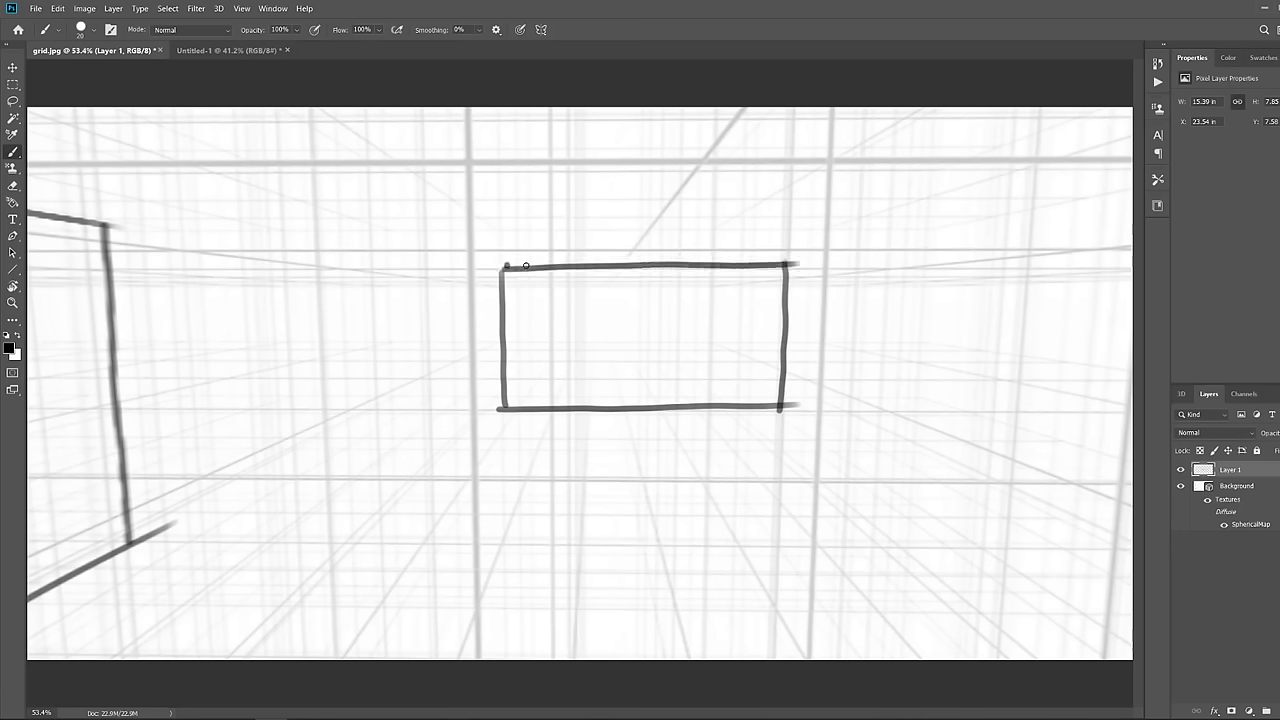
{"action": "mouse_move", "coordinate": [654, 257]}
{"action": "left_mouse_down"}
{"action": "mouse_move", "coordinate": [714, 240]}
{"action": "mouse_move", "coordinate": [788, 265]}
{"action": "left_mouse_up"}
{"action": "mouse_move", "coordinate": [712, 240]}
{"action": "left_mouse_down"}
{"action": "mouse_move", "coordinate": [652, 260]}
{"action": "mouse_move", "coordinate": [547, 244]}
{"action": "mouse_move", "coordinate": [530, 268]}
{"action": "mouse_move", "coordinate": [501, 270]}
{"action": "mouse_move", "coordinate": [562, 244]}
{"action": "left_mouse_up"}
{"action": "left_click_drag", "start_coordinate": [504, 266], "coordinate": [592, 240]}
{"action": "left_click_drag", "start_coordinate": [566, 239], "coordinate": [584, 244]}
{"action": "left_click", "coordinate": [650, 262], "text": "shift"}
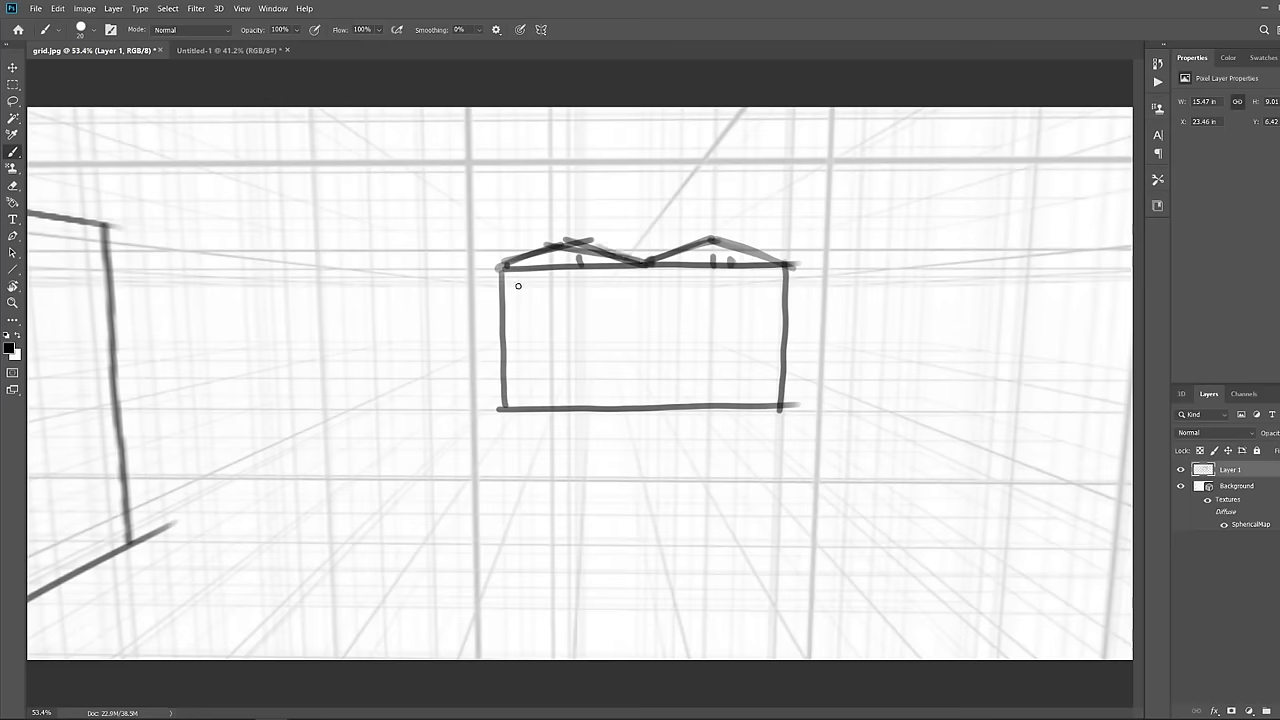
Draw a row of four small windows on the building front and copy them to form a second row below
{"action": "mouse_move", "coordinate": [518, 286]}
{"action": "left_mouse_down"}
{"action": "mouse_move", "coordinate": [518, 306]}
{"action": "mouse_move", "coordinate": [538, 282]}
{"action": "mouse_move", "coordinate": [516, 284]}
{"action": "mouse_move", "coordinate": [558, 312]}
{"action": "mouse_move", "coordinate": [526, 277]}
{"action": "mouse_move", "coordinate": [580, 300]}
{"action": "mouse_move", "coordinate": [716, 300]}
{"action": "left_mouse_up"}
{"action": "key", "text": "l"}
{"action": "left_click_drag", "start_coordinate": [716, 300], "coordinate": [644, 352], "text": "ctrl+alt"}
{"action": "left_click_drag", "start_coordinate": [644, 350], "coordinate": [533, 355], "text": "ctrl+alt"}
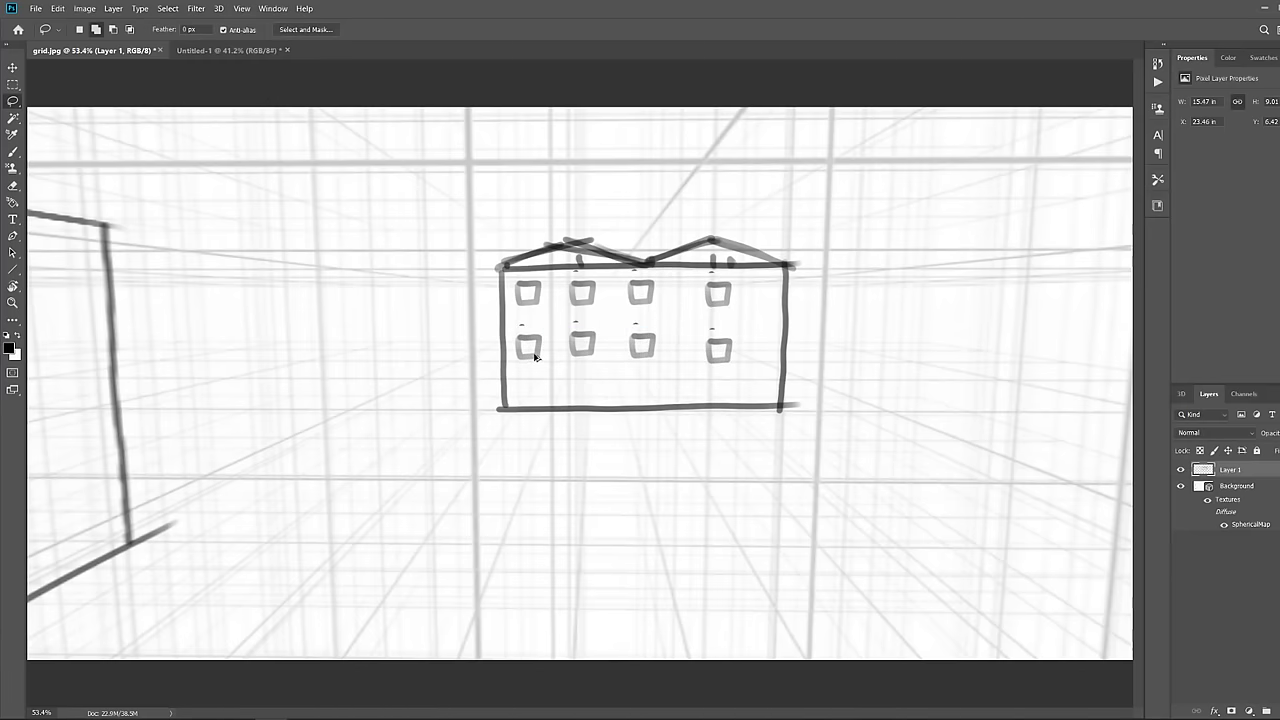
Reduce the brush size to 11 and paint a tiny figure inside the building's upper left window
{"action": "key", "text": "b"}
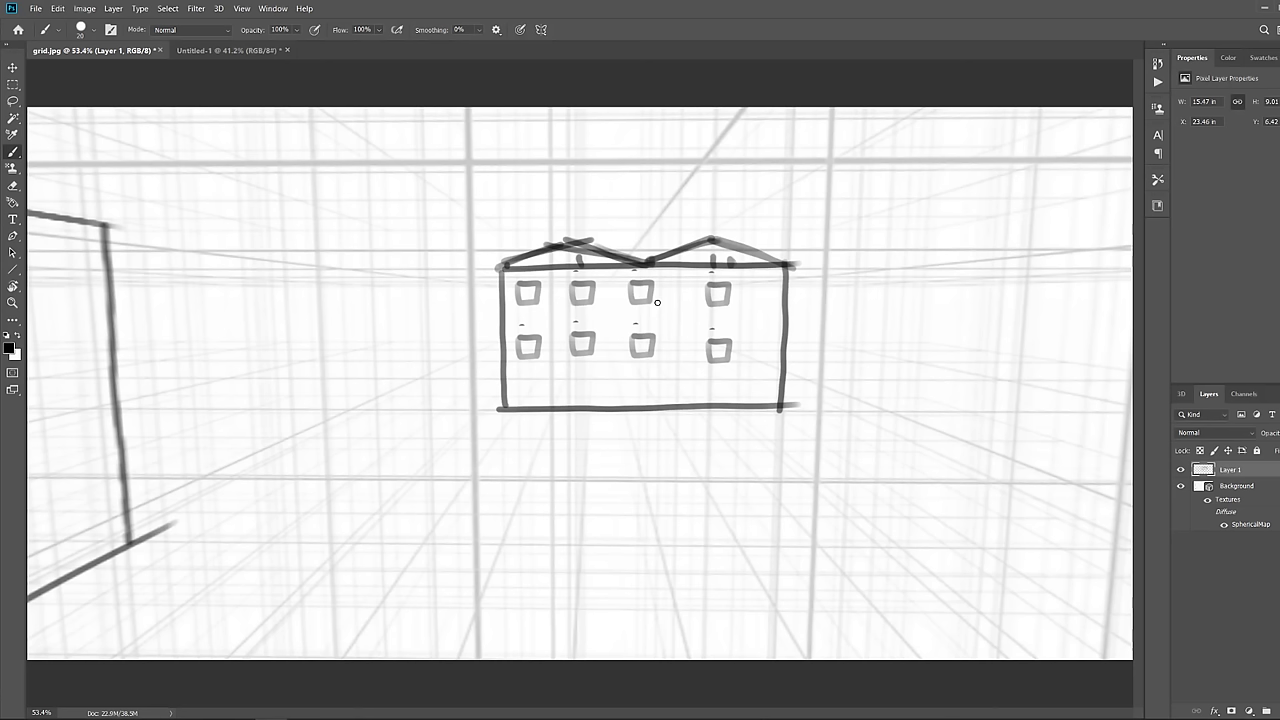
{"action": "left_click_drag", "start_coordinate": [534, 295], "coordinate": [526, 294], "text": "alt"}
{"action": "key", "text": "ctrl+z"}
Draw a long horizontal ground line beneath the building and merge the layer into the 3D background
{"action": "left_click_drag", "start_coordinate": [535, 441], "coordinate": [866, 448]}
{"action": "key", "text": "ctrl+z"}
{"action": "left_click_drag", "start_coordinate": [465, 441], "coordinate": [888, 441]}
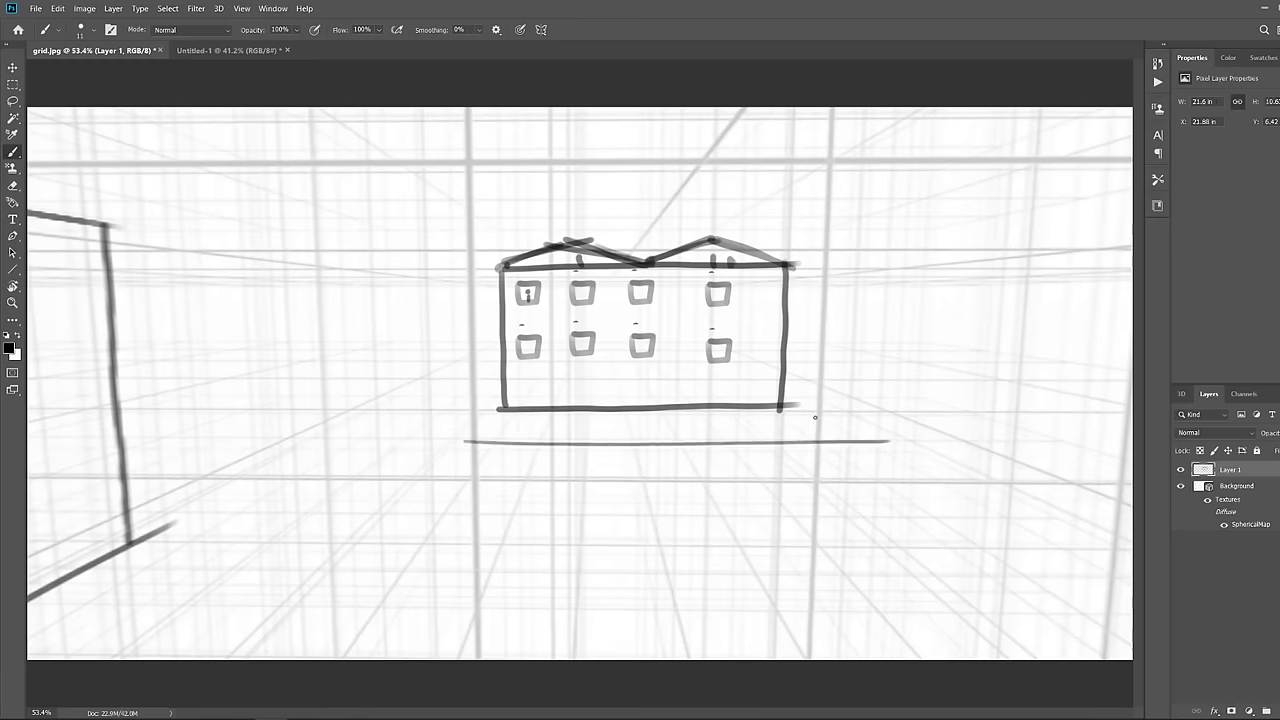
{"action": "key", "text": "ctrl+e"}
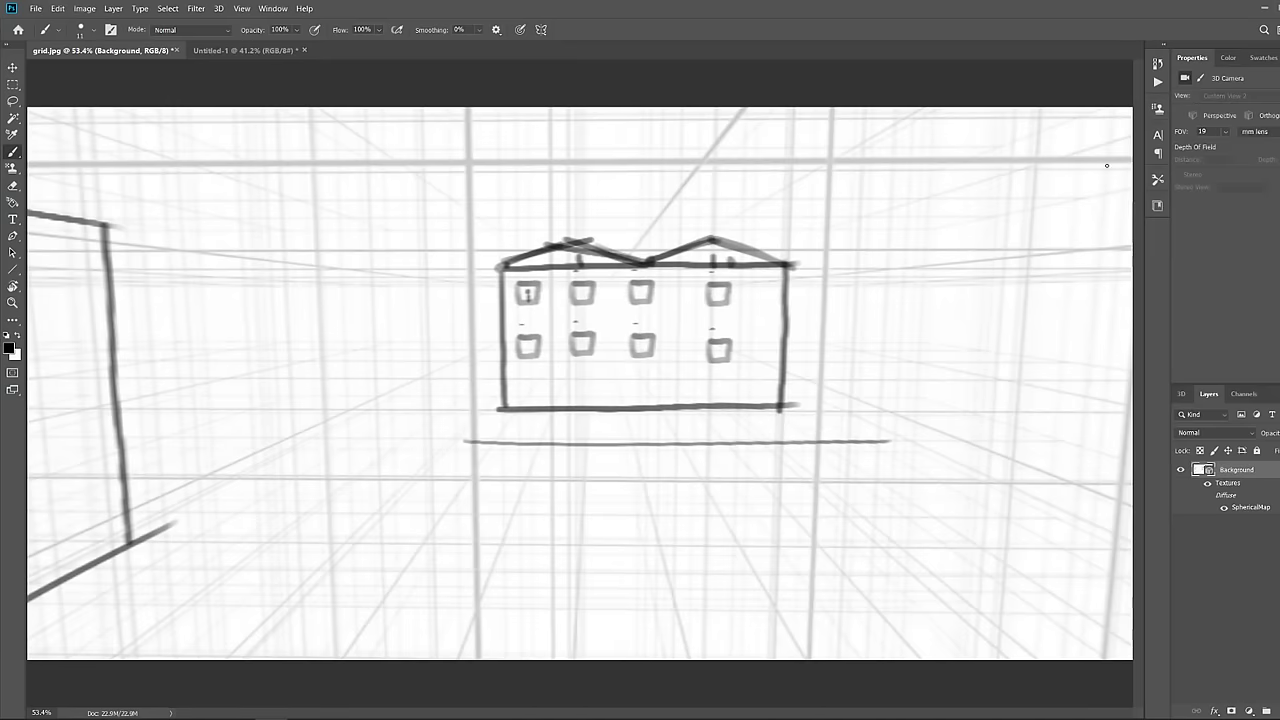
Narrow the 3D camera to a 300 mm lens and frame the tiny figure in the building's upper left window
{"action": "left_click_drag", "start_coordinate": [1180, 133], "coordinate": [1242, 115]}
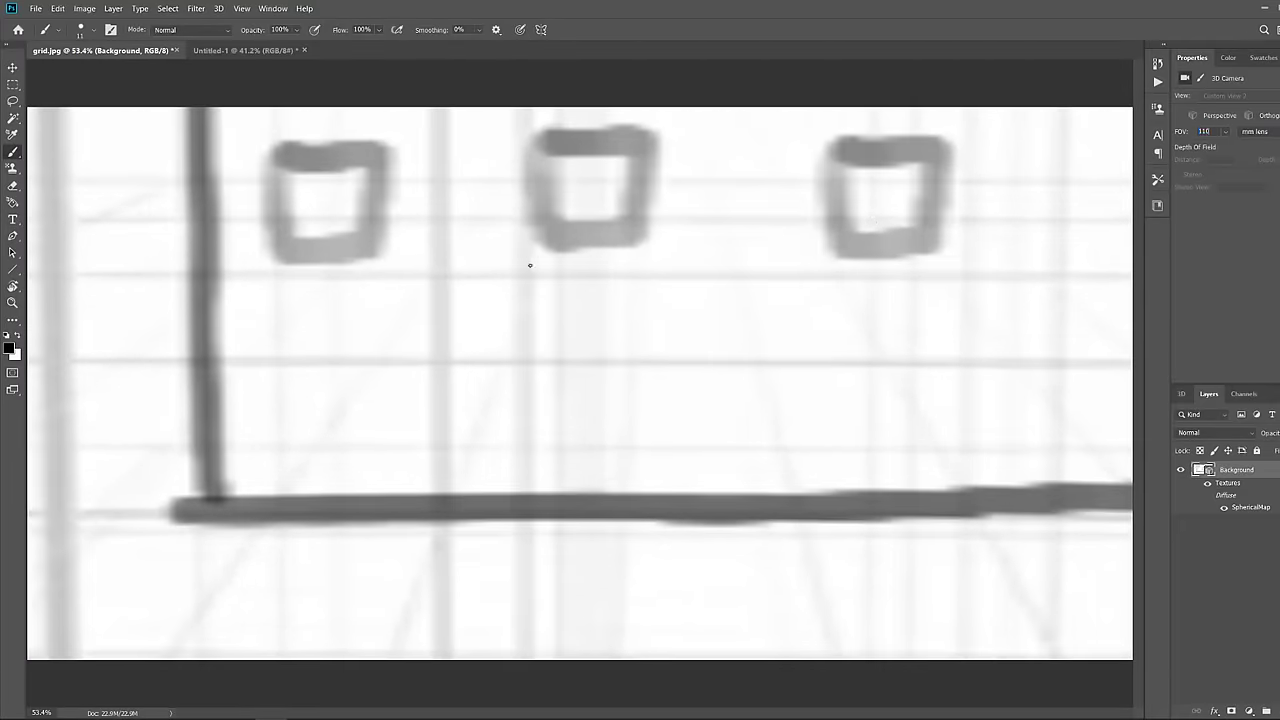
{"action": "key", "text": "v"}
{"action": "mouse_move", "coordinate": [514, 240]}
{"action": "left_mouse_down"}
{"action": "mouse_move", "coordinate": [491, 234]}
{"action": "mouse_move", "coordinate": [495, 250]}
{"action": "left_mouse_up"}
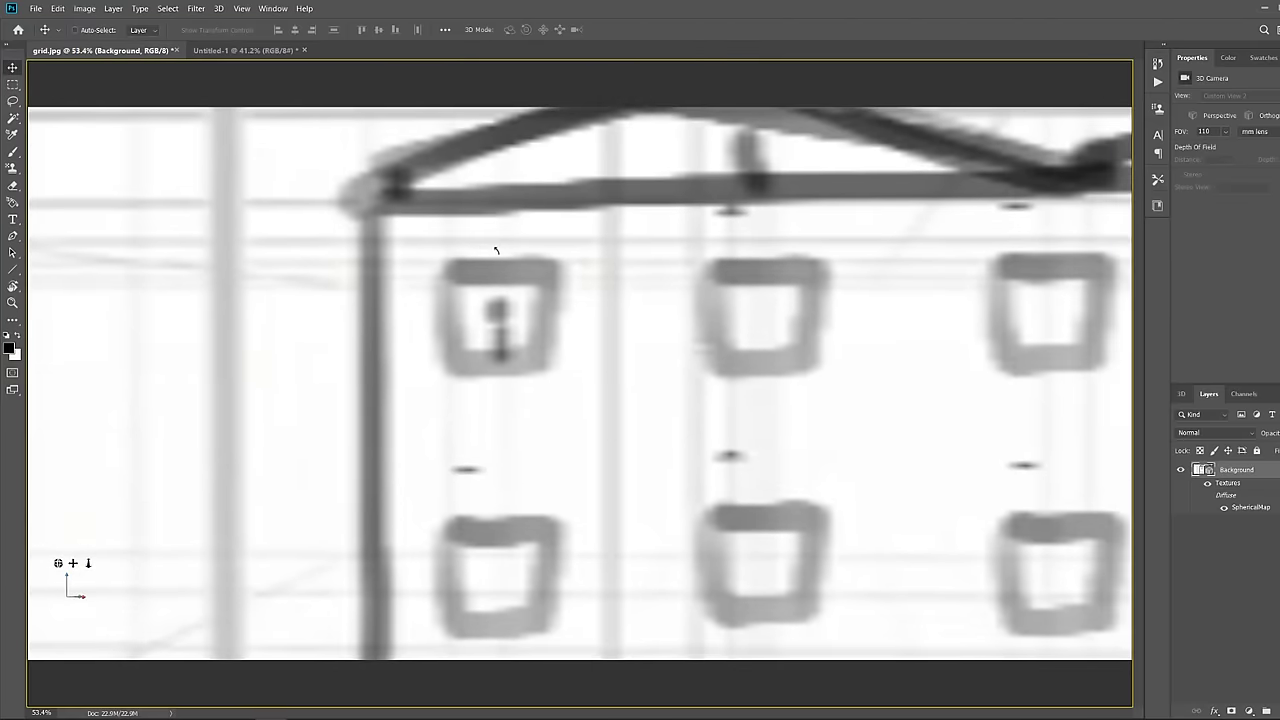
{"action": "left_click_drag", "start_coordinate": [1183, 133], "coordinate": [1256, 133]}
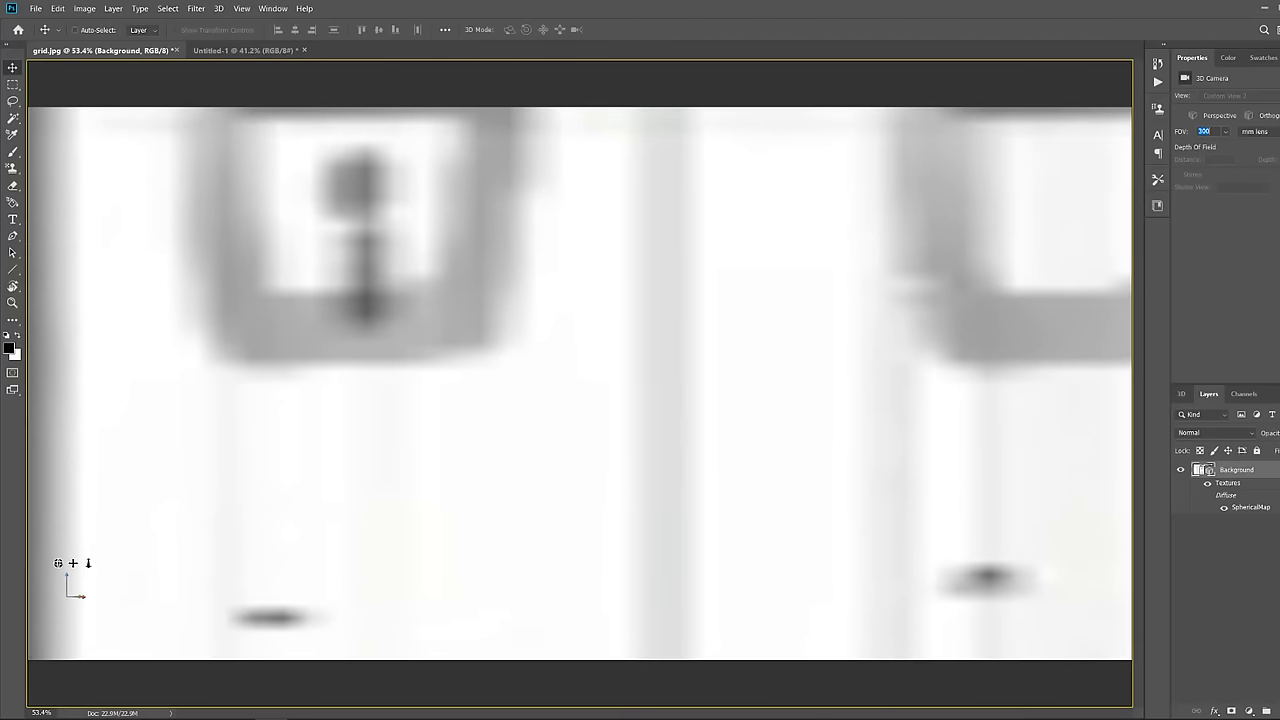
{"action": "left_click_drag", "start_coordinate": [394, 274], "coordinate": [346, 269]}
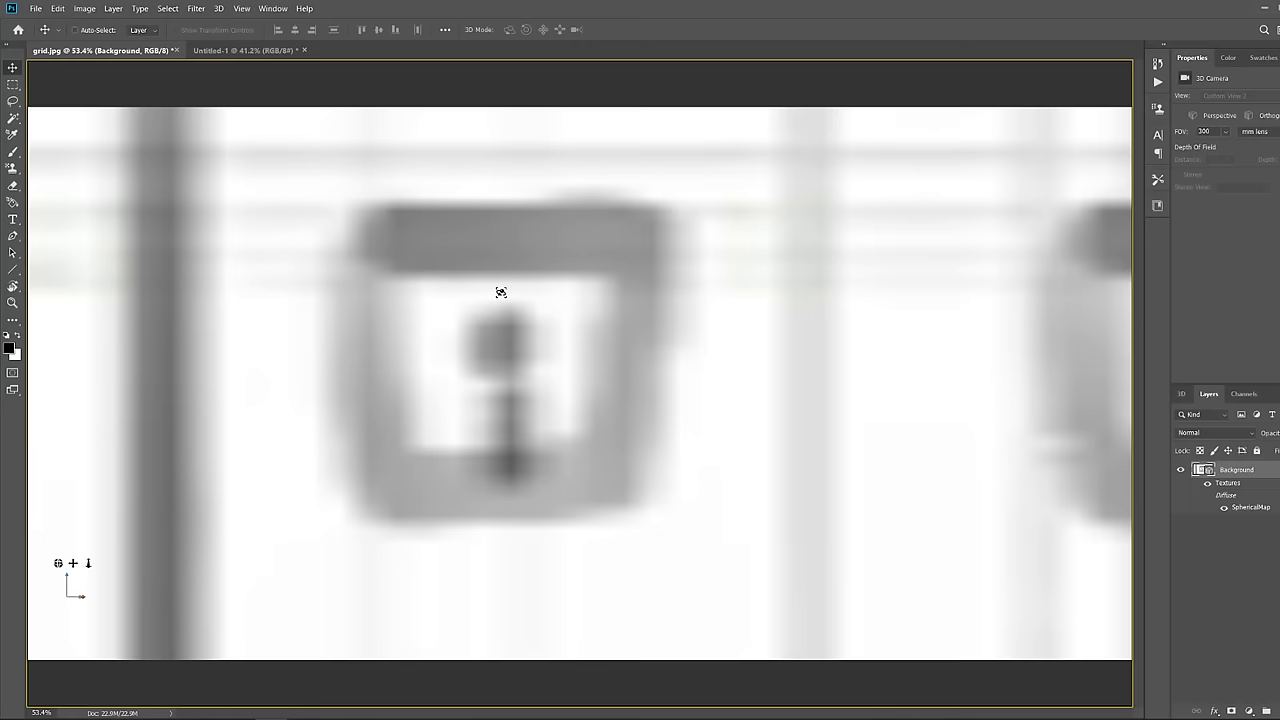
Outline the enlarged window with a square on a new layer, labelling the top edge A and the bottom edge B
{"action": "left_click", "coordinate": [1279, 710]}
{"action": "key", "text": "b"}
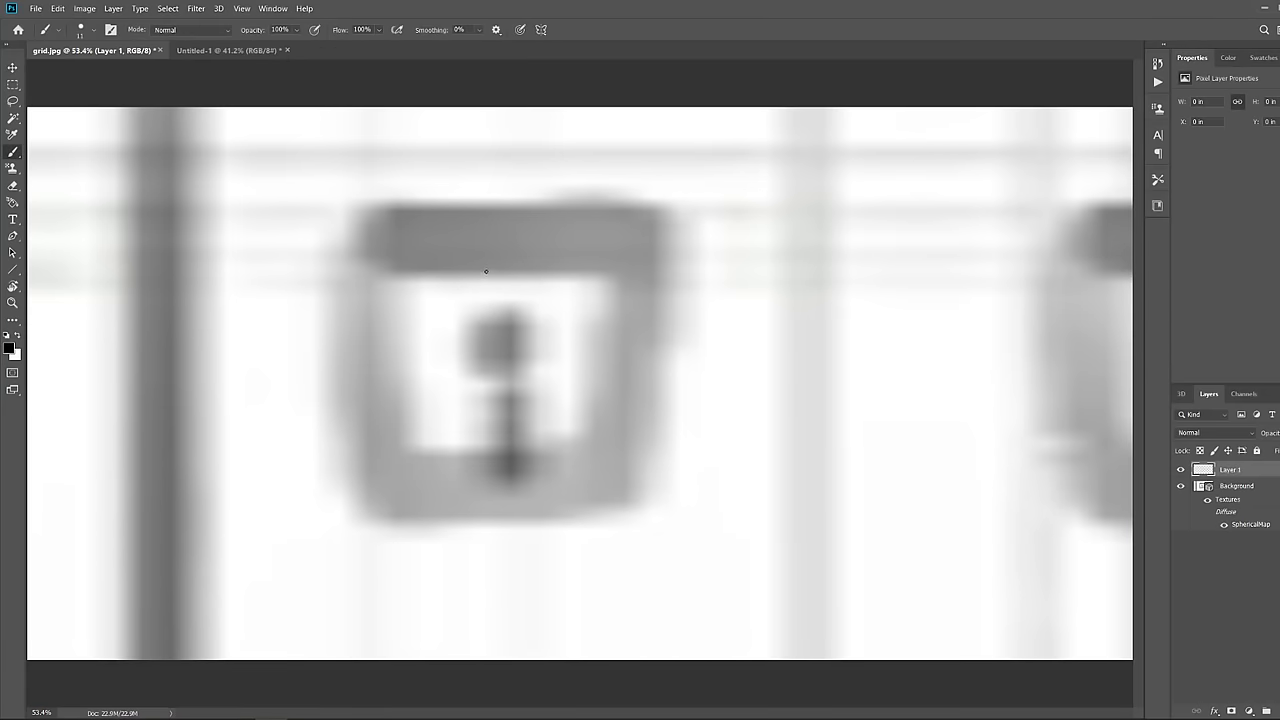
{"action": "left_click_drag", "start_coordinate": [351, 242], "coordinate": [657, 241]}
{"action": "left_click_drag", "start_coordinate": [341, 494], "coordinate": [690, 488]}
{"action": "left_click_drag", "start_coordinate": [351, 244], "coordinate": [351, 494]}
{"action": "left_click_drag", "start_coordinate": [647, 243], "coordinate": [645, 500]}
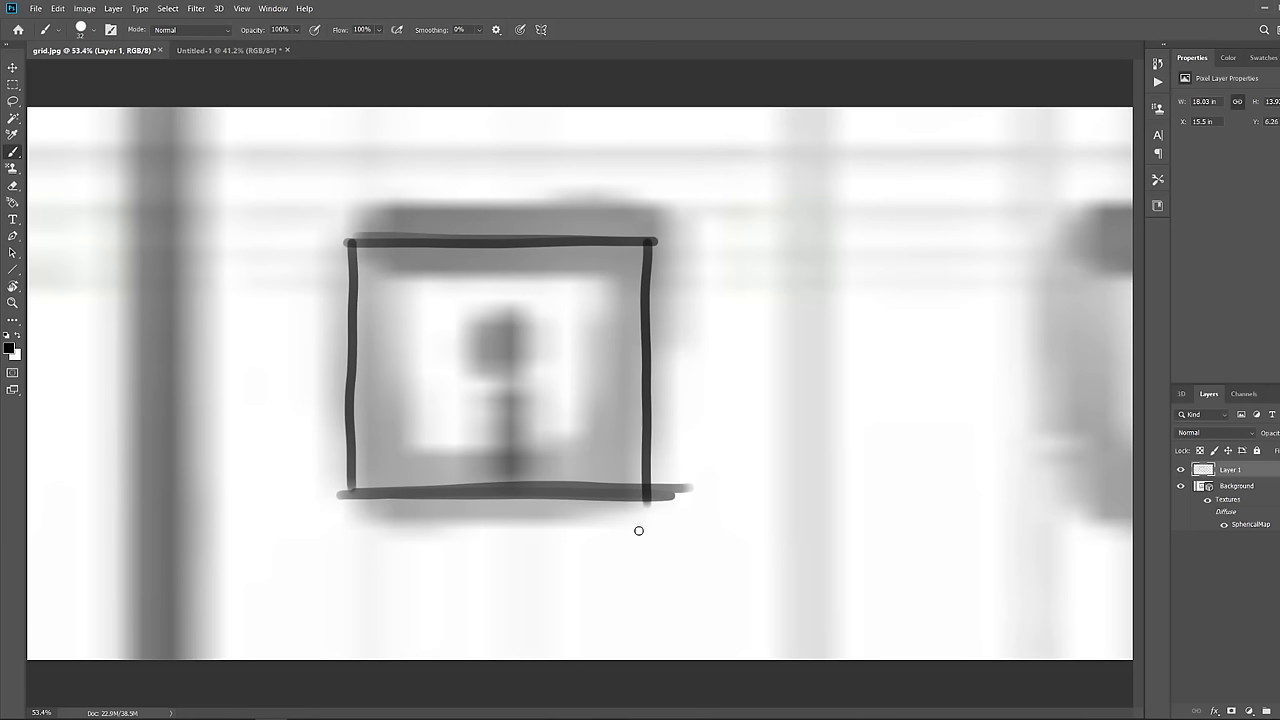
{"action": "left_click_drag", "start_coordinate": [492, 224], "coordinate": [528, 229]}
{"action": "mouse_move", "coordinate": [500, 517]}
{"action": "left_mouse_down"}
{"action": "mouse_move", "coordinate": [506, 542]}
{"action": "mouse_move", "coordinate": [654, 517]}
{"action": "left_mouse_up"}
{"action": "left_click_drag", "start_coordinate": [737, 513], "coordinate": [760, 514]}
{"action": "left_click_drag", "start_coordinate": [738, 508], "coordinate": [790, 515]}
{"action": "left_click_drag", "start_coordinate": [738, 525], "coordinate": [790, 516]}
{"action": "left_click_drag", "start_coordinate": [487, 185], "coordinate": [612, 190]}
{"action": "left_click_drag", "start_coordinate": [610, 192], "coordinate": [566, 206]}
{"action": "key", "text": "ctrl+z"}
{"action": "key", "text": "ctrl+z"}
{"action": "key", "text": "ctrl+z"}
{"action": "key", "text": "ctrl+z"}
{"action": "key", "text": "ctrl+z"}
{"action": "key", "text": "ctrl+z"}
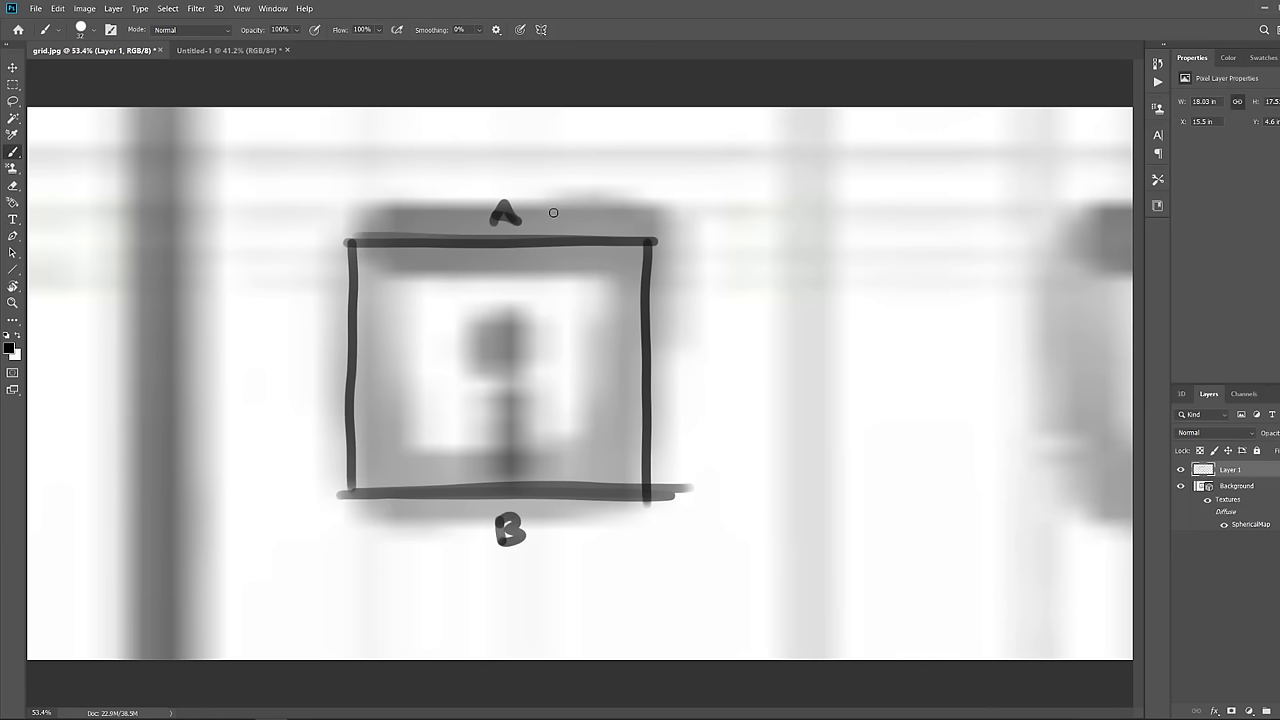
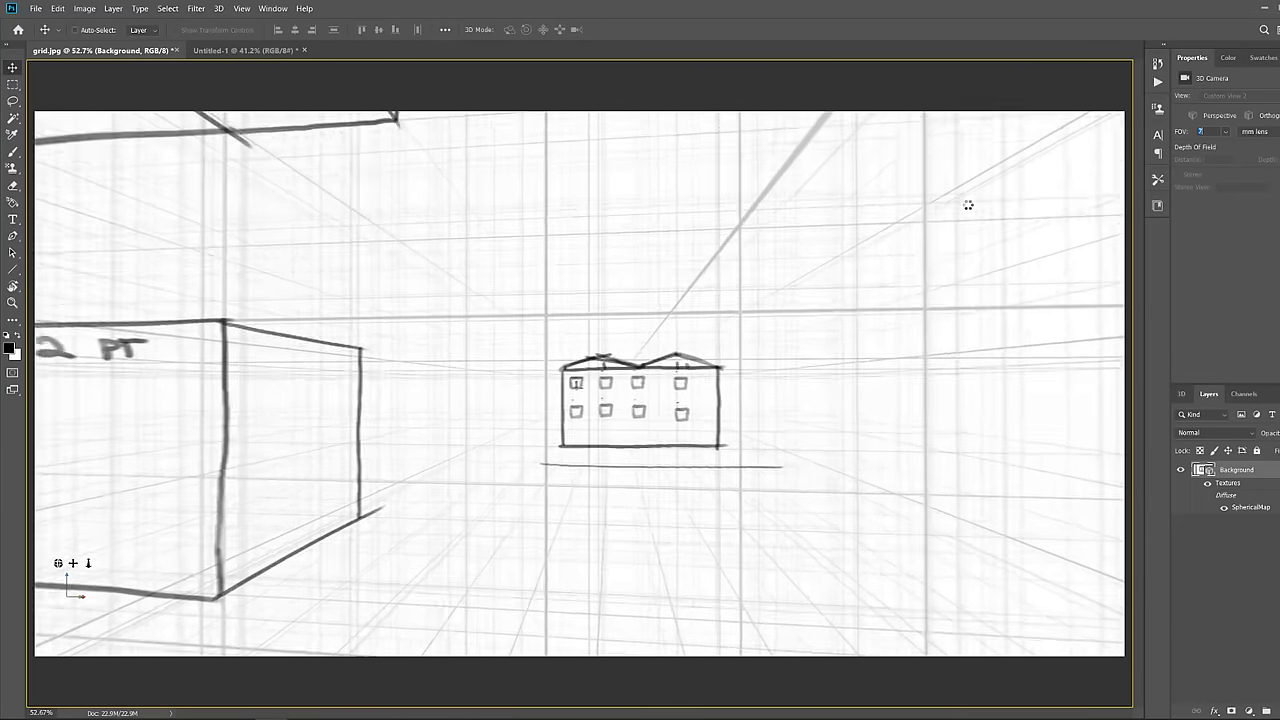
Rotate the grid from the distant building back to the one-, two- and three-point boxes and adjust the camera's field of view
{"action": "left_click_drag", "start_coordinate": [679, 361], "coordinate": [464, 386]}
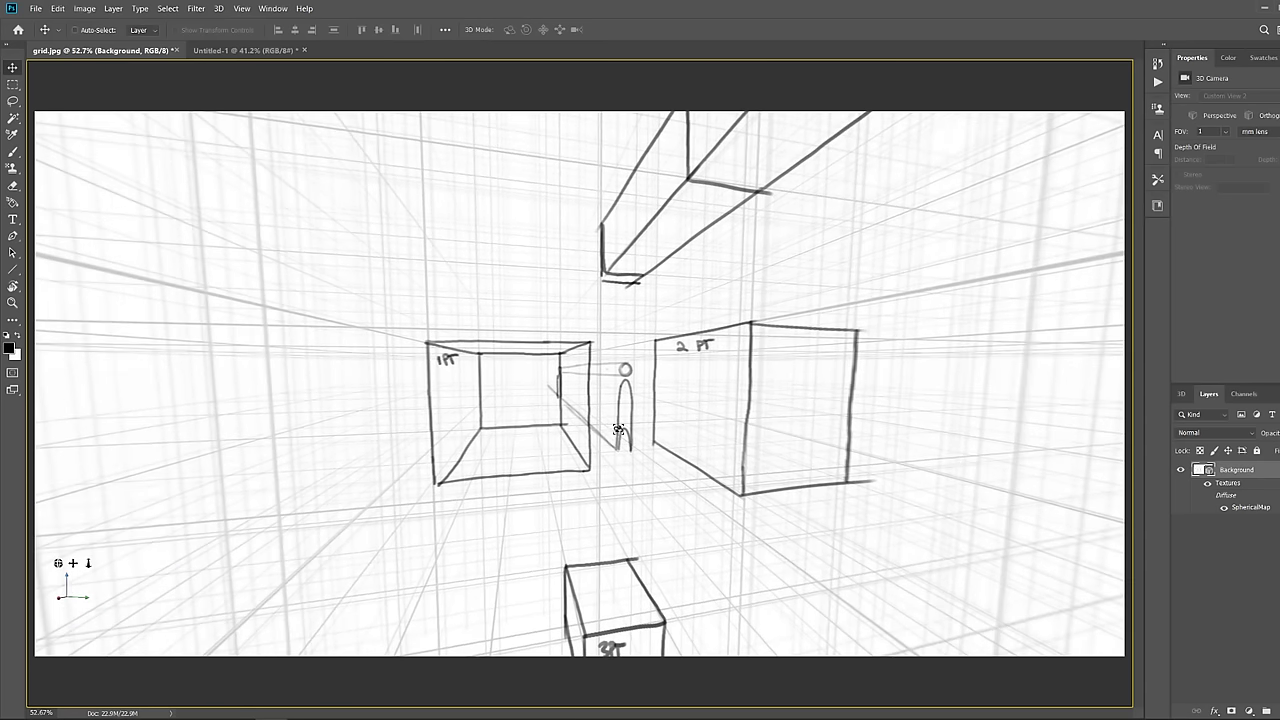
{"action": "mouse_move", "coordinate": [618, 431]}
{"action": "left_mouse_down"}
{"action": "mouse_move", "coordinate": [634, 446]}
{"action": "mouse_move", "coordinate": [625, 431]}
{"action": "mouse_move", "coordinate": [749, 443]}
{"action": "mouse_move", "coordinate": [617, 433]}
{"action": "left_mouse_up"}
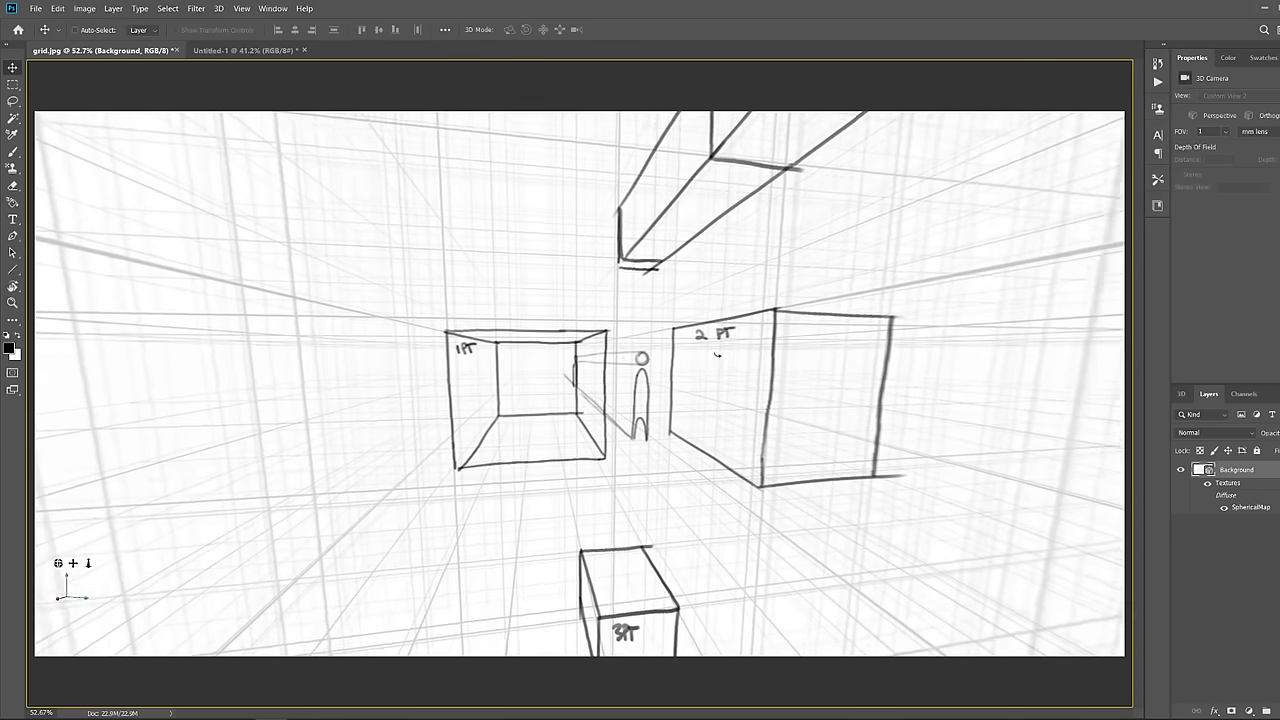
{"action": "left_click_drag", "start_coordinate": [705, 362], "coordinate": [719, 363]}
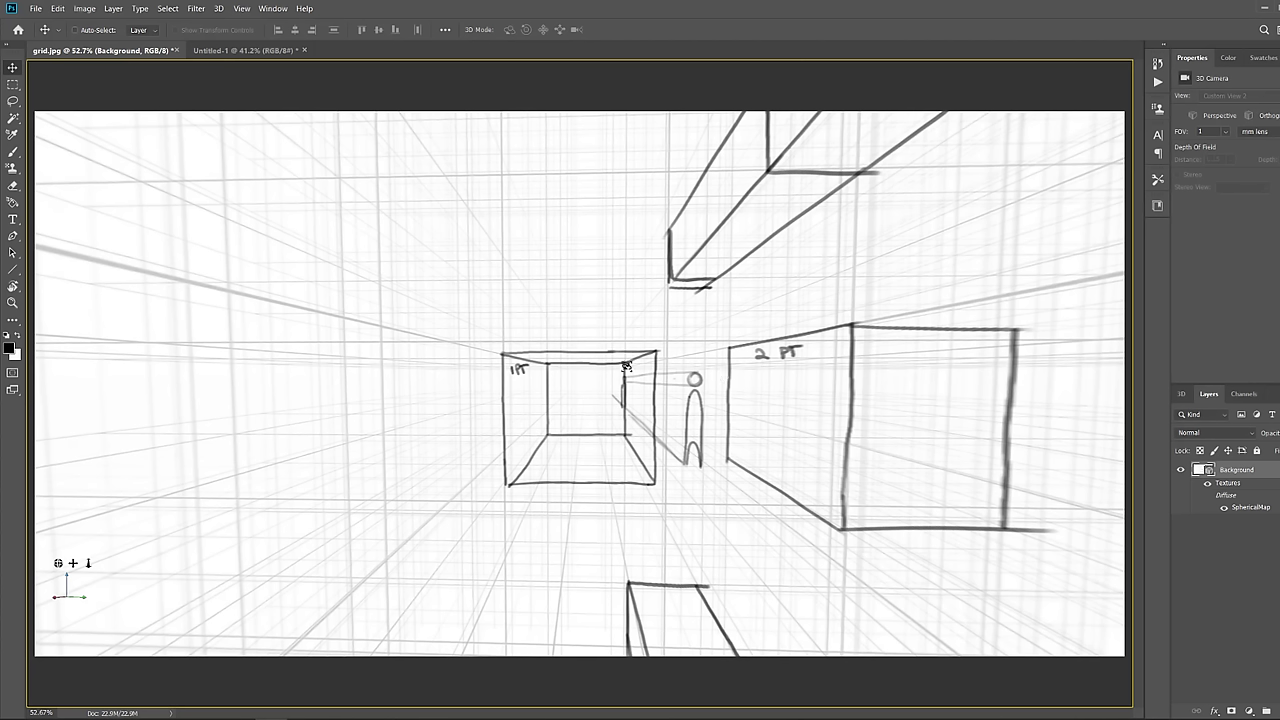
{"action": "left_click_drag", "start_coordinate": [1176, 132], "coordinate": [1206, 131]}
{"action": "left_click_drag", "start_coordinate": [722, 410], "coordinate": [794, 294]}
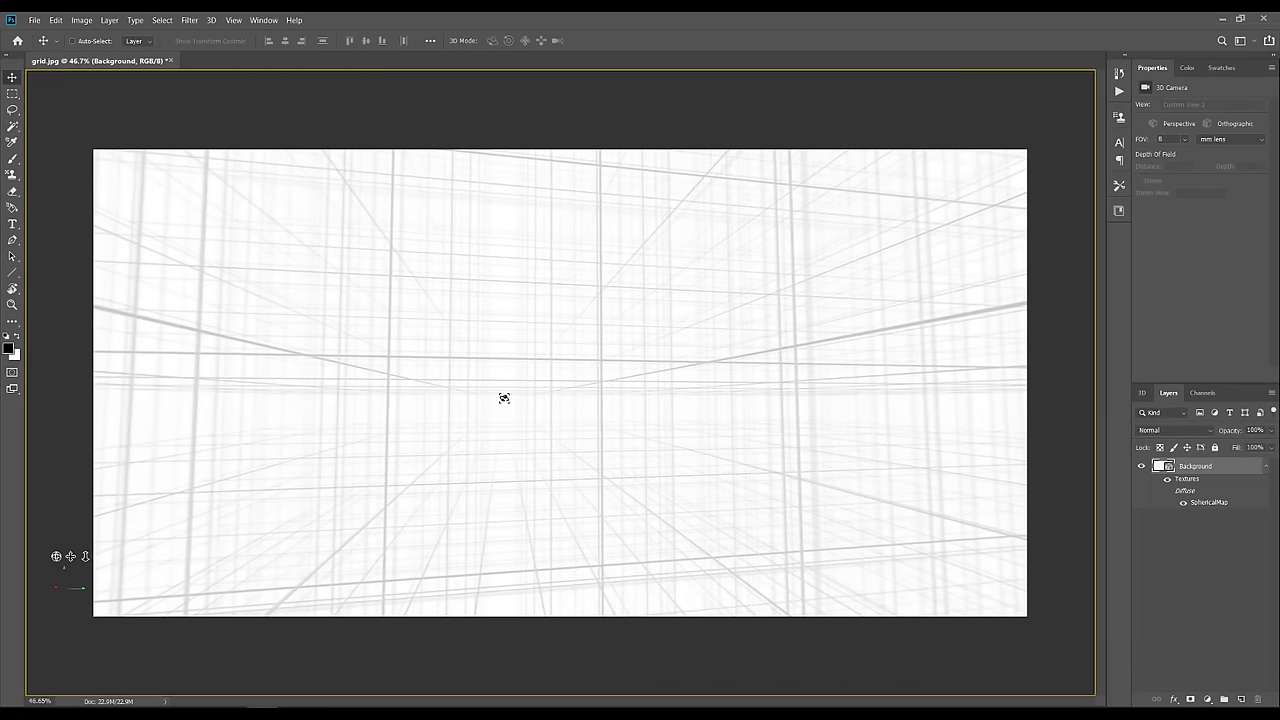
Set the 3D camera to a 13 mm lens and rotate the empty grid to an angled view with the horizon near mid-height
{"action": "left_click_drag", "start_coordinate": [1141, 139], "coordinate": [1146, 140]}
{"action": "left_click_drag", "start_coordinate": [522, 400], "coordinate": [587, 363]}
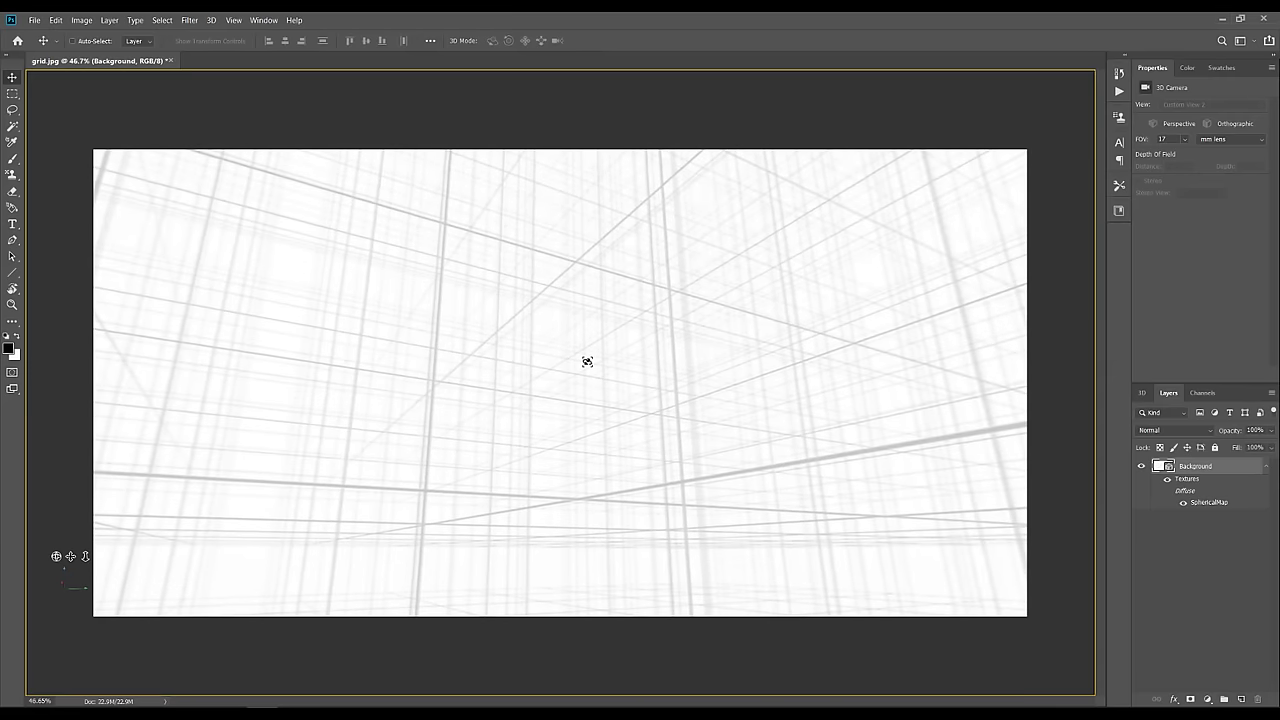
{"action": "mouse_move", "coordinate": [597, 417]}
{"action": "left_mouse_down"}
{"action": "mouse_move", "coordinate": [586, 460]}
{"action": "mouse_move", "coordinate": [613, 426]}
{"action": "left_mouse_up"}
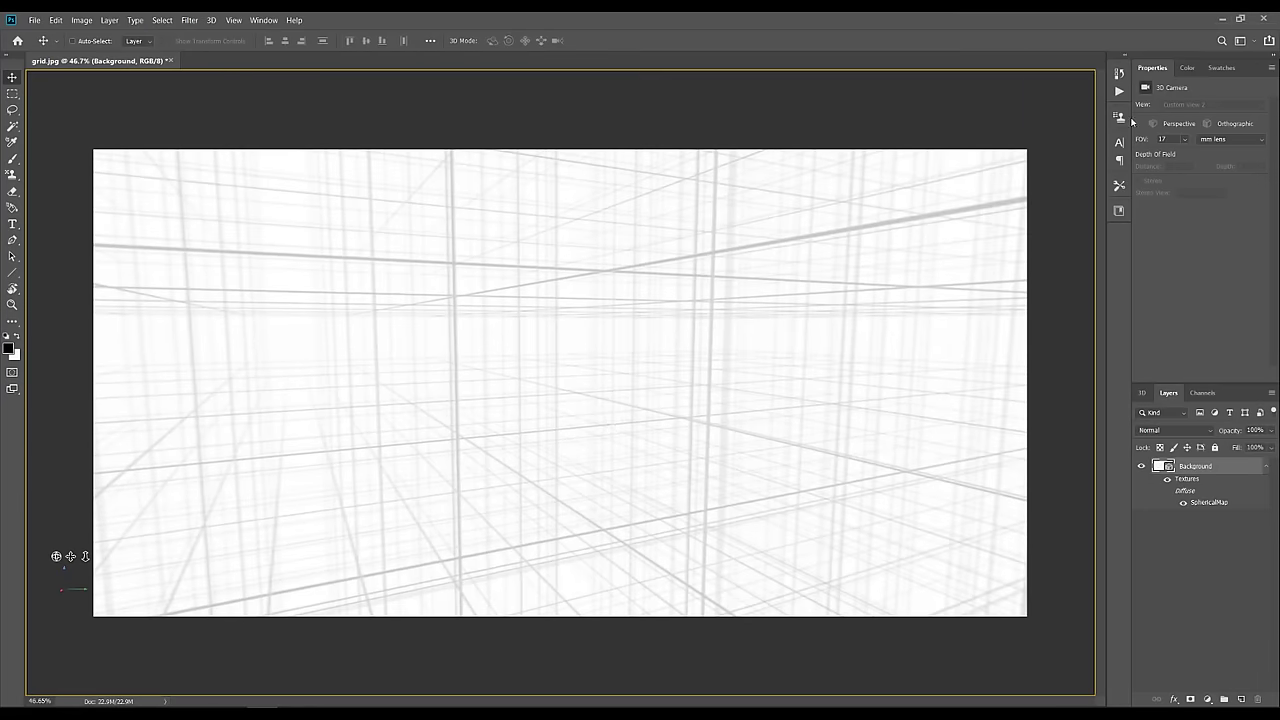
{"action": "left_click_drag", "start_coordinate": [1144, 141], "coordinate": [1149, 142]}
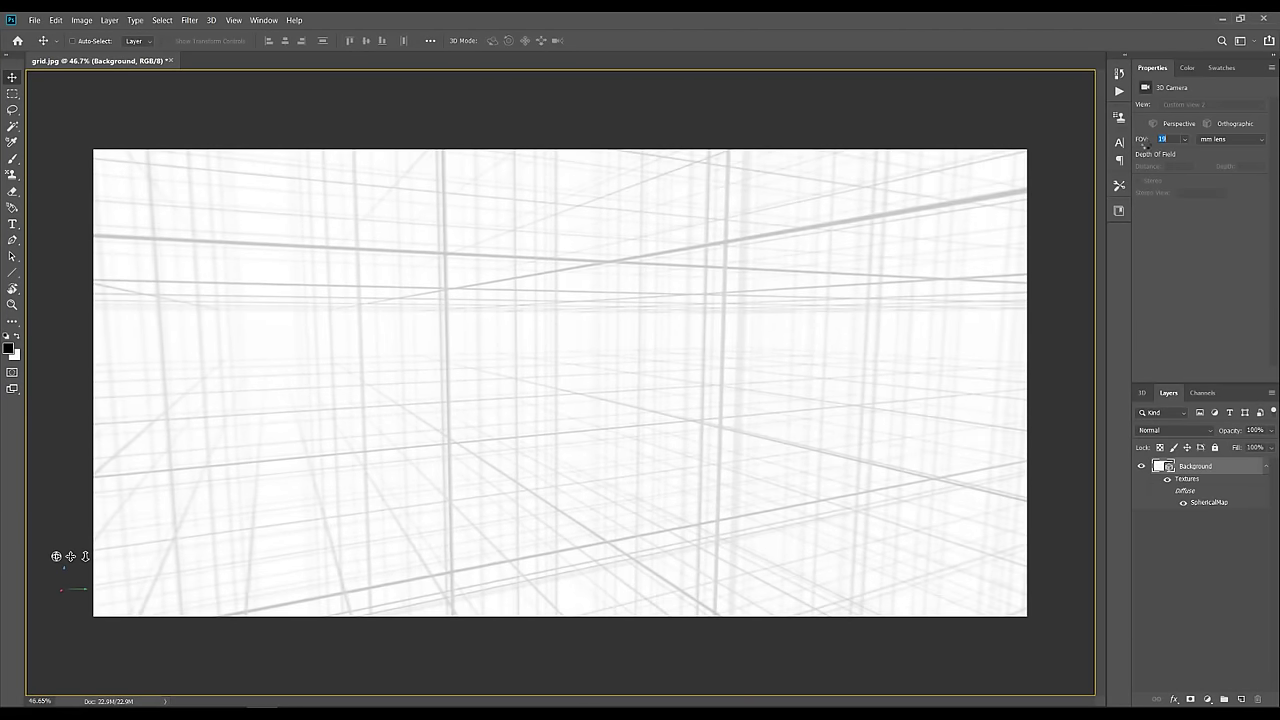
{"action": "mouse_move", "coordinate": [528, 391]}
{"action": "left_mouse_down"}
{"action": "mouse_move", "coordinate": [528, 414]}
{"action": "mouse_move", "coordinate": [528, 390]}
{"action": "left_mouse_up"}
{"action": "left_click_drag", "start_coordinate": [1142, 142], "coordinate": [1135, 142]}
{"action": "left_click_drag", "start_coordinate": [548, 432], "coordinate": [600, 386]}
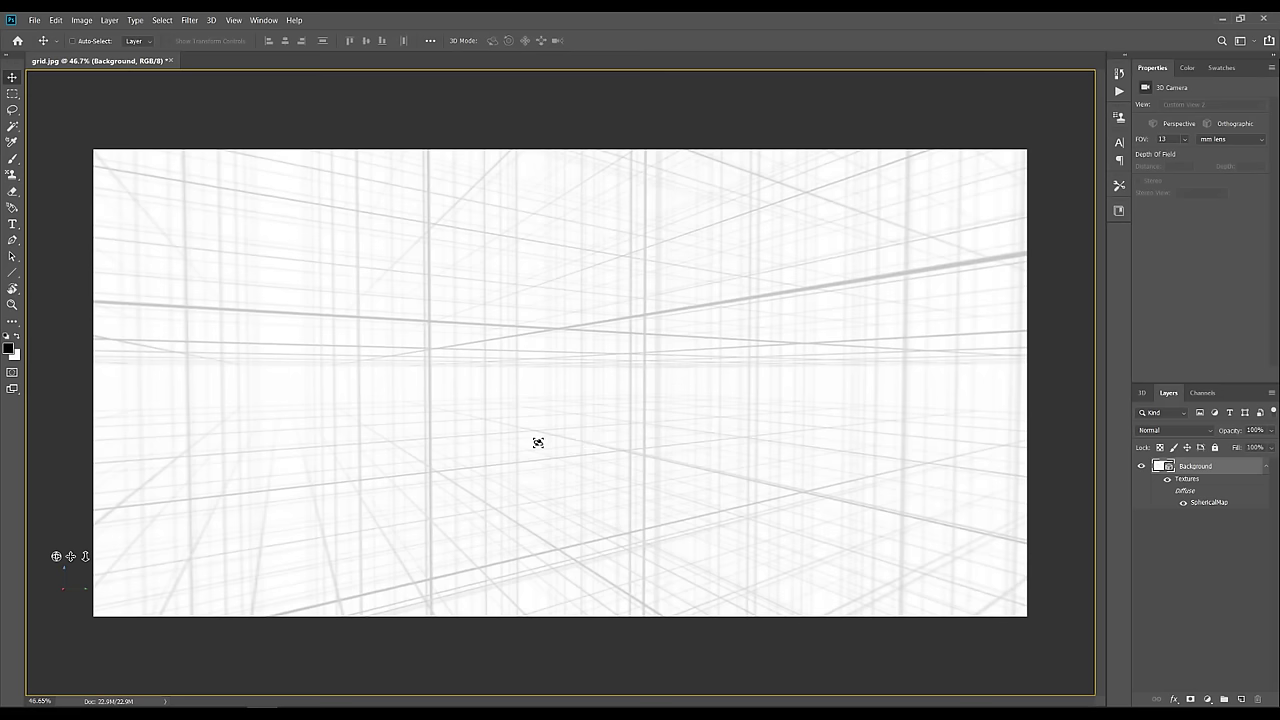
Add a new layer above the 3D background and reduce the brush size to 15
{"action": "key", "text": "b"}
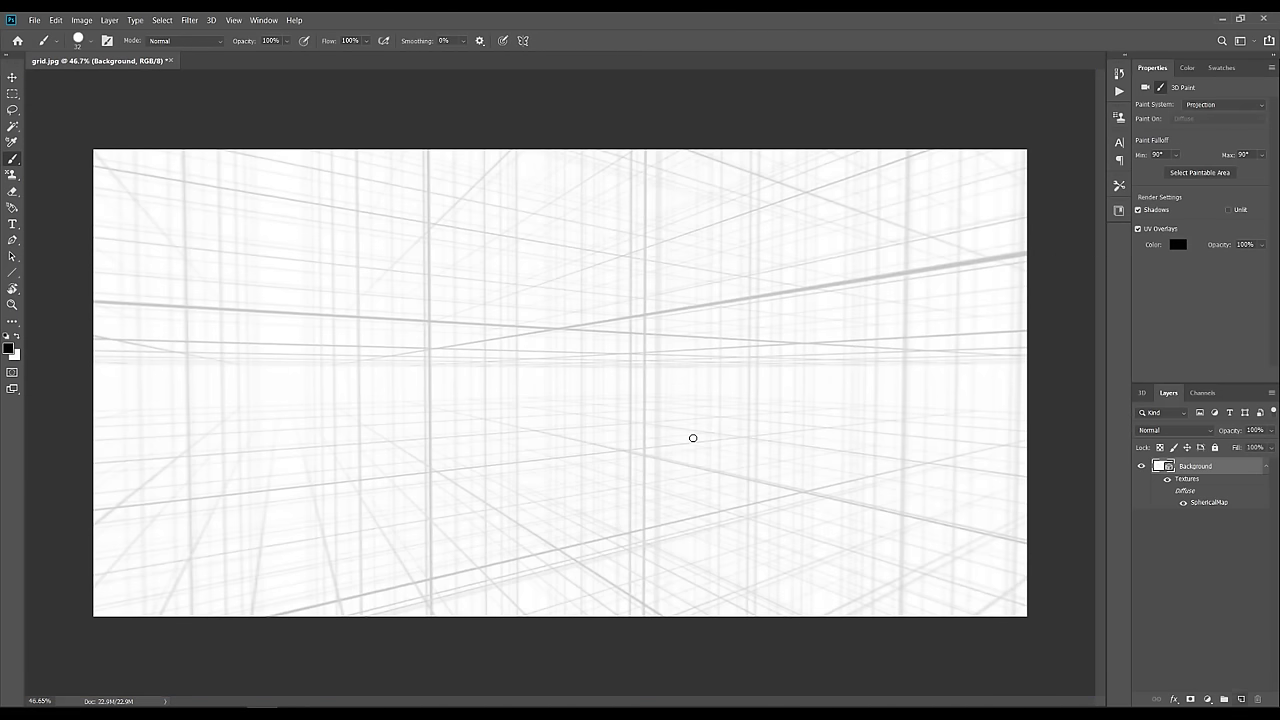
{"action": "left_click", "coordinate": [1241, 699]}
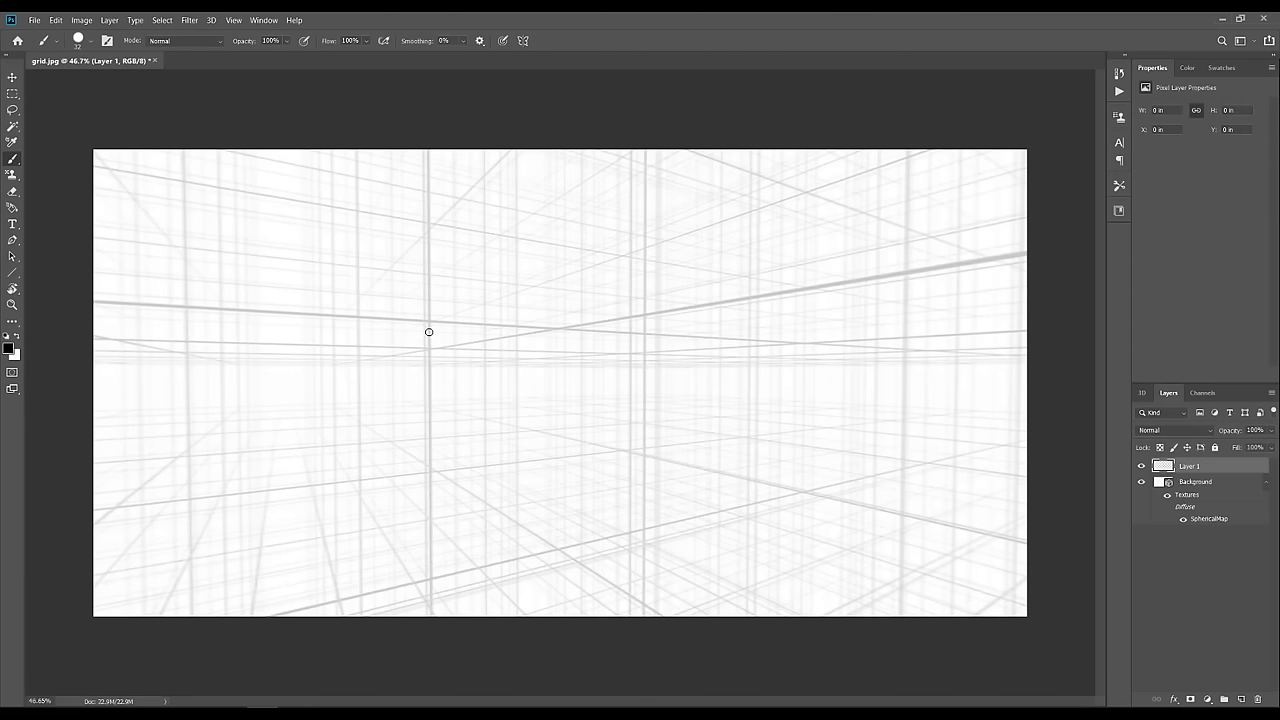
{"action": "left_click_drag", "start_coordinate": [427, 302], "coordinate": [428, 395]}
{"action": "key", "text": "ctrl+z"}
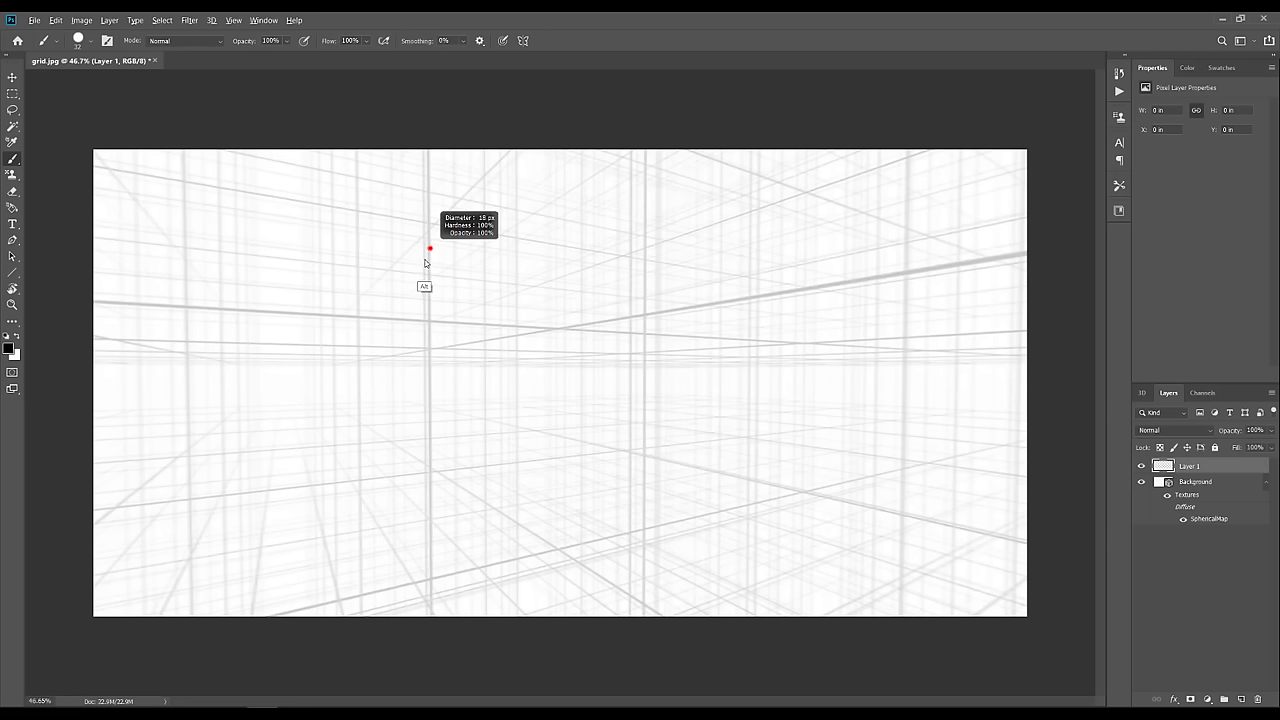
{"action": "left_click_drag", "start_coordinate": [429, 224], "coordinate": [431, 424]}
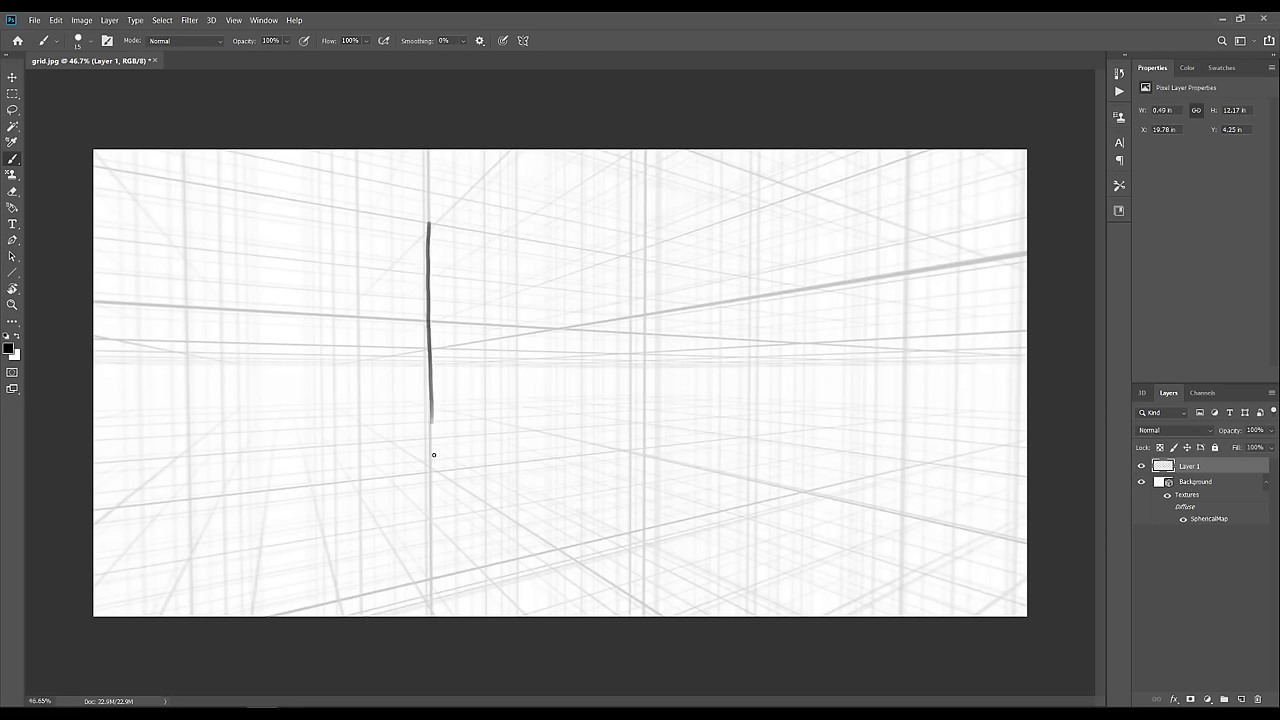
{"action": "key", "text": "ctrl+z"}
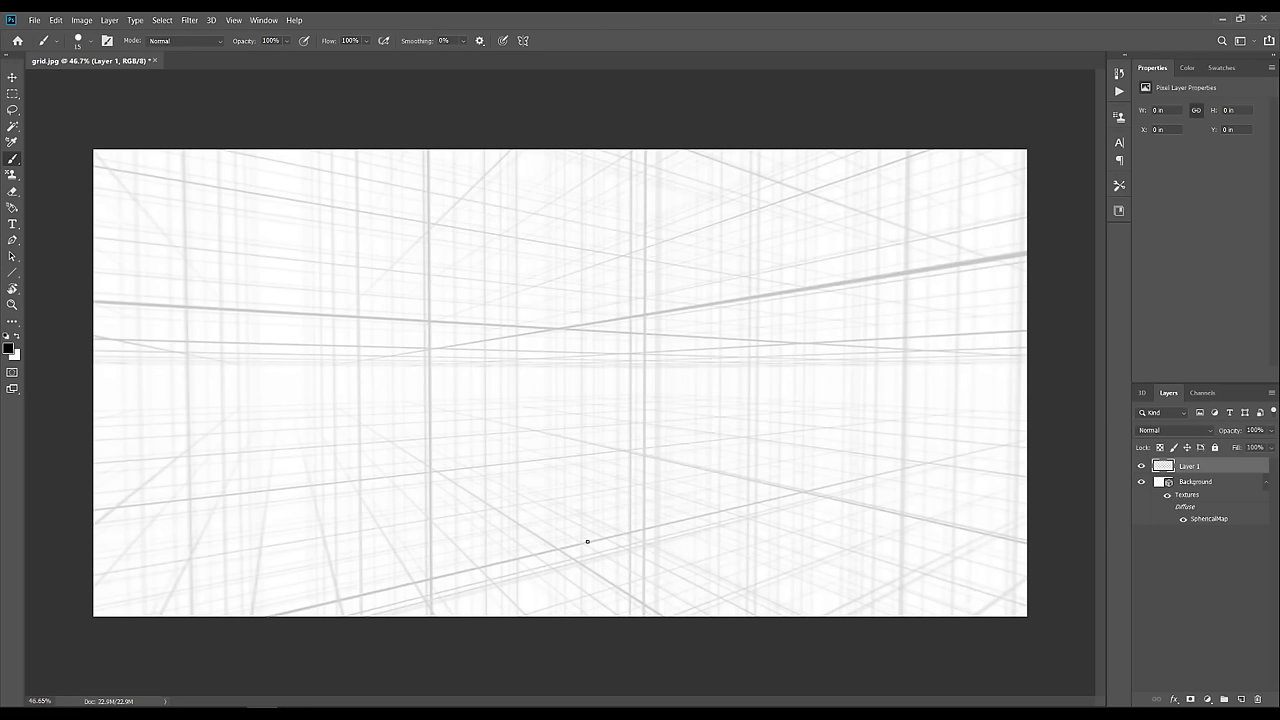
Draw a large two-point box's base edges, complete left face and front vertical corner along the grid lines
{"action": "left_click_drag", "start_coordinate": [558, 548], "coordinate": [840, 486]}
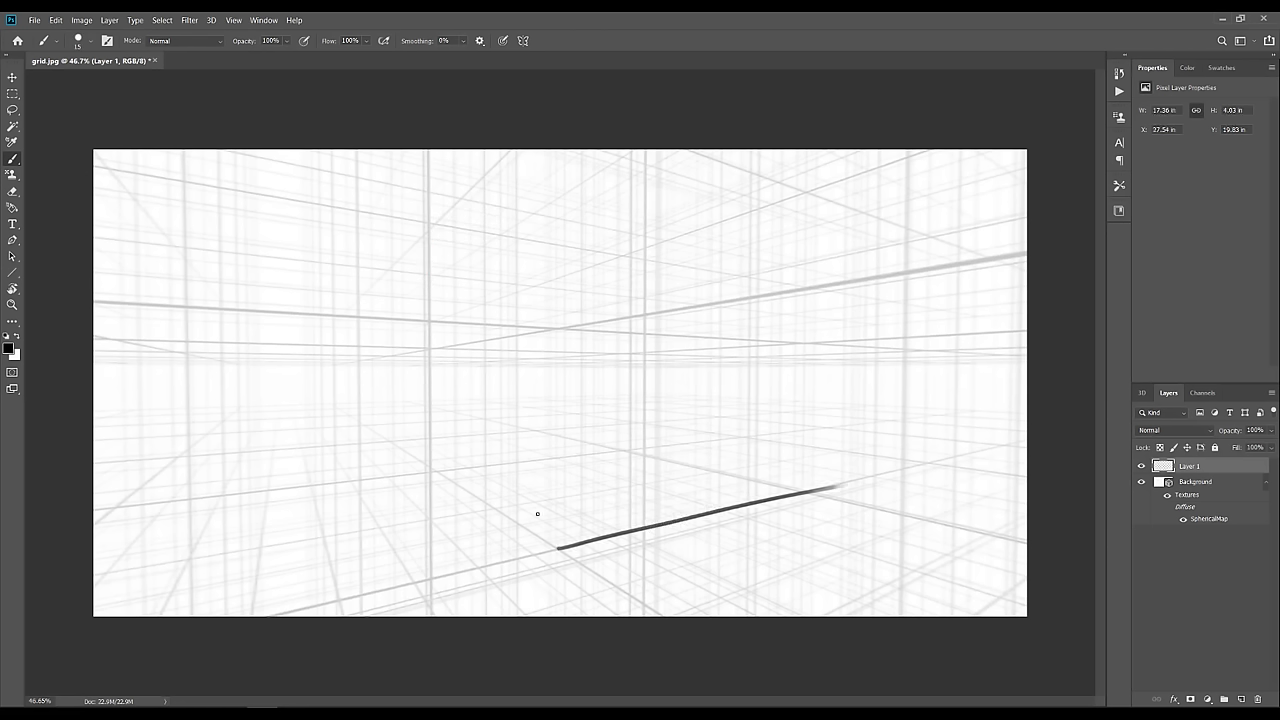
{"action": "left_click_drag", "start_coordinate": [431, 467], "coordinate": [549, 549]}
{"action": "key", "text": "ctrl+z"}
{"action": "mouse_move", "coordinate": [431, 467]}
{"action": "left_mouse_down"}
{"action": "mouse_move", "coordinate": [569, 550]}
{"action": "mouse_move", "coordinate": [443, 486]}
{"action": "mouse_move", "coordinate": [432, 305]}
{"action": "mouse_move", "coordinate": [588, 240]}
{"action": "left_mouse_up"}
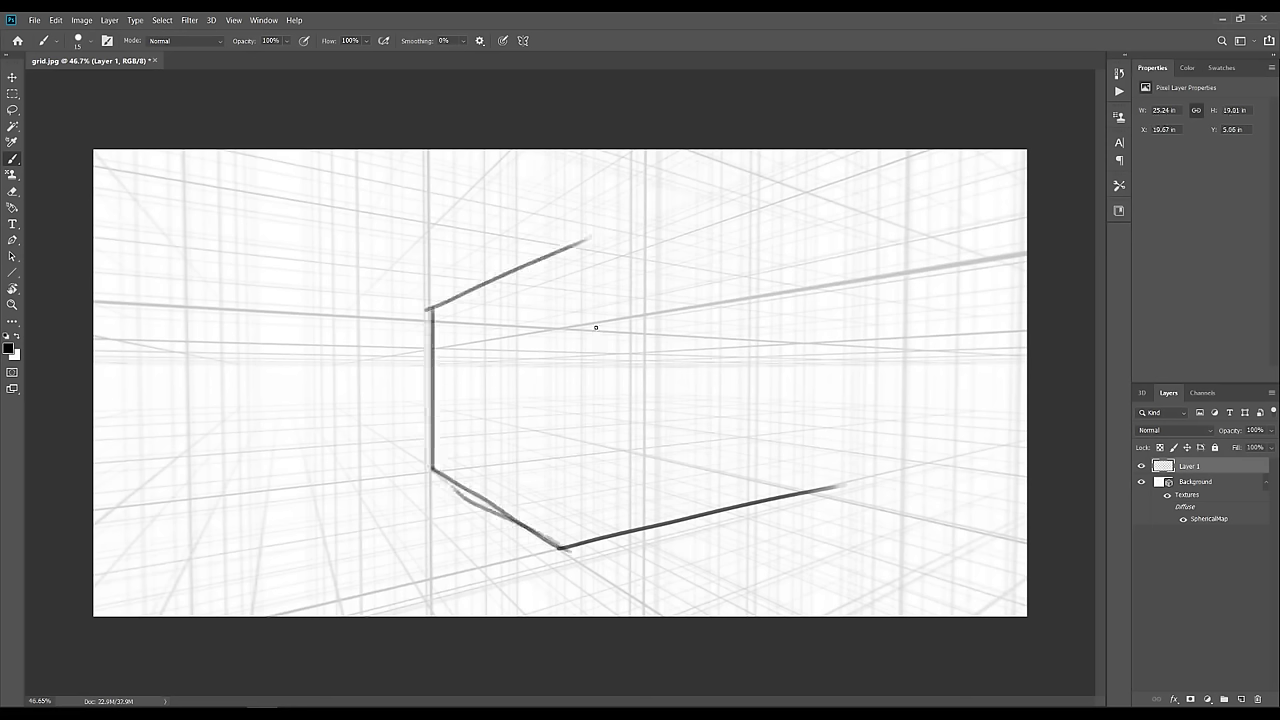
{"action": "left_click_drag", "start_coordinate": [562, 548], "coordinate": [565, 248]}
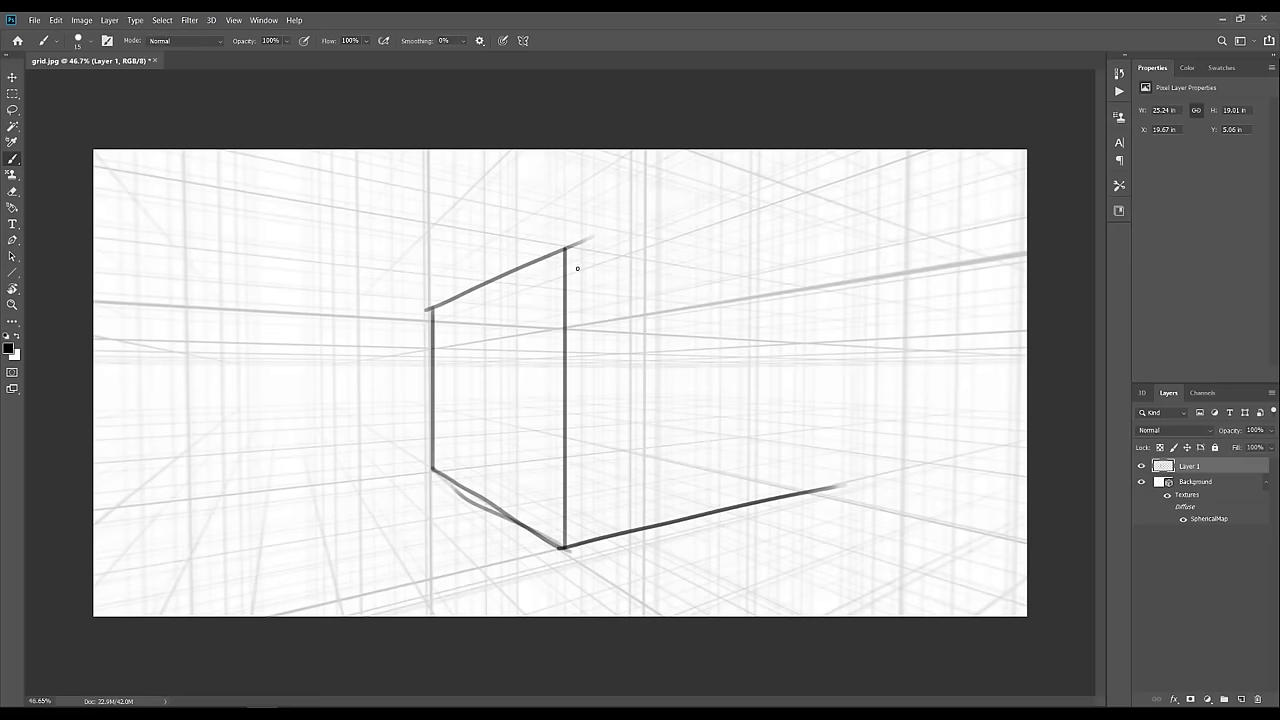
Erase the overshoot at the box's front top corner and draw the right face's top edge and far vertical
{"action": "key", "text": "s"}
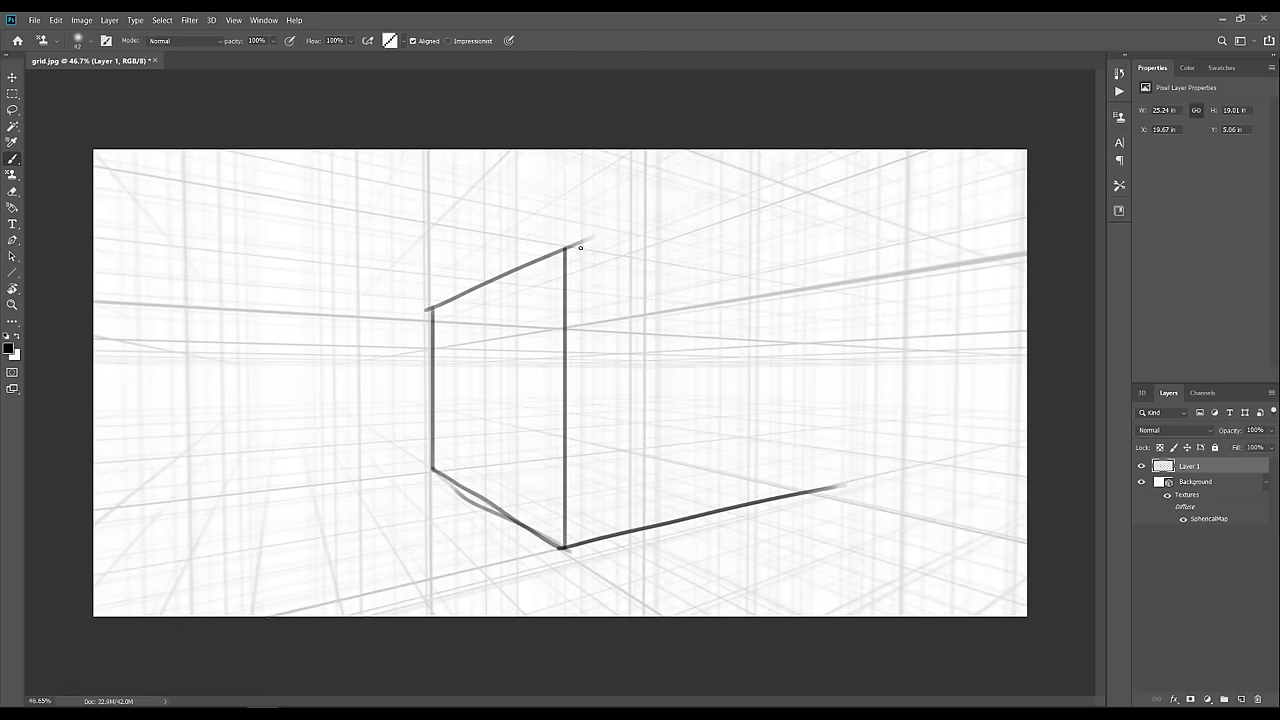
{"action": "key", "text": "b"}
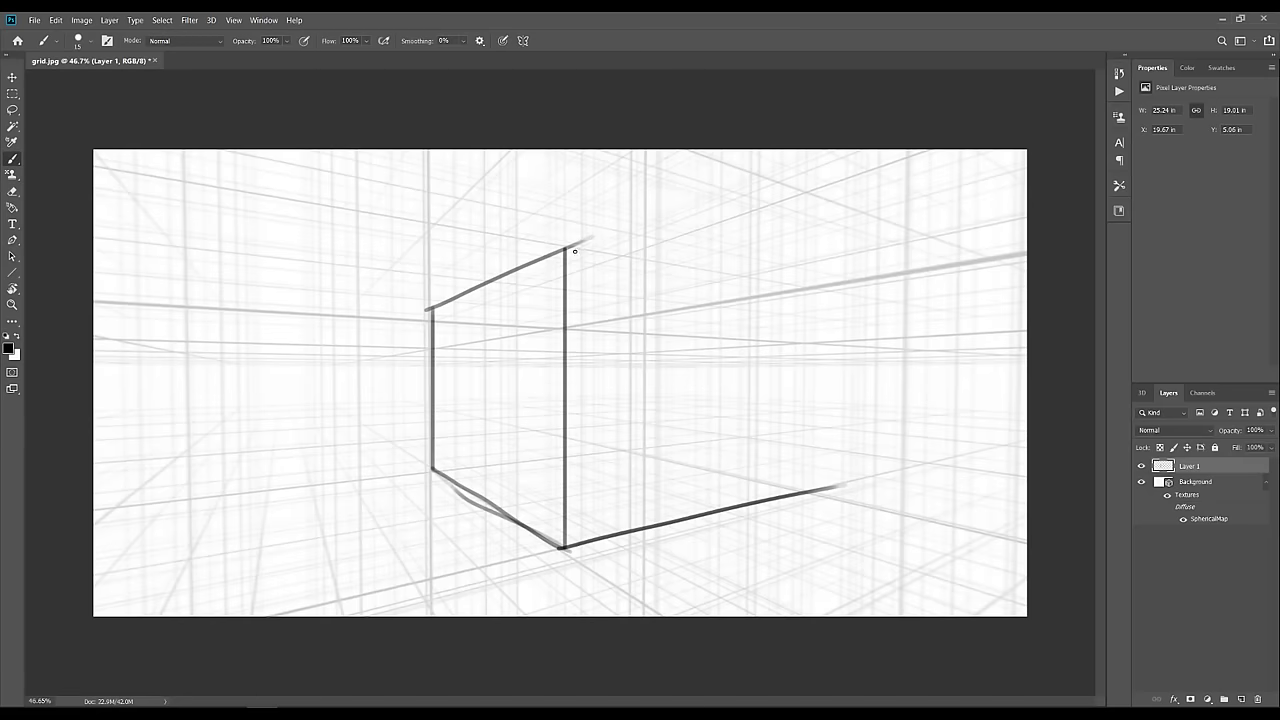
{"action": "key", "text": "s"}
{"action": "key", "text": "s"}
{"action": "key", "text": "s"}
{"action": "key", "text": "s"}
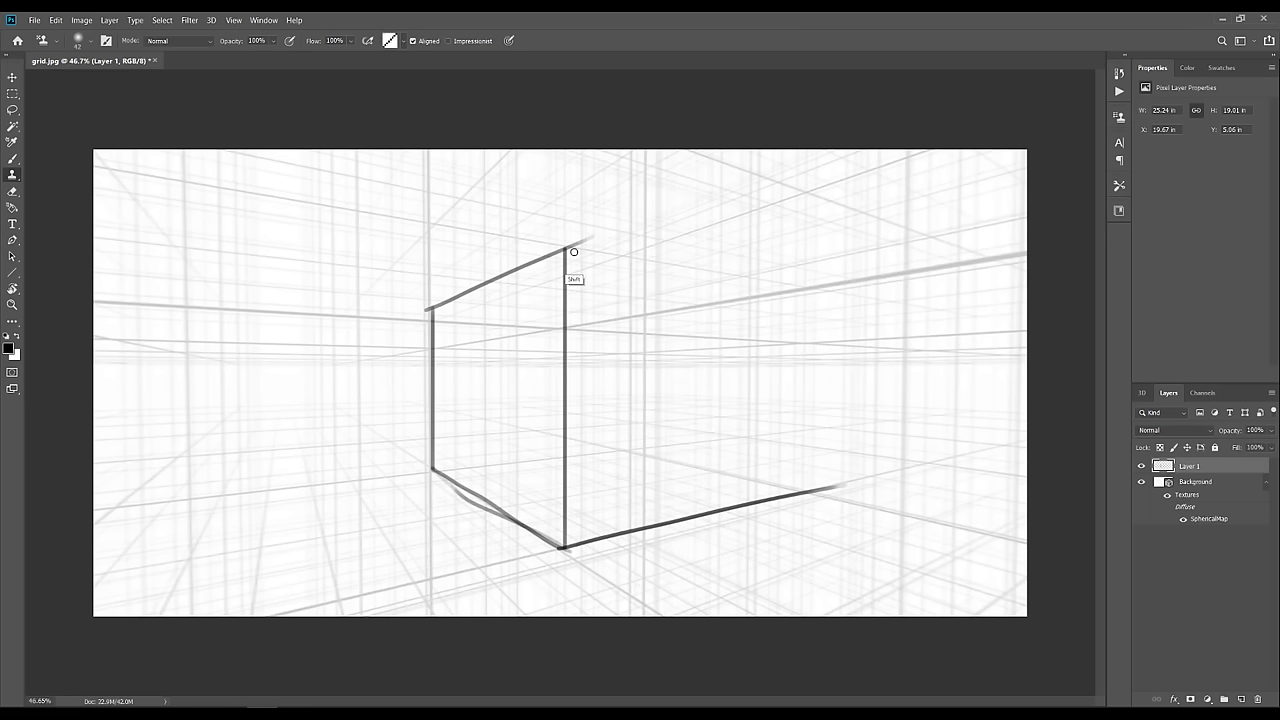
{"action": "key", "text": "e"}
{"action": "mouse_move", "coordinate": [574, 250]}
{"action": "left_mouse_down"}
{"action": "mouse_move", "coordinate": [591, 234]}
{"action": "mouse_move", "coordinate": [590, 252]}
{"action": "mouse_move", "coordinate": [786, 282]}
{"action": "mouse_move", "coordinate": [779, 490]}
{"action": "left_mouse_up"}
{"action": "key", "text": "b"}
{"action": "key", "text": "b"}
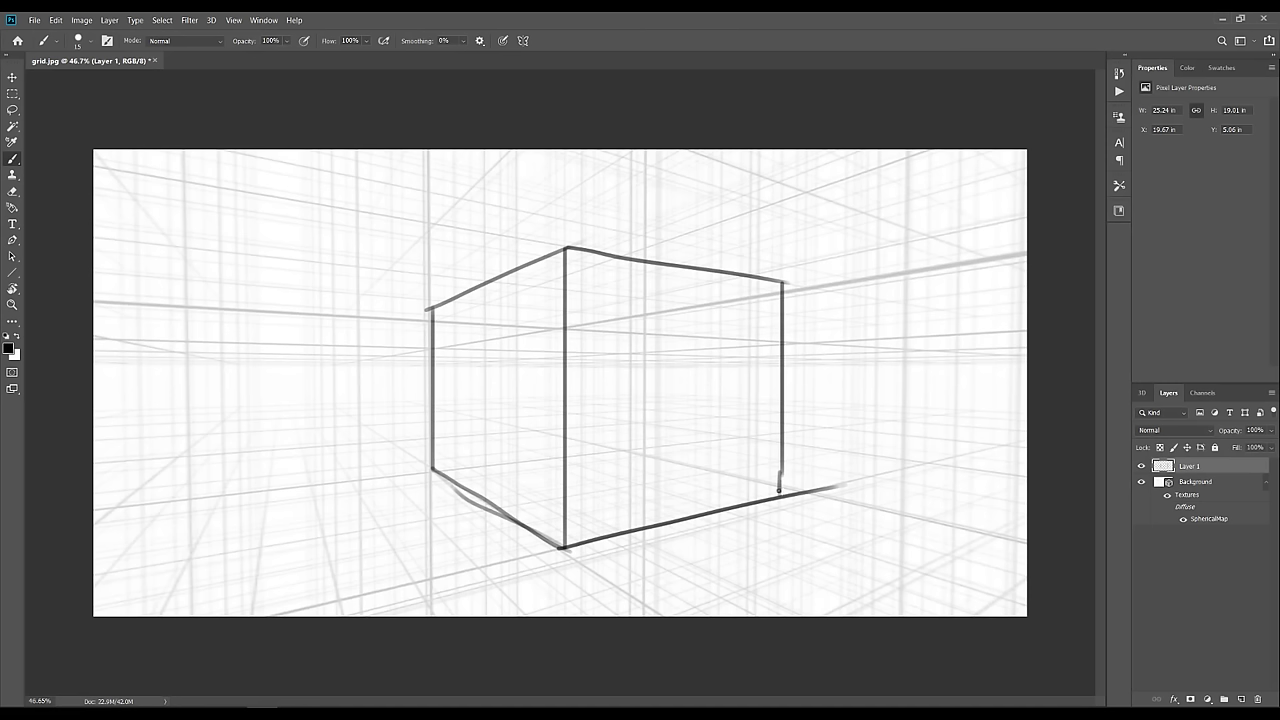
Draw a smaller block on top of the large box toward its right end and erase its overshooting corner line
{"action": "mouse_move", "coordinate": [645, 262]}
{"action": "left_mouse_down"}
{"action": "mouse_move", "coordinate": [645, 177]}
{"action": "mouse_move", "coordinate": [786, 222]}
{"action": "mouse_move", "coordinate": [783, 284]}
{"action": "left_mouse_up"}
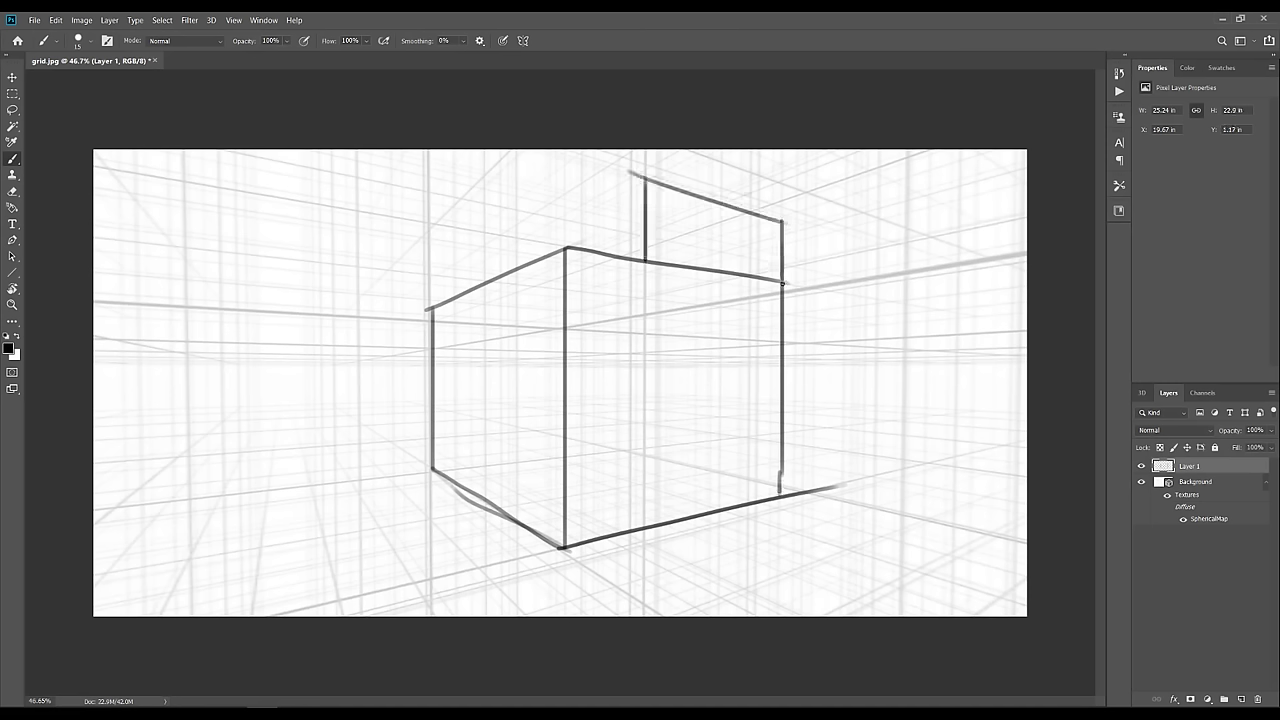
{"action": "left_click_drag", "start_coordinate": [560, 222], "coordinate": [663, 178]}
{"action": "key", "text": "s"}
{"action": "left_click", "coordinate": [577, 212]}
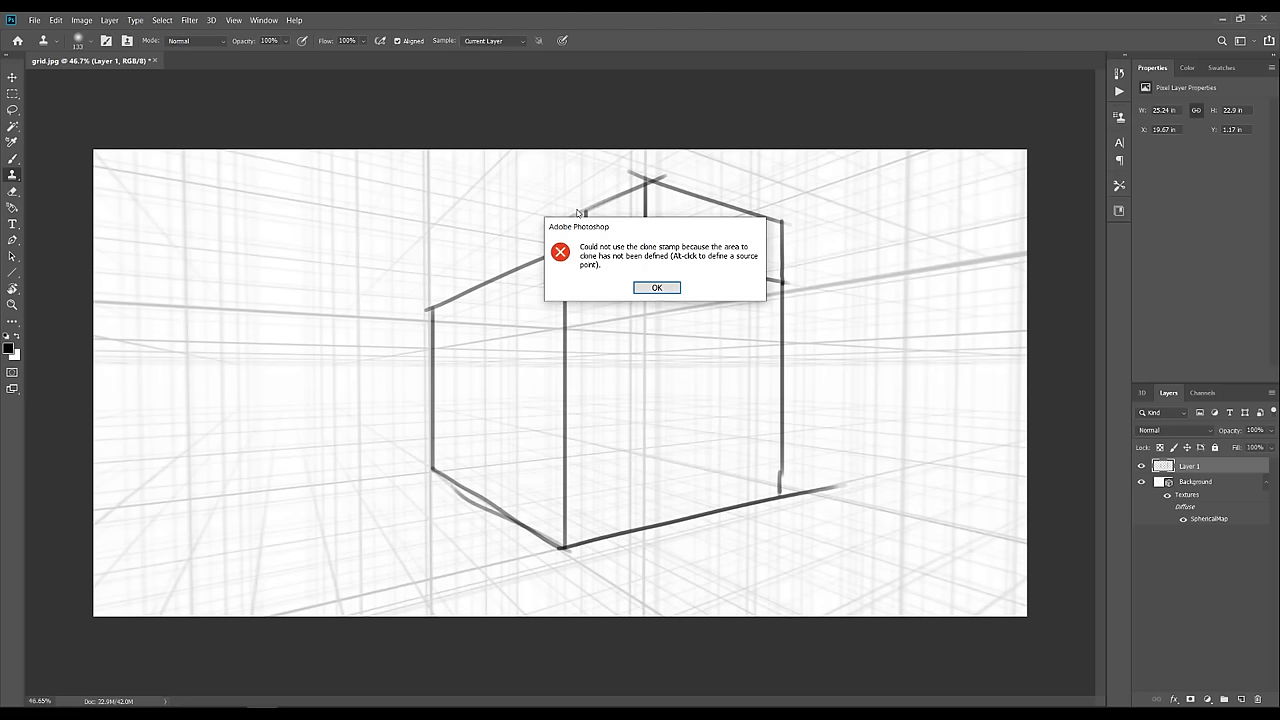
{"action": "key", "text": "Return"}
{"action": "key", "text": "e"}
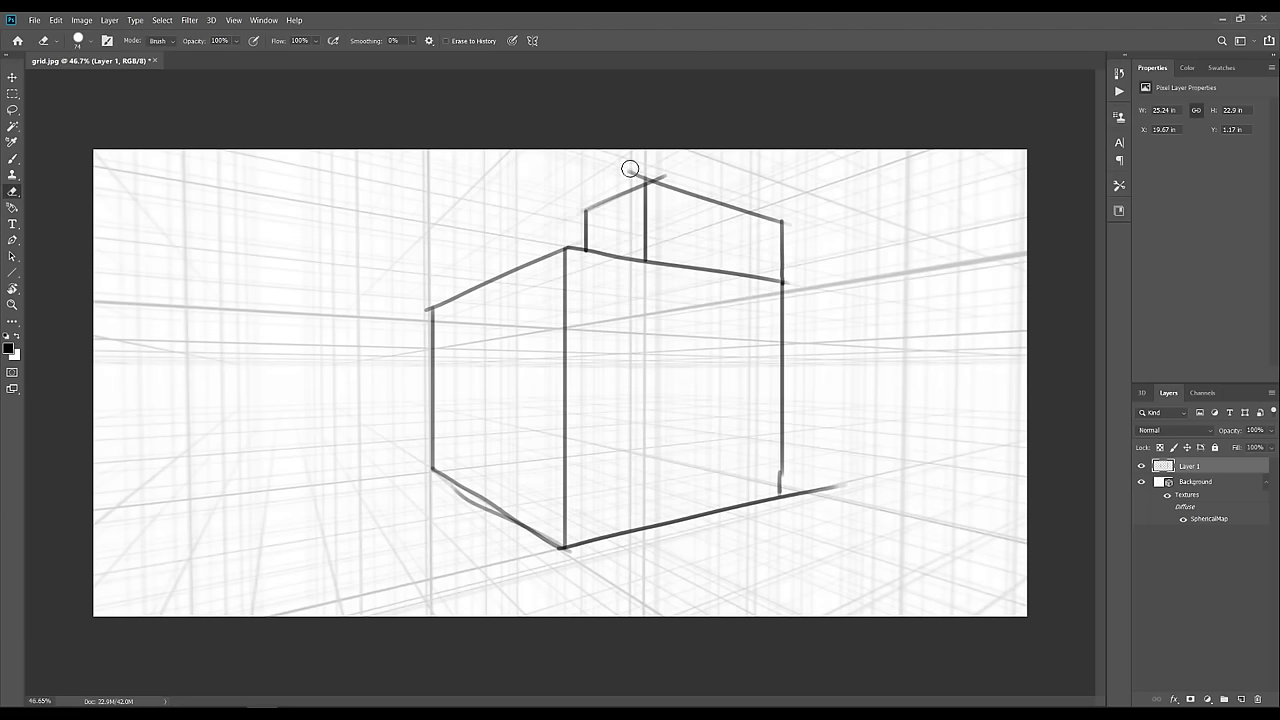
{"action": "key", "text": "b"}
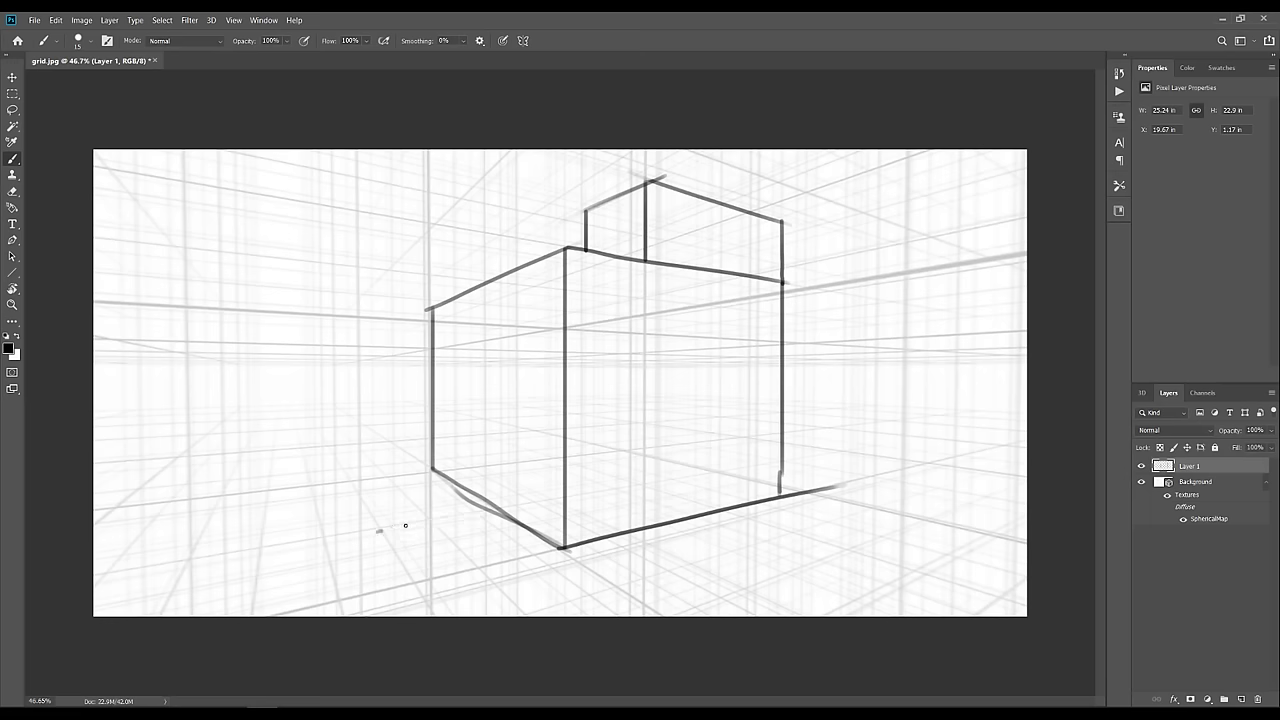
Draw a small box's right face in front of the large box's left base corner and erase its overshooting top edge
{"action": "mouse_move", "coordinate": [372, 531]}
{"action": "left_mouse_down"}
{"action": "mouse_move", "coordinate": [473, 513]}
{"action": "mouse_move", "coordinate": [467, 428]}
{"action": "mouse_move", "coordinate": [312, 437]}
{"action": "left_mouse_up"}
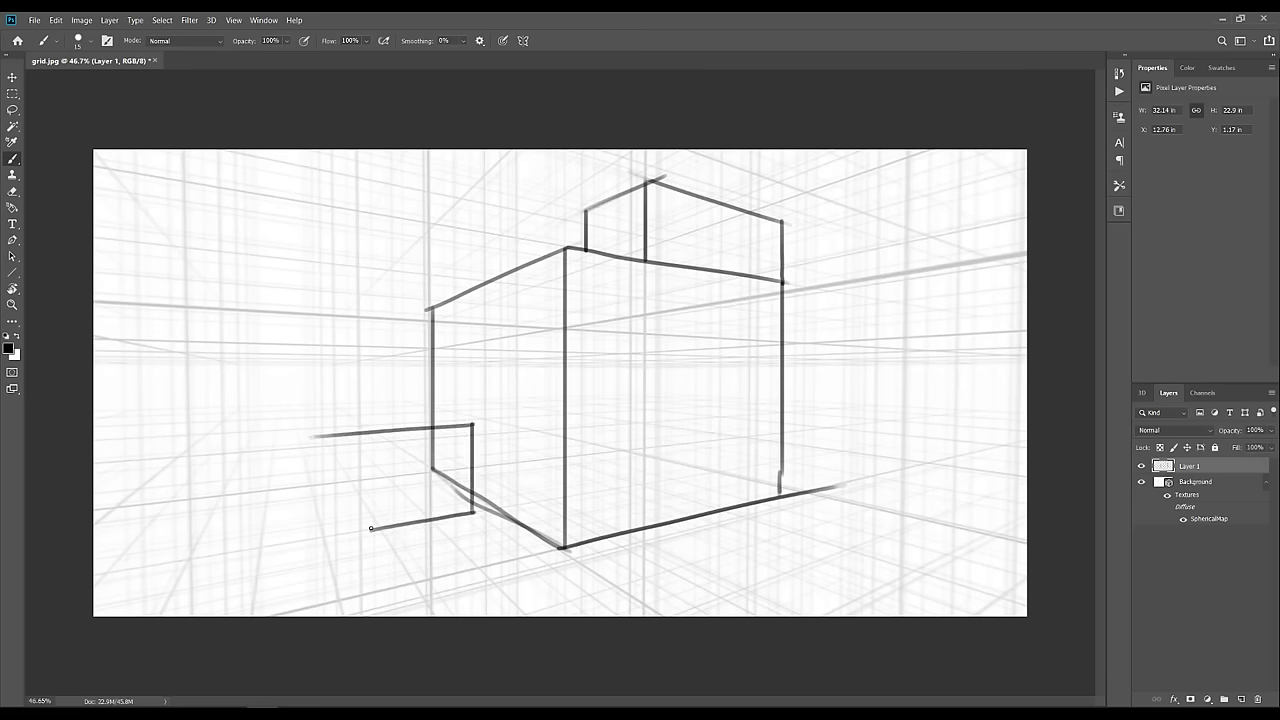
{"action": "left_click_drag", "start_coordinate": [371, 528], "coordinate": [371, 436]}
{"action": "key", "text": "s"}
{"action": "left_click", "coordinate": [333, 440]}
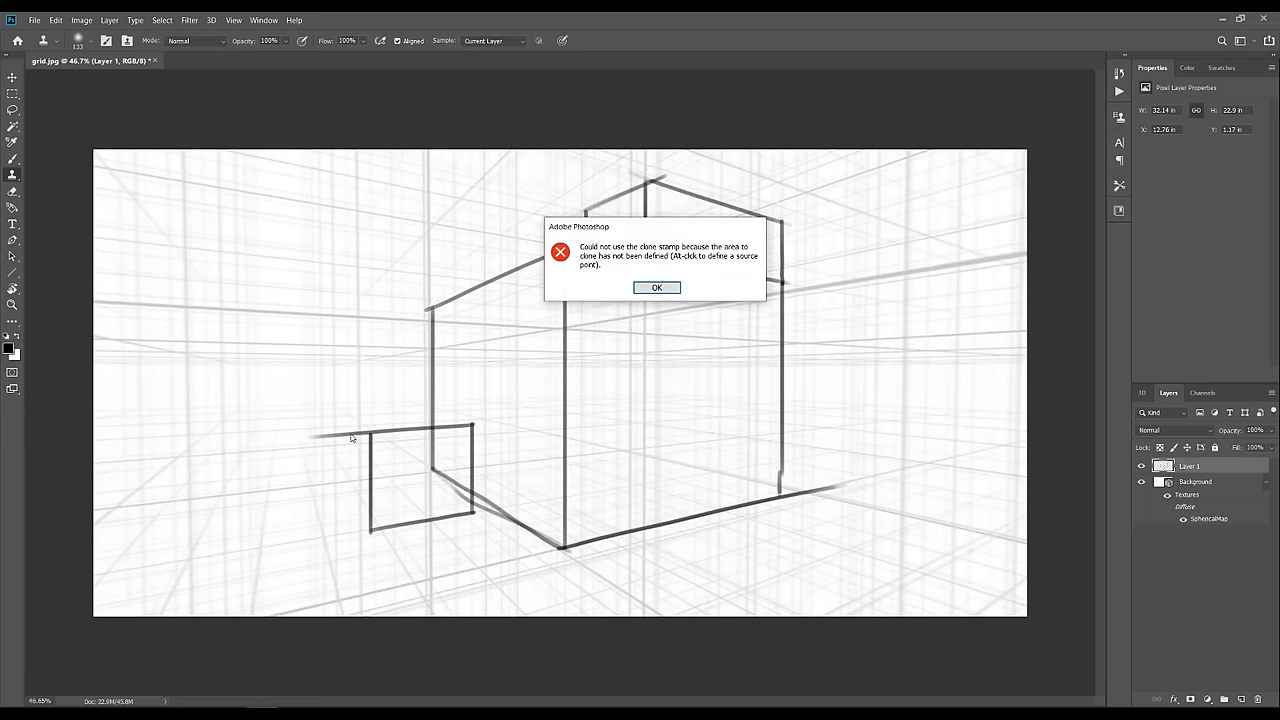
{"action": "key", "text": "Return"}
{"action": "key", "text": "e"}
{"action": "mouse_move", "coordinate": [343, 438]}
{"action": "left_mouse_down"}
{"action": "mouse_move", "coordinate": [381, 430]}
{"action": "mouse_move", "coordinate": [366, 445]}
{"action": "mouse_move", "coordinate": [332, 409]}
{"action": "left_mouse_up"}
{"action": "key", "text": "b"}
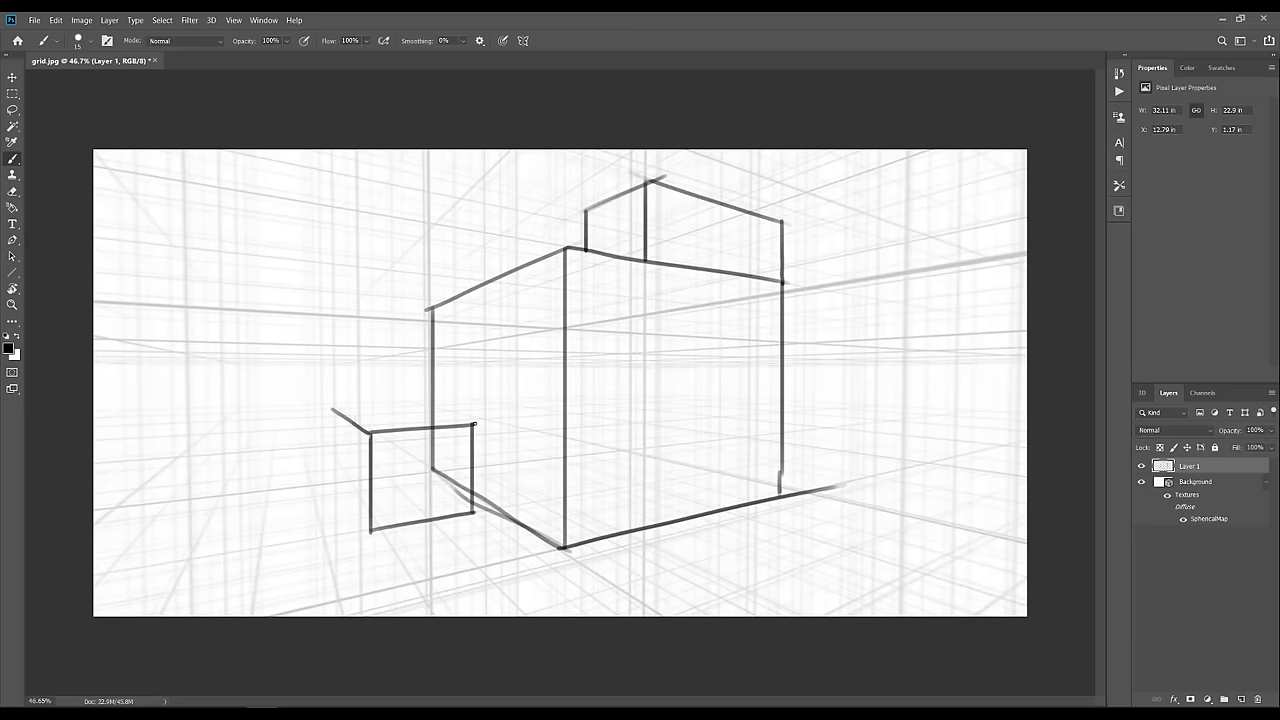
Complete the small box's top face and left face along the grid lines
{"action": "mouse_move", "coordinate": [474, 424]}
{"action": "left_mouse_down"}
{"action": "mouse_move", "coordinate": [350, 409]}
{"action": "mouse_move", "coordinate": [407, 404]}
{"action": "left_mouse_up"}
{"action": "mouse_move", "coordinate": [329, 409]}
{"action": "left_mouse_down"}
{"action": "mouse_move", "coordinate": [329, 499]}
{"action": "mouse_move", "coordinate": [331, 477]}
{"action": "mouse_move", "coordinate": [370, 528]}
{"action": "left_mouse_up"}
{"action": "key", "text": "ctrl+z"}
{"action": "left_click_drag", "start_coordinate": [331, 470], "coordinate": [369, 526]}
{"action": "key", "text": "ctrl+z"}
{"action": "key", "text": "ctrl+z"}
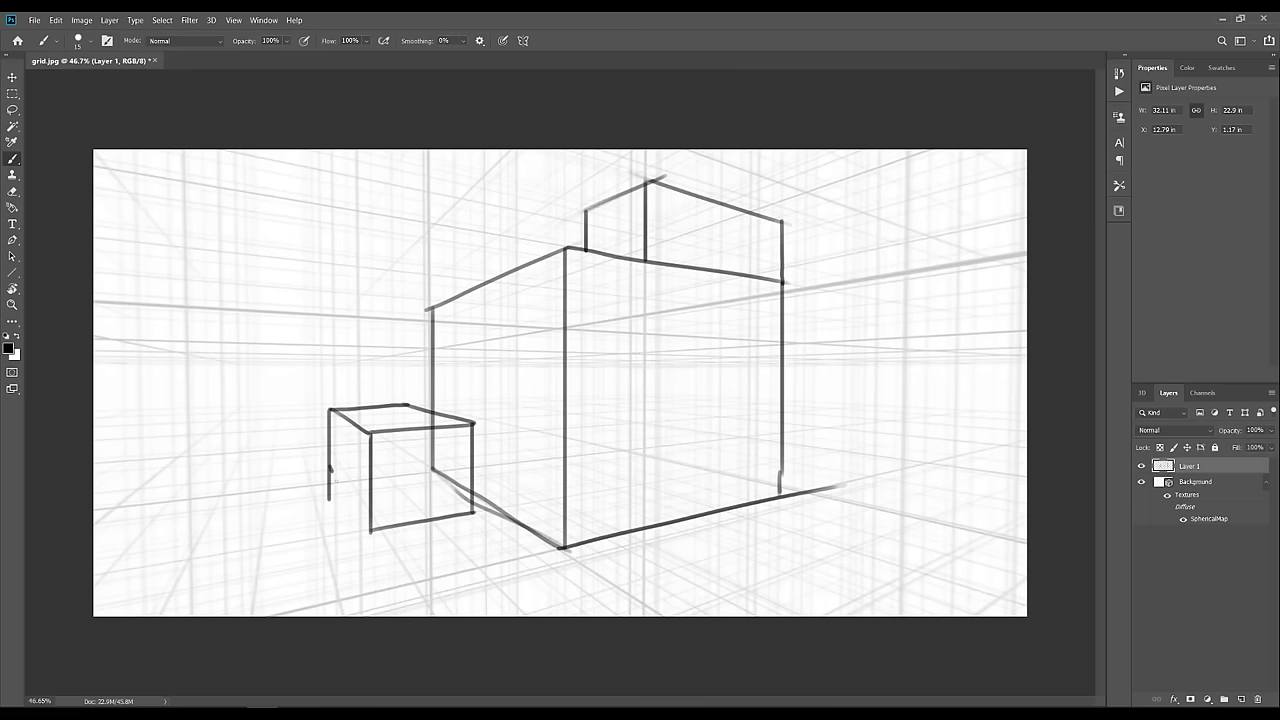
{"action": "mouse_move", "coordinate": [330, 468]}
{"action": "left_mouse_down"}
{"action": "mouse_move", "coordinate": [370, 532]}
{"action": "mouse_move", "coordinate": [323, 486]}
{"action": "mouse_move", "coordinate": [318, 454]}
{"action": "left_mouse_up"}
Erase the large box's edges that show through the small box
{"action": "key", "text": "e"}
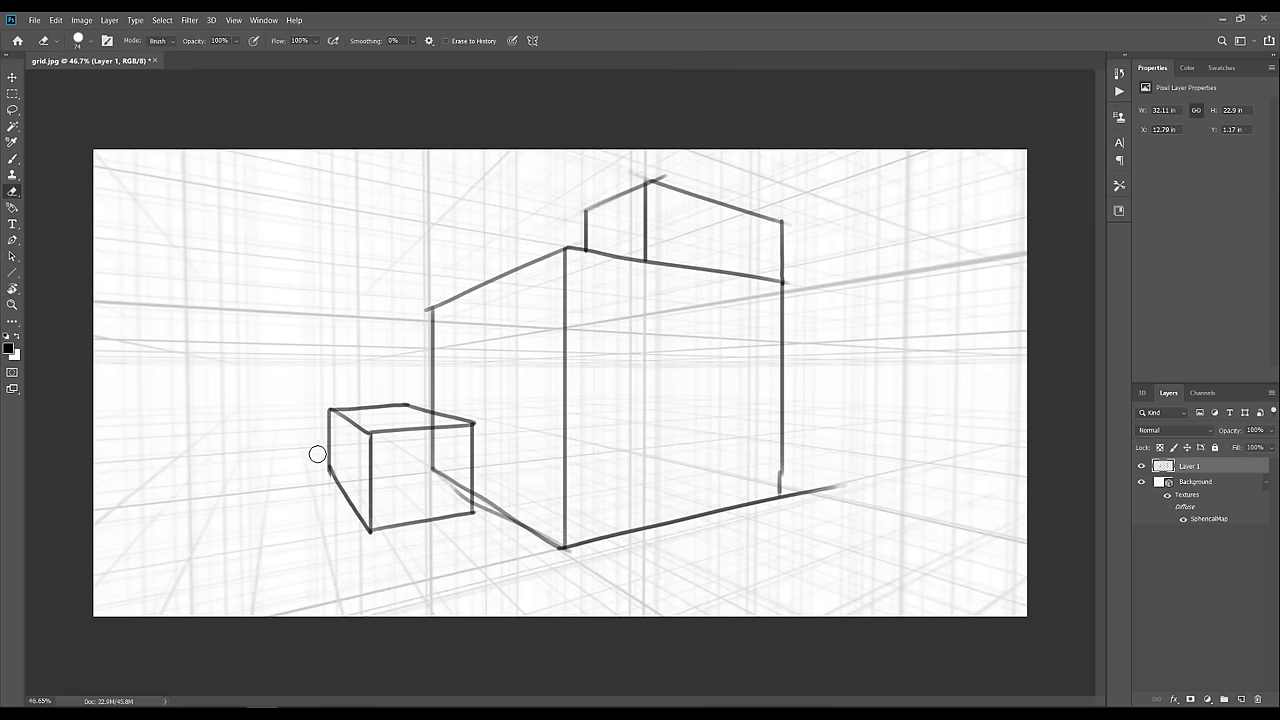
{"action": "key", "text": "b"}
{"action": "key", "text": "s"}
{"action": "key", "text": "e"}
{"action": "mouse_move", "coordinate": [448, 486]}
{"action": "left_mouse_down"}
{"action": "mouse_move", "coordinate": [459, 514]}
{"action": "mouse_move", "coordinate": [457, 489]}
{"action": "mouse_move", "coordinate": [428, 476]}
{"action": "mouse_move", "coordinate": [430, 430]}
{"action": "left_mouse_up"}
{"action": "key", "text": "ctrl+z"}
{"action": "right_click", "coordinate": [433, 421], "text": "alt"}
Draw a tall box rising behind the small and large boxes, with its front corner, receding top edge and short far vertical
{"action": "key", "text": "b"}
{"action": "left_click", "coordinate": [366, 405]}
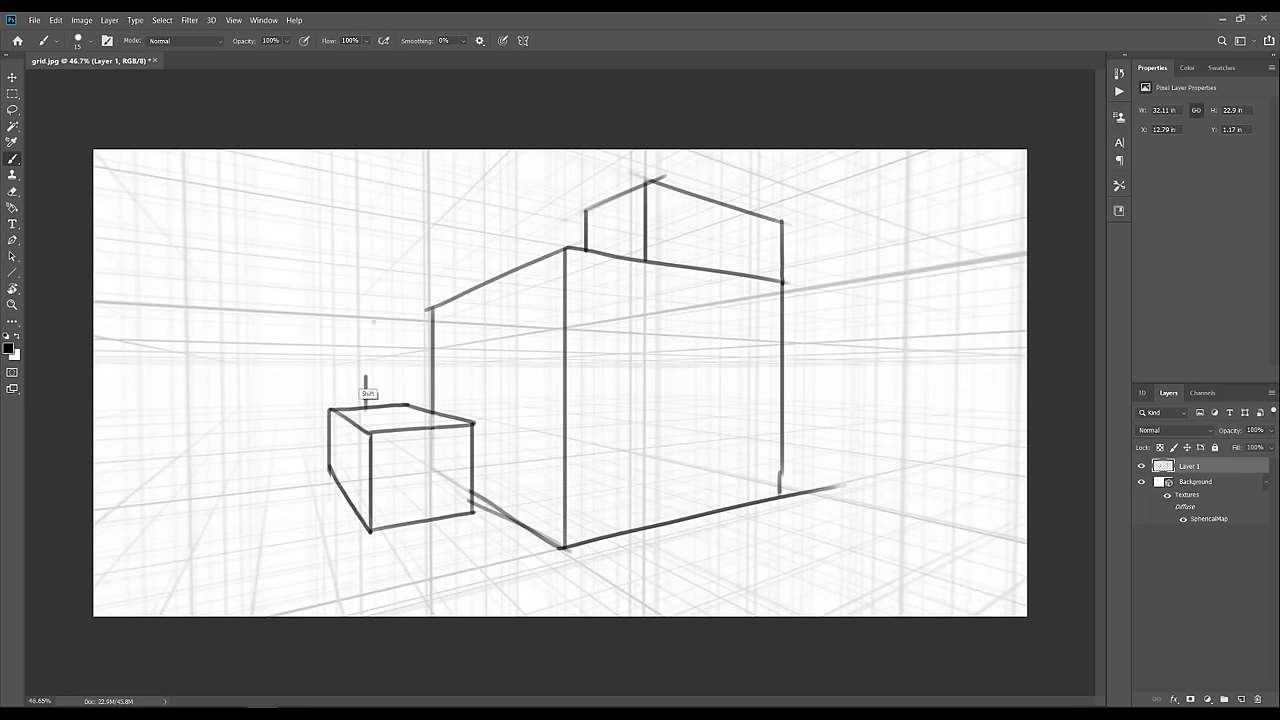
{"action": "left_click", "coordinate": [366, 180], "text": "shift"}
{"action": "mouse_move", "coordinate": [350, 178]}
{"action": "left_mouse_down"}
{"action": "mouse_move", "coordinate": [558, 217]}
{"action": "mouse_move", "coordinate": [542, 256]}
{"action": "left_mouse_up"}
{"action": "left_click_drag", "start_coordinate": [364, 180], "coordinate": [314, 274]}
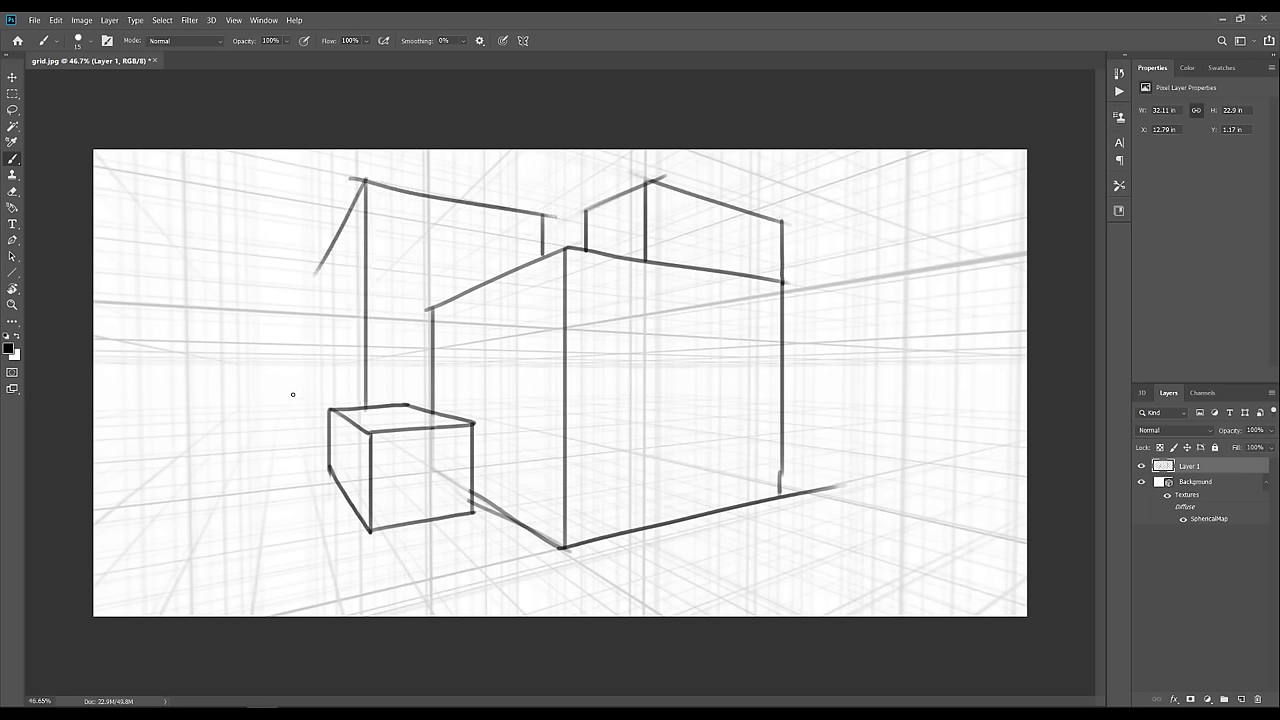
{"action": "key", "text": "ctrl+z"}
Sketch a perspective guide line up to the tall box's top corner and draw the box's narrow left face along it
{"action": "mouse_move", "coordinate": [182, 352]}
{"action": "left_mouse_down"}
{"action": "mouse_move", "coordinate": [332, 393]}
{"action": "mouse_move", "coordinate": [369, 357]}
{"action": "mouse_move", "coordinate": [290, 375]}
{"action": "left_mouse_up"}
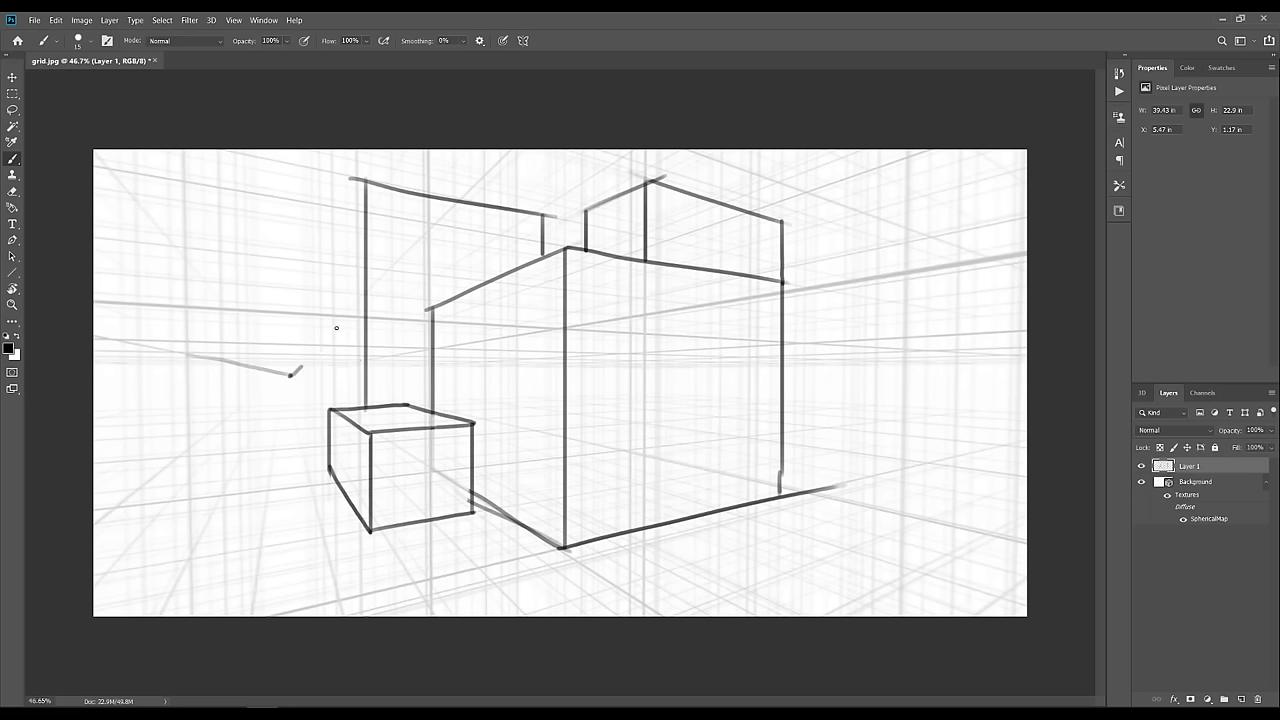
{"action": "key", "text": "ctrl+z"}
{"action": "left_click_drag", "start_coordinate": [290, 375], "coordinate": [376, 160]}
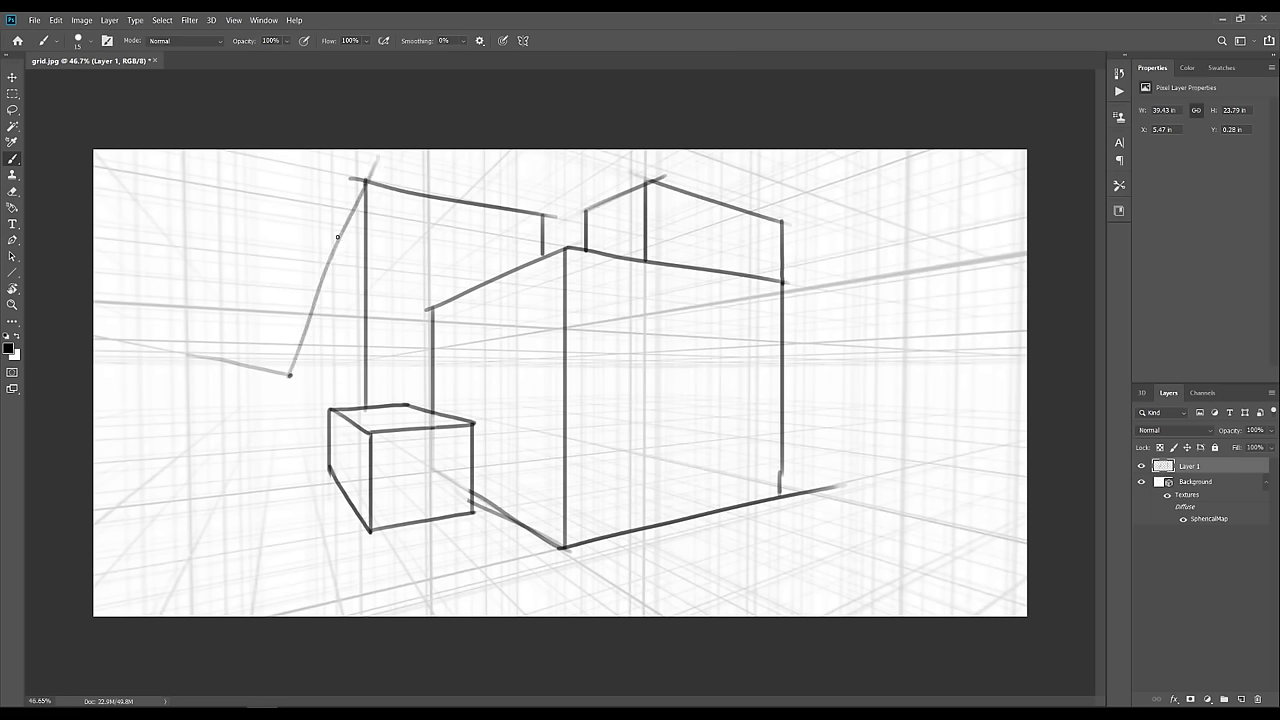
{"action": "left_click_drag", "start_coordinate": [349, 221], "coordinate": [349, 408]}
{"action": "key", "text": "s"}
{"action": "key", "text": "b"}
{"action": "left_click_drag", "start_coordinate": [349, 216], "coordinate": [367, 181]}
{"action": "key", "text": "ctrl+z"}
Erase the overshoot at the tall box's top corner and fade the guide line beside it
{"action": "key", "text": "s"}
{"action": "key", "text": "s"}
{"action": "left_click", "coordinate": [373, 171]}
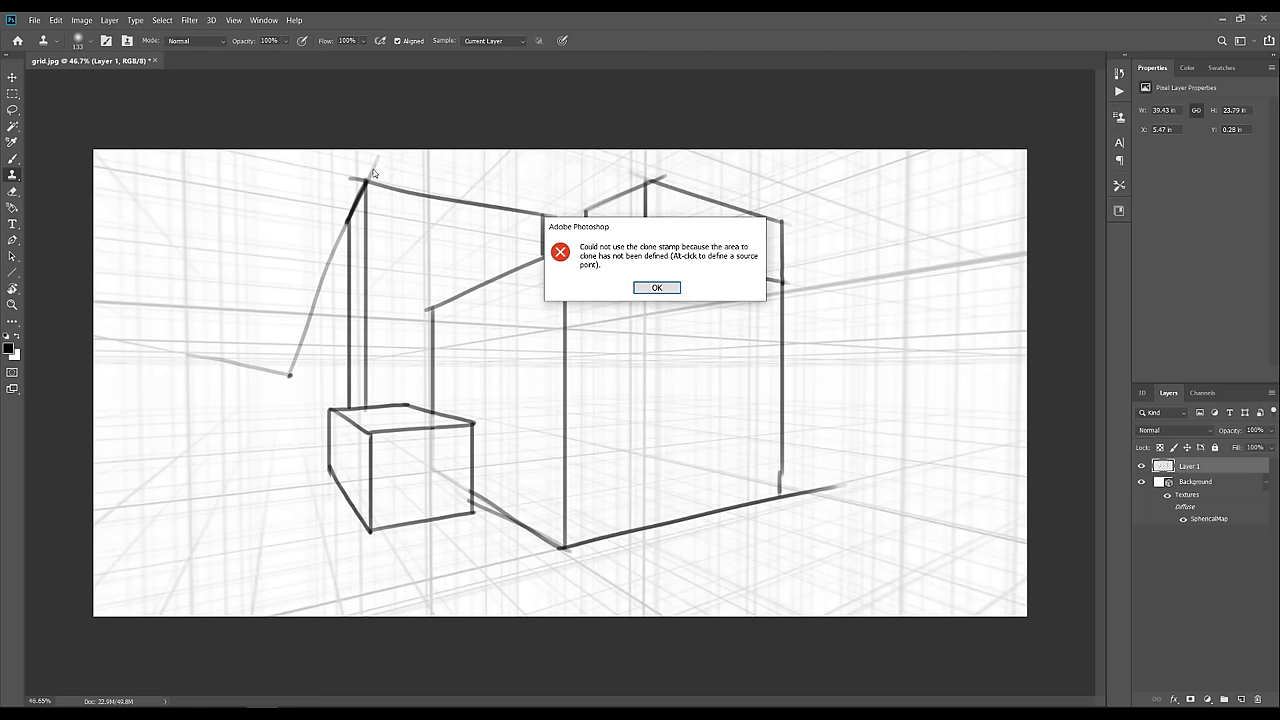
{"action": "key", "text": "Return"}
{"action": "key", "text": "e"}
{"action": "left_click_drag", "start_coordinate": [352, 175], "coordinate": [289, 366]}
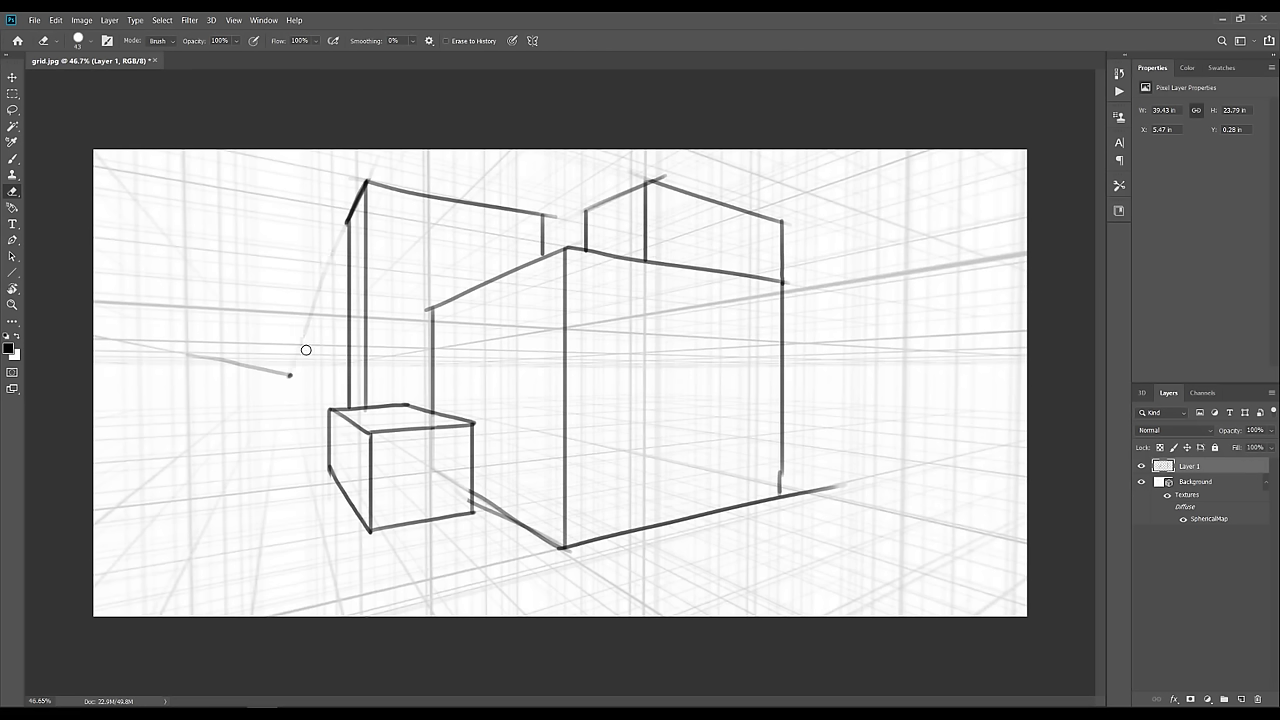
Draw a low box in front of the large box's right face, with its left face edges, top face and far vertical
{"action": "key", "text": "b"}
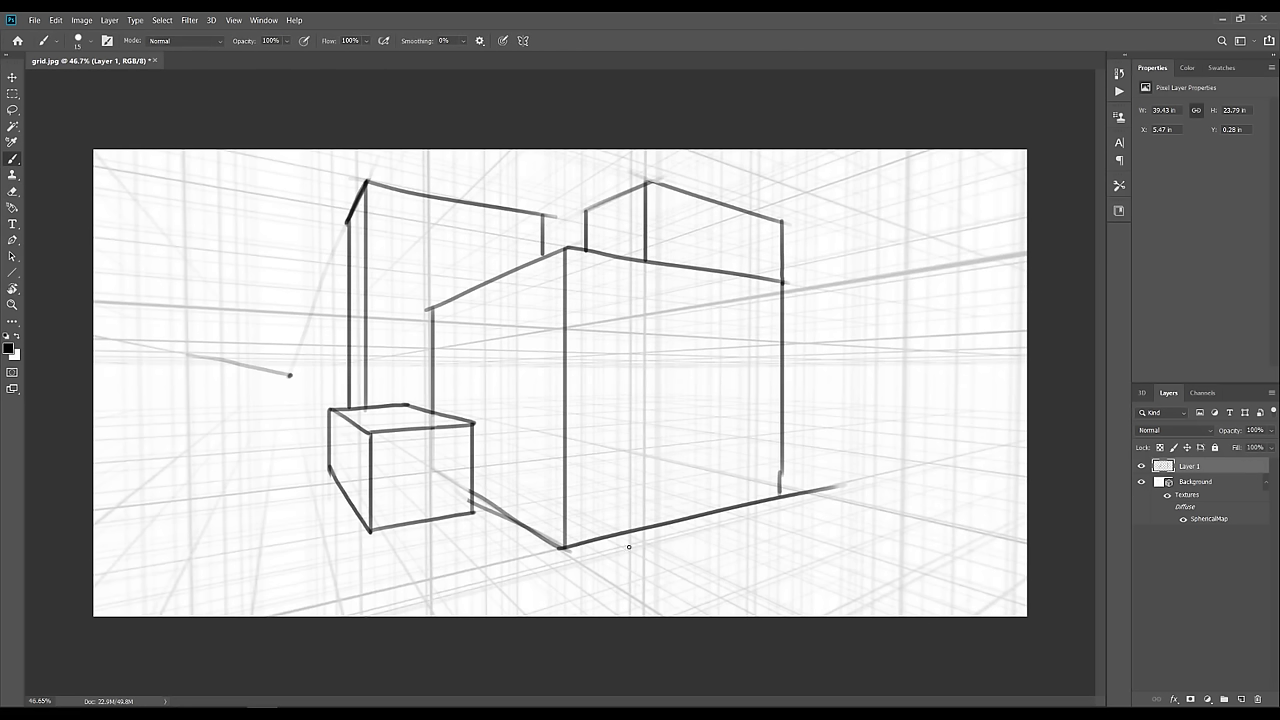
{"action": "left_click_drag", "start_coordinate": [582, 564], "coordinate": [653, 612]}
{"action": "key", "text": "ctrl+z"}
{"action": "left_click_drag", "start_coordinate": [581, 565], "coordinate": [653, 611]}
{"action": "left_click_drag", "start_coordinate": [582, 565], "coordinate": [599, 454]}
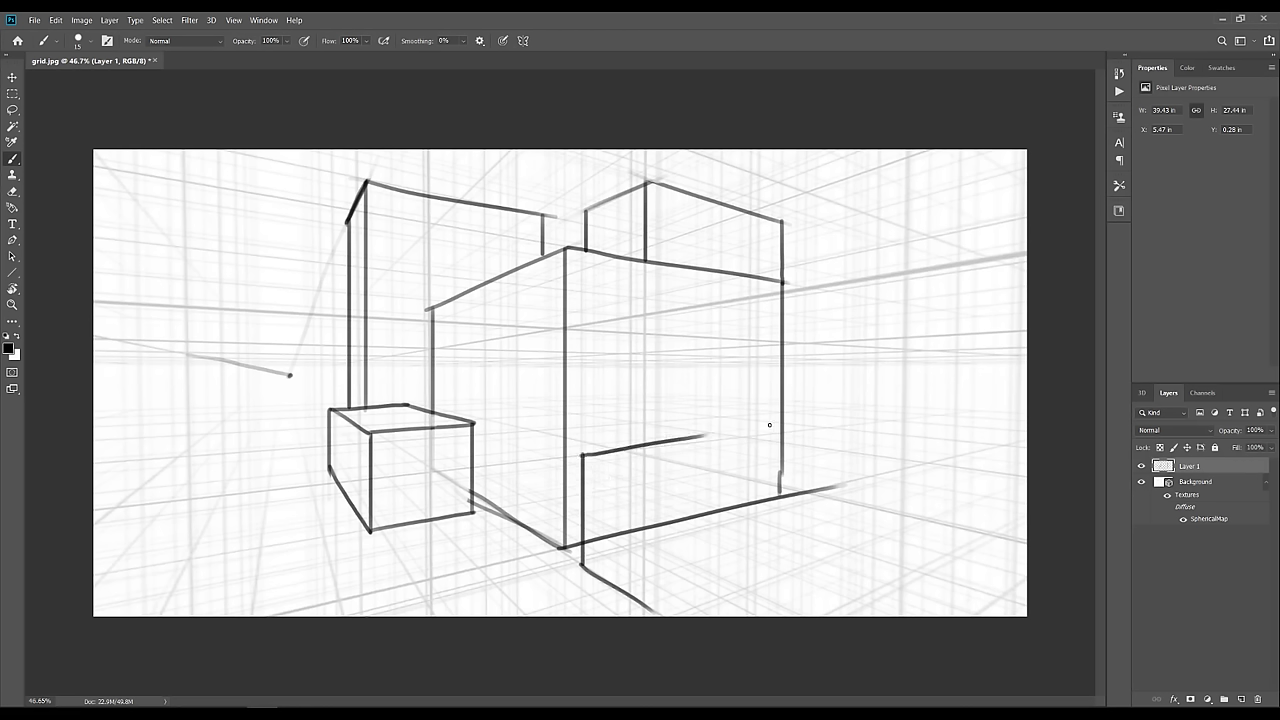
{"action": "left_click_drag", "start_coordinate": [582, 456], "coordinate": [712, 436]}
{"action": "key", "text": "ctrl+z"}
{"action": "left_click_drag", "start_coordinate": [582, 456], "coordinate": [697, 442]}
{"action": "mouse_move", "coordinate": [582, 456]}
{"action": "left_mouse_down"}
{"action": "mouse_move", "coordinate": [676, 484]}
{"action": "mouse_move", "coordinate": [772, 468]}
{"action": "left_mouse_up"}
{"action": "mouse_move", "coordinate": [694, 441]}
{"action": "left_mouse_down"}
{"action": "mouse_move", "coordinate": [806, 457]}
{"action": "mouse_move", "coordinate": [807, 563]}
{"action": "left_mouse_up"}
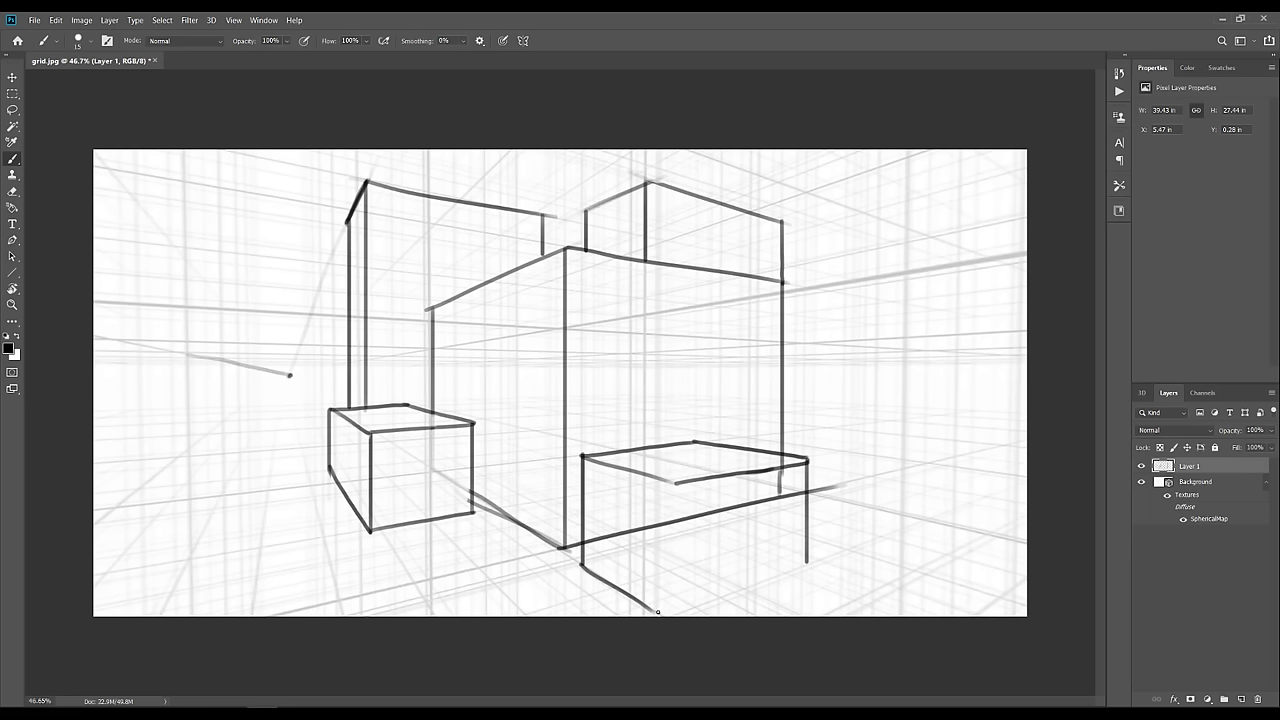
Close the low box with its right base edge and front corner vertical
{"action": "left_click_drag", "start_coordinate": [656, 613], "coordinate": [850, 555]}
{"action": "key", "text": "ctrl+z"}
{"action": "left_click_drag", "start_coordinate": [656, 613], "coordinate": [835, 546]}
{"action": "key", "text": "ctrl+z"}
{"action": "mouse_move", "coordinate": [652, 611]}
{"action": "left_mouse_down"}
{"action": "mouse_move", "coordinate": [825, 557]}
{"action": "mouse_move", "coordinate": [670, 616]}
{"action": "left_mouse_up"}
{"action": "key", "text": "ctrl+z"}
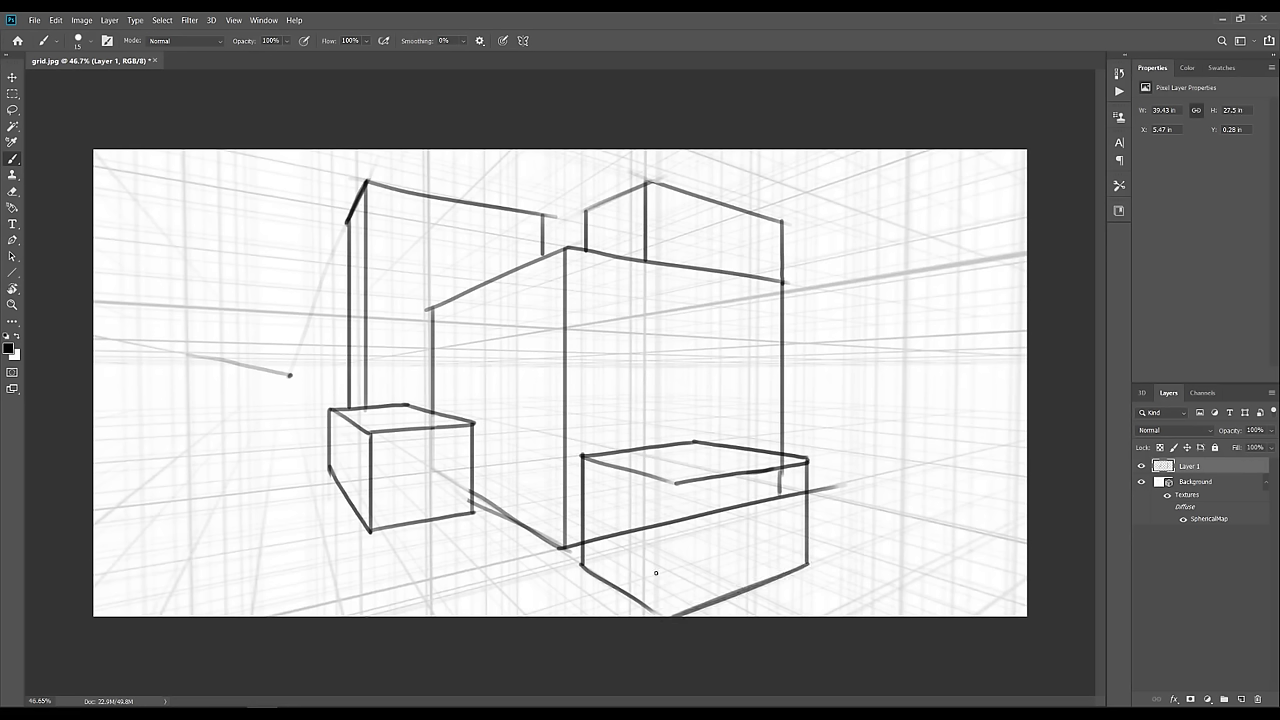
{"action": "left_click_drag", "start_coordinate": [670, 488], "coordinate": [663, 616]}
{"action": "key", "text": "ctrl+z"}
{"action": "left_click_drag", "start_coordinate": [671, 483], "coordinate": [662, 616]}
{"action": "key", "text": "ctrl+z"}
{"action": "left_click_drag", "start_coordinate": [670, 482], "coordinate": [668, 592]}
Redraw the low box's top face as a raised lid and erase the old top edges and hidden lines behind it
{"action": "mouse_move", "coordinate": [585, 458]}
{"action": "left_mouse_down"}
{"action": "mouse_move", "coordinate": [585, 422]}
{"action": "mouse_move", "coordinate": [690, 503]}
{"action": "left_mouse_up"}
{"action": "key", "text": "ctrl+z"}
{"action": "key", "text": "ctrl+z"}
{"action": "mouse_move", "coordinate": [585, 424]}
{"action": "left_mouse_down"}
{"action": "mouse_move", "coordinate": [668, 481]}
{"action": "mouse_move", "coordinate": [694, 416]}
{"action": "left_mouse_up"}
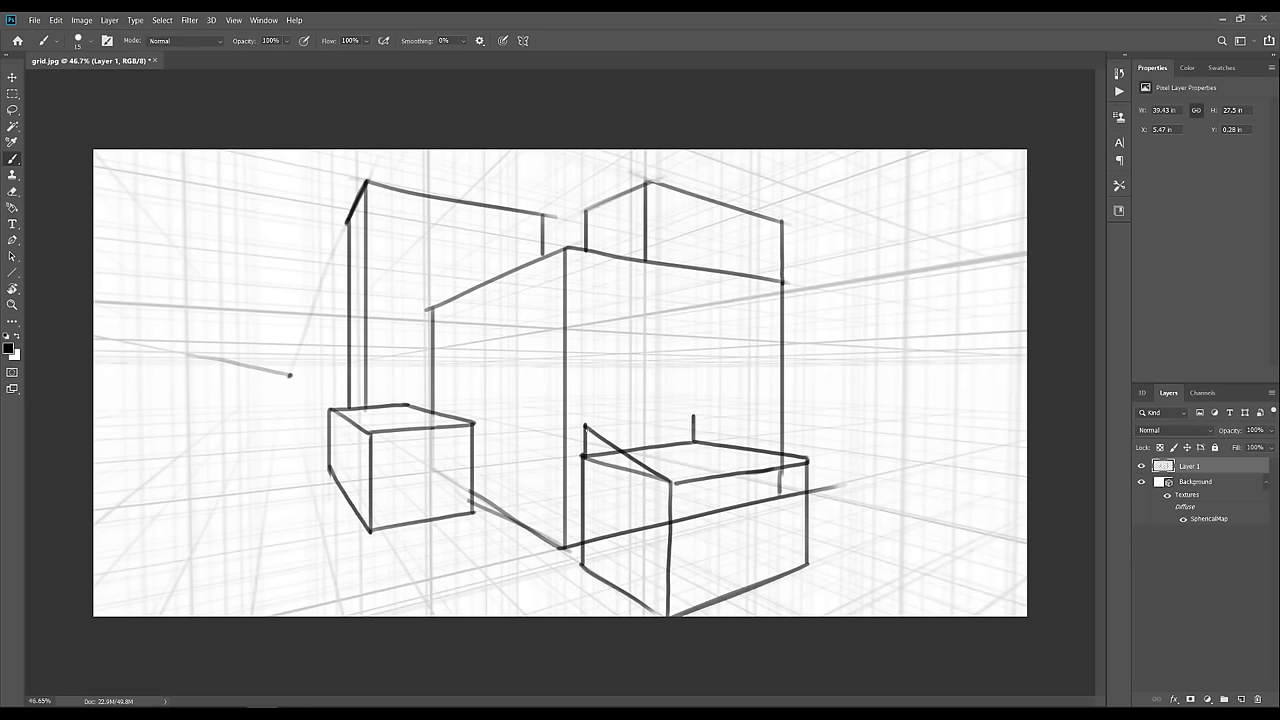
{"action": "left_click_drag", "start_coordinate": [585, 425], "coordinate": [694, 416]}
{"action": "key", "text": "ctrl+z"}
{"action": "key", "text": "ctrl+z"}
{"action": "mouse_move", "coordinate": [585, 428]}
{"action": "left_mouse_down"}
{"action": "mouse_move", "coordinate": [708, 416]}
{"action": "mouse_move", "coordinate": [812, 459]}
{"action": "mouse_move", "coordinate": [707, 445]}
{"action": "mouse_move", "coordinate": [592, 456]}
{"action": "mouse_move", "coordinate": [622, 454]}
{"action": "mouse_move", "coordinate": [592, 462]}
{"action": "mouse_move", "coordinate": [650, 476]}
{"action": "mouse_move", "coordinate": [643, 510]}
{"action": "mouse_move", "coordinate": [591, 537]}
{"action": "mouse_move", "coordinate": [800, 490]}
{"action": "mouse_move", "coordinate": [782, 470]}
{"action": "left_mouse_up"}
{"action": "key", "text": "ctrl+z"}
{"action": "key", "text": "e"}
{"action": "key", "text": "b"}
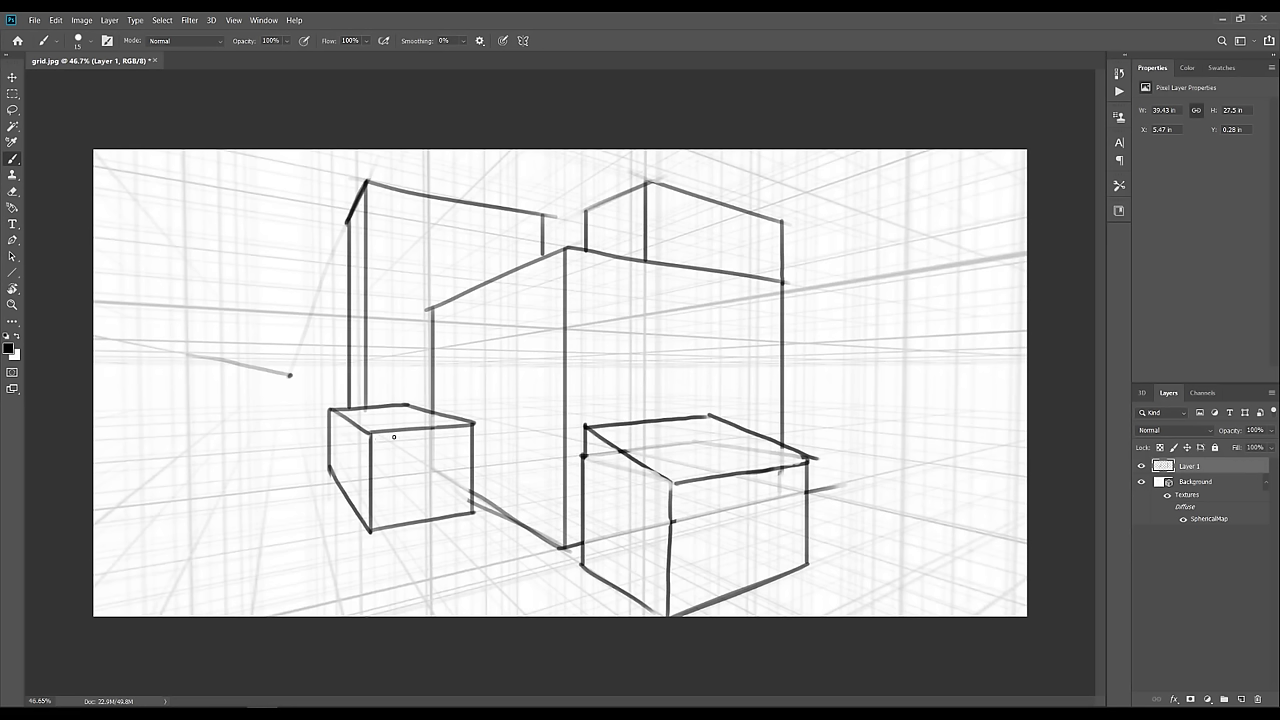
Redraw the small box's front corner vertical slightly inward and erase its old front and left edges
{"action": "left_click_drag", "start_coordinate": [386, 436], "coordinate": [388, 530]}
{"action": "key", "text": "e"}
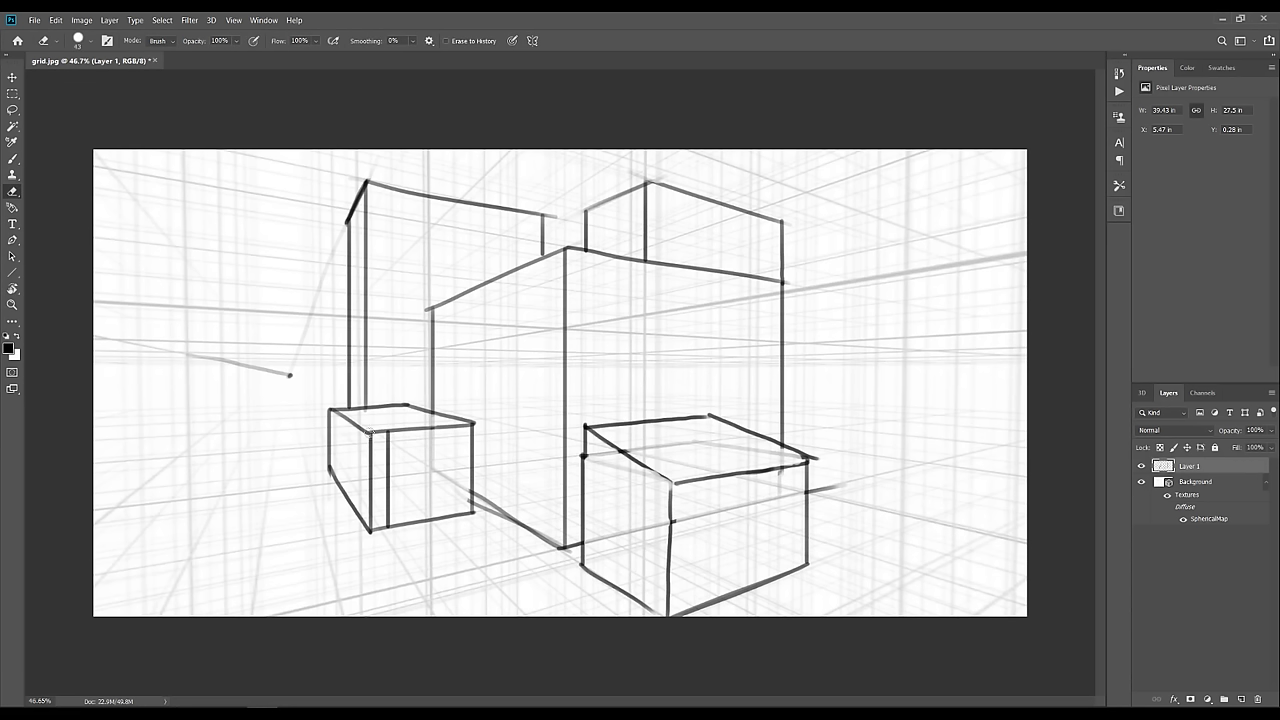
{"action": "left_click_drag", "start_coordinate": [370, 430], "coordinate": [367, 536]}
{"action": "key", "text": "b"}
{"action": "mouse_move", "coordinate": [340, 411]}
{"action": "left_mouse_down"}
{"action": "mouse_move", "coordinate": [388, 432]}
{"action": "mouse_move", "coordinate": [344, 482]}
{"action": "left_mouse_up"}
{"action": "key", "text": "e"}
{"action": "left_click_drag", "start_coordinate": [330, 398], "coordinate": [342, 534]}
{"action": "key", "text": "b"}
{"action": "key", "text": "e"}
{"action": "mouse_move", "coordinate": [371, 439]}
{"action": "left_mouse_down"}
{"action": "mouse_move", "coordinate": [363, 431]}
{"action": "mouse_move", "coordinate": [350, 506]}
{"action": "mouse_move", "coordinate": [364, 523]}
{"action": "left_mouse_up"}
{"action": "key", "text": "b"}
{"action": "left_click_drag", "start_coordinate": [346, 411], "coordinate": [346, 486]}
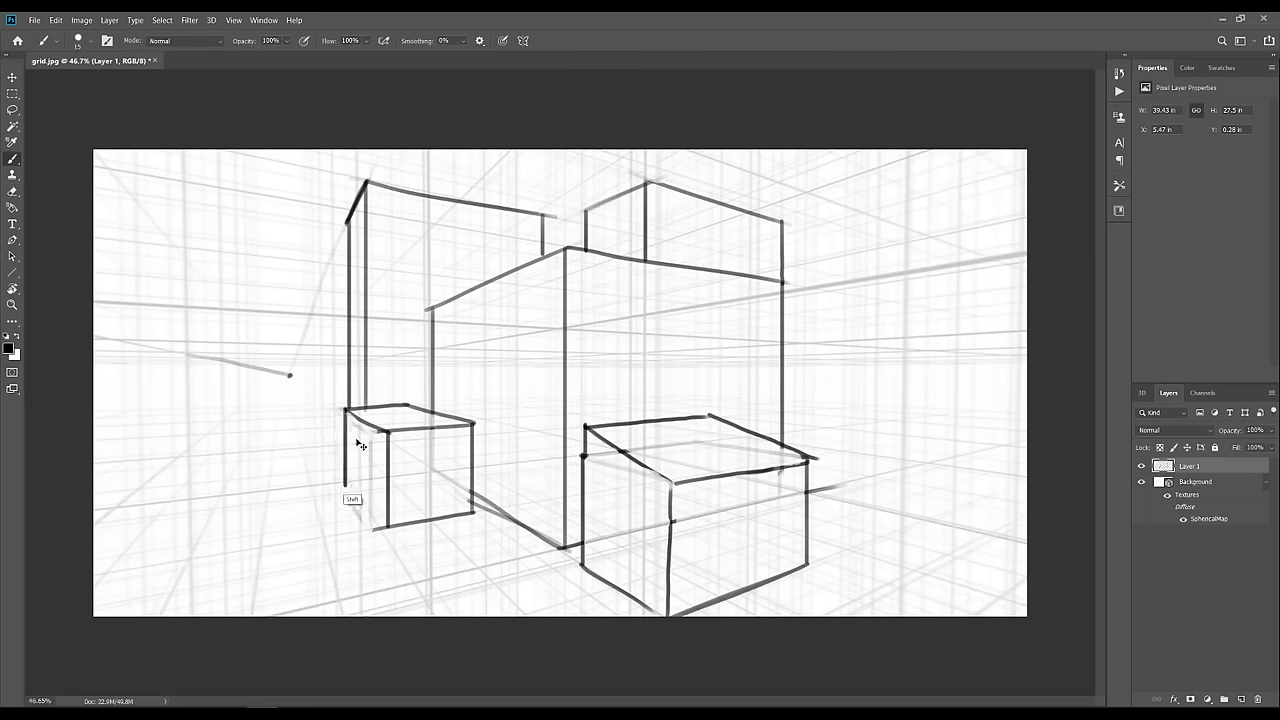
Redraw the small box's left vertical and left base edge to match the narrower shape
{"action": "key", "text": "ctrl+z"}
{"action": "left_click_drag", "start_coordinate": [344, 408], "coordinate": [343, 484]}
{"action": "key", "text": "ctrl+z"}
{"action": "left_click_drag", "start_coordinate": [386, 525], "coordinate": [345, 476]}
{"action": "key", "text": "e"}
{"action": "left_click", "coordinate": [342, 481]}
{"action": "key", "text": "b"}
Redraw the small box's top edges with a raised back and right corner
{"action": "mouse_move", "coordinate": [437, 414]}
{"action": "left_mouse_down"}
{"action": "mouse_move", "coordinate": [463, 405]}
{"action": "mouse_move", "coordinate": [470, 426]}
{"action": "mouse_move", "coordinate": [413, 410]}
{"action": "mouse_move", "coordinate": [430, 408]}
{"action": "mouse_move", "coordinate": [350, 408]}
{"action": "mouse_move", "coordinate": [468, 404]}
{"action": "mouse_move", "coordinate": [394, 432]}
{"action": "left_mouse_up"}
{"action": "key", "text": "e"}
{"action": "key", "text": "b"}
{"action": "key", "text": "ctrl+z"}
{"action": "key", "text": "e"}
{"action": "key", "text": "b"}
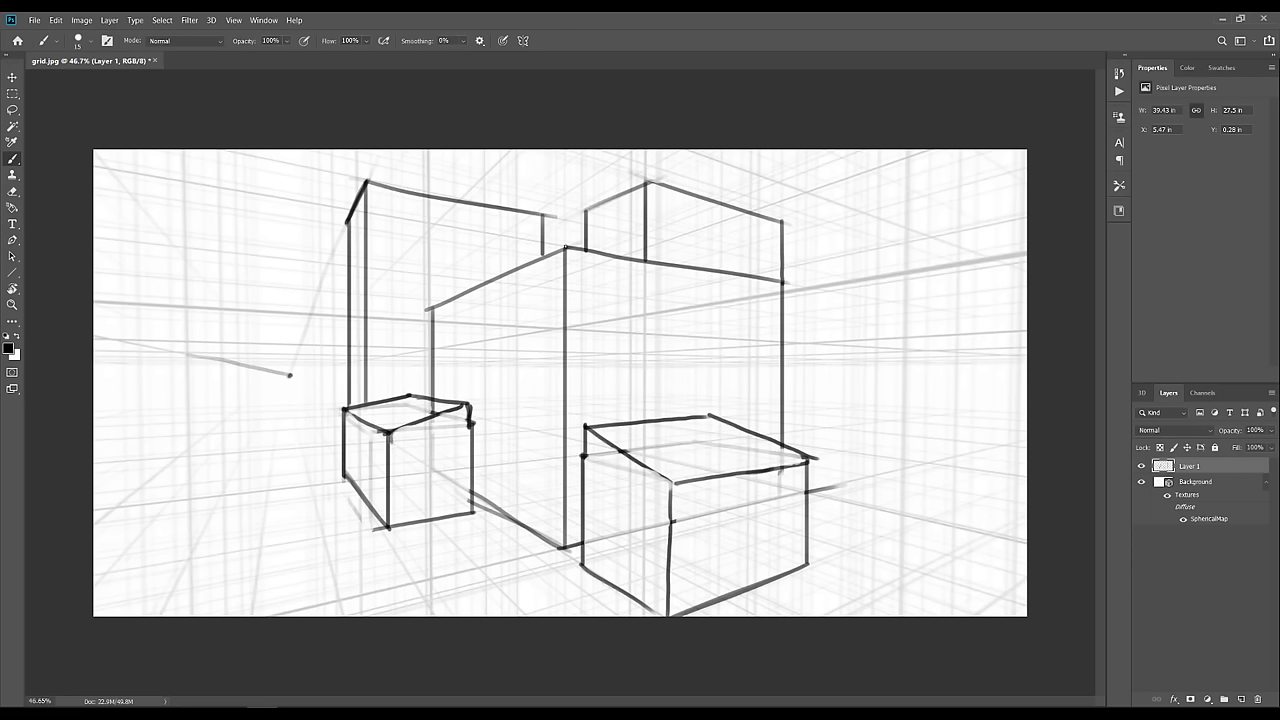
Sketch a doorway on the upper block's right face and a small raised block on its roof
{"action": "mouse_move", "coordinate": [686, 223]}
{"action": "left_mouse_down"}
{"action": "mouse_move", "coordinate": [686, 266]}
{"action": "mouse_move", "coordinate": [729, 235]}
{"action": "mouse_move", "coordinate": [713, 226]}
{"action": "mouse_move", "coordinate": [713, 268]}
{"action": "left_mouse_up"}
{"action": "key", "text": "ctrl+z"}
{"action": "mouse_move", "coordinate": [654, 187]}
{"action": "left_mouse_down"}
{"action": "mouse_move", "coordinate": [654, 167]}
{"action": "mouse_move", "coordinate": [690, 180]}
{"action": "mouse_move", "coordinate": [622, 187]}
{"action": "mouse_move", "coordinate": [646, 183]}
{"action": "left_mouse_up"}
{"action": "key", "text": "ctrl+z"}
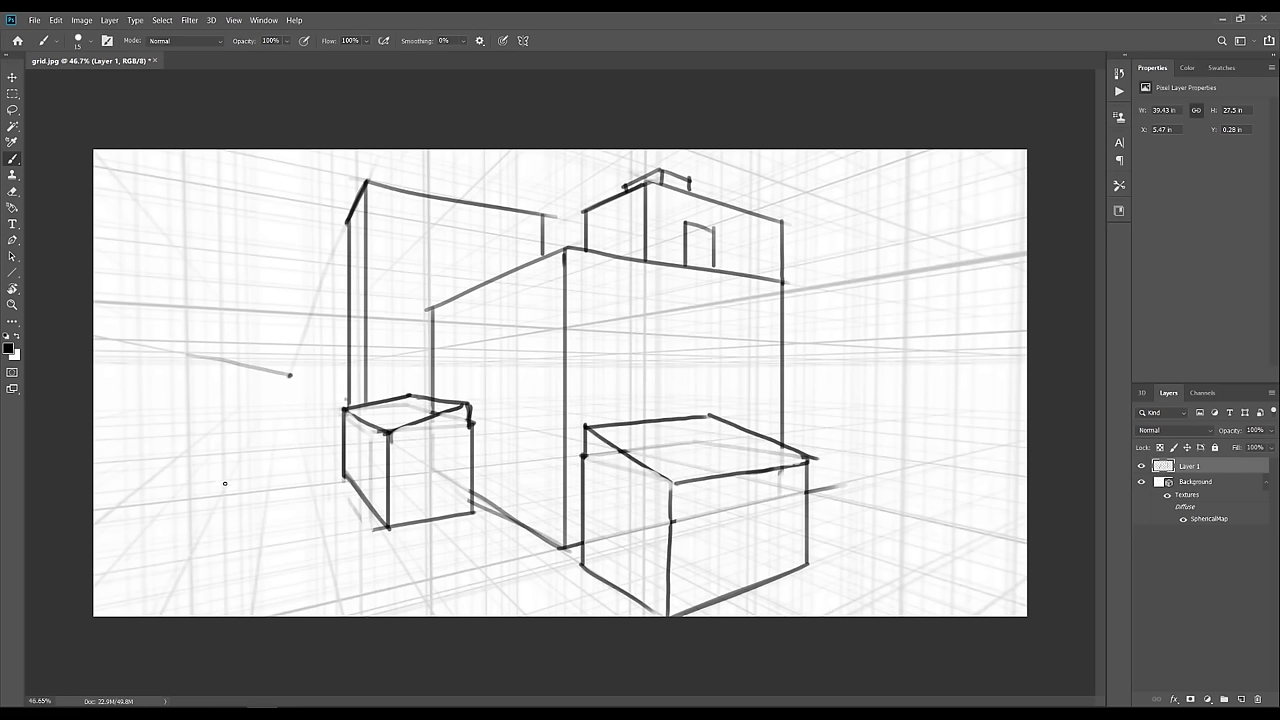
Draw a tall building's corner vertical near the canvas's left side and its steep top edge rising off the canvas
{"action": "mouse_move", "coordinate": [225, 483]}
{"action": "left_mouse_down"}
{"action": "mouse_move", "coordinate": [222, 251]}
{"action": "mouse_move", "coordinate": [225, 503]}
{"action": "mouse_move", "coordinate": [215, 202]}
{"action": "left_mouse_up"}
{"action": "key", "text": "ctrl+z"}
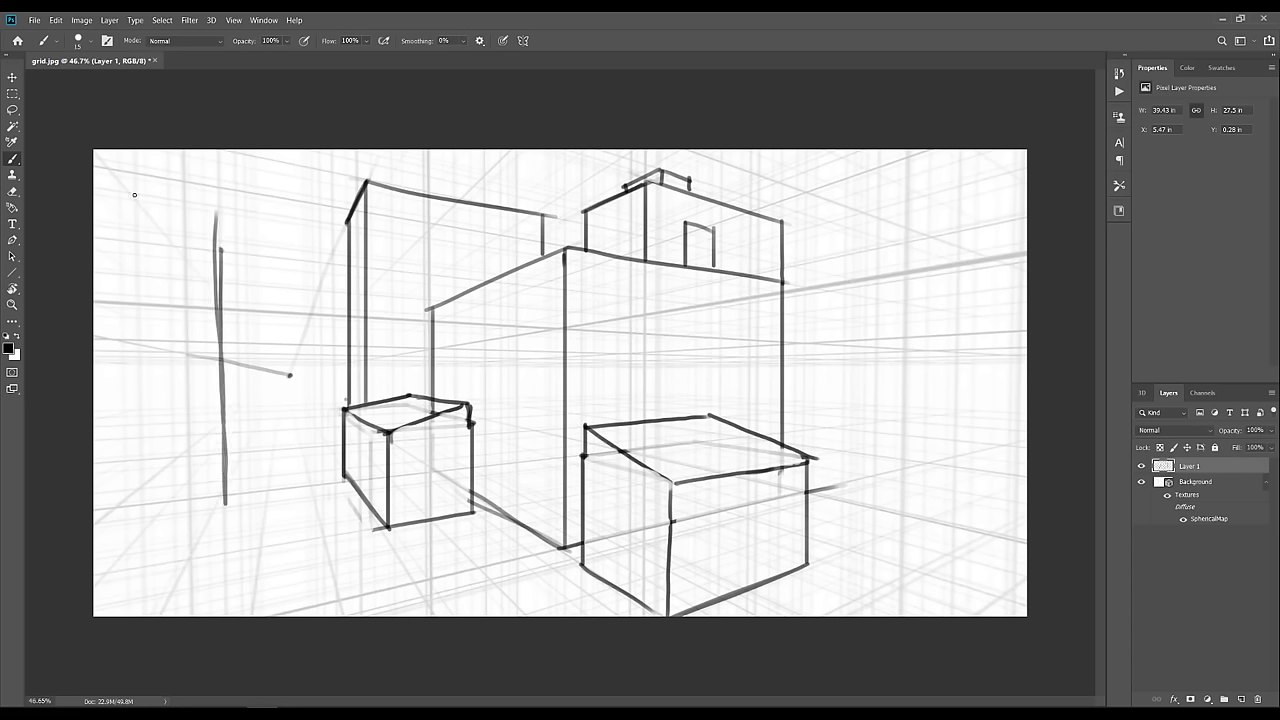
{"action": "left_click_drag", "start_coordinate": [133, 199], "coordinate": [216, 309]}
{"action": "key", "text": "ctrl+z"}
{"action": "left_click_drag", "start_coordinate": [120, 178], "coordinate": [232, 310]}
{"action": "key", "text": "ctrl+z"}
{"action": "key", "text": "ctrl+z"}
{"action": "left_click_drag", "start_coordinate": [182, 152], "coordinate": [221, 250]}
{"action": "key", "text": "ctrl+z"}
{"action": "mouse_move", "coordinate": [176, 172]}
{"action": "left_mouse_down"}
{"action": "mouse_move", "coordinate": [290, 376]}
{"action": "mouse_move", "coordinate": [165, 150]}
{"action": "left_mouse_up"}
Erase the far-left building's stray corner lines and redraw its corner as a single vertical
{"action": "key", "text": "e"}
{"action": "left_click_drag", "start_coordinate": [226, 258], "coordinate": [281, 364]}
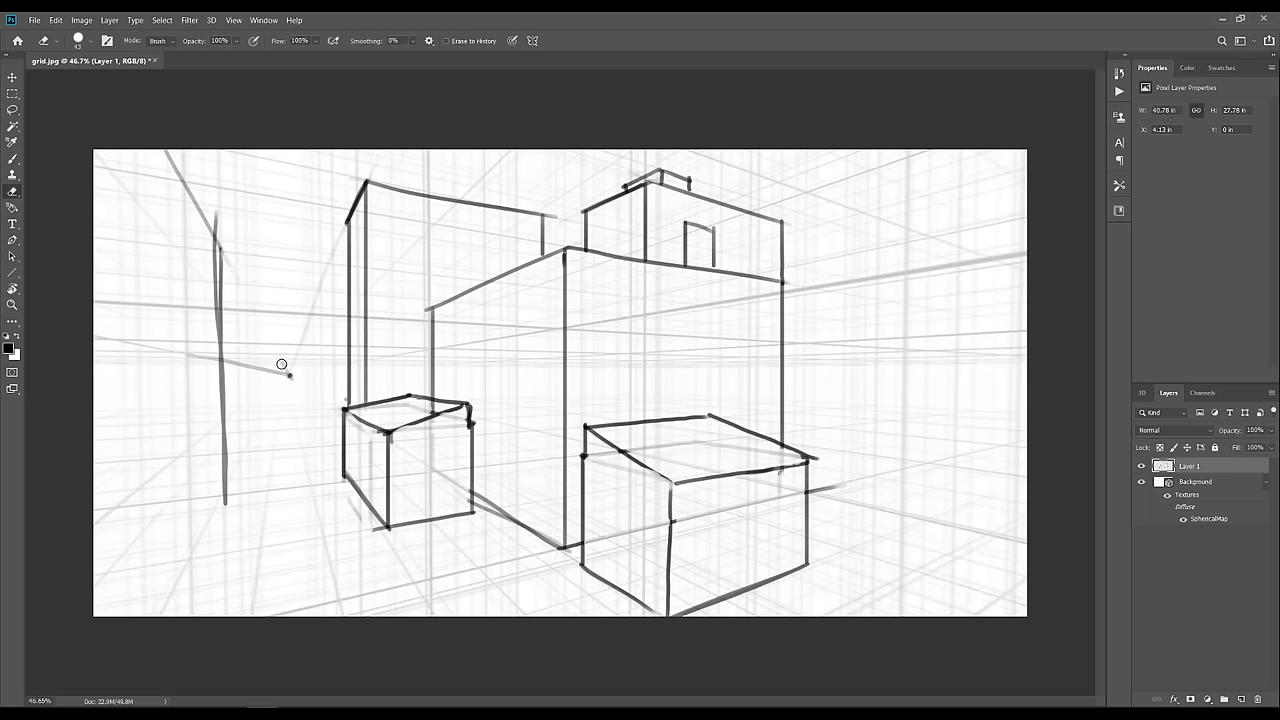
{"action": "mouse_move", "coordinate": [222, 250]}
{"action": "left_mouse_down"}
{"action": "mouse_move", "coordinate": [218, 312]}
{"action": "mouse_move", "coordinate": [211, 289]}
{"action": "mouse_move", "coordinate": [218, 247]}
{"action": "mouse_move", "coordinate": [220, 386]}
{"action": "left_mouse_up"}
{"action": "key", "text": "b"}
{"action": "key", "text": "ctrl+z"}
{"action": "left_click_drag", "start_coordinate": [216, 230], "coordinate": [218, 418]}
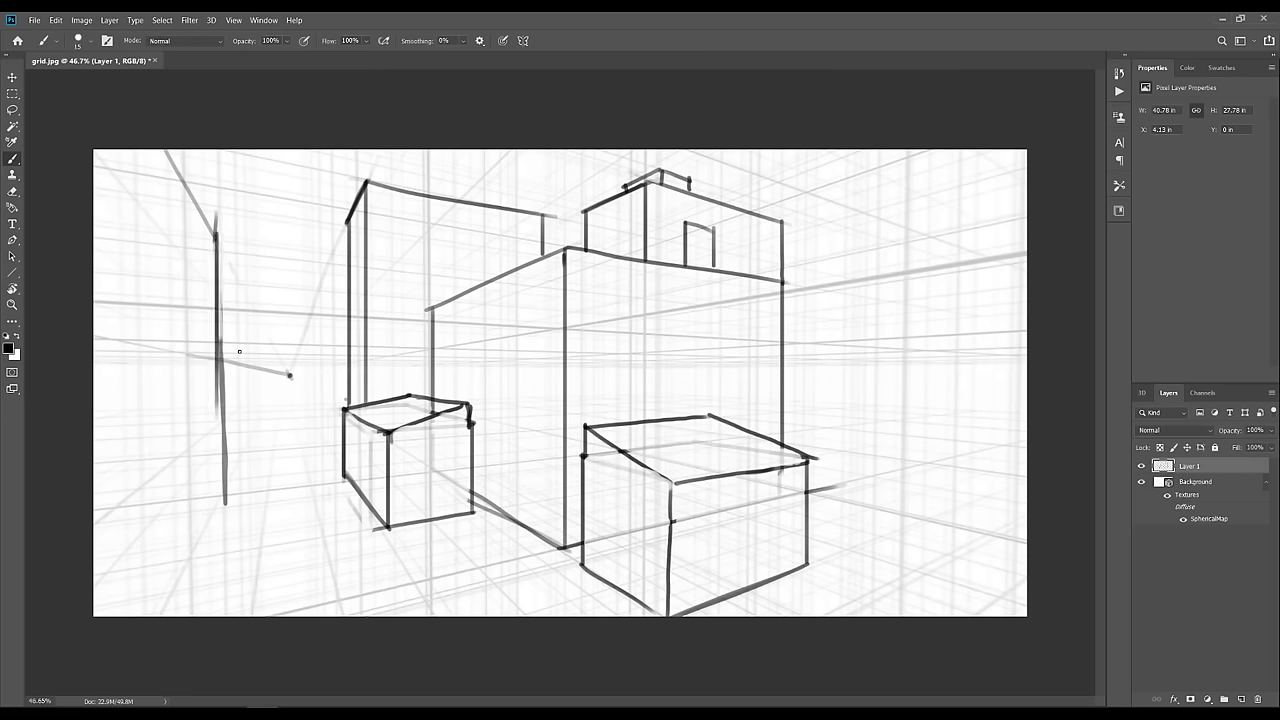
{"action": "key", "text": "ctrl+z"}
{"action": "left_click_drag", "start_coordinate": [217, 232], "coordinate": [214, 453]}
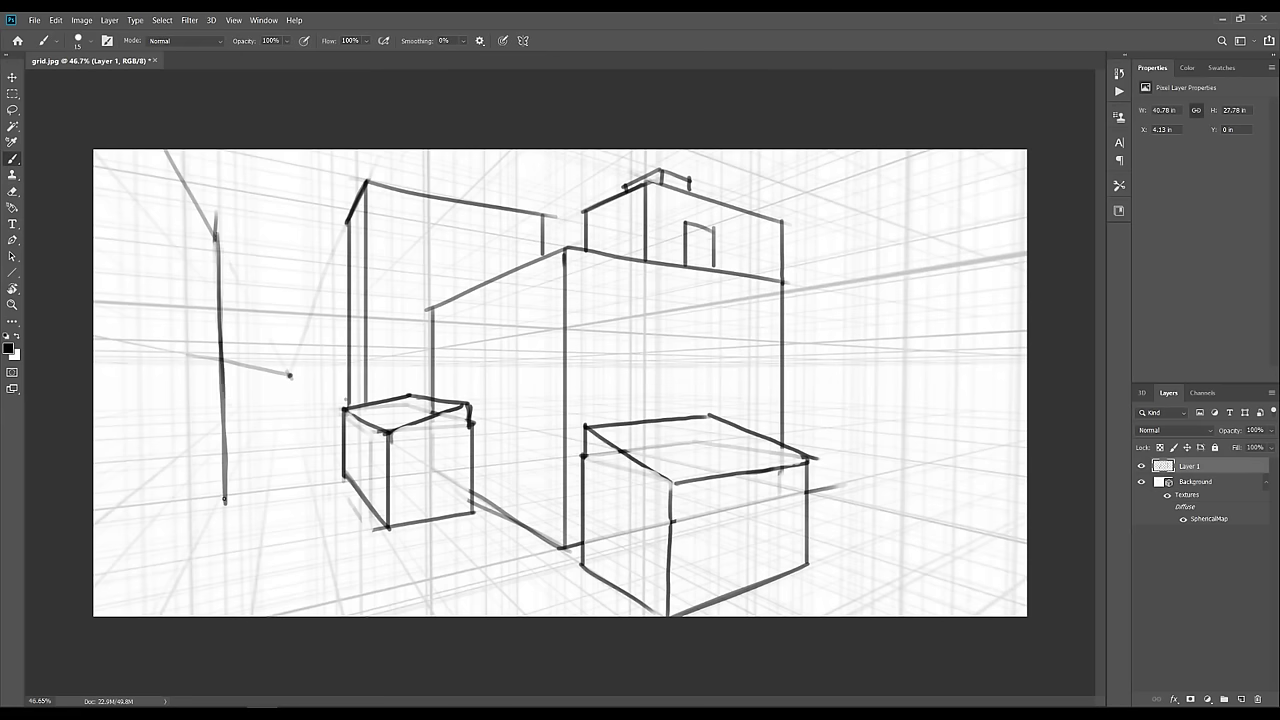
Draw the far-left building's base edge running down off the canvas and clean up its bottom corner
{"action": "left_click_drag", "start_coordinate": [224, 497], "coordinate": [160, 615]}
{"action": "key", "text": "ctrl+z"}
{"action": "key", "text": "e"}
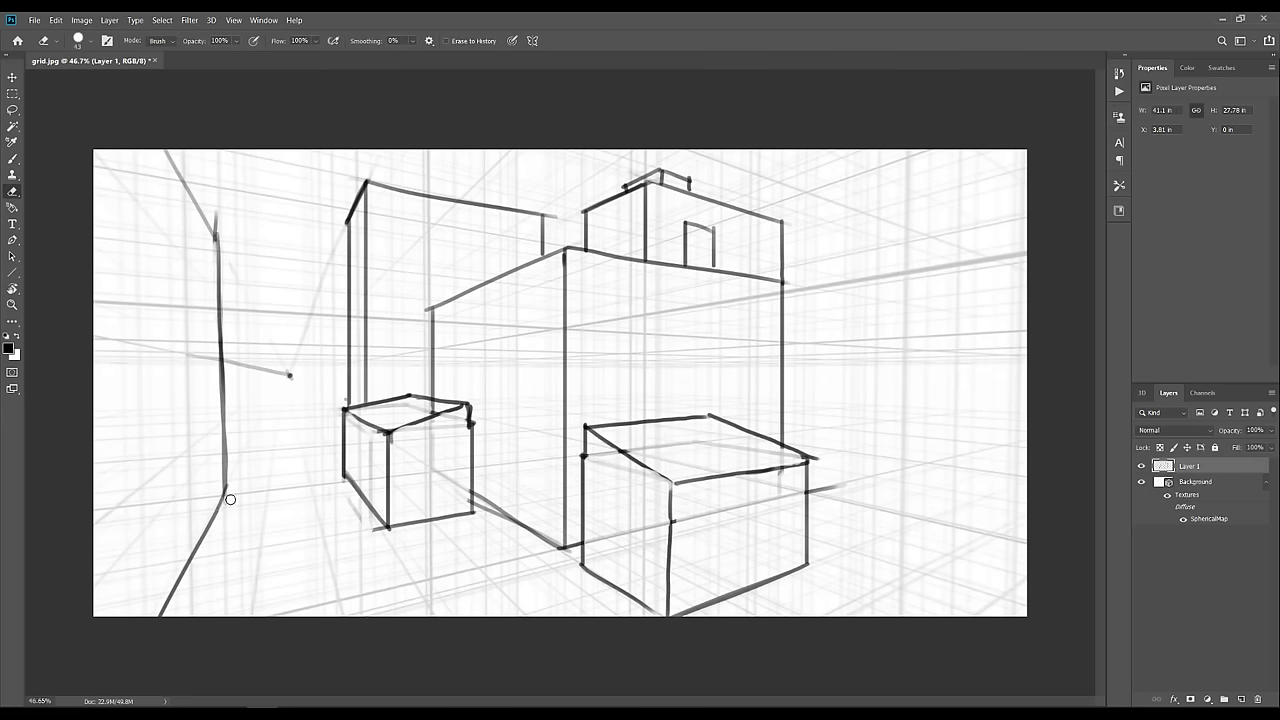
{"action": "key", "text": "b"}
Draw a full-height second vertical on the far-left building's face
{"action": "left_click_drag", "start_coordinate": [185, 570], "coordinate": [186, 200]}
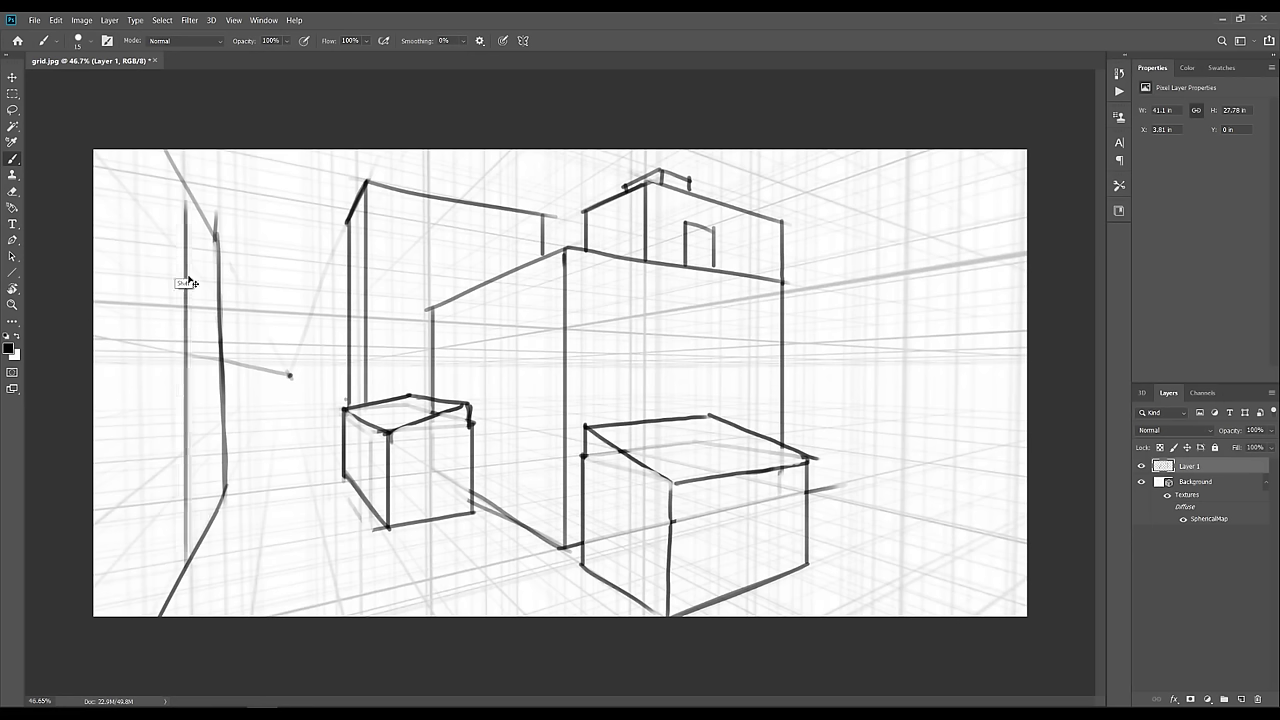
{"action": "key", "text": "ctrl+z"}
{"action": "left_click_drag", "start_coordinate": [134, 157], "coordinate": [139, 482]}
{"action": "left_click_drag", "start_coordinate": [138, 546], "coordinate": [139, 616]}
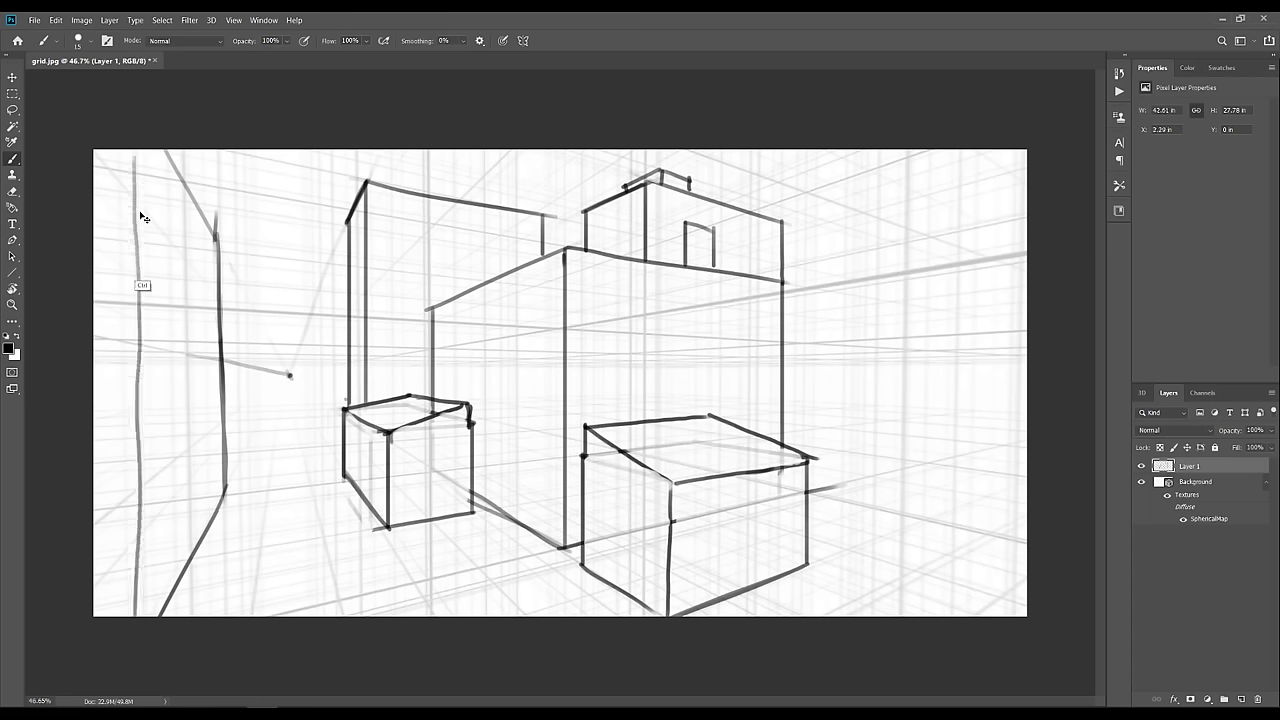
{"action": "key", "text": "ctrl+z"}
{"action": "left_click_drag", "start_coordinate": [138, 152], "coordinate": [140, 615]}
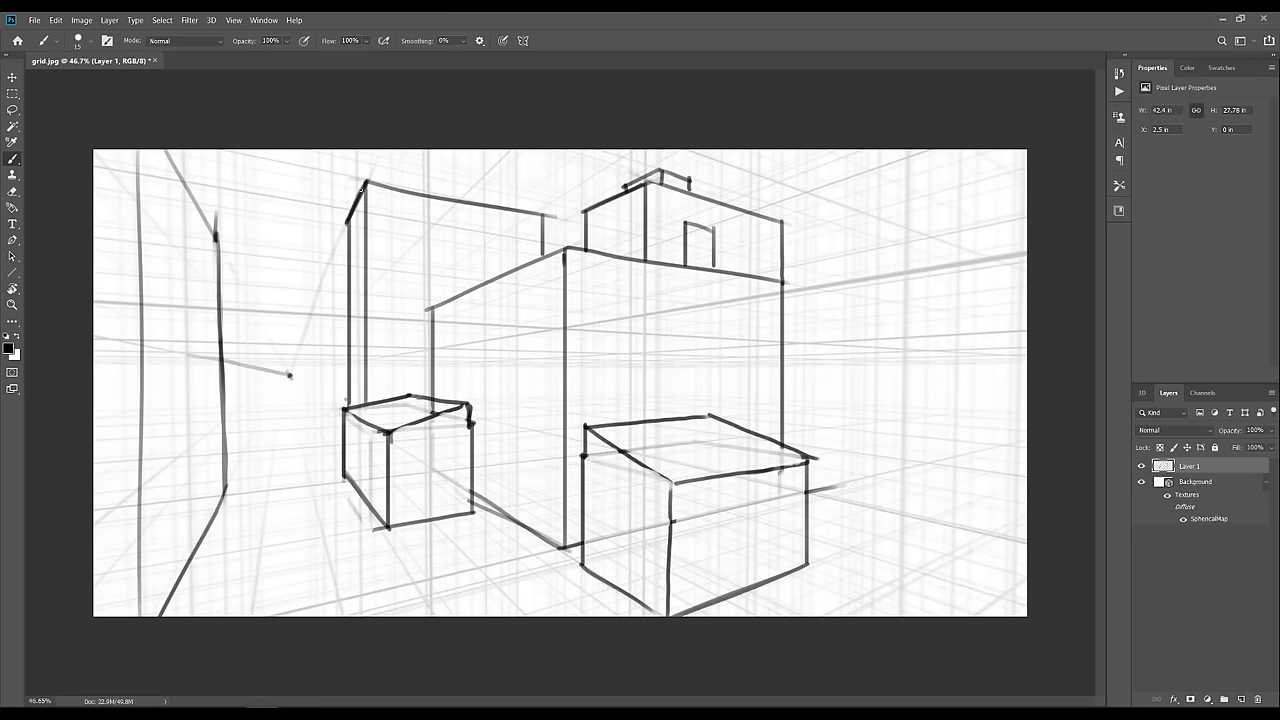
Extend the far-left building's corner upward and draw a sagging cable from the large box's top-left corner to above it
{"action": "mouse_move", "coordinate": [362, 188]}
{"action": "left_mouse_down"}
{"action": "mouse_move", "coordinate": [300, 276]}
{"action": "mouse_move", "coordinate": [216, 224]}
{"action": "mouse_move", "coordinate": [216, 174]}
{"action": "left_mouse_up"}
{"action": "key", "text": "ctrl+z"}
{"action": "key", "text": "ctrl+z"}
{"action": "left_click_drag", "start_coordinate": [216, 243], "coordinate": [215, 193]}
{"action": "left_click_drag", "start_coordinate": [267, 328], "coordinate": [196, 150]}
{"action": "key", "text": "ctrl+z"}
{"action": "mouse_move", "coordinate": [216, 200]}
{"action": "left_mouse_down"}
{"action": "mouse_move", "coordinate": [198, 151]}
{"action": "mouse_move", "coordinate": [268, 272]}
{"action": "mouse_move", "coordinate": [446, 264]}
{"action": "mouse_move", "coordinate": [440, 292]}
{"action": "mouse_move", "coordinate": [412, 330]}
{"action": "mouse_move", "coordinate": [213, 190]}
{"action": "mouse_move", "coordinate": [211, 173]}
{"action": "left_mouse_up"}
{"action": "key", "text": "ctrl+z"}
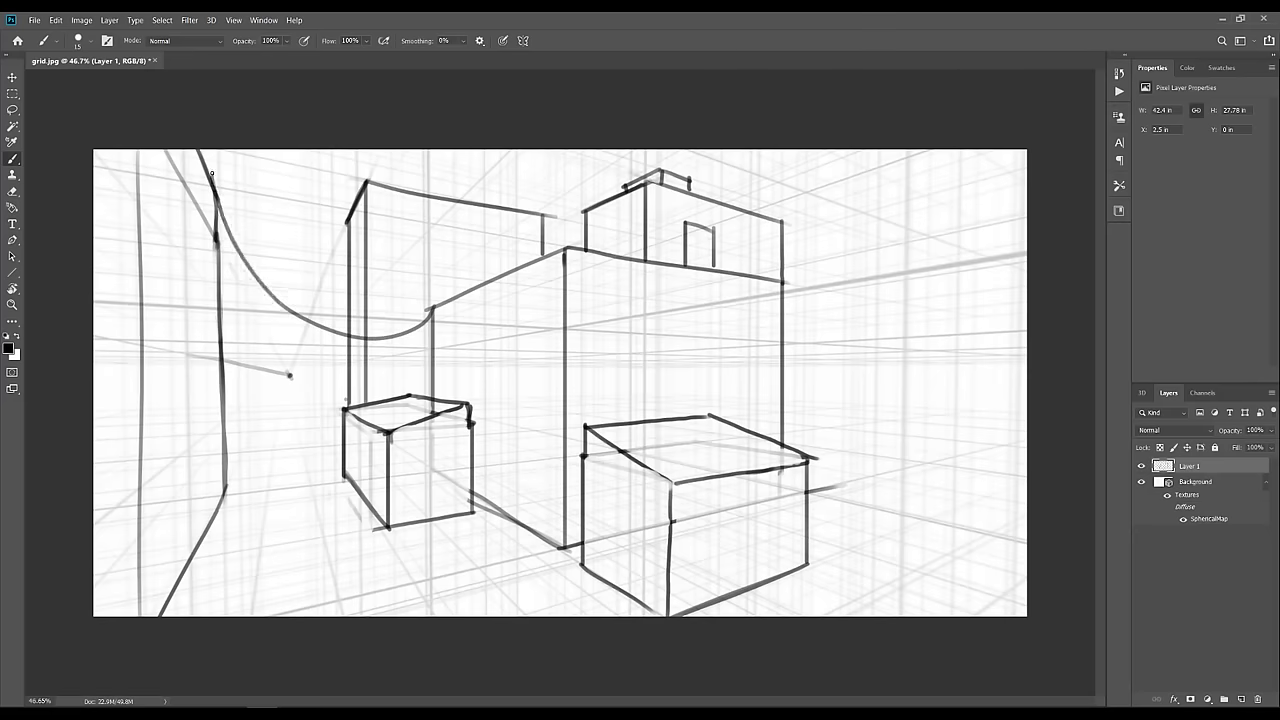
{"action": "mouse_move", "coordinate": [206, 260]}
{"action": "left_mouse_down"}
{"action": "mouse_move", "coordinate": [256, 234]}
{"action": "mouse_move", "coordinate": [221, 224]}
{"action": "mouse_move", "coordinate": [248, 217]}
{"action": "mouse_move", "coordinate": [229, 208]}
{"action": "mouse_move", "coordinate": [206, 266]}
{"action": "left_mouse_up"}
{"action": "key", "text": "ctrl+z"}
{"action": "key", "text": "ctrl+z"}
{"action": "key", "text": "ctrl+z"}
{"action": "key", "text": "ctrl+z"}
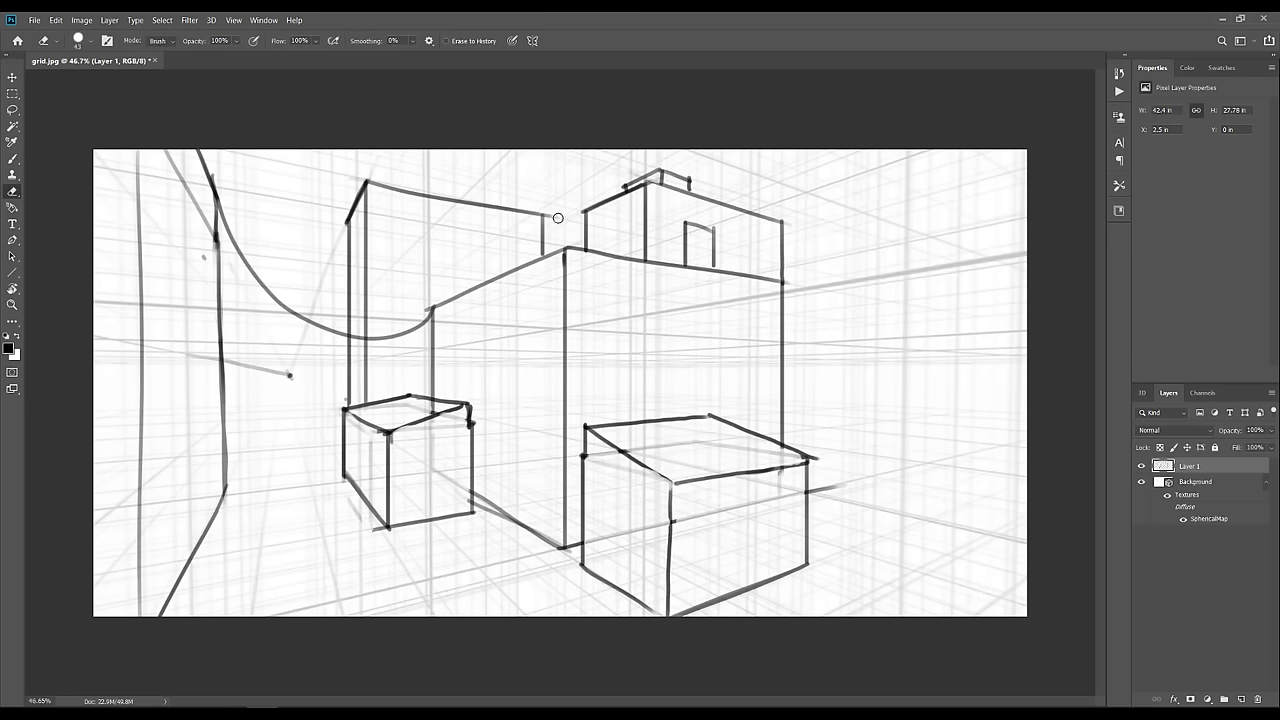
Draw a nearly horizontal ground line from the small box's left edge to the far-left building
{"action": "mouse_move", "coordinate": [342, 430]}
{"action": "left_mouse_down"}
{"action": "mouse_move", "coordinate": [220, 446]}
{"action": "mouse_move", "coordinate": [340, 448]}
{"action": "mouse_move", "coordinate": [232, 452]}
{"action": "left_mouse_up"}
{"action": "key", "text": "ctrl+z"}
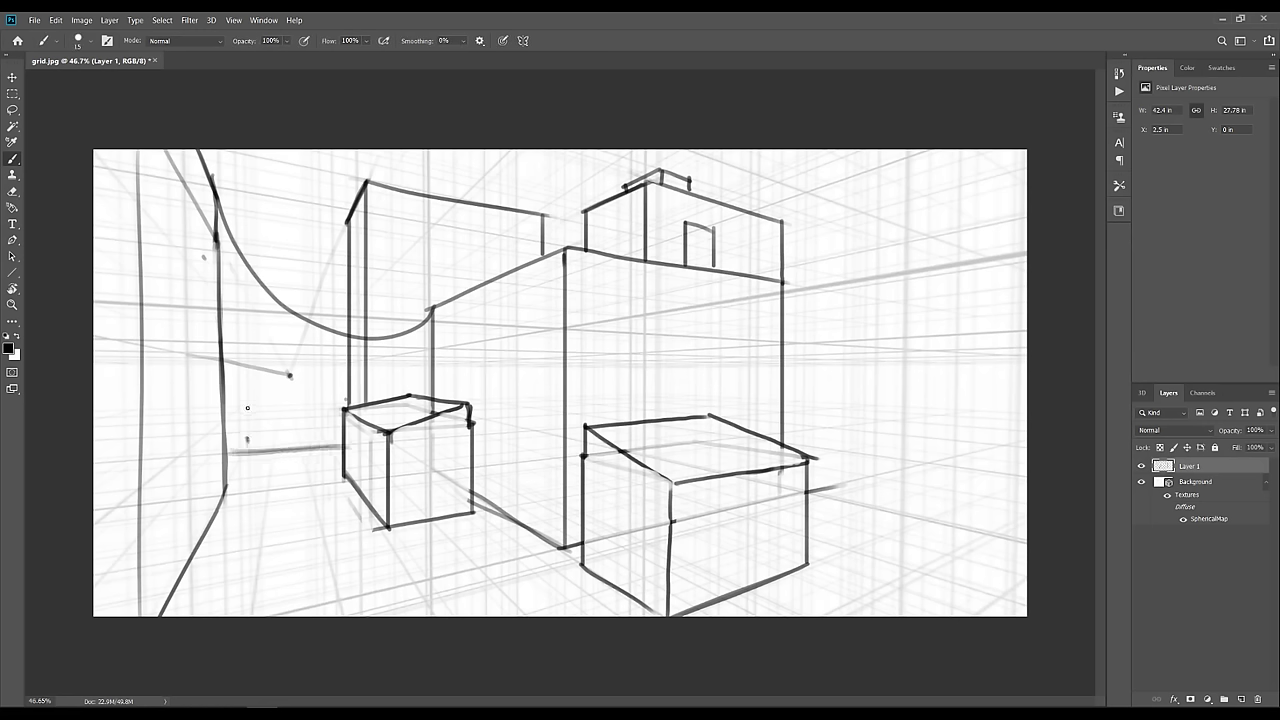
{"action": "key", "text": "ctrl+z"}
{"action": "mouse_move", "coordinate": [248, 408]}
{"action": "left_mouse_down"}
{"action": "mouse_move", "coordinate": [247, 384]}
{"action": "mouse_move", "coordinate": [315, 385]}
{"action": "left_mouse_up"}
{"action": "key", "text": "ctrl+z"}
{"action": "key", "text": "ctrl+z"}
{"action": "key", "text": "ctrl+z"}
{"action": "key", "text": "ctrl+shift+z"}
{"action": "mouse_move", "coordinate": [243, 443]}
{"action": "left_mouse_down"}
{"action": "mouse_move", "coordinate": [243, 400]}
{"action": "mouse_move", "coordinate": [288, 394]}
{"action": "mouse_move", "coordinate": [288, 438]}
{"action": "mouse_move", "coordinate": [266, 441]}
{"action": "mouse_move", "coordinate": [289, 438]}
{"action": "left_mouse_up"}
{"action": "key", "text": "ctrl+z"}
{"action": "key", "text": "ctrl+z"}
{"action": "key", "text": "ctrl+z"}
{"action": "key", "text": "ctrl+z"}
Sketch a small low box against the far-left building's corner, with a double line along its top
{"action": "left_click_drag", "start_coordinate": [289, 438], "coordinate": [233, 438]}
{"action": "mouse_move", "coordinate": [252, 379]}
{"action": "left_mouse_down"}
{"action": "mouse_move", "coordinate": [218, 380]}
{"action": "mouse_move", "coordinate": [288, 386]}
{"action": "mouse_move", "coordinate": [236, 388]}
{"action": "mouse_move", "coordinate": [275, 386]}
{"action": "mouse_move", "coordinate": [290, 438]}
{"action": "left_mouse_up"}
{"action": "key", "text": "ctrl+z"}
{"action": "key", "text": "ctrl+z"}
{"action": "key", "text": "ctrl+z"}
{"action": "key", "text": "ctrl+z"}
{"action": "key", "text": "ctrl+z"}
{"action": "mouse_move", "coordinate": [290, 386]}
{"action": "left_mouse_down"}
{"action": "mouse_move", "coordinate": [290, 438]}
{"action": "mouse_move", "coordinate": [291, 390]}
{"action": "left_mouse_up"}
Sketch a narrow background building with a visible side face just left of the tall rear building
{"action": "left_click_drag", "start_coordinate": [319, 432], "coordinate": [320, 299]}
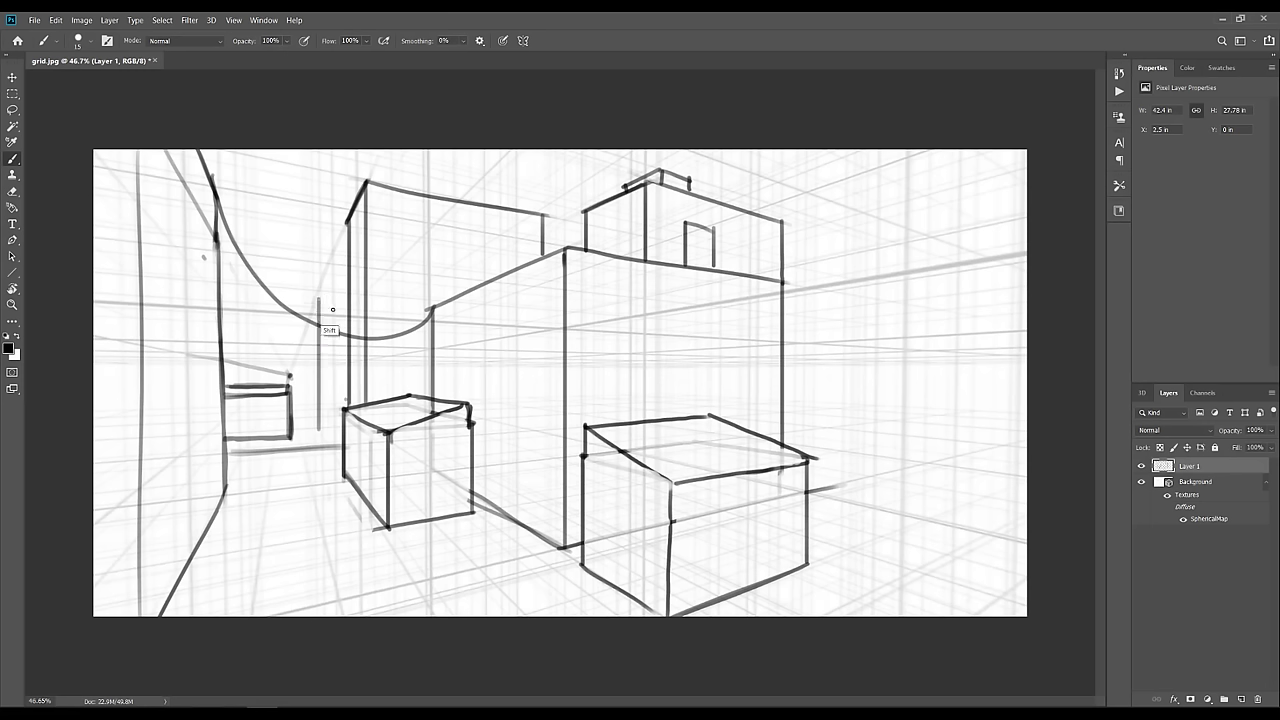
{"action": "key", "text": "ctrl+z"}
{"action": "mouse_move", "coordinate": [318, 411]}
{"action": "left_mouse_down"}
{"action": "mouse_move", "coordinate": [319, 288]}
{"action": "mouse_move", "coordinate": [348, 290]}
{"action": "mouse_move", "coordinate": [319, 290]}
{"action": "mouse_move", "coordinate": [347, 292]}
{"action": "mouse_move", "coordinate": [311, 312]}
{"action": "mouse_move", "coordinate": [309, 405]}
{"action": "left_mouse_up"}
{"action": "key", "text": "ctrl+z"}
{"action": "key", "text": "ctrl+z"}
{"action": "key", "text": "ctrl+z"}
{"action": "key", "text": "ctrl+z"}
{"action": "mouse_move", "coordinate": [310, 311]}
{"action": "left_mouse_down"}
{"action": "mouse_move", "coordinate": [312, 404]}
{"action": "mouse_move", "coordinate": [342, 413]}
{"action": "left_mouse_up"}
{"action": "key", "text": "ctrl+z"}
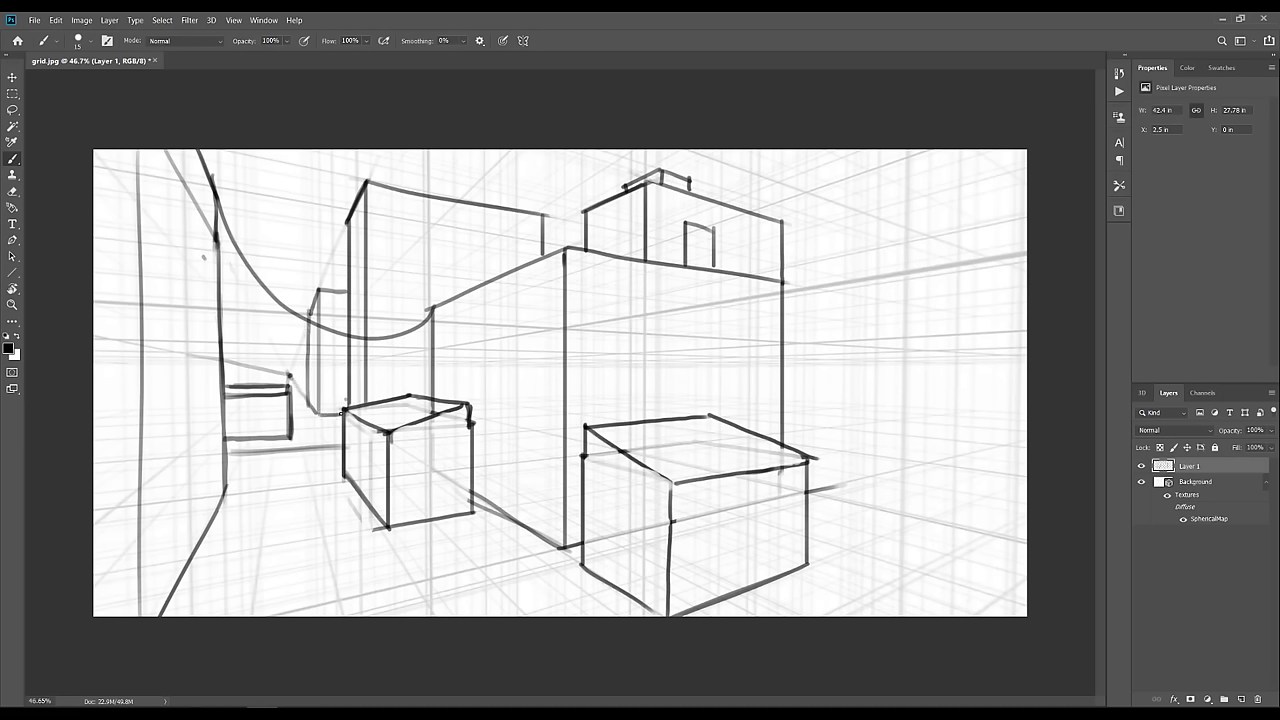
Draw a right-hand building with a rising base edge, a tall corner vertical and a top edge running off the canvas
{"action": "left_click_drag", "start_coordinate": [856, 480], "coordinate": [984, 449]}
{"action": "key", "text": "ctrl+z"}
{"action": "left_click_drag", "start_coordinate": [857, 479], "coordinate": [1026, 449]}
{"action": "key", "text": "ctrl+z"}
{"action": "left_click_drag", "start_coordinate": [864, 481], "coordinate": [1030, 445]}
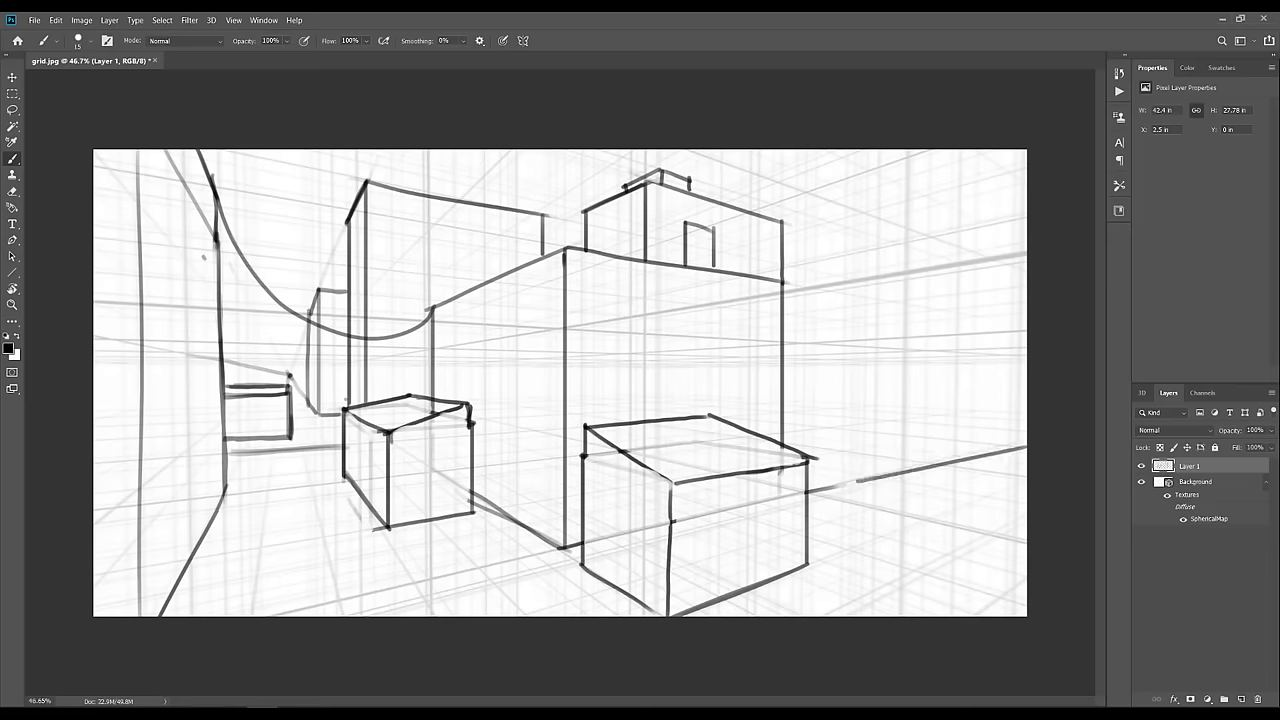
{"action": "left_click_drag", "start_coordinate": [862, 477], "coordinate": [866, 158]}
{"action": "key", "text": "ctrl+z"}
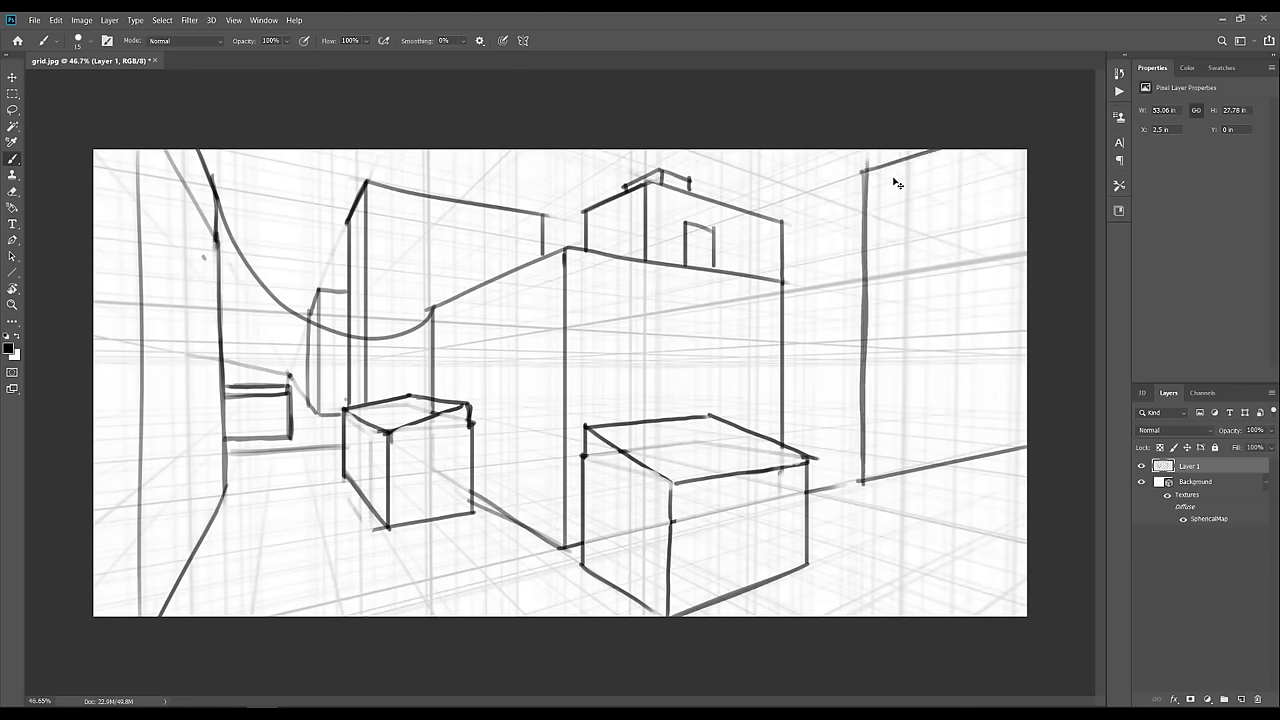
{"action": "left_click_drag", "start_coordinate": [863, 174], "coordinate": [938, 150]}
Draw a tall vertical from the canvas's upper edge down between the large central building and the right-hand building
{"action": "mouse_move", "coordinate": [810, 238]}
{"action": "left_mouse_down"}
{"action": "mouse_move", "coordinate": [796, 474]}
{"action": "mouse_move", "coordinate": [810, 258]}
{"action": "left_mouse_up"}
{"action": "key", "text": "ctrl+z"}
{"action": "mouse_move", "coordinate": [812, 198]}
{"action": "left_mouse_down"}
{"action": "mouse_move", "coordinate": [812, 167]}
{"action": "mouse_move", "coordinate": [797, 447]}
{"action": "mouse_move", "coordinate": [806, 206]}
{"action": "mouse_move", "coordinate": [784, 449]}
{"action": "left_mouse_up"}
{"action": "key", "text": "ctrl+z"}
{"action": "key", "text": "ctrl+z"}
{"action": "mouse_move", "coordinate": [738, 197]}
{"action": "left_mouse_down"}
{"action": "mouse_move", "coordinate": [804, 173]}
{"action": "mouse_move", "coordinate": [801, 150]}
{"action": "left_mouse_up"}
{"action": "key", "text": "ctrl+z"}
{"action": "key", "text": "ctrl+z"}
{"action": "key", "text": "ctrl+z"}
{"action": "left_click_drag", "start_coordinate": [801, 150], "coordinate": [802, 200]}
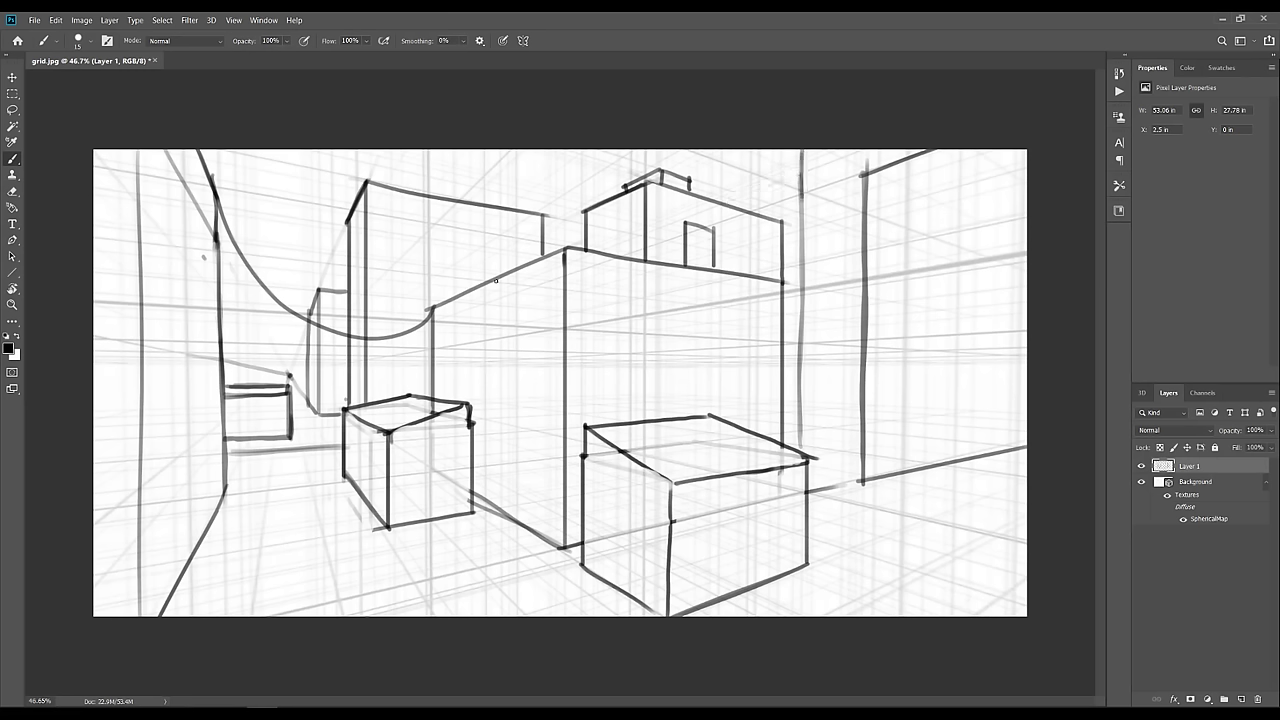
Draw two windows on the large central building's left face and a round-topped chimney on the rear building's roof
{"action": "mouse_move", "coordinate": [445, 319]}
{"action": "left_mouse_down"}
{"action": "mouse_move", "coordinate": [490, 300]}
{"action": "mouse_move", "coordinate": [456, 314]}
{"action": "mouse_move", "coordinate": [473, 308]}
{"action": "mouse_move", "coordinate": [472, 330]}
{"action": "mouse_move", "coordinate": [545, 283]}
{"action": "left_mouse_up"}
{"action": "key", "text": "ctrl+z"}
{"action": "key", "text": "ctrl+z"}
{"action": "mouse_move", "coordinate": [505, 298]}
{"action": "left_mouse_down"}
{"action": "mouse_move", "coordinate": [549, 281]}
{"action": "mouse_move", "coordinate": [543, 310]}
{"action": "mouse_move", "coordinate": [554, 308]}
{"action": "left_mouse_up"}
{"action": "key", "text": "ctrl+z"}
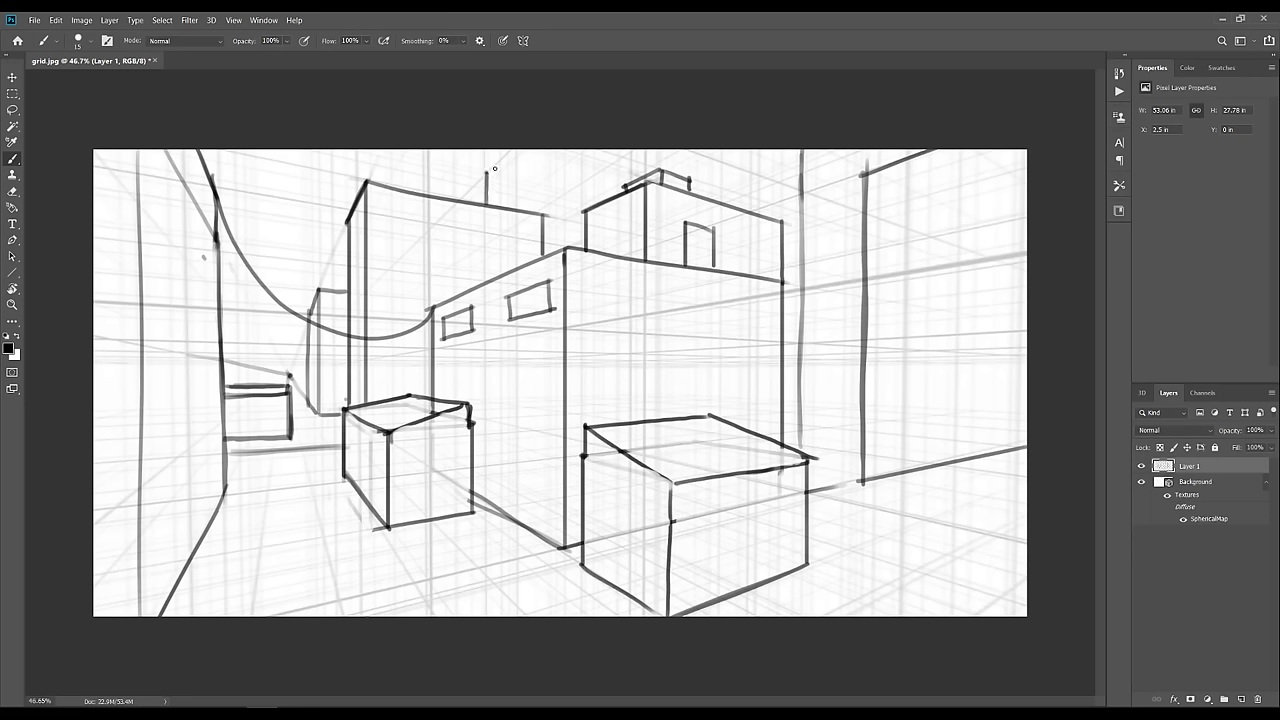
{"action": "key", "text": "ctrl+z"}
{"action": "left_click_drag", "start_coordinate": [516, 168], "coordinate": [516, 222]}
Sketch an upright cylinder in front of the large central building's lower corner and erase the base line crossing it
{"action": "mouse_move", "coordinate": [527, 457]}
{"action": "left_mouse_down"}
{"action": "mouse_move", "coordinate": [491, 452]}
{"action": "mouse_move", "coordinate": [545, 448]}
{"action": "mouse_move", "coordinate": [499, 496]}
{"action": "left_mouse_up"}
{"action": "key", "text": "ctrl+z"}
{"action": "left_click_drag", "start_coordinate": [548, 456], "coordinate": [550, 548]}
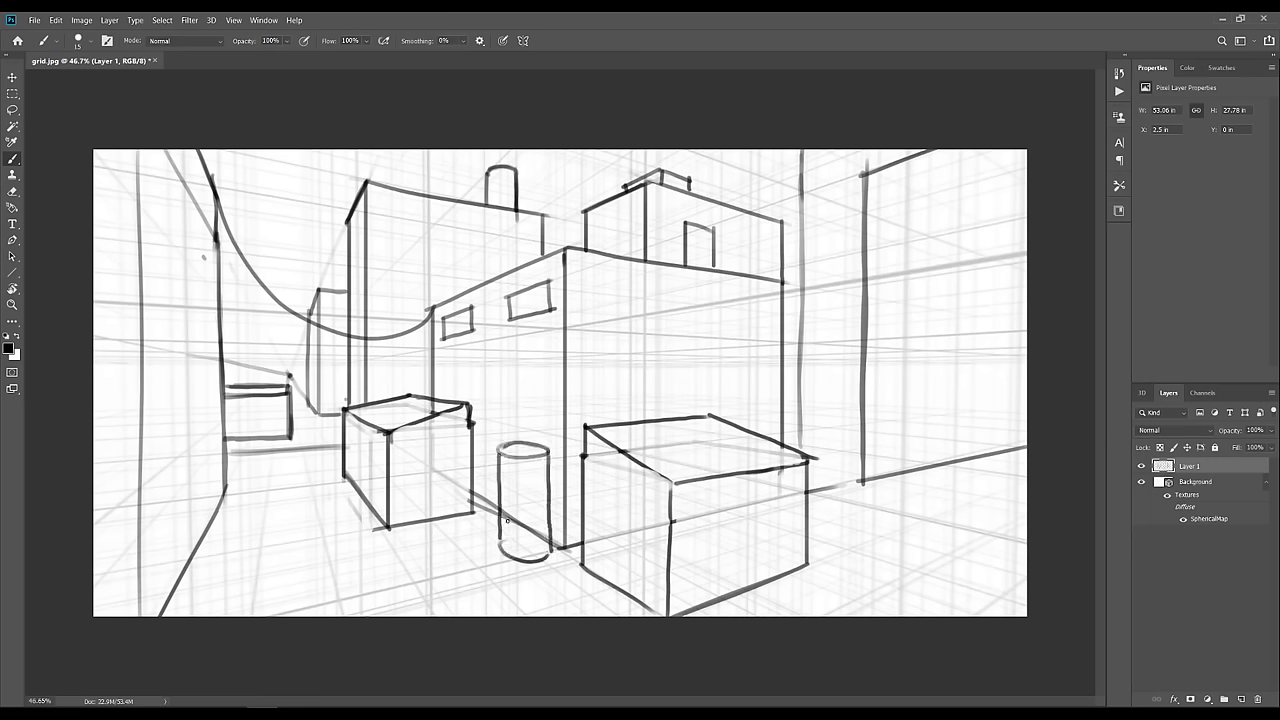
{"action": "key", "text": "e"}
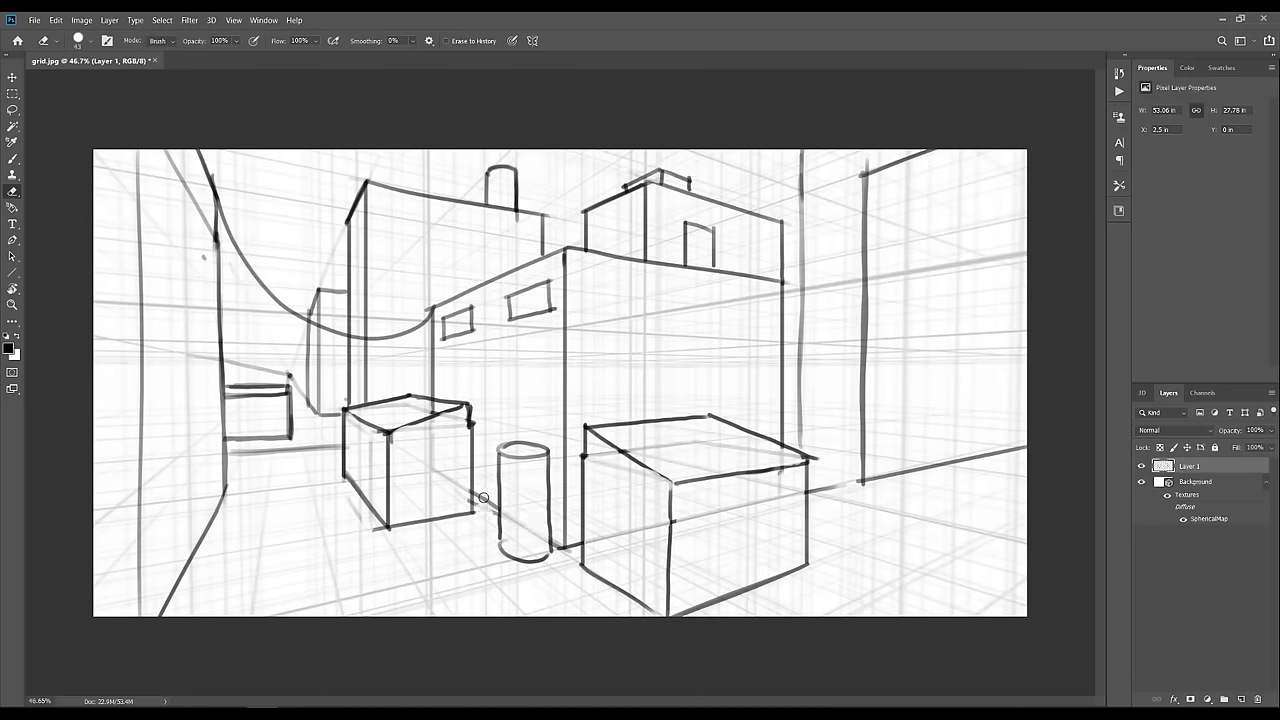
{"action": "key", "text": "b"}
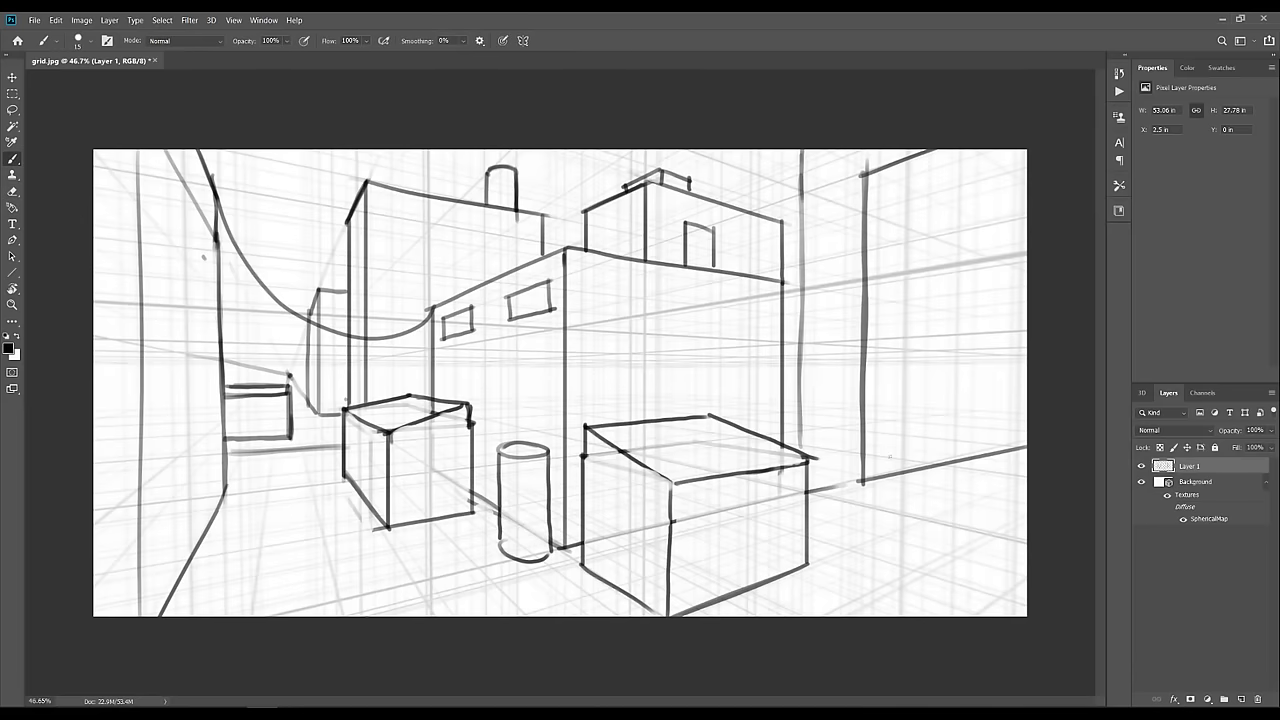
Erase most of the right-hand building's rising base edge and redraw the edge sloping down to the canvas border
{"action": "key", "text": "e"}
{"action": "mouse_move", "coordinate": [868, 480]}
{"action": "left_mouse_down"}
{"action": "mouse_move", "coordinate": [1010, 448]}
{"action": "mouse_move", "coordinate": [883, 485]}
{"action": "mouse_move", "coordinate": [1068, 532]}
{"action": "left_mouse_up"}
{"action": "key", "text": "b"}
{"action": "key", "text": "ctrl+z"}
{"action": "left_click_drag", "start_coordinate": [862, 481], "coordinate": [1128, 549]}
{"action": "key", "text": "ctrl+z"}
{"action": "left_click", "coordinate": [1122, 524], "text": "shift"}
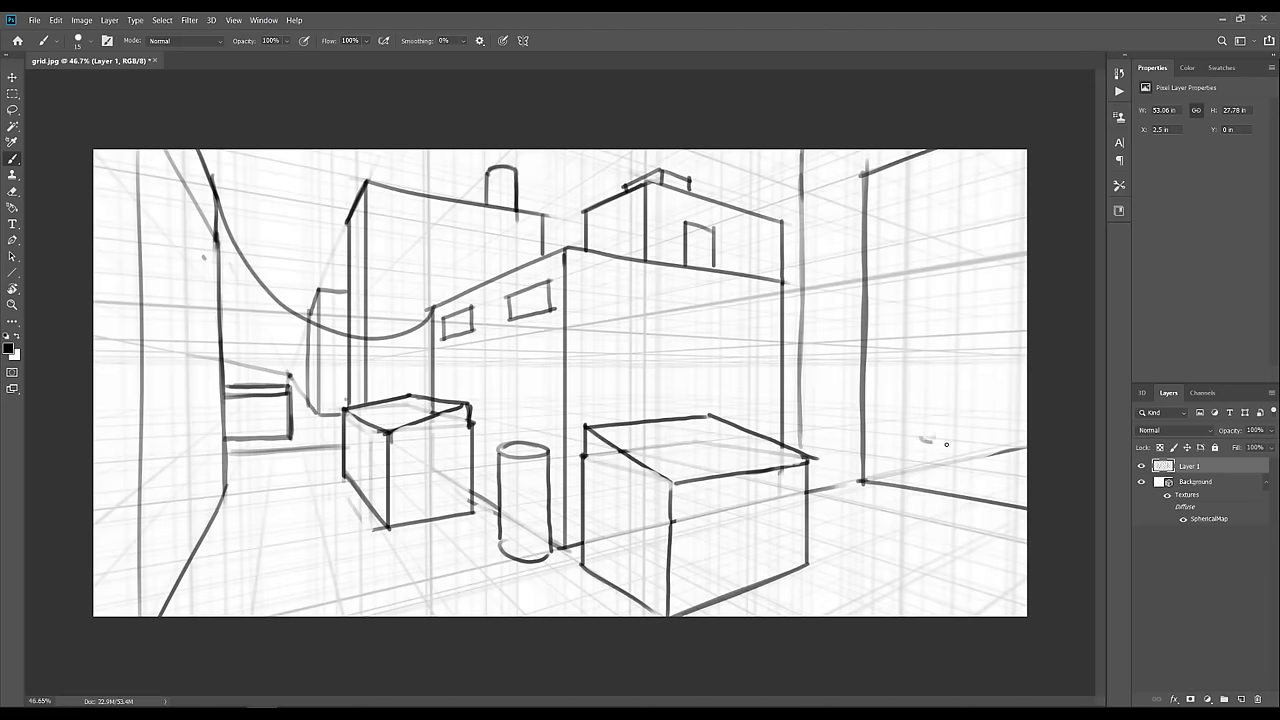
Sketch a small barrel against the right-hand building's base and erase the base line inside it
{"action": "mouse_move", "coordinate": [946, 444]}
{"action": "left_mouse_down"}
{"action": "mouse_move", "coordinate": [890, 438]}
{"action": "mouse_move", "coordinate": [932, 441]}
{"action": "left_mouse_up"}
{"action": "key", "text": "ctrl+z"}
{"action": "key", "text": "ctrl+z"}
{"action": "left_click_drag", "start_coordinate": [926, 440], "coordinate": [922, 492]}
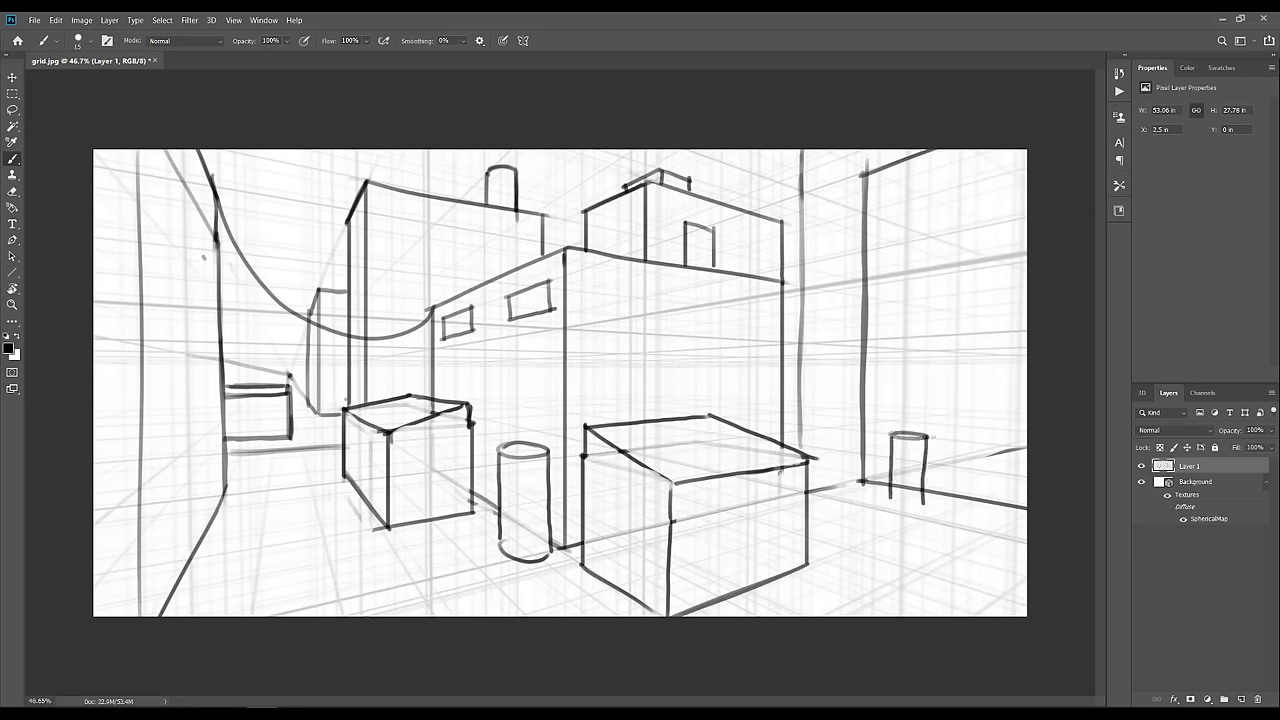
{"action": "key", "text": "ctrl+z"}
{"action": "left_click_drag", "start_coordinate": [925, 437], "coordinate": [924, 505]}
{"action": "key", "text": "e"}
{"action": "key", "text": "b"}
Add a second barrel directly behind the first and a partly hidden one behind the right-hand building's corner
{"action": "left_click_drag", "start_coordinate": [957, 434], "coordinate": [957, 478]}
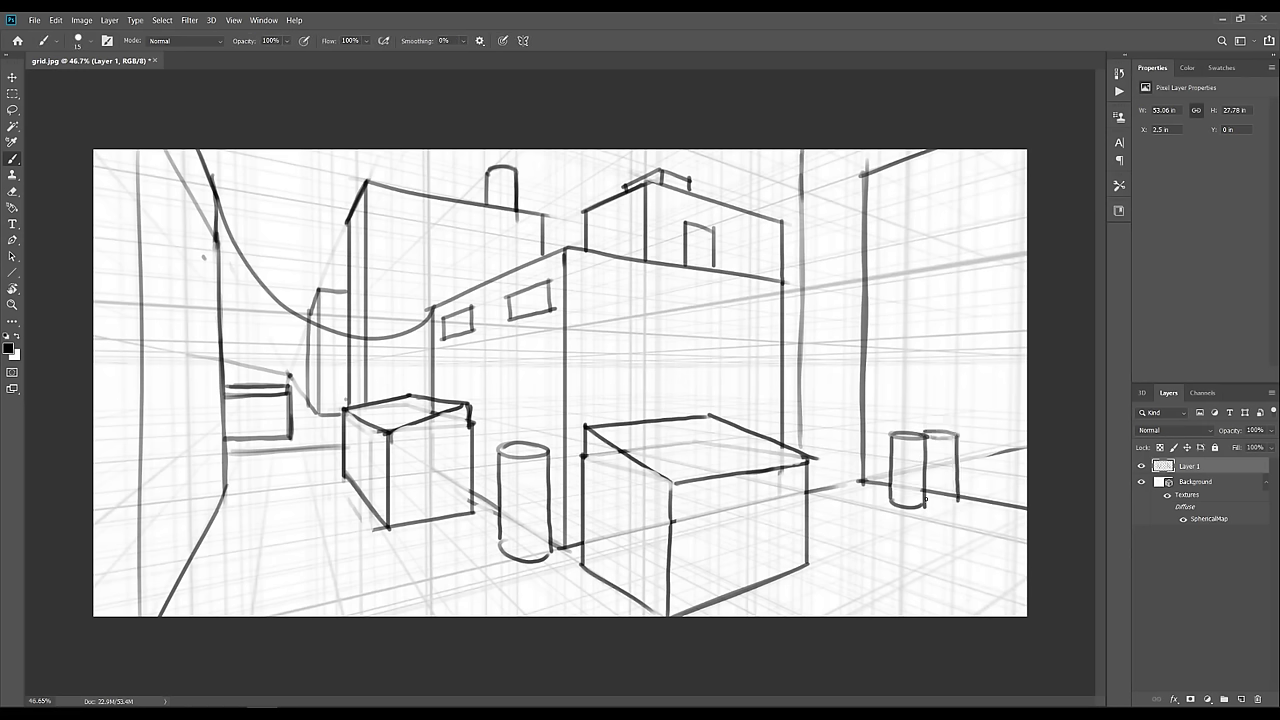
{"action": "key", "text": "e"}
{"action": "key", "text": "b"}
{"action": "key", "text": "ctrl+z"}
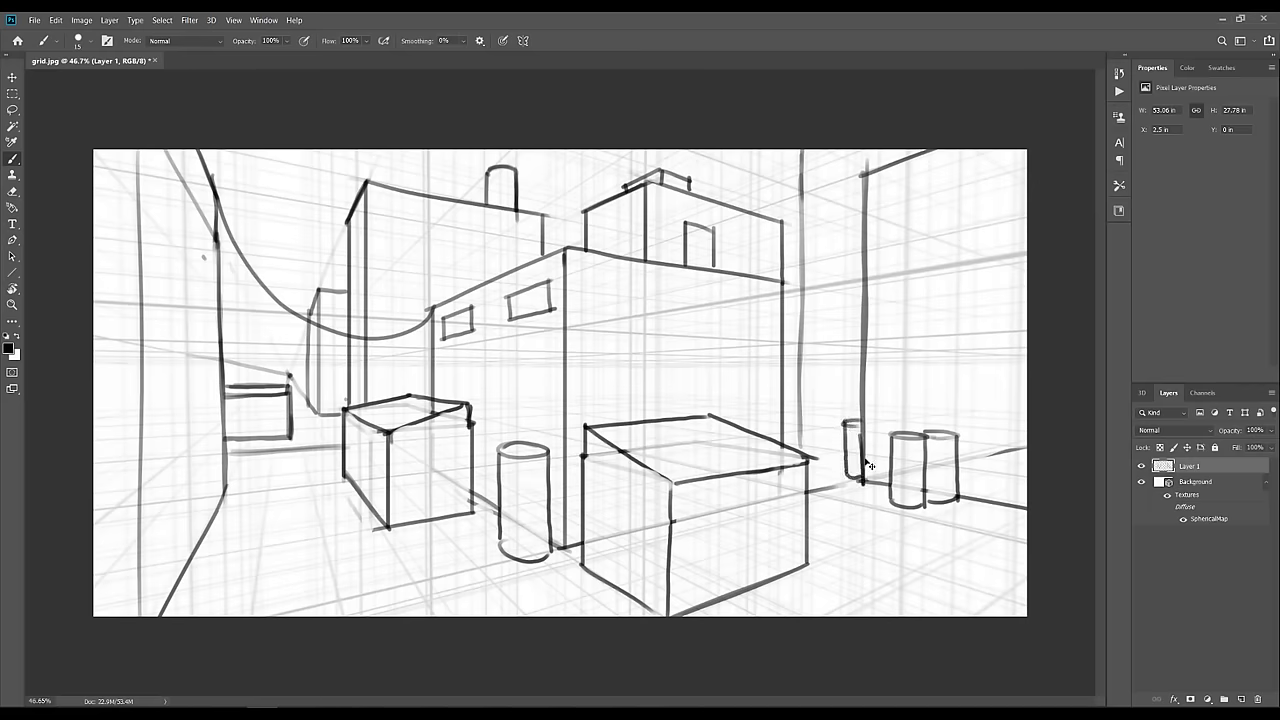
{"action": "key", "text": "ctrl+z"}
Redraw the large central building's right vertical slightly farther out and erase the old line
{"action": "left_click_drag", "start_coordinate": [788, 283], "coordinate": [790, 445]}
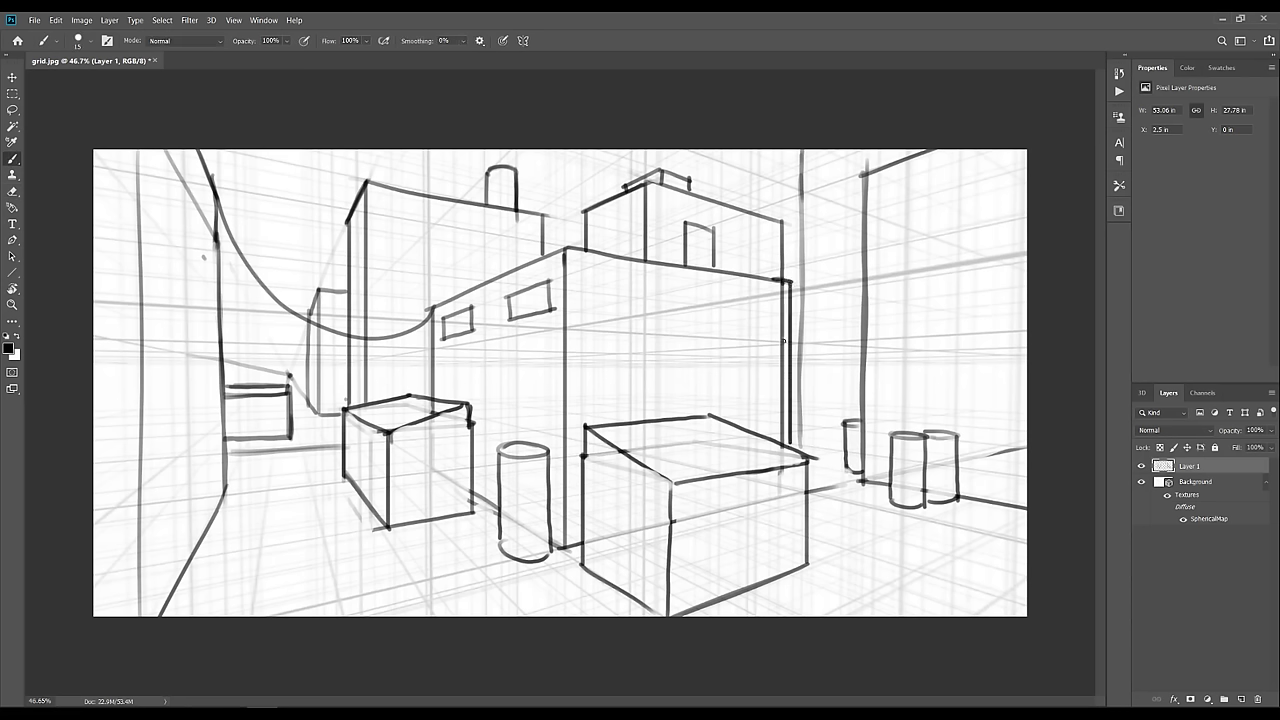
{"action": "key", "text": "e"}
{"action": "left_click_drag", "start_coordinate": [781, 284], "coordinate": [782, 440]}
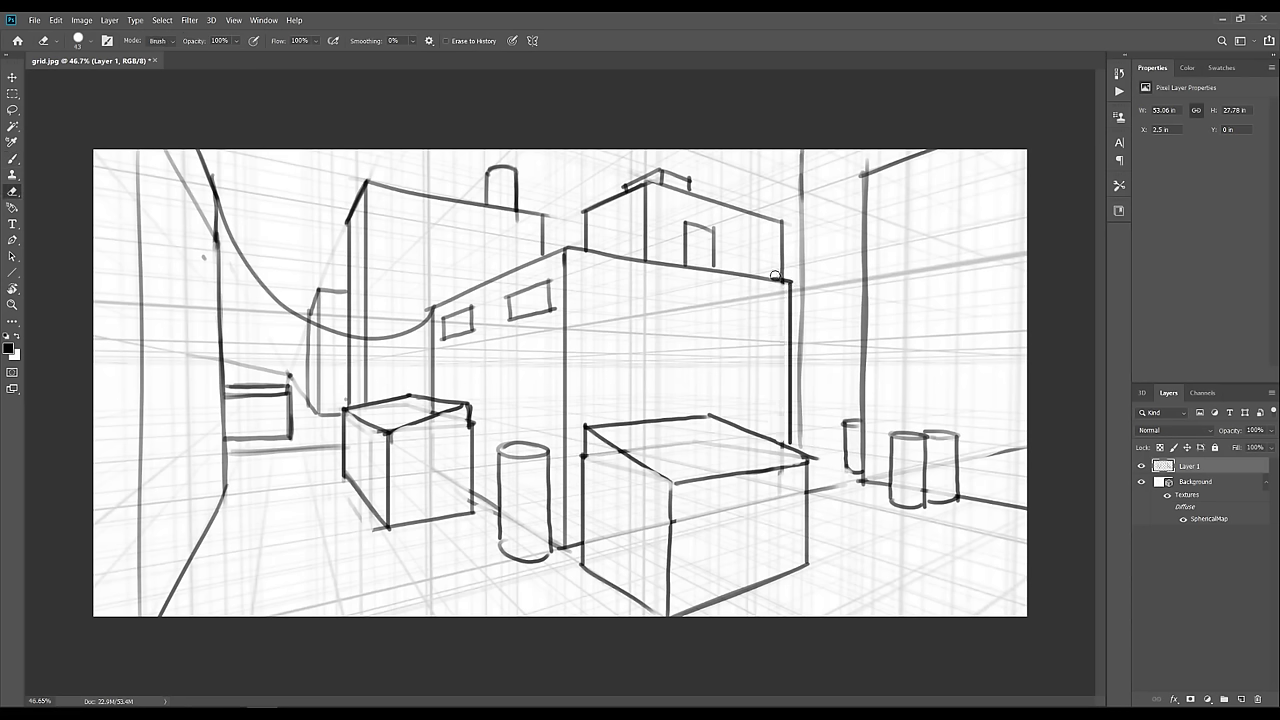
{"action": "key", "text": "b"}
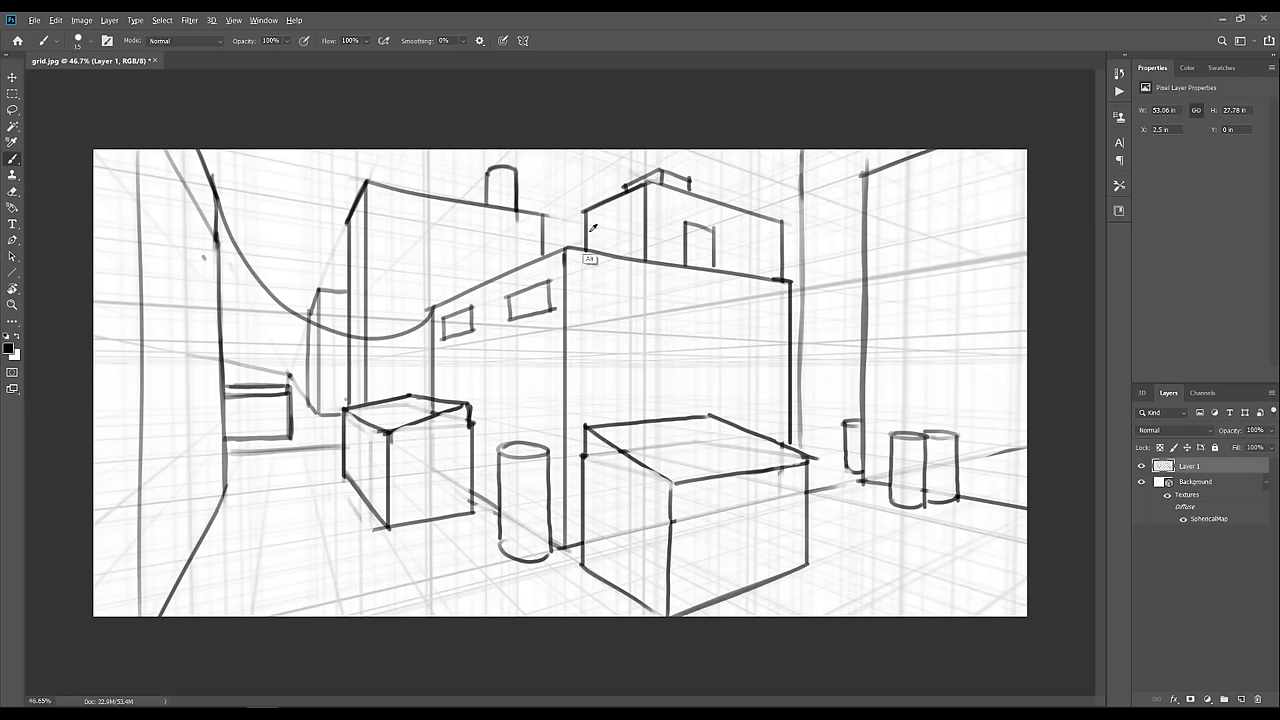
{"action": "right_click", "coordinate": [586, 229], "text": "ctrl+alt"}
{"action": "left_click_drag", "start_coordinate": [586, 209], "coordinate": [586, 254]}
{"action": "key", "text": "ctrl+z"}
{"action": "left_click_drag", "start_coordinate": [781, 222], "coordinate": [780, 424]}
{"action": "key", "text": "ctrl+z"}
{"action": "left_click_drag", "start_coordinate": [791, 288], "coordinate": [791, 366]}
{"action": "key", "text": "ctrl+z"}
{"action": "key", "text": "ctrl+z"}
Draw a dividing line across the top of the large front crate to mark an opening
{"action": "mouse_move", "coordinate": [683, 440]}
{"action": "left_mouse_down"}
{"action": "mouse_move", "coordinate": [671, 457]}
{"action": "mouse_move", "coordinate": [656, 445]}
{"action": "left_mouse_up"}
{"action": "right_click", "coordinate": [602, 427], "text": "alt"}
{"action": "left_click_drag", "start_coordinate": [649, 421], "coordinate": [755, 465]}
{"action": "key", "text": "ctrl+z"}
{"action": "right_click", "coordinate": [686, 444], "text": "alt"}
{"action": "key", "text": "ctrl+z"}
{"action": "key", "text": "ctrl+z"}
{"action": "key", "text": "ctrl+z"}
{"action": "left_click_drag", "start_coordinate": [659, 423], "coordinate": [768, 475]}
Draw an open flap rising from the front crate's back edge, with two slanted sides and a top edge
{"action": "left_click_drag", "start_coordinate": [691, 397], "coordinate": [757, 351]}
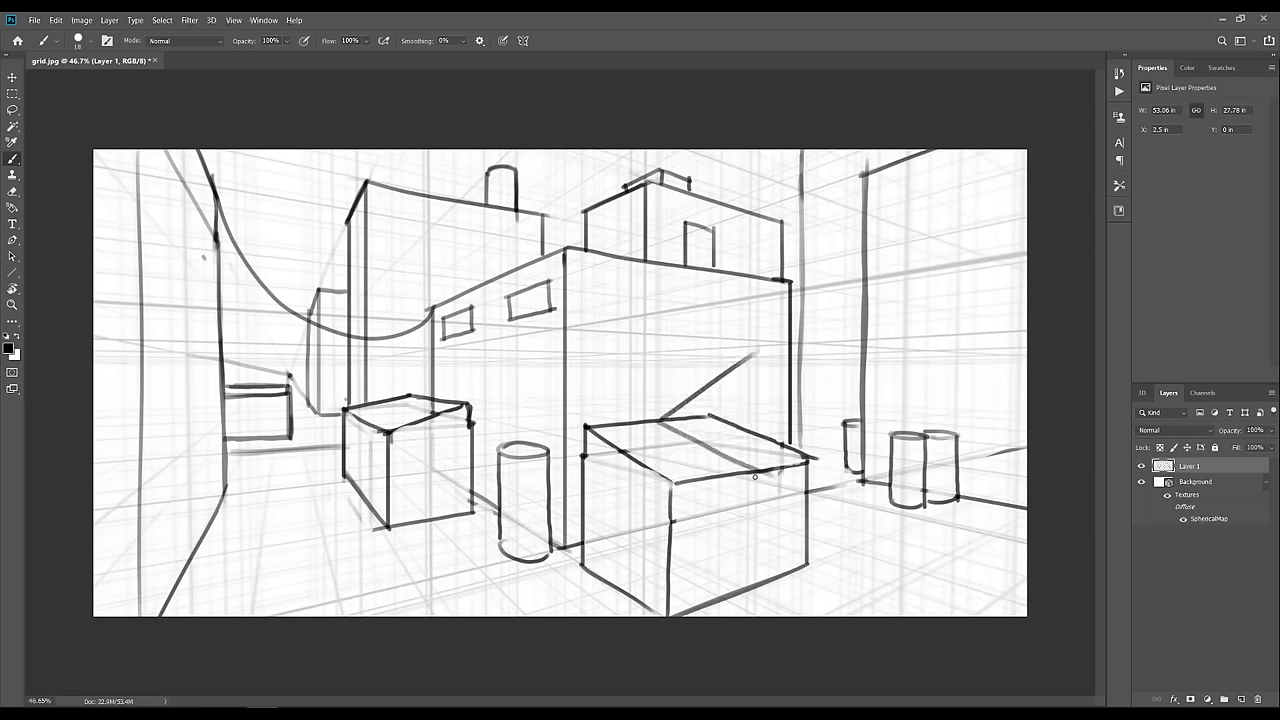
{"action": "mouse_move", "coordinate": [760, 473]}
{"action": "left_mouse_down"}
{"action": "mouse_move", "coordinate": [784, 406]}
{"action": "mouse_move", "coordinate": [776, 345]}
{"action": "mouse_move", "coordinate": [817, 353]}
{"action": "left_mouse_up"}
{"action": "key", "text": "ctrl+z"}
{"action": "mouse_move", "coordinate": [712, 416]}
{"action": "left_mouse_down"}
{"action": "mouse_move", "coordinate": [814, 364]}
{"action": "mouse_move", "coordinate": [713, 417]}
{"action": "left_mouse_up"}
{"action": "key", "text": "ctrl+z"}
{"action": "key", "text": "ctrl+z"}
{"action": "left_click_drag", "start_coordinate": [712, 416], "coordinate": [814, 353]}
{"action": "key", "text": "ctrl+z"}
{"action": "left_click_drag", "start_coordinate": [711, 415], "coordinate": [777, 372]}
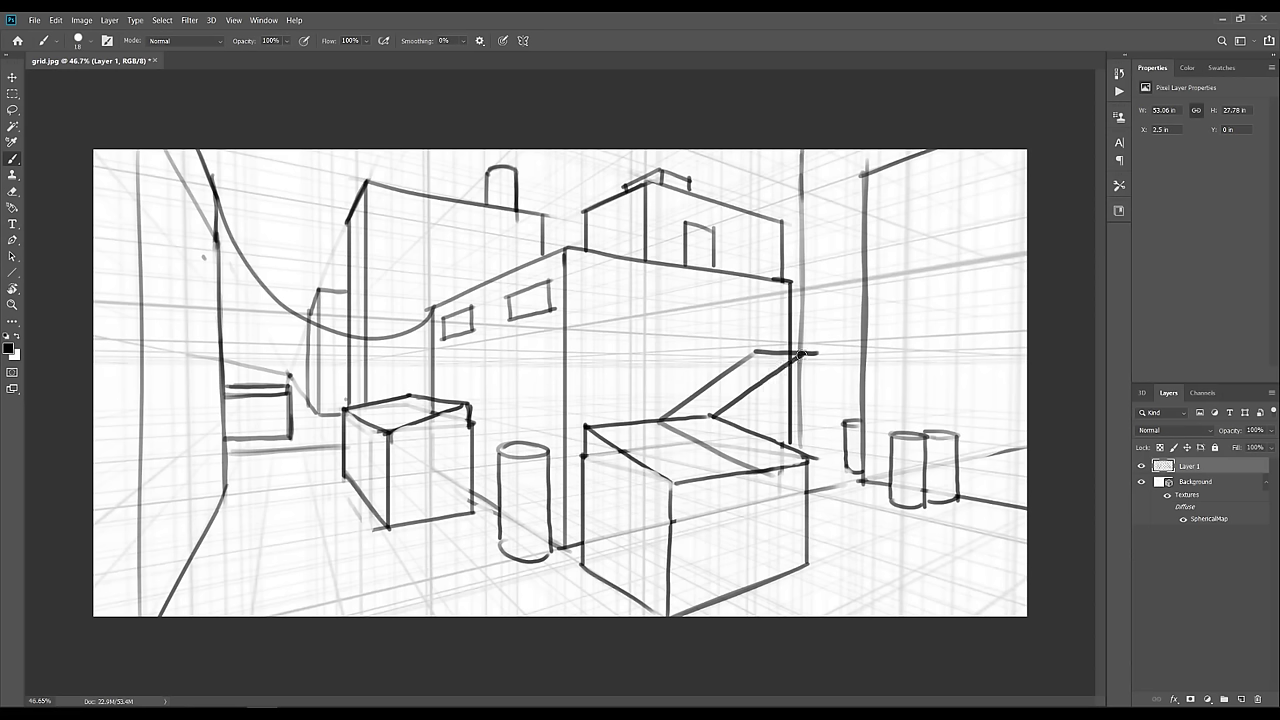
Erase the flap's top edge and redraw it lower, then trim its outer corner and repair the building edge behind it
{"action": "key", "text": "e"}
{"action": "left_click", "coordinate": [806, 352]}
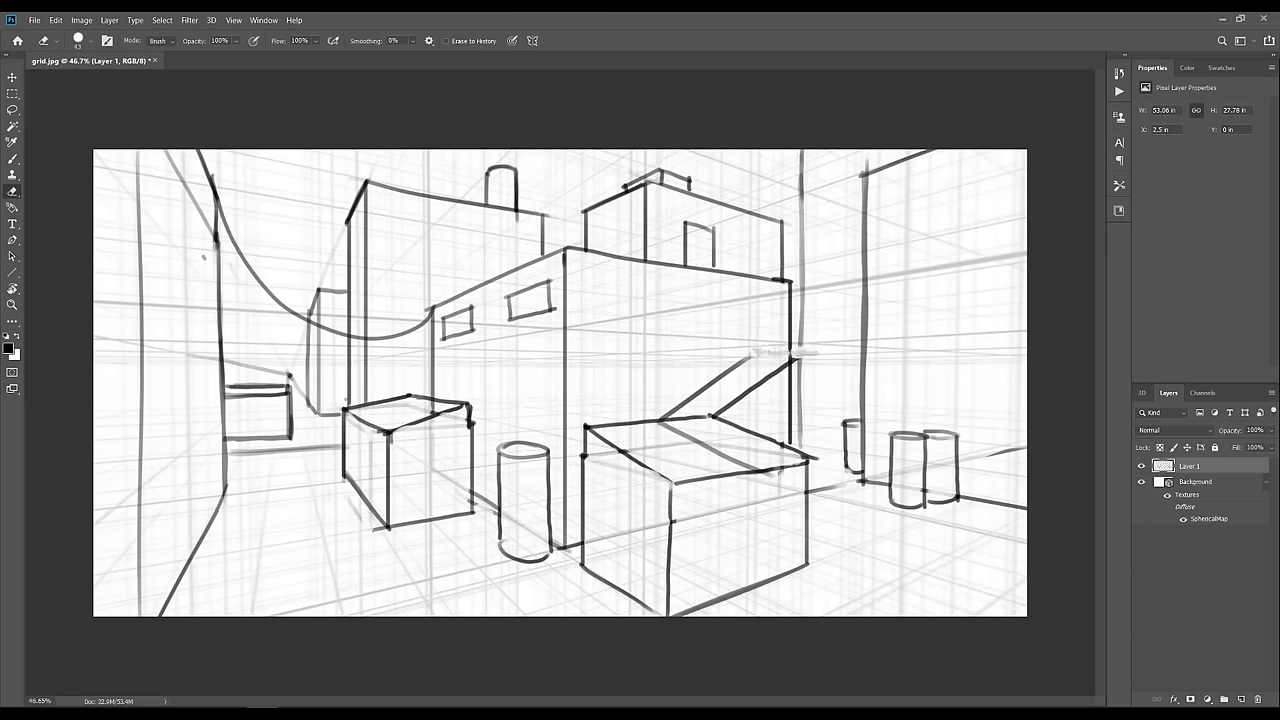
{"action": "key", "text": "b"}
{"action": "key", "text": "ctrl+z"}
{"action": "left_click_drag", "start_coordinate": [734, 368], "coordinate": [745, 366]}
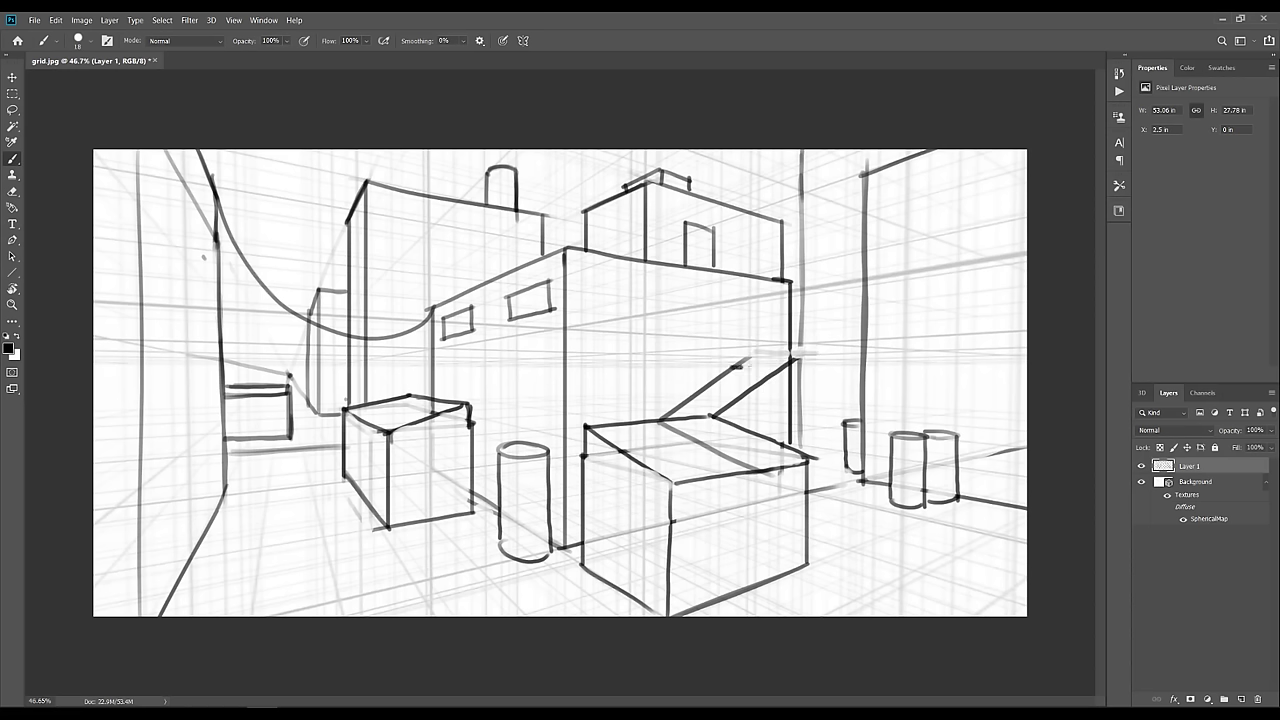
{"action": "key", "text": "e"}
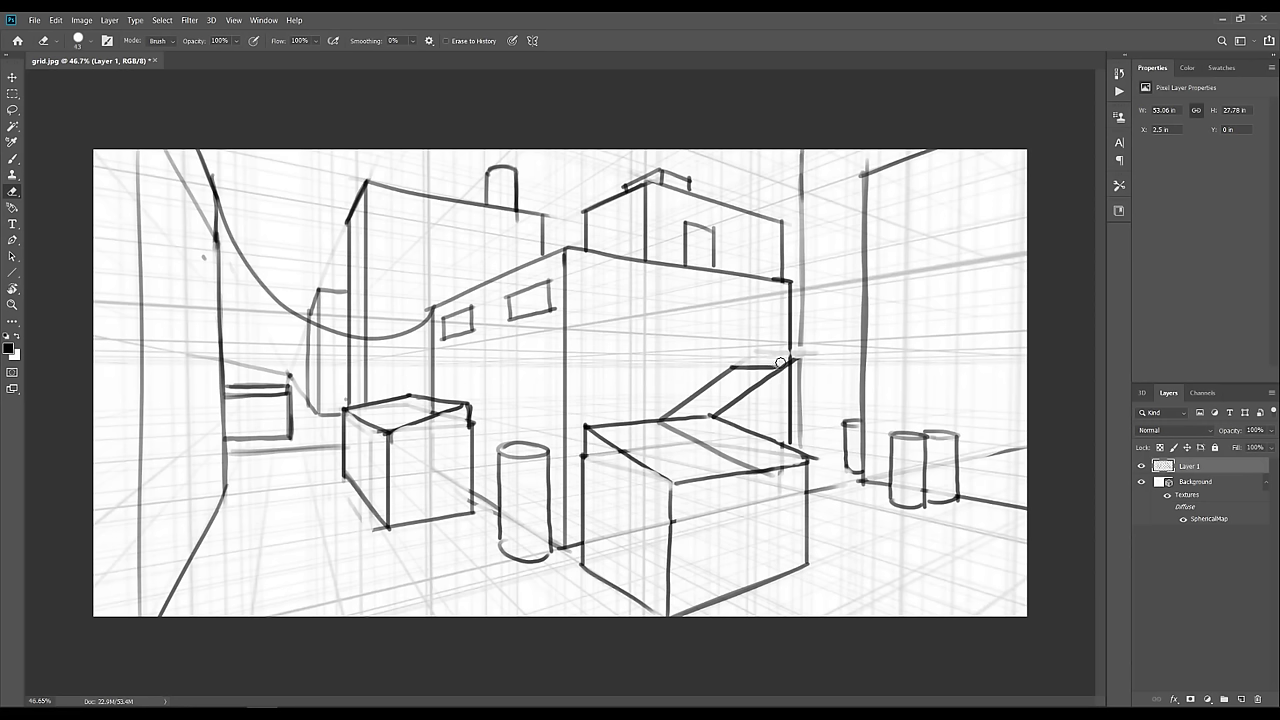
{"action": "key", "text": "b"}
{"action": "left_click_drag", "start_coordinate": [797, 364], "coordinate": [790, 382]}
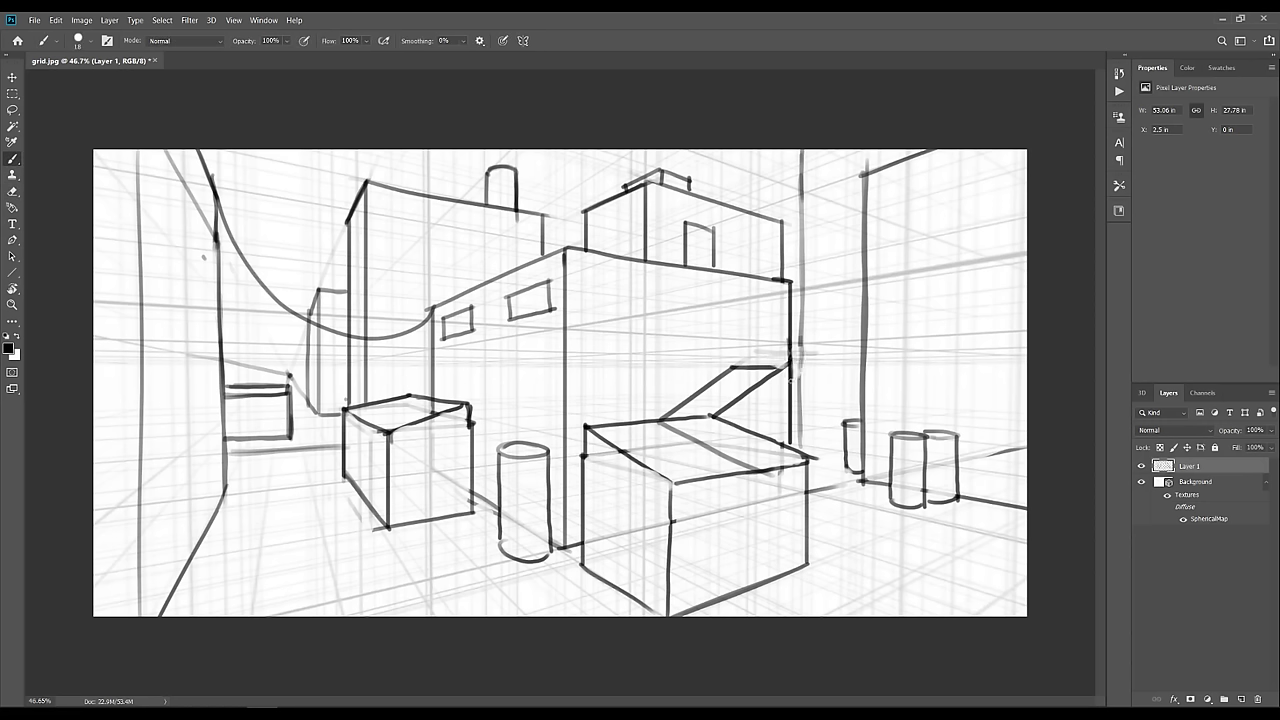
{"action": "key", "text": "e"}
{"action": "key", "text": "b"}
Shade the front crate's opening below the flap in grey with a larger brush
{"action": "right_click", "coordinate": [709, 427], "text": "alt"}
{"action": "mouse_move", "coordinate": [712, 420]}
{"action": "left_mouse_down"}
{"action": "mouse_move", "coordinate": [709, 441]}
{"action": "mouse_move", "coordinate": [688, 428]}
{"action": "mouse_move", "coordinate": [691, 410]}
{"action": "left_mouse_up"}
{"action": "key", "text": "ctrl+z"}
{"action": "key", "text": "ctrl+z"}
{"action": "right_click", "coordinate": [711, 431], "text": "alt"}
{"action": "left_click_drag", "start_coordinate": [709, 432], "coordinate": [676, 428]}
Enlarge the brush and shade the large central building's right face in grey, leaving the crate and its flap white
{"action": "right_click", "coordinate": [590, 463], "text": "alt"}
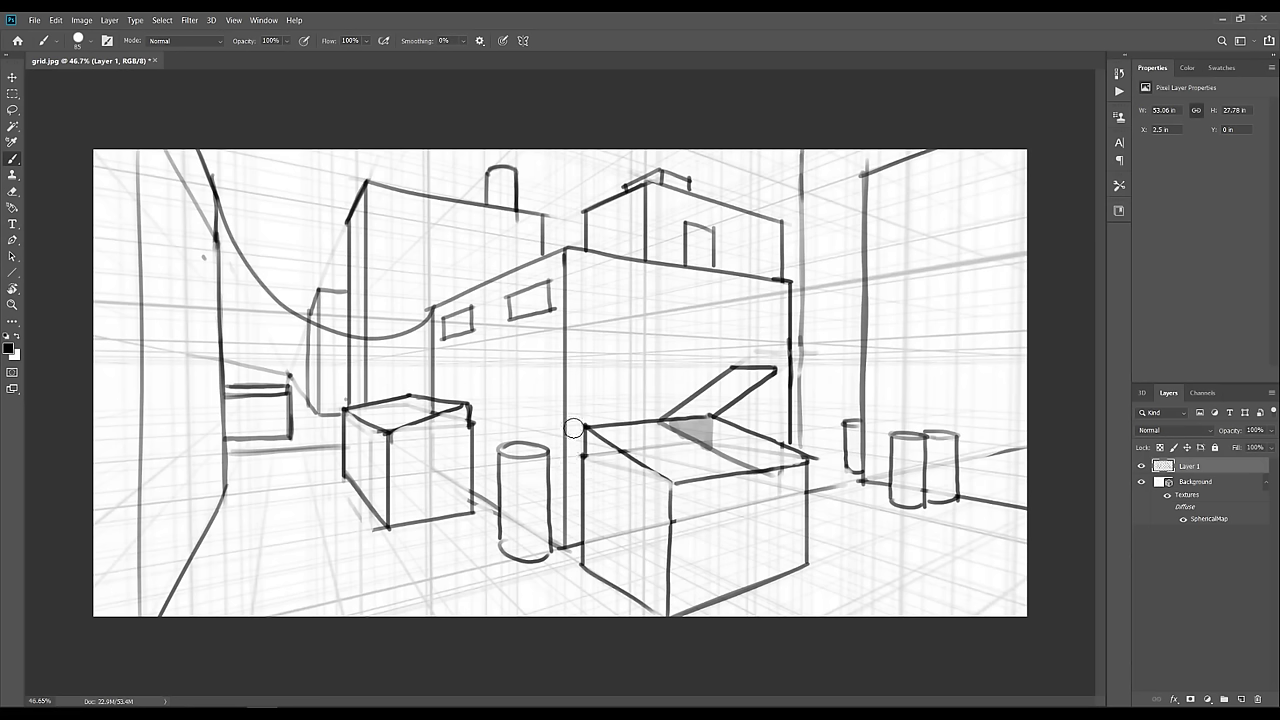
{"action": "mouse_move", "coordinate": [574, 428]}
{"action": "left_mouse_down"}
{"action": "mouse_move", "coordinate": [572, 532]}
{"action": "mouse_move", "coordinate": [574, 466]}
{"action": "left_mouse_up"}
{"action": "key", "text": "ctrl+z"}
{"action": "key", "text": "ctrl+z"}
{"action": "right_click", "coordinate": [573, 528], "text": "alt"}
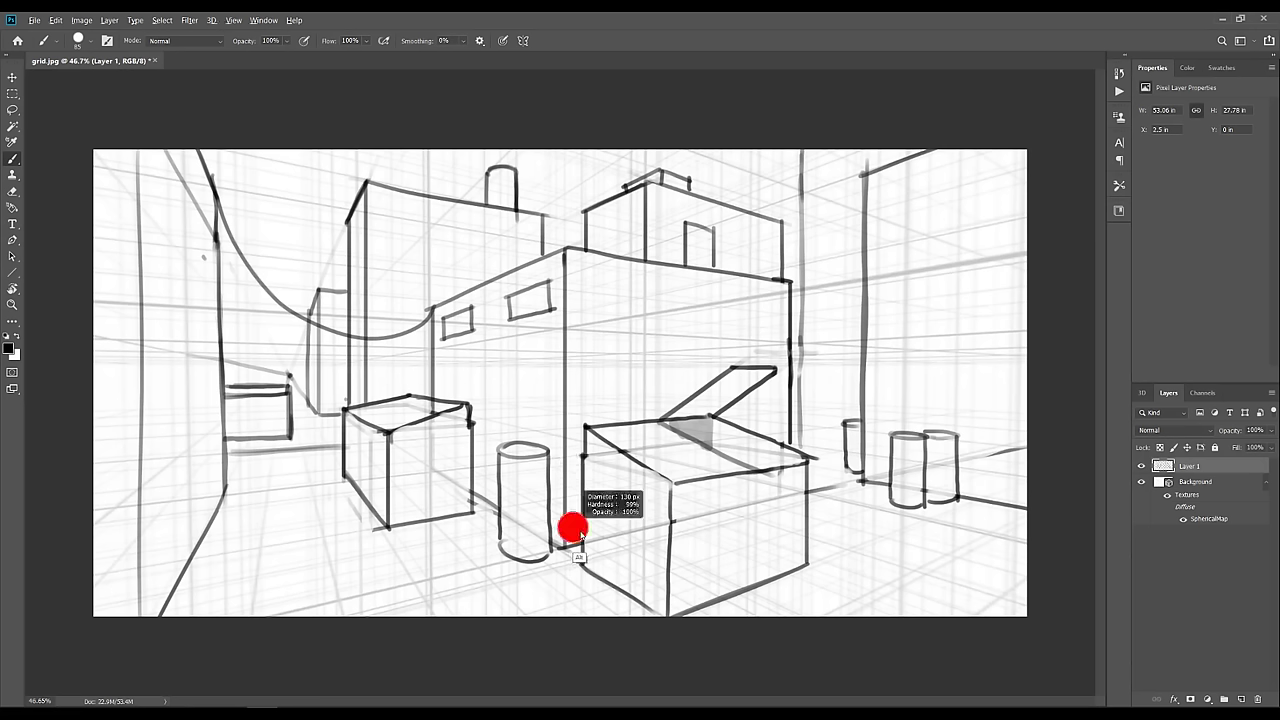
{"action": "mouse_move", "coordinate": [577, 527]}
{"action": "left_mouse_down"}
{"action": "mouse_move", "coordinate": [575, 264]}
{"action": "mouse_move", "coordinate": [775, 286]}
{"action": "mouse_move", "coordinate": [782, 432]}
{"action": "mouse_move", "coordinate": [735, 415]}
{"action": "mouse_move", "coordinate": [760, 396]}
{"action": "mouse_move", "coordinate": [763, 418]}
{"action": "mouse_move", "coordinate": [778, 359]}
{"action": "mouse_move", "coordinate": [727, 362]}
{"action": "mouse_move", "coordinate": [660, 414]}
{"action": "mouse_move", "coordinate": [593, 416]}
{"action": "mouse_move", "coordinate": [594, 307]}
{"action": "mouse_move", "coordinate": [597, 361]}
{"action": "mouse_move", "coordinate": [612, 324]}
{"action": "mouse_move", "coordinate": [625, 393]}
{"action": "mouse_move", "coordinate": [634, 288]}
{"action": "mouse_move", "coordinate": [641, 373]}
{"action": "mouse_move", "coordinate": [667, 314]}
{"action": "mouse_move", "coordinate": [674, 386]}
{"action": "mouse_move", "coordinate": [710, 290]}
{"action": "mouse_move", "coordinate": [731, 307]}
{"action": "mouse_move", "coordinate": [754, 297]}
{"action": "mouse_move", "coordinate": [768, 311]}
{"action": "mouse_move", "coordinate": [681, 388]}
{"action": "mouse_move", "coordinate": [631, 412]}
{"action": "mouse_move", "coordinate": [597, 410]}
{"action": "left_mouse_up"}
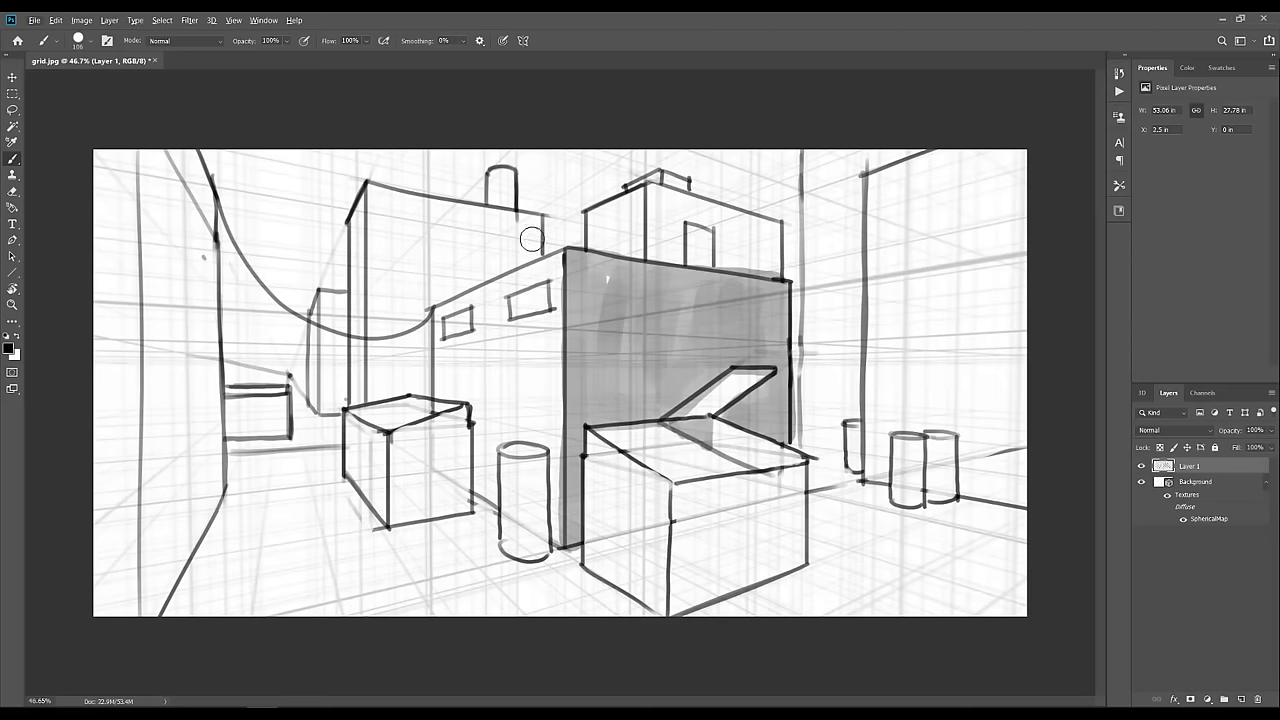
Shade the tall rear building's broad face and the small box's right face in grey
{"action": "mouse_move", "coordinate": [533, 250]}
{"action": "left_mouse_down"}
{"action": "mouse_move", "coordinate": [530, 222]}
{"action": "mouse_move", "coordinate": [378, 208]}
{"action": "mouse_move", "coordinate": [376, 390]}
{"action": "mouse_move", "coordinate": [417, 386]}
{"action": "mouse_move", "coordinate": [418, 305]}
{"action": "mouse_move", "coordinate": [432, 285]}
{"action": "mouse_move", "coordinate": [512, 263]}
{"action": "mouse_move", "coordinate": [501, 237]}
{"action": "mouse_move", "coordinate": [443, 251]}
{"action": "mouse_move", "coordinate": [414, 277]}
{"action": "mouse_move", "coordinate": [394, 251]}
{"action": "mouse_move", "coordinate": [390, 408]}
{"action": "left_mouse_up"}
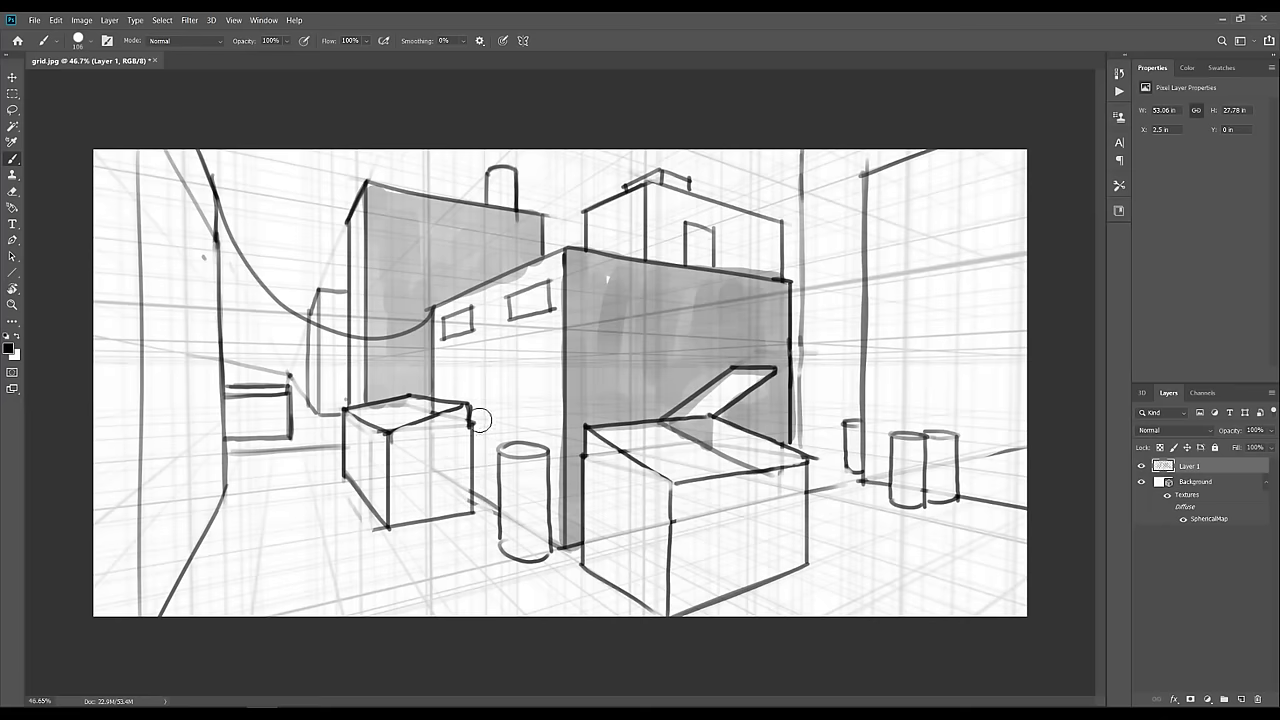
{"action": "mouse_move", "coordinate": [394, 517]}
{"action": "left_mouse_down"}
{"action": "mouse_move", "coordinate": [458, 505]}
{"action": "mouse_move", "coordinate": [458, 421]}
{"action": "mouse_move", "coordinate": [399, 440]}
{"action": "mouse_move", "coordinate": [403, 502]}
{"action": "mouse_move", "coordinate": [426, 472]}
{"action": "mouse_move", "coordinate": [445, 471]}
{"action": "mouse_move", "coordinate": [405, 503]}
{"action": "left_mouse_up"}
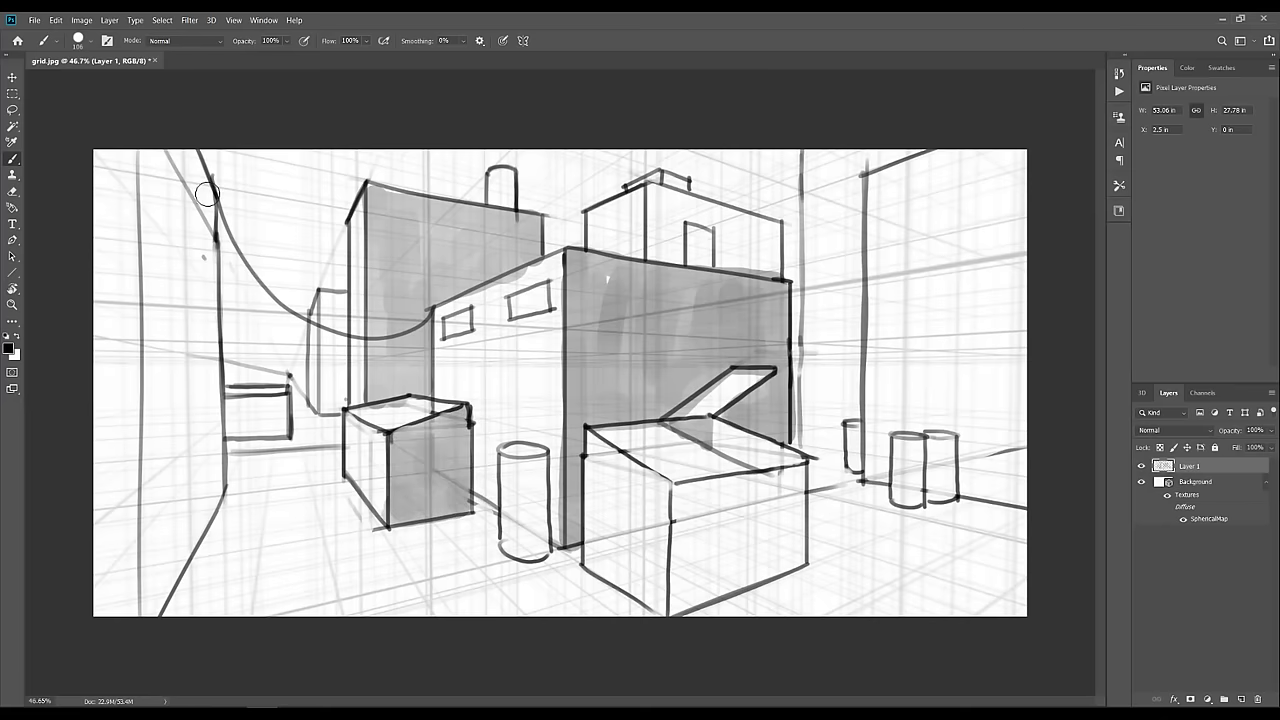
Shade the far-left building's whole face in grey, then the narrow background building's front face with a smaller brush
{"action": "mouse_move", "coordinate": [206, 193]}
{"action": "left_mouse_down"}
{"action": "mouse_move", "coordinate": [217, 505]}
{"action": "mouse_move", "coordinate": [160, 598]}
{"action": "mouse_move", "coordinate": [113, 611]}
{"action": "mouse_move", "coordinate": [100, 528]}
{"action": "mouse_move", "coordinate": [104, 160]}
{"action": "left_mouse_up"}
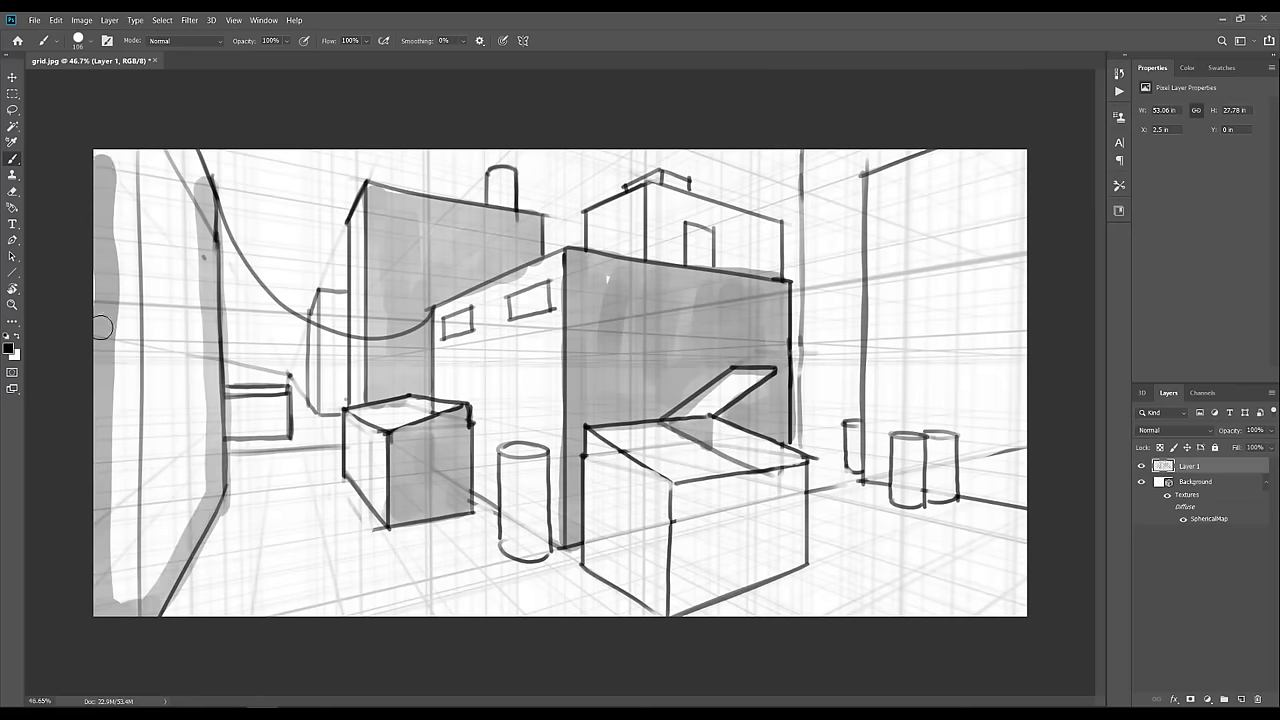
{"action": "mouse_move", "coordinate": [102, 327]}
{"action": "left_mouse_down"}
{"action": "mouse_move", "coordinate": [104, 158]}
{"action": "mouse_move", "coordinate": [180, 158]}
{"action": "mouse_move", "coordinate": [197, 195]}
{"action": "mouse_move", "coordinate": [192, 174]}
{"action": "mouse_move", "coordinate": [168, 224]}
{"action": "mouse_move", "coordinate": [145, 216]}
{"action": "mouse_move", "coordinate": [123, 240]}
{"action": "mouse_move", "coordinate": [115, 229]}
{"action": "mouse_move", "coordinate": [132, 278]}
{"action": "mouse_move", "coordinate": [169, 234]}
{"action": "mouse_move", "coordinate": [200, 246]}
{"action": "mouse_move", "coordinate": [193, 483]}
{"action": "mouse_move", "coordinate": [187, 332]}
{"action": "mouse_move", "coordinate": [180, 470]}
{"action": "mouse_move", "coordinate": [160, 384]}
{"action": "mouse_move", "coordinate": [152, 515]}
{"action": "mouse_move", "coordinate": [138, 357]}
{"action": "mouse_move", "coordinate": [122, 580]}
{"action": "mouse_move", "coordinate": [123, 324]}
{"action": "mouse_move", "coordinate": [117, 585]}
{"action": "mouse_move", "coordinate": [107, 548]}
{"action": "mouse_move", "coordinate": [162, 567]}
{"action": "mouse_move", "coordinate": [182, 519]}
{"action": "mouse_move", "coordinate": [174, 270]}
{"action": "mouse_move", "coordinate": [159, 359]}
{"action": "mouse_move", "coordinate": [154, 197]}
{"action": "mouse_move", "coordinate": [178, 213]}
{"action": "mouse_move", "coordinate": [198, 324]}
{"action": "mouse_move", "coordinate": [207, 250]}
{"action": "mouse_move", "coordinate": [215, 488]}
{"action": "left_mouse_up"}
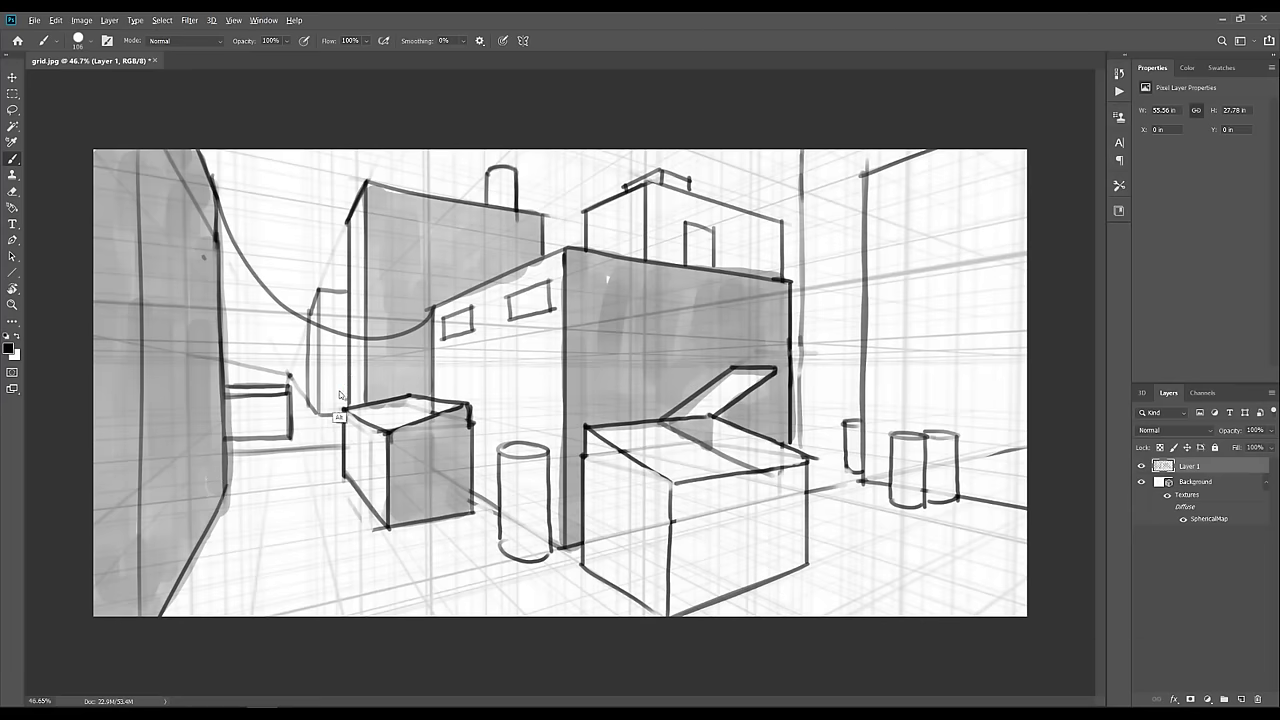
{"action": "left_click_drag", "start_coordinate": [343, 386], "coordinate": [330, 418]}
{"action": "mouse_move", "coordinate": [332, 297]}
{"action": "left_mouse_down"}
{"action": "mouse_move", "coordinate": [339, 350]}
{"action": "mouse_move", "coordinate": [325, 362]}
{"action": "mouse_move", "coordinate": [341, 372]}
{"action": "mouse_move", "coordinate": [332, 414]}
{"action": "left_mouse_up"}
{"action": "key", "text": "ctrl+z"}
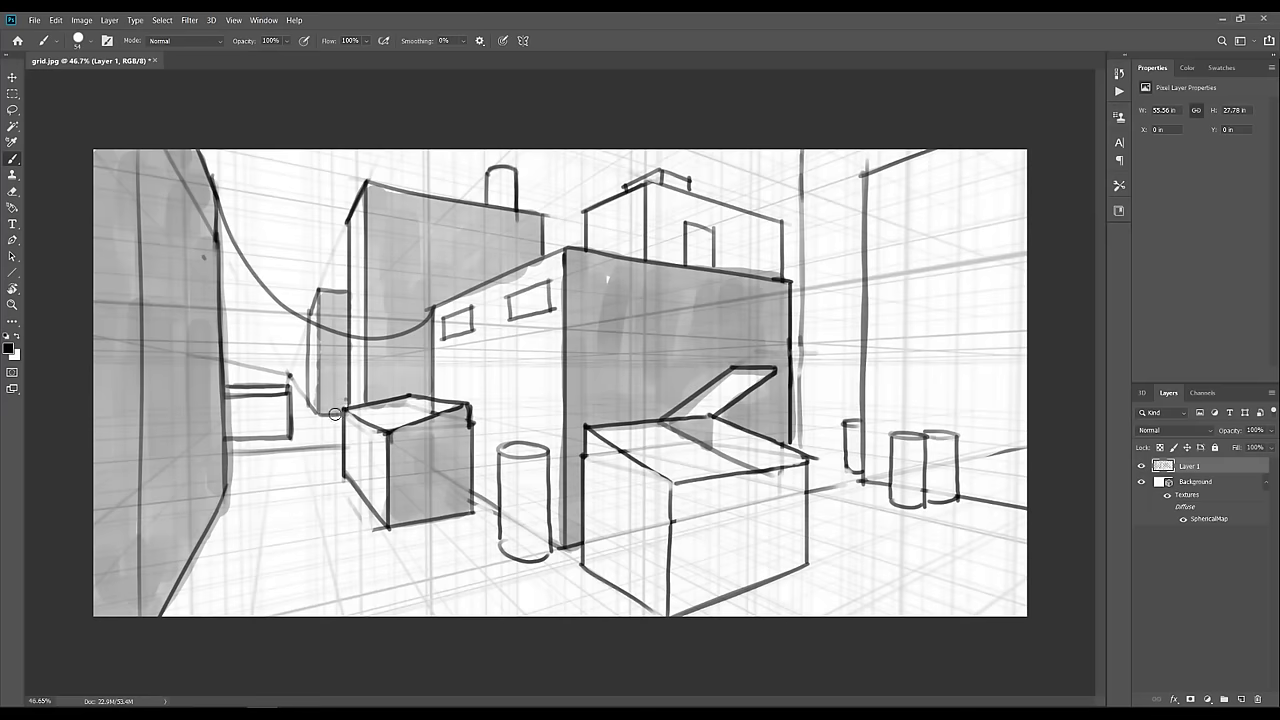
Reduce the brush size and sketch two small distant buildings, one above the low box and one beside the narrow building
{"action": "left_click_drag", "start_coordinate": [302, 368], "coordinate": [286, 383]}
{"action": "left_click_drag", "start_coordinate": [259, 324], "coordinate": [259, 382]}
{"action": "key", "text": "ctrl+z"}
{"action": "left_click_drag", "start_coordinate": [260, 299], "coordinate": [260, 382]}
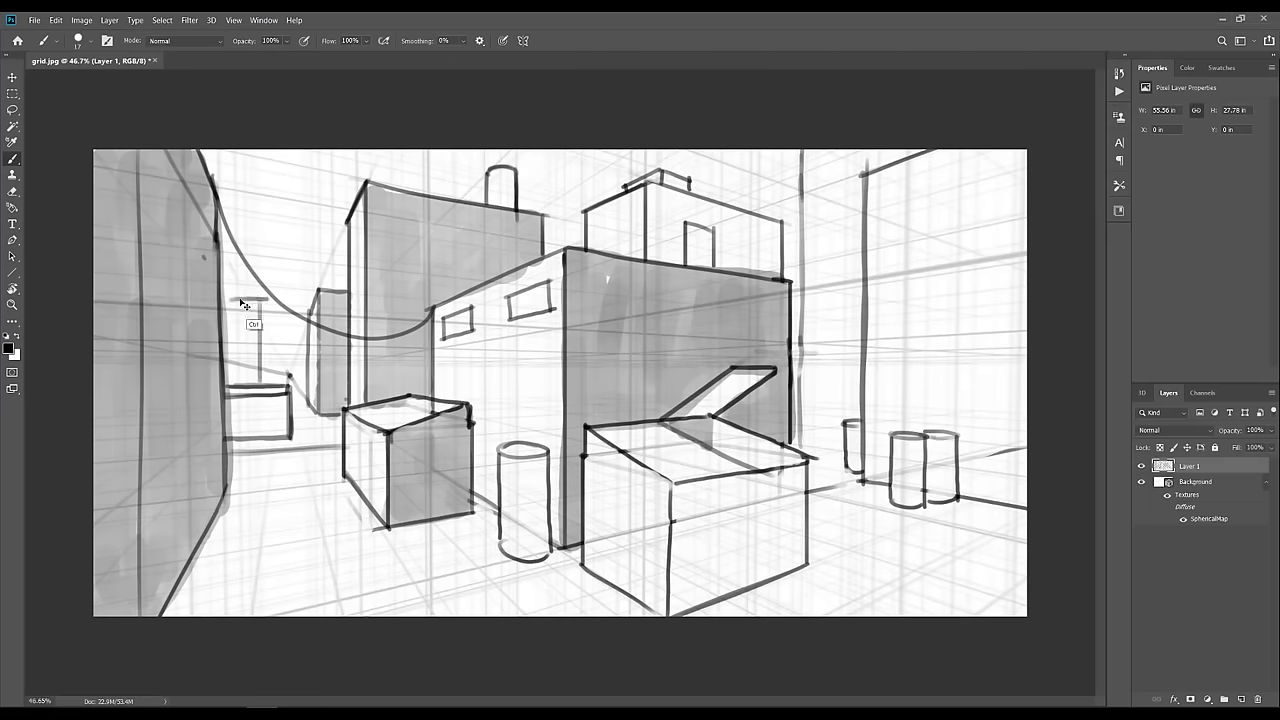
{"action": "mouse_move", "coordinate": [258, 301]}
{"action": "left_mouse_down"}
{"action": "mouse_move", "coordinate": [230, 301]}
{"action": "mouse_move", "coordinate": [265, 381]}
{"action": "mouse_move", "coordinate": [298, 390]}
{"action": "left_mouse_up"}
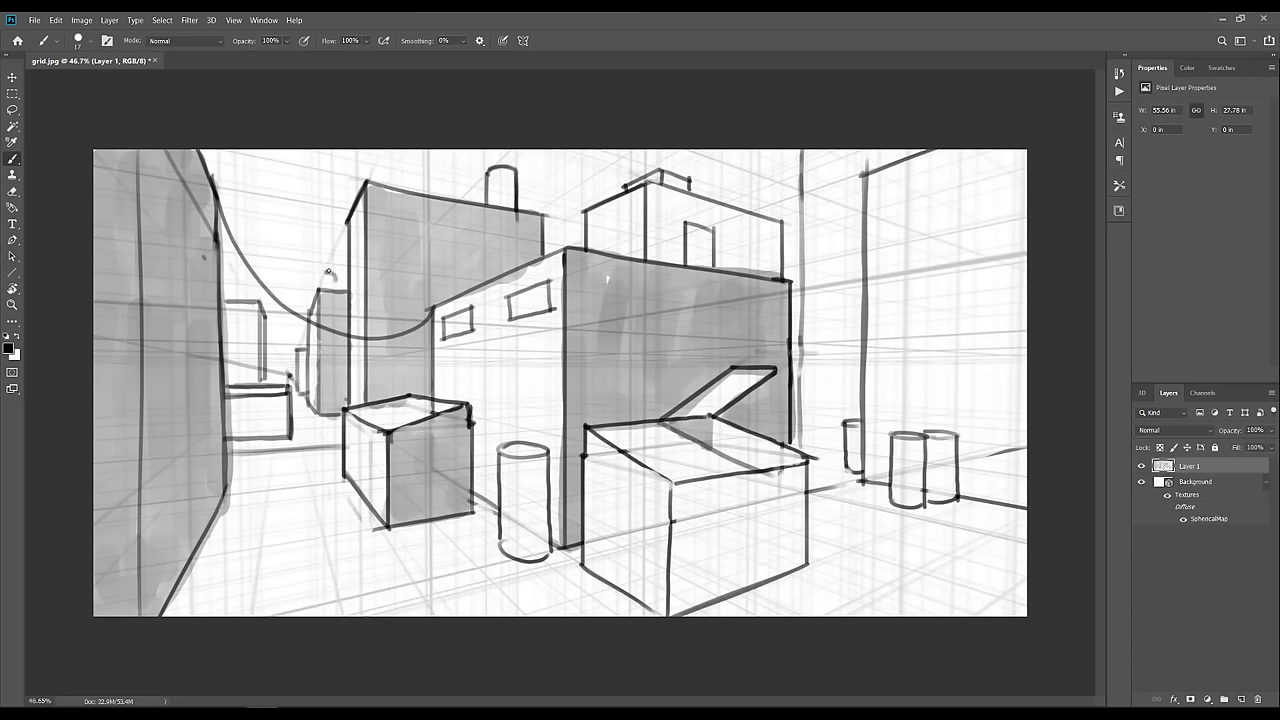
Draw a bumpy cloud outline above the distant buildings and add a short ground line beside the small box
{"action": "left_click_drag", "start_coordinate": [324, 233], "coordinate": [274, 254]}
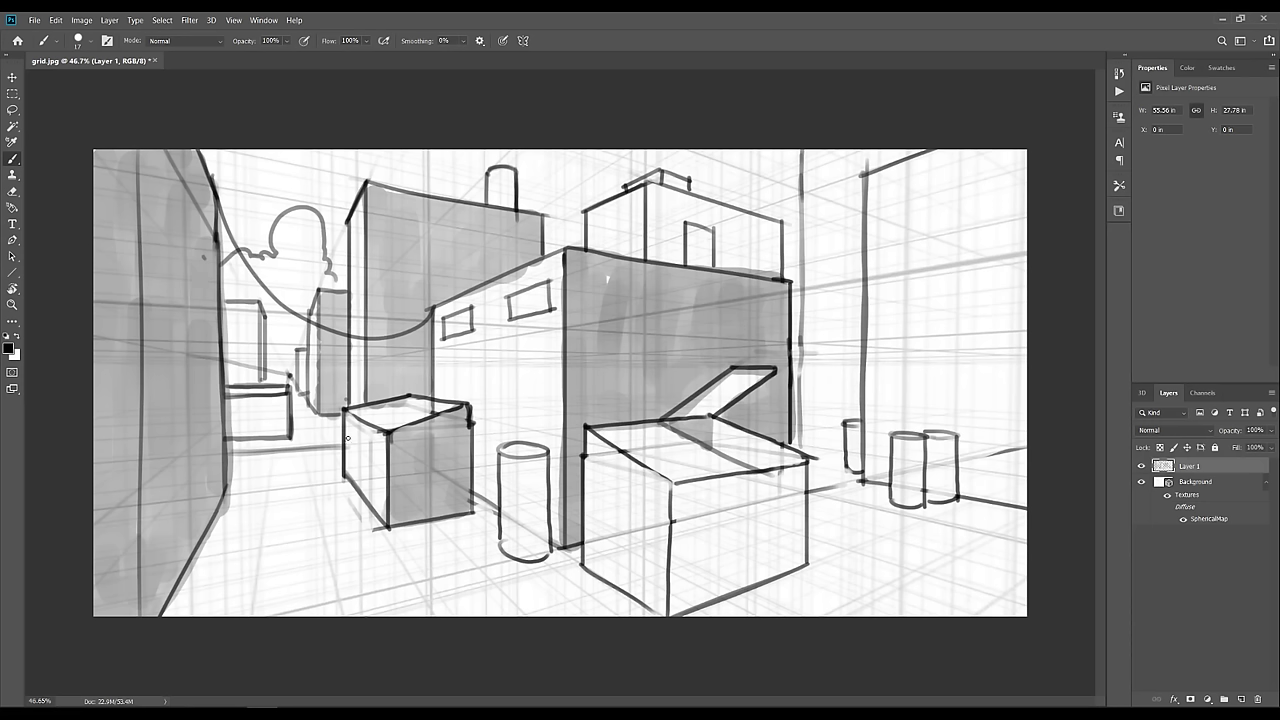
{"action": "left_click_drag", "start_coordinate": [319, 427], "coordinate": [342, 424]}
Draw inner lines along the front crate's open flap to give it thickness
{"action": "mouse_move", "coordinate": [711, 392]}
{"action": "left_mouse_down"}
{"action": "mouse_move", "coordinate": [740, 373]}
{"action": "mouse_move", "coordinate": [676, 422]}
{"action": "left_mouse_up"}
{"action": "key", "text": "ctrl+z"}
{"action": "key", "text": "ctrl+z"}
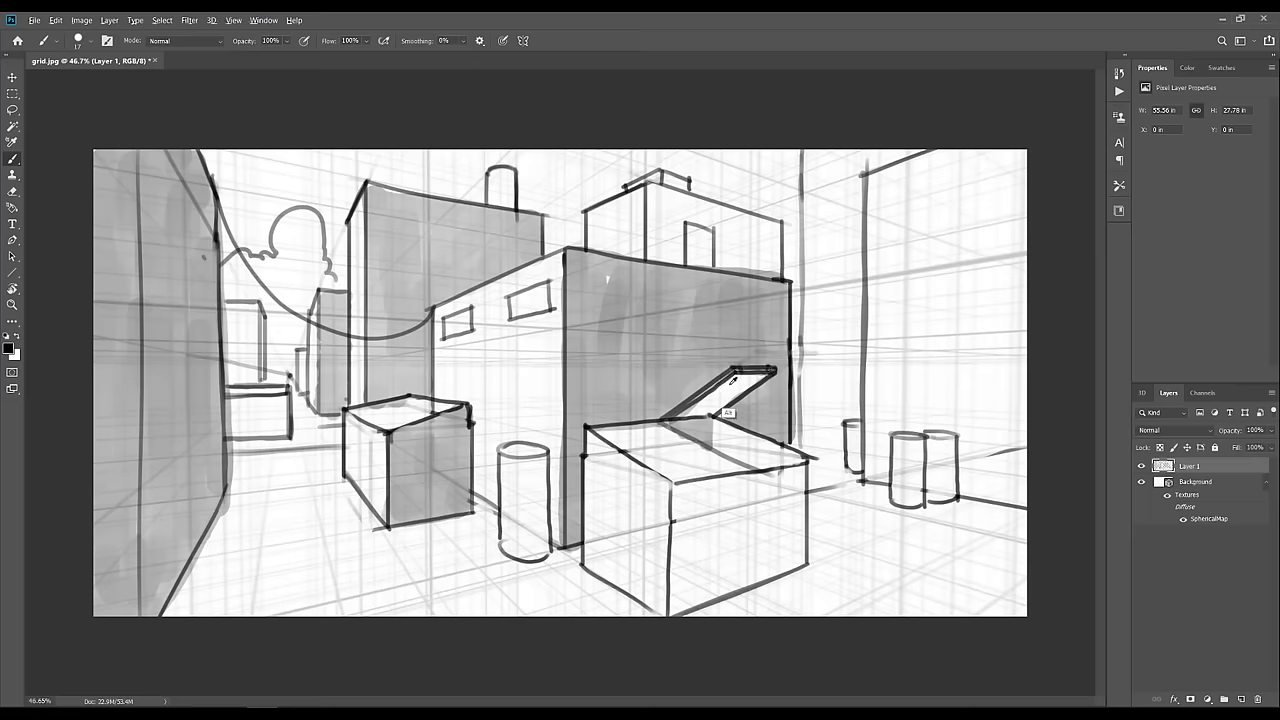
Enlarge the brush and shade the front crate's open flap and the closed part of its lid in dark grey
{"action": "right_click", "coordinate": [731, 383], "text": "alt"}
{"action": "left_click_drag", "start_coordinate": [758, 376], "coordinate": [680, 420]}
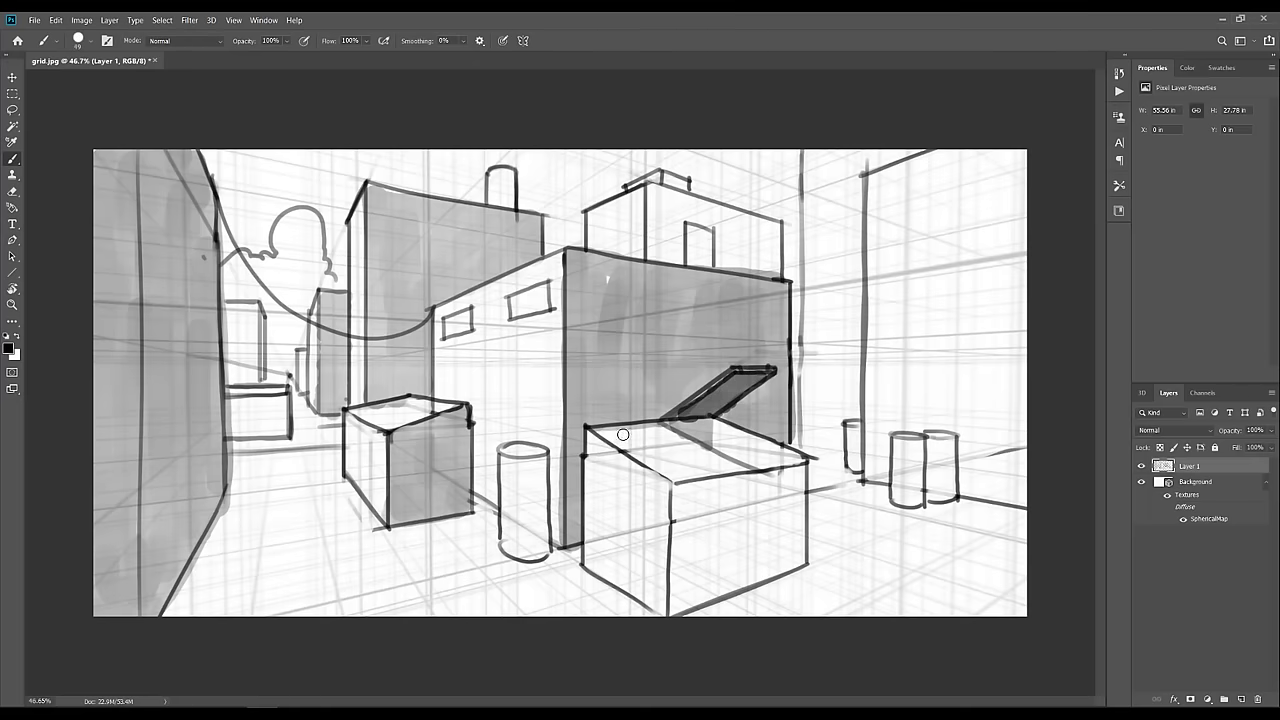
{"action": "mouse_move", "coordinate": [605, 430]}
{"action": "left_mouse_down"}
{"action": "mouse_move", "coordinate": [645, 432]}
{"action": "mouse_move", "coordinate": [695, 460]}
{"action": "mouse_move", "coordinate": [667, 474]}
{"action": "mouse_move", "coordinate": [745, 466]}
{"action": "left_mouse_up"}
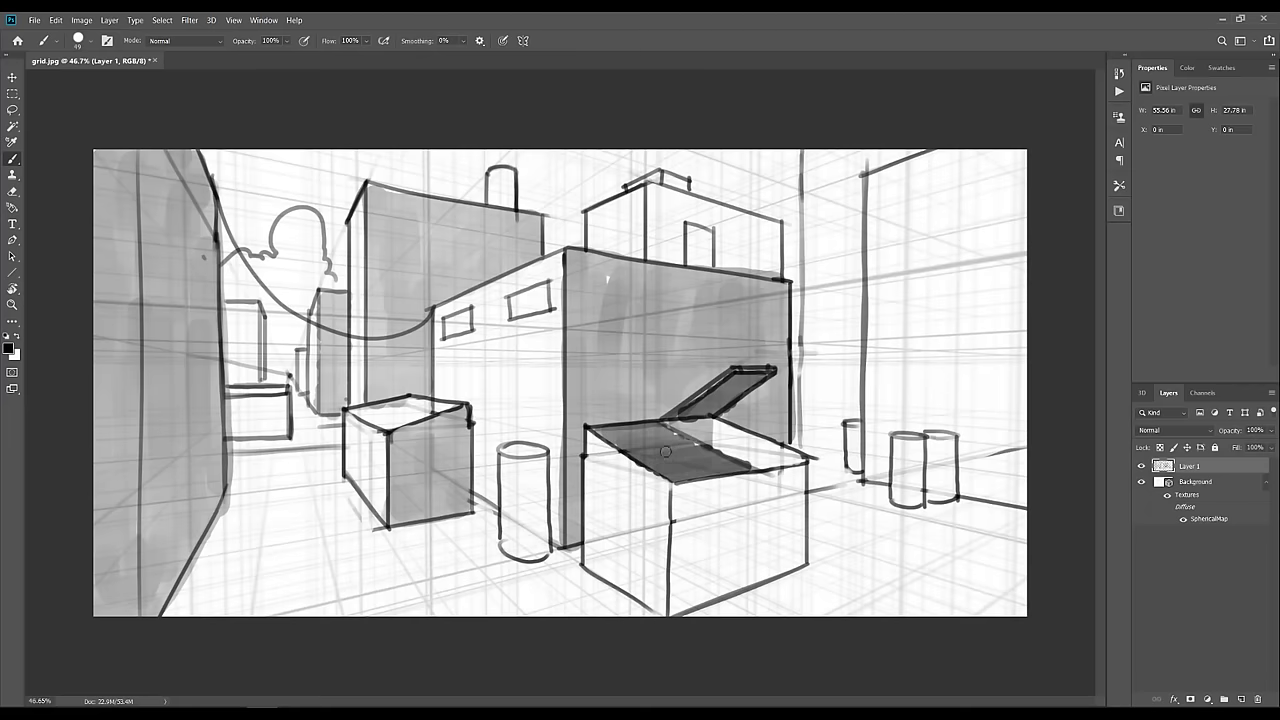
Reduce the brush size and draw a protruding horizontal bracket across the front crate's left face
{"action": "right_click", "coordinate": [658, 531], "text": "alt"}
{"action": "mouse_move", "coordinate": [664, 522]}
{"action": "left_mouse_down"}
{"action": "mouse_move", "coordinate": [656, 557]}
{"action": "mouse_move", "coordinate": [588, 494]}
{"action": "left_mouse_up"}
{"action": "key", "text": "e"}
{"action": "key", "text": "b"}
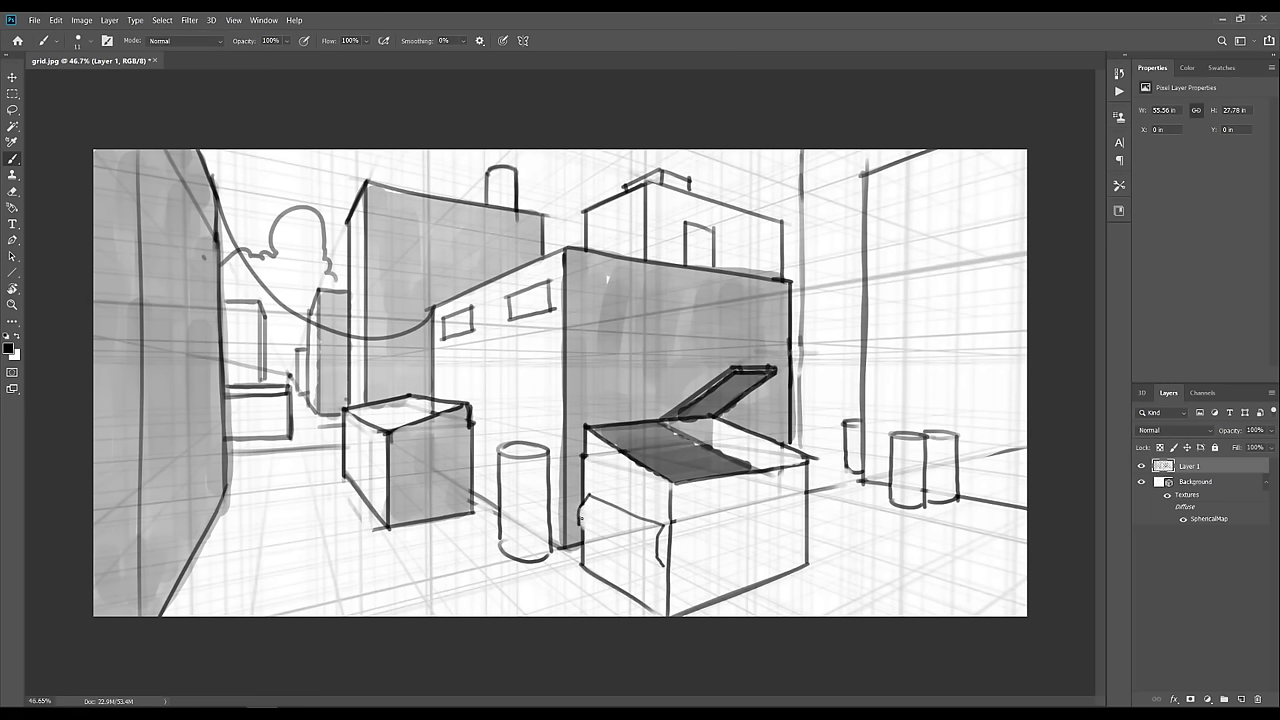
{"action": "mouse_move", "coordinate": [656, 558]}
{"action": "left_mouse_down"}
{"action": "mouse_move", "coordinate": [579, 525]}
{"action": "mouse_move", "coordinate": [662, 565]}
{"action": "mouse_move", "coordinate": [588, 516]}
{"action": "left_mouse_up"}
{"action": "key", "text": "ctrl+z"}
{"action": "key", "text": "ctrl+z"}
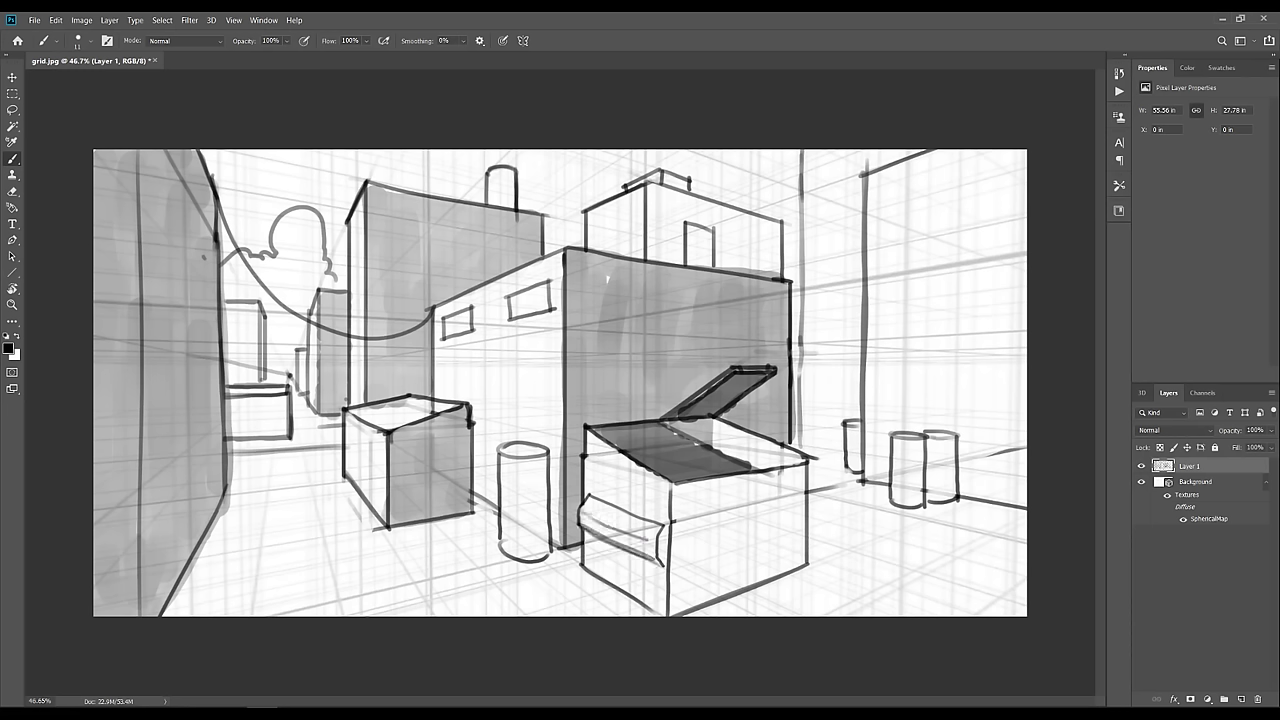
Shade the bracket's end and add a dark base line with a small wheel under the crate's right face
{"action": "right_click", "coordinate": [657, 543], "text": "alt"}
{"action": "mouse_move", "coordinate": [662, 556]}
{"action": "left_mouse_down"}
{"action": "mouse_move", "coordinate": [662, 534]}
{"action": "mouse_move", "coordinate": [663, 560]}
{"action": "left_mouse_up"}
{"action": "left_click_drag", "start_coordinate": [686, 613], "coordinate": [805, 573]}
{"action": "right_click", "coordinate": [803, 573], "text": "alt"}
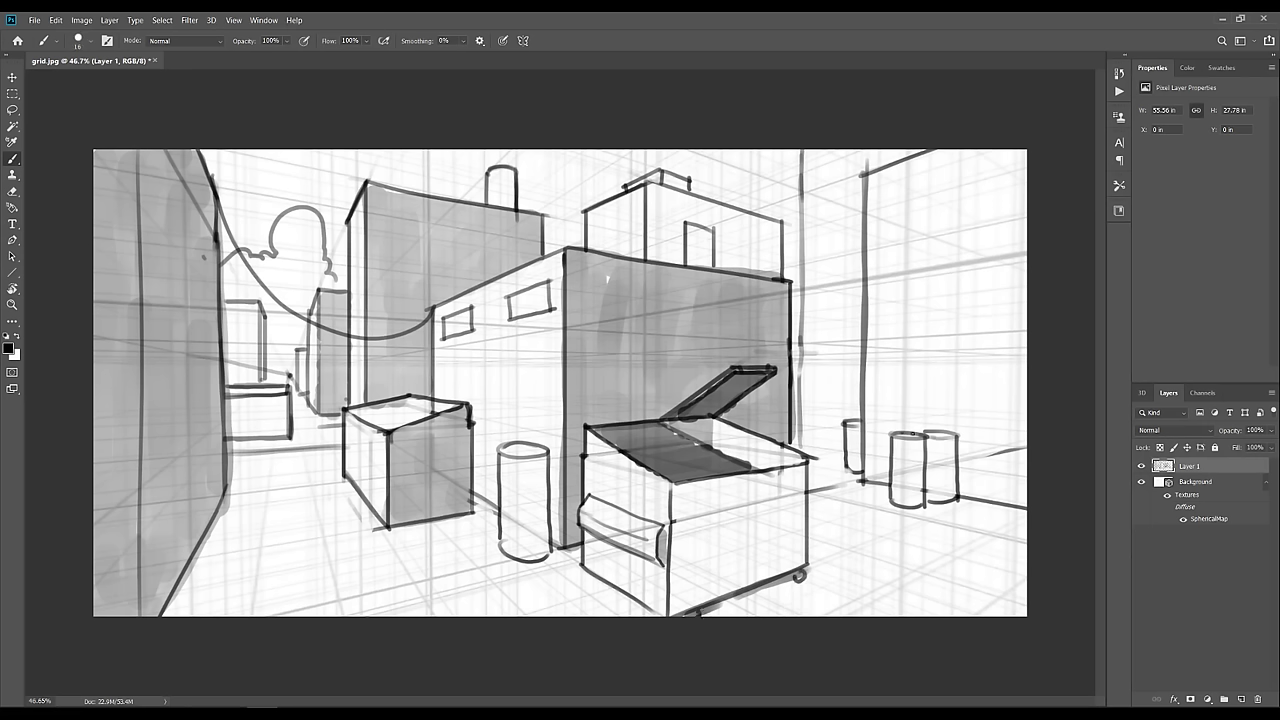
Draw two tied garbage bags beside the pair of cylinders near the right-hand wall
{"action": "mouse_move", "coordinate": [974, 493]}
{"action": "left_mouse_down"}
{"action": "mouse_move", "coordinate": [968, 470]}
{"action": "mouse_move", "coordinate": [988, 505]}
{"action": "mouse_move", "coordinate": [952, 505]}
{"action": "left_mouse_up"}
{"action": "mouse_move", "coordinate": [976, 480]}
{"action": "left_mouse_down"}
{"action": "mouse_move", "coordinate": [982, 463]}
{"action": "mouse_move", "coordinate": [953, 480]}
{"action": "mouse_move", "coordinate": [974, 494]}
{"action": "mouse_move", "coordinate": [936, 506]}
{"action": "mouse_move", "coordinate": [939, 467]}
{"action": "mouse_move", "coordinate": [949, 480]}
{"action": "mouse_move", "coordinate": [905, 530]}
{"action": "mouse_move", "coordinate": [982, 532]}
{"action": "mouse_move", "coordinate": [961, 557]}
{"action": "left_mouse_up"}
{"action": "key", "text": "e"}
{"action": "key", "text": "b"}
{"action": "key", "text": "ctrl+z"}
{"action": "key", "text": "ctrl+z"}
Sketch flat sheets on the ground below the garbage bags and another sheet beside the front crate's wheel
{"action": "left_click_drag", "start_coordinate": [959, 518], "coordinate": [989, 532]}
{"action": "left_click_drag", "start_coordinate": [905, 529], "coordinate": [925, 544]}
{"action": "mouse_move", "coordinate": [925, 544]}
{"action": "left_mouse_down"}
{"action": "mouse_move", "coordinate": [969, 535]}
{"action": "mouse_move", "coordinate": [874, 514]}
{"action": "mouse_move", "coordinate": [850, 531]}
{"action": "mouse_move", "coordinate": [920, 545]}
{"action": "left_mouse_up"}
{"action": "mouse_move", "coordinate": [781, 592]}
{"action": "left_mouse_down"}
{"action": "mouse_move", "coordinate": [853, 598]}
{"action": "mouse_move", "coordinate": [856, 555]}
{"action": "mouse_move", "coordinate": [810, 551]}
{"action": "mouse_move", "coordinate": [777, 594]}
{"action": "left_mouse_up"}
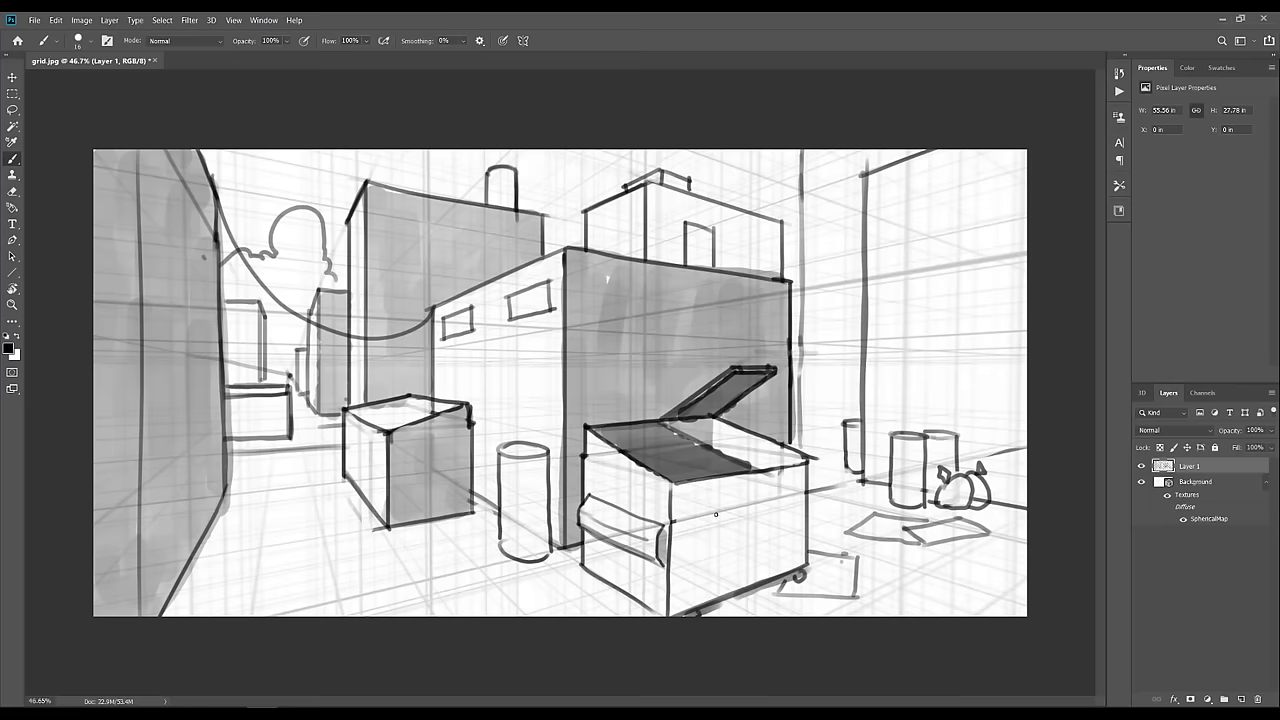
Draw parallel seam lines across the front crate's right face and a small dark bracket on its far edge
{"action": "mouse_move", "coordinate": [681, 524]}
{"action": "left_mouse_down"}
{"action": "mouse_move", "coordinate": [798, 492]}
{"action": "mouse_move", "coordinate": [680, 525]}
{"action": "mouse_move", "coordinate": [790, 495]}
{"action": "left_mouse_up"}
{"action": "key", "text": "ctrl+z"}
{"action": "mouse_move", "coordinate": [664, 529]}
{"action": "left_mouse_down"}
{"action": "mouse_move", "coordinate": [810, 496]}
{"action": "mouse_move", "coordinate": [812, 530]}
{"action": "left_mouse_up"}
{"action": "key", "text": "ctrl+z"}
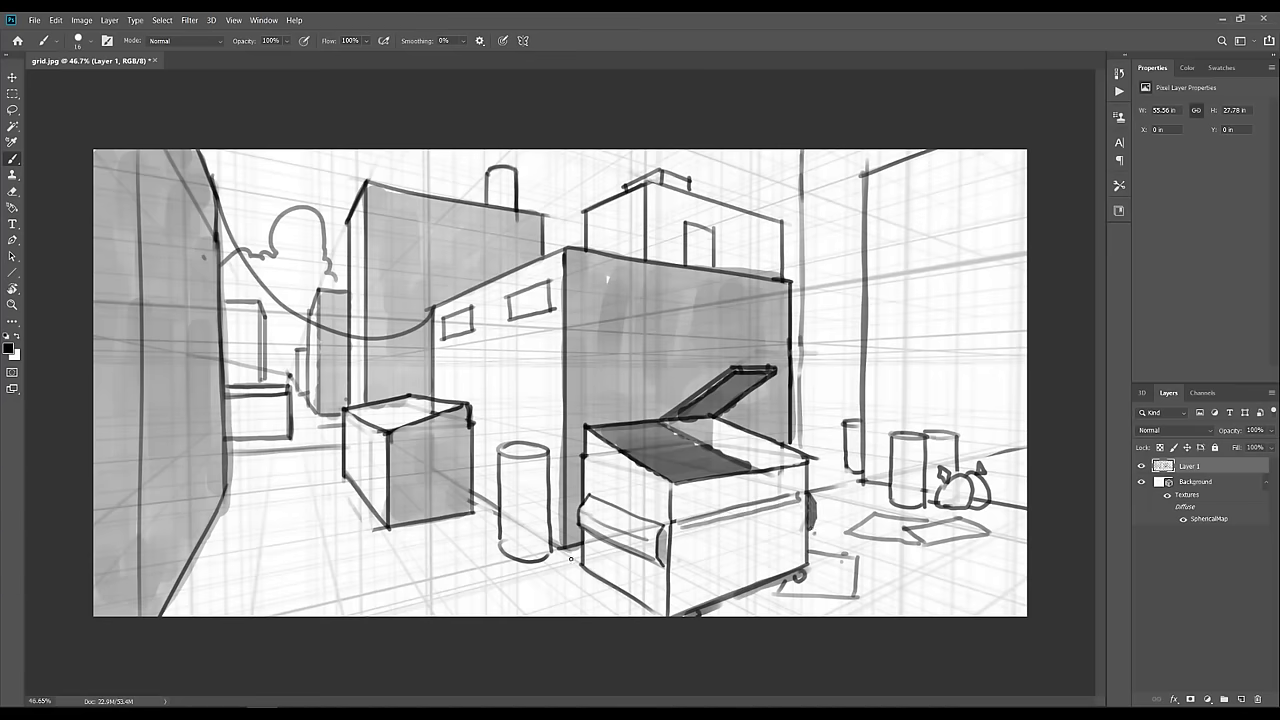
Draw one small can beside the front crate's left corner and another lying on the ground before the barrel
{"action": "mouse_move", "coordinate": [566, 558]}
{"action": "left_mouse_down"}
{"action": "mouse_move", "coordinate": [576, 538]}
{"action": "mouse_move", "coordinate": [566, 556]}
{"action": "left_mouse_up"}
{"action": "key", "text": "e"}
{"action": "key", "text": "b"}
{"action": "mouse_move", "coordinate": [449, 560]}
{"action": "left_mouse_down"}
{"action": "mouse_move", "coordinate": [466, 556]}
{"action": "mouse_move", "coordinate": [456, 570]}
{"action": "left_mouse_up"}
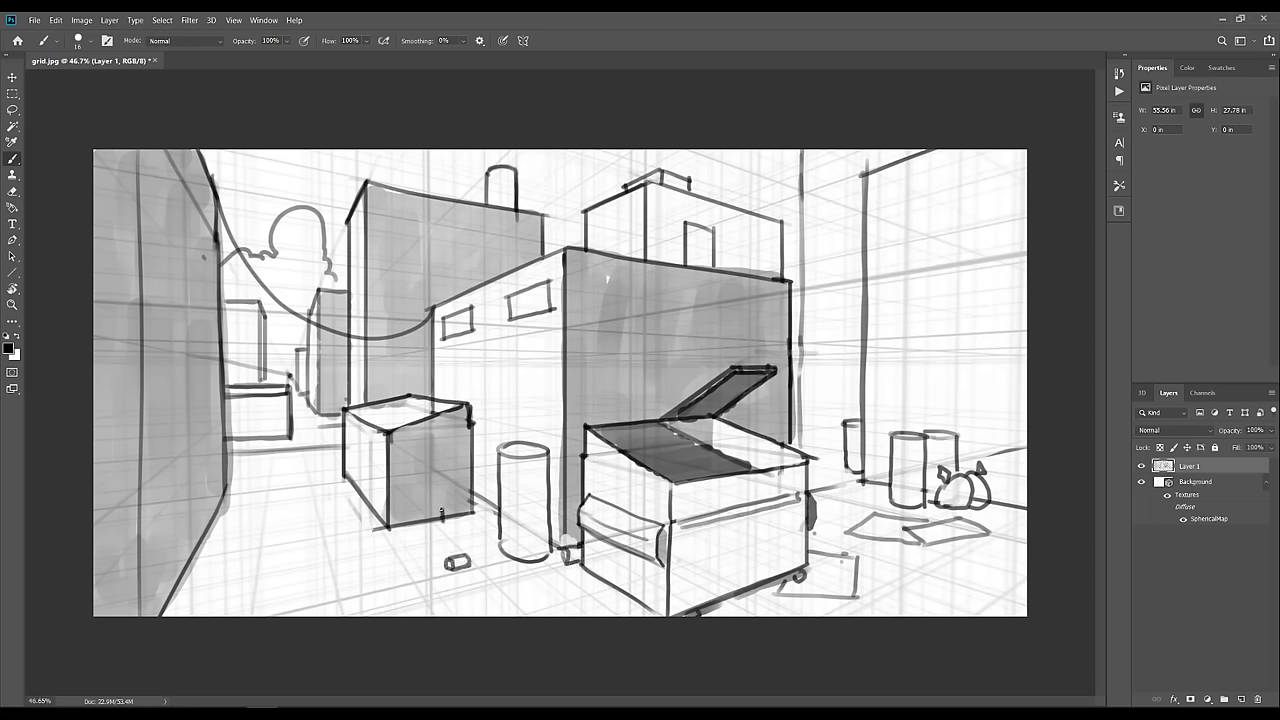
Add a small can and a ground line at the left crate's base, and draw curved bands around the barrel
{"action": "left_click_drag", "start_coordinate": [441, 512], "coordinate": [490, 507]}
{"action": "key", "text": "e"}
{"action": "key", "text": "b"}
{"action": "left_click_drag", "start_coordinate": [500, 480], "coordinate": [548, 484]}
{"action": "mouse_move", "coordinate": [500, 524]}
{"action": "left_mouse_down"}
{"action": "mouse_move", "coordinate": [543, 526]}
{"action": "mouse_move", "coordinate": [405, 537]}
{"action": "mouse_move", "coordinate": [347, 516]}
{"action": "mouse_move", "coordinate": [483, 518]}
{"action": "mouse_move", "coordinate": [378, 547]}
{"action": "mouse_move", "coordinate": [352, 573]}
{"action": "mouse_move", "coordinate": [236, 590]}
{"action": "left_mouse_up"}
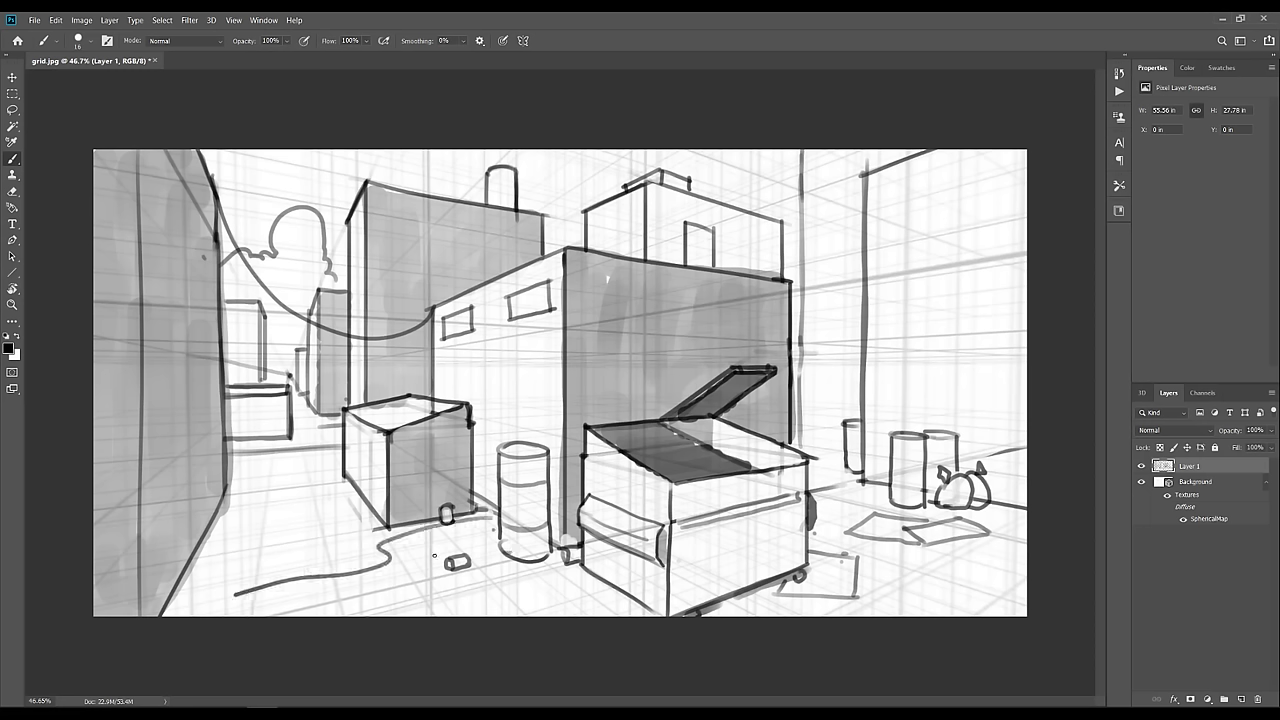
{"action": "key", "text": "ctrl+z"}
{"action": "mouse_move", "coordinate": [484, 518]}
{"action": "left_mouse_down"}
{"action": "mouse_move", "coordinate": [404, 539]}
{"action": "mouse_move", "coordinate": [379, 571]}
{"action": "mouse_move", "coordinate": [232, 612]}
{"action": "left_mouse_up"}
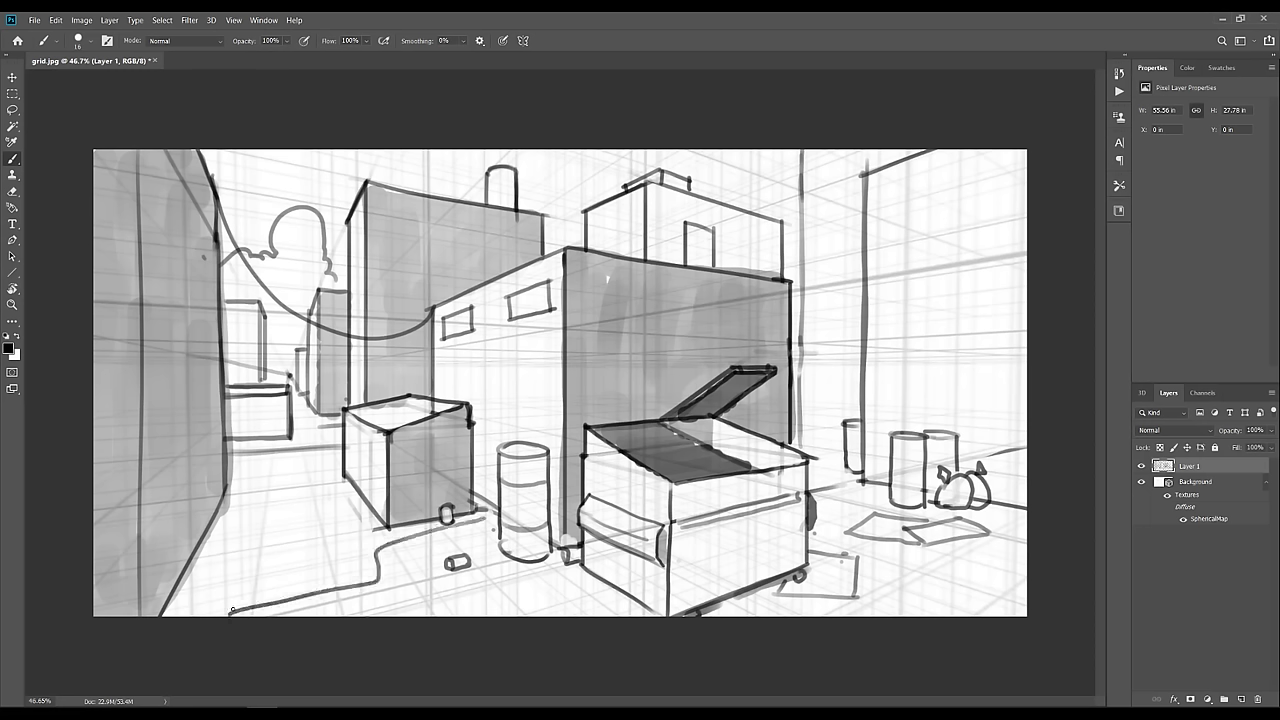
{"action": "key", "text": "ctrl+z"}
{"action": "mouse_move", "coordinate": [330, 460]}
{"action": "left_mouse_down"}
{"action": "mouse_move", "coordinate": [254, 496]}
{"action": "mouse_move", "coordinate": [374, 560]}
{"action": "mouse_move", "coordinate": [801, 637]}
{"action": "left_mouse_up"}
{"action": "key", "text": "ctrl+z"}
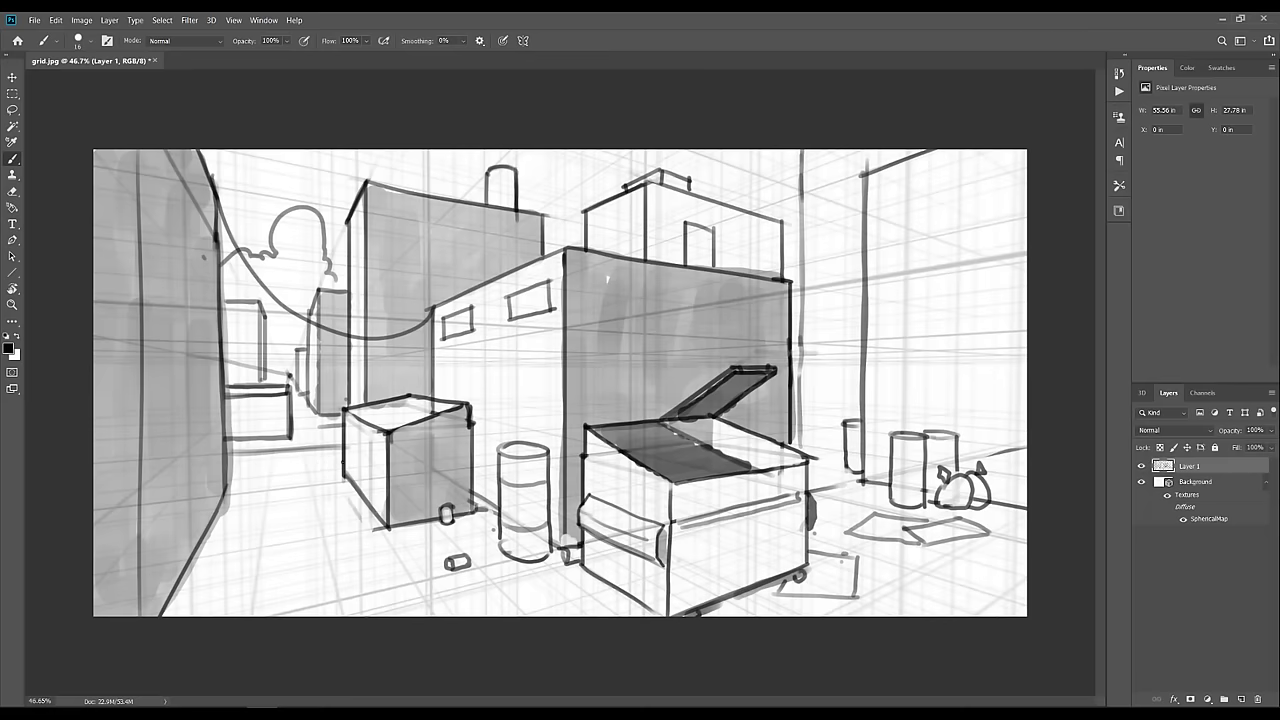
{"action": "mouse_move", "coordinate": [335, 461]}
{"action": "left_mouse_down"}
{"action": "mouse_move", "coordinate": [238, 504]}
{"action": "mouse_move", "coordinate": [383, 553]}
{"action": "mouse_move", "coordinate": [425, 593]}
{"action": "left_mouse_up"}
{"action": "key", "text": "ctrl+z"}
{"action": "mouse_move", "coordinate": [388, 519]}
{"action": "left_mouse_down"}
{"action": "mouse_move", "coordinate": [322, 562]}
{"action": "mouse_move", "coordinate": [581, 626]}
{"action": "left_mouse_up"}
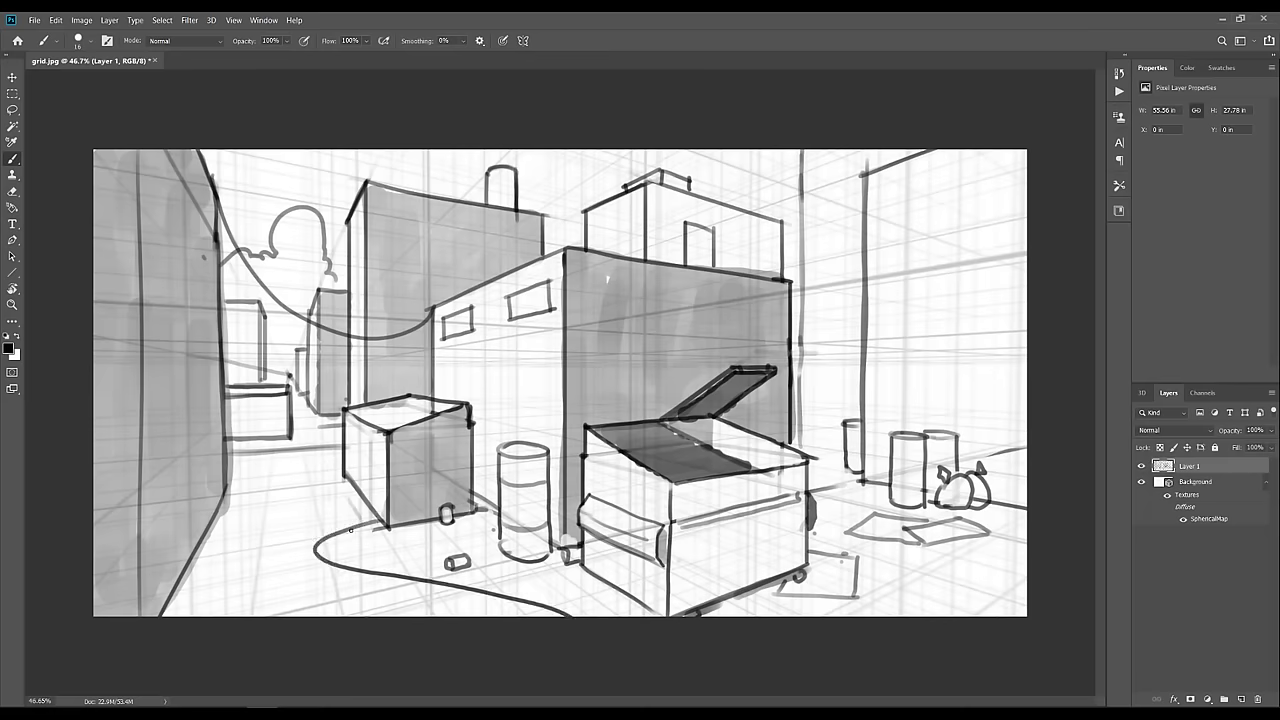
{"action": "mouse_move", "coordinate": [367, 519]}
{"action": "left_mouse_down"}
{"action": "mouse_move", "coordinate": [311, 544]}
{"action": "mouse_move", "coordinate": [314, 556]}
{"action": "mouse_move", "coordinate": [508, 610]}
{"action": "mouse_move", "coordinate": [371, 583]}
{"action": "mouse_move", "coordinate": [369, 516]}
{"action": "mouse_move", "coordinate": [312, 521]}
{"action": "mouse_move", "coordinate": [350, 517]}
{"action": "left_mouse_up"}
{"action": "key", "text": "ctrl+z"}
{"action": "key", "text": "ctrl+z"}
{"action": "key", "text": "ctrl+z"}
{"action": "key", "text": "ctrl+z"}
Draw horizontal slat lines across the shaded front face of the left crate
{"action": "mouse_move", "coordinate": [390, 462]}
{"action": "left_mouse_down"}
{"action": "mouse_move", "coordinate": [410, 489]}
{"action": "mouse_move", "coordinate": [398, 488]}
{"action": "mouse_move", "coordinate": [477, 478]}
{"action": "left_mouse_up"}
{"action": "left_click_drag", "start_coordinate": [398, 489], "coordinate": [477, 479]}
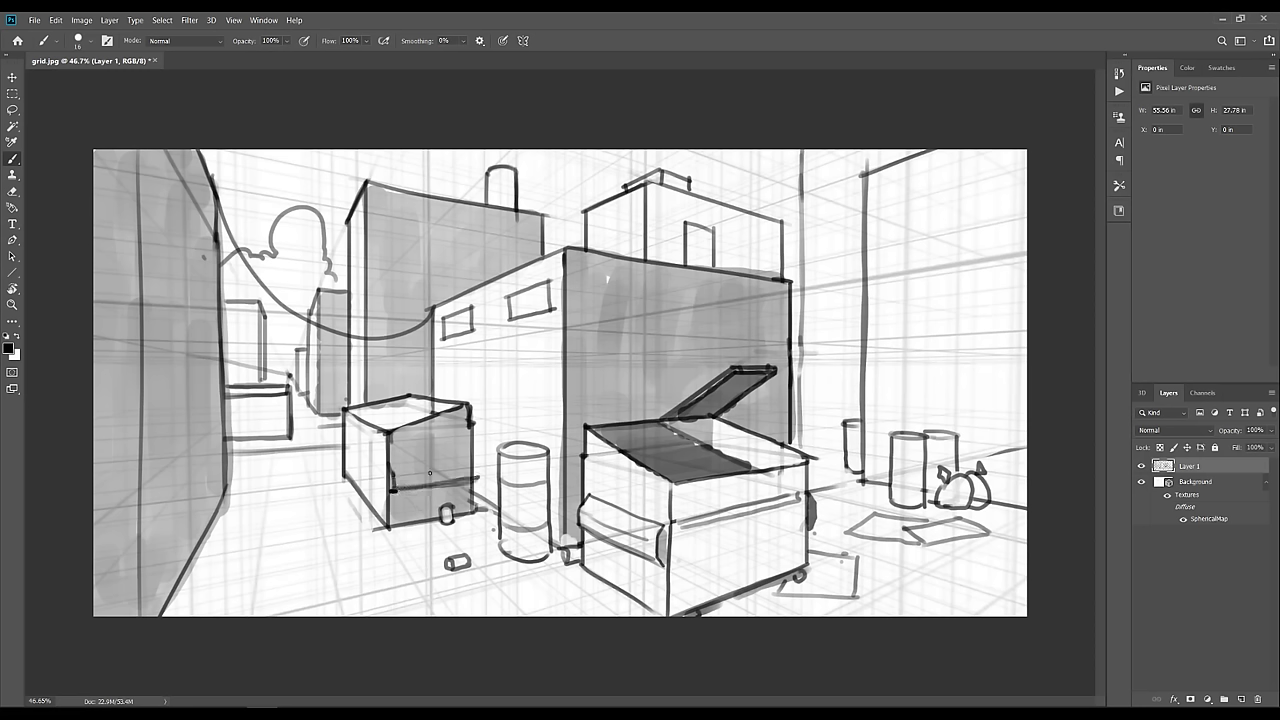
{"action": "left_click_drag", "start_coordinate": [393, 466], "coordinate": [464, 459]}
Draw ridge lines across the left crate's top and reshape its far-left edge into a slight curve
{"action": "mouse_move", "coordinate": [343, 436]}
{"action": "left_mouse_down"}
{"action": "mouse_move", "coordinate": [344, 458]}
{"action": "mouse_move", "coordinate": [428, 400]}
{"action": "mouse_move", "coordinate": [452, 404]}
{"action": "left_mouse_up"}
{"action": "key", "text": "ctrl+z"}
{"action": "key", "text": "e"}
{"action": "key", "text": "b"}
{"action": "left_click_drag", "start_coordinate": [389, 431], "coordinate": [462, 405]}
{"action": "left_click_drag", "start_coordinate": [388, 432], "coordinate": [462, 405]}
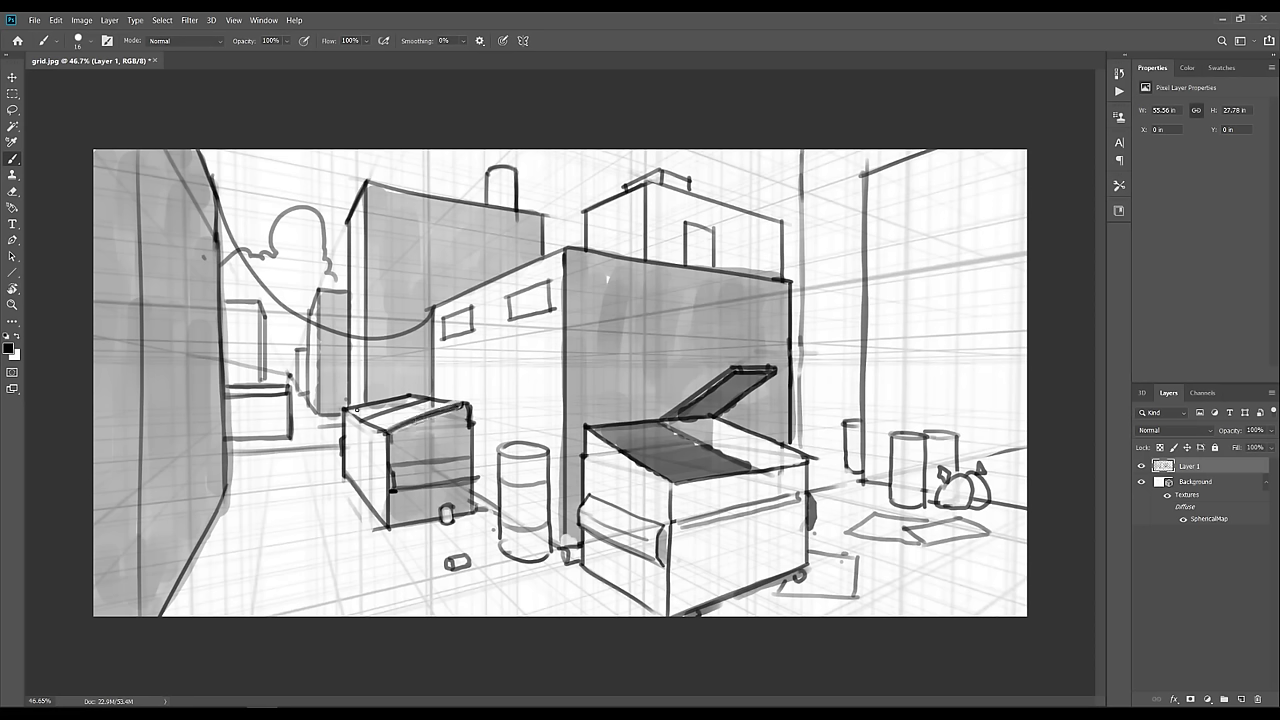
{"action": "key", "text": "e"}
{"action": "left_click_drag", "start_coordinate": [350, 408], "coordinate": [408, 392]}
{"action": "key", "text": "b"}
Add dark curved ridges along the front crate's lid and round the outline of its open flap
{"action": "mouse_move", "coordinate": [600, 432]}
{"action": "left_mouse_down"}
{"action": "mouse_move", "coordinate": [675, 485]}
{"action": "mouse_move", "coordinate": [605, 440]}
{"action": "mouse_move", "coordinate": [660, 460]}
{"action": "mouse_move", "coordinate": [716, 446]}
{"action": "mouse_move", "coordinate": [750, 468]}
{"action": "left_mouse_up"}
{"action": "key", "text": "e"}
{"action": "key", "text": "b"}
{"action": "mouse_move", "coordinate": [660, 418]}
{"action": "left_mouse_down"}
{"action": "mouse_move", "coordinate": [705, 473]}
{"action": "mouse_move", "coordinate": [705, 398]}
{"action": "mouse_move", "coordinate": [665, 415]}
{"action": "mouse_move", "coordinate": [749, 369]}
{"action": "mouse_move", "coordinate": [717, 414]}
{"action": "mouse_move", "coordinate": [770, 376]}
{"action": "left_mouse_up"}
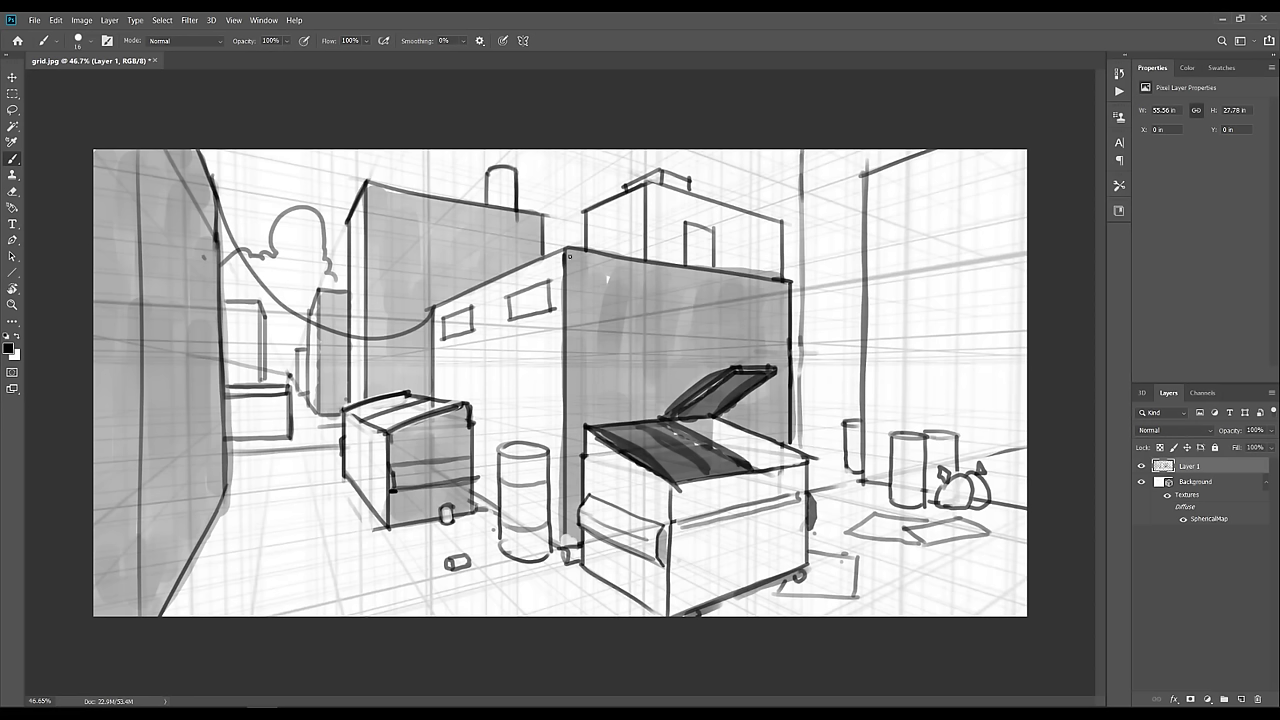
Add small wear marks to the large building's shaded wall and thicken the rooftop door's frame
{"action": "left_click_drag", "start_coordinate": [570, 257], "coordinate": [581, 256]}
{"action": "left_click_drag", "start_coordinate": [572, 330], "coordinate": [576, 331]}
{"action": "left_click_drag", "start_coordinate": [771, 292], "coordinate": [768, 296]}
{"action": "mouse_move", "coordinate": [686, 225]}
{"action": "left_mouse_down"}
{"action": "mouse_move", "coordinate": [712, 230]}
{"action": "mouse_move", "coordinate": [714, 262]}
{"action": "left_mouse_up"}
Draw a cloud outline beside the rooftop structure and a faint distant building outline behind it
{"action": "mouse_move", "coordinate": [728, 199]}
{"action": "left_mouse_down"}
{"action": "mouse_move", "coordinate": [788, 175]}
{"action": "mouse_move", "coordinate": [743, 186]}
{"action": "mouse_move", "coordinate": [800, 160]}
{"action": "left_mouse_up"}
{"action": "key", "text": "ctrl+z"}
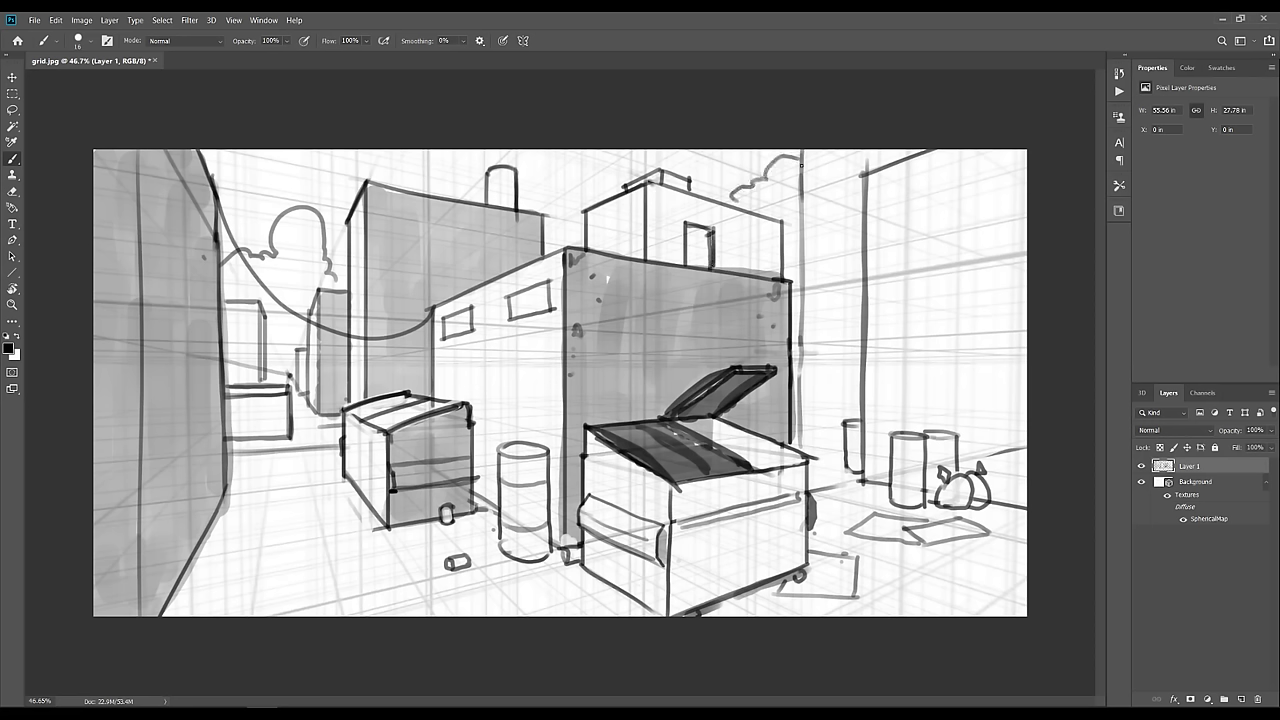
{"action": "mouse_move", "coordinate": [596, 198]}
{"action": "left_mouse_down"}
{"action": "mouse_move", "coordinate": [597, 157]}
{"action": "mouse_move", "coordinate": [615, 150]}
{"action": "left_mouse_up"}
{"action": "key", "text": "ctrl+z"}
Merge the drawing layer into the Background grid and rotate the 3D view toward the empty area beyond the barrels
{"action": "key", "text": "ctrl+e"}
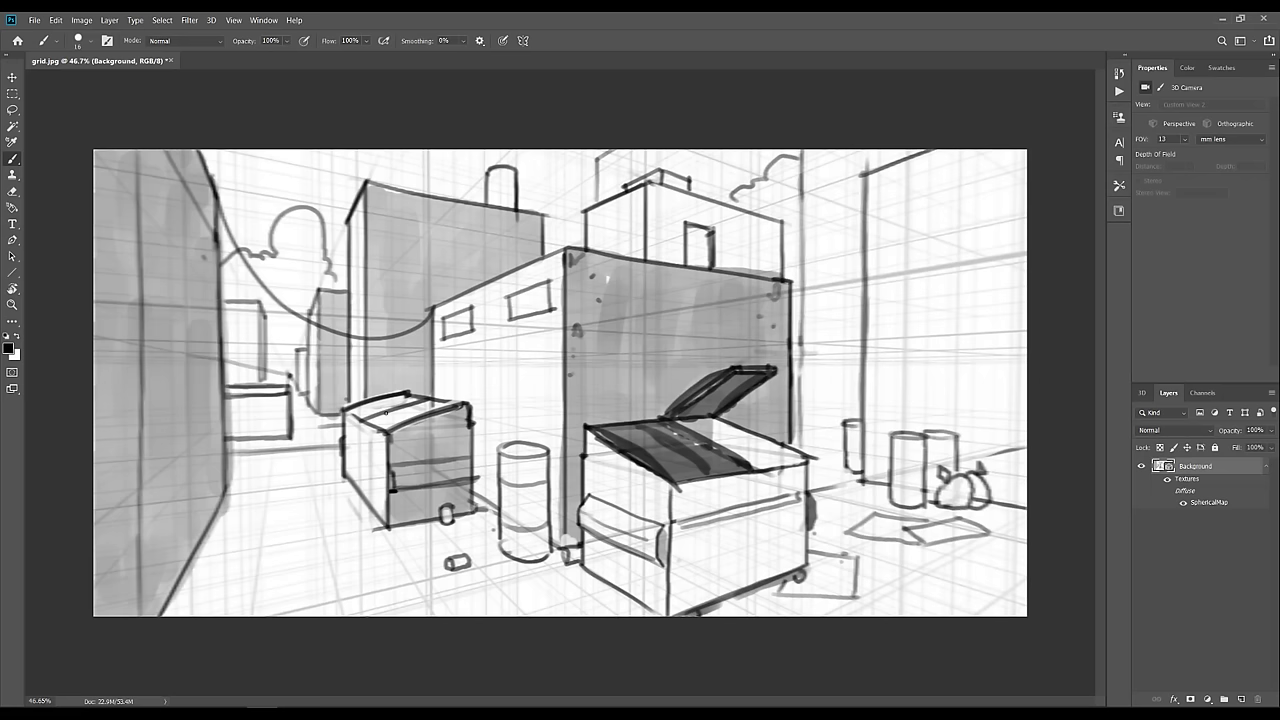
{"action": "key", "text": "v"}
{"action": "mouse_move", "coordinate": [451, 413]}
{"action": "left_mouse_down"}
{"action": "mouse_move", "coordinate": [480, 414]}
{"action": "mouse_move", "coordinate": [458, 408]}
{"action": "mouse_move", "coordinate": [476, 384]}
{"action": "mouse_move", "coordinate": [577, 374]}
{"action": "mouse_move", "coordinate": [566, 380]}
{"action": "left_mouse_up"}
{"action": "key", "text": "b"}
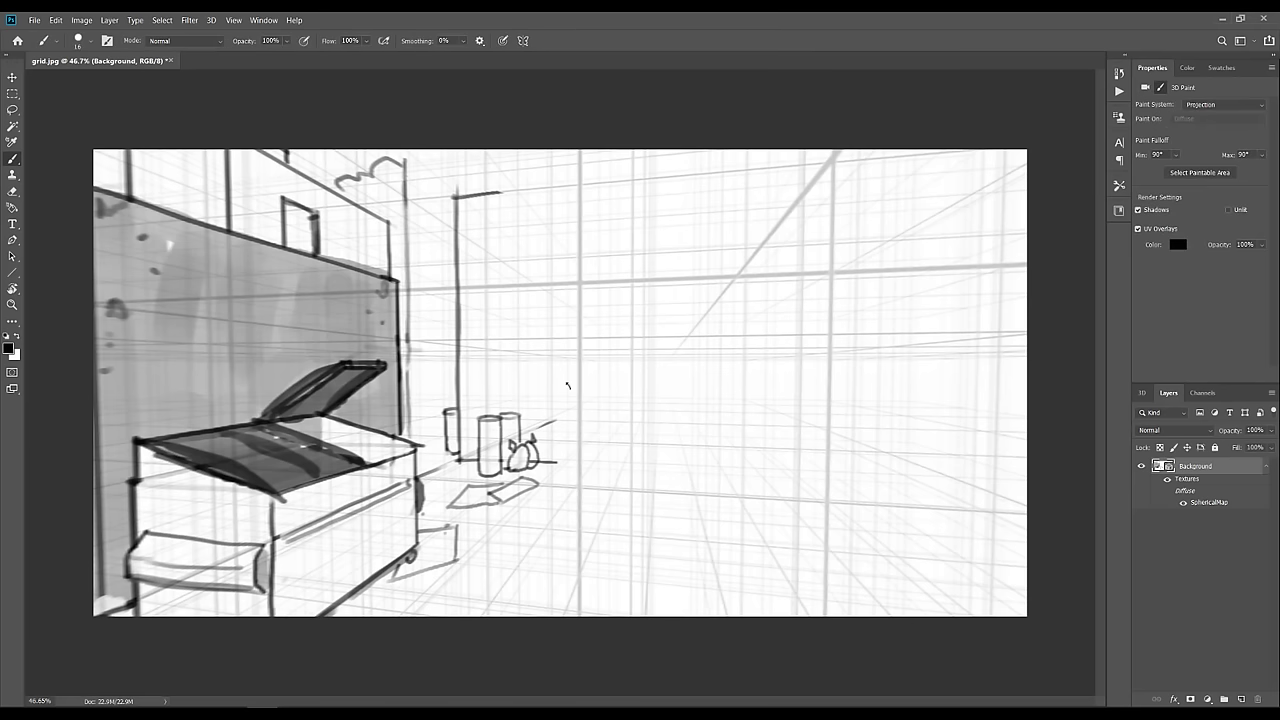
On a new layer, complete the rectangular front wall of the building behind the barrels and garbage bags
{"action": "left_click", "coordinate": [1241, 699]}
{"action": "left_click_drag", "start_coordinate": [492, 192], "coordinate": [856, 169]}
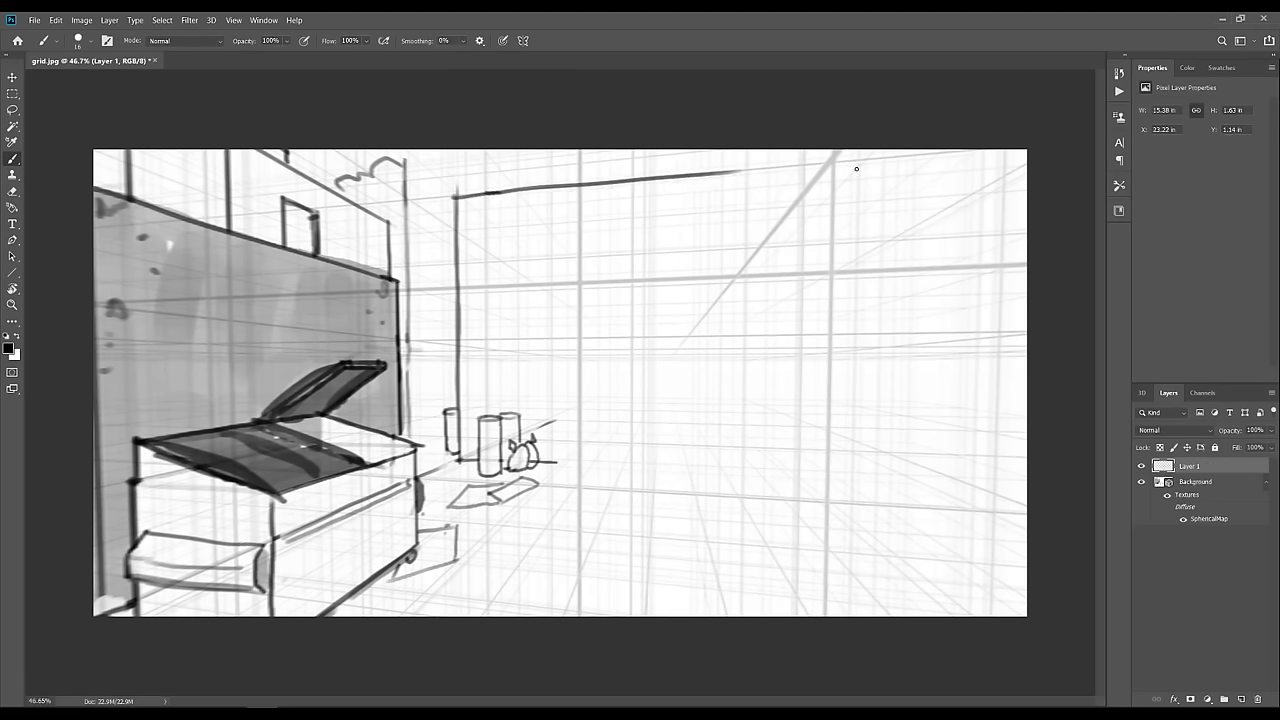
{"action": "left_click_drag", "start_coordinate": [742, 172], "coordinate": [741, 494]}
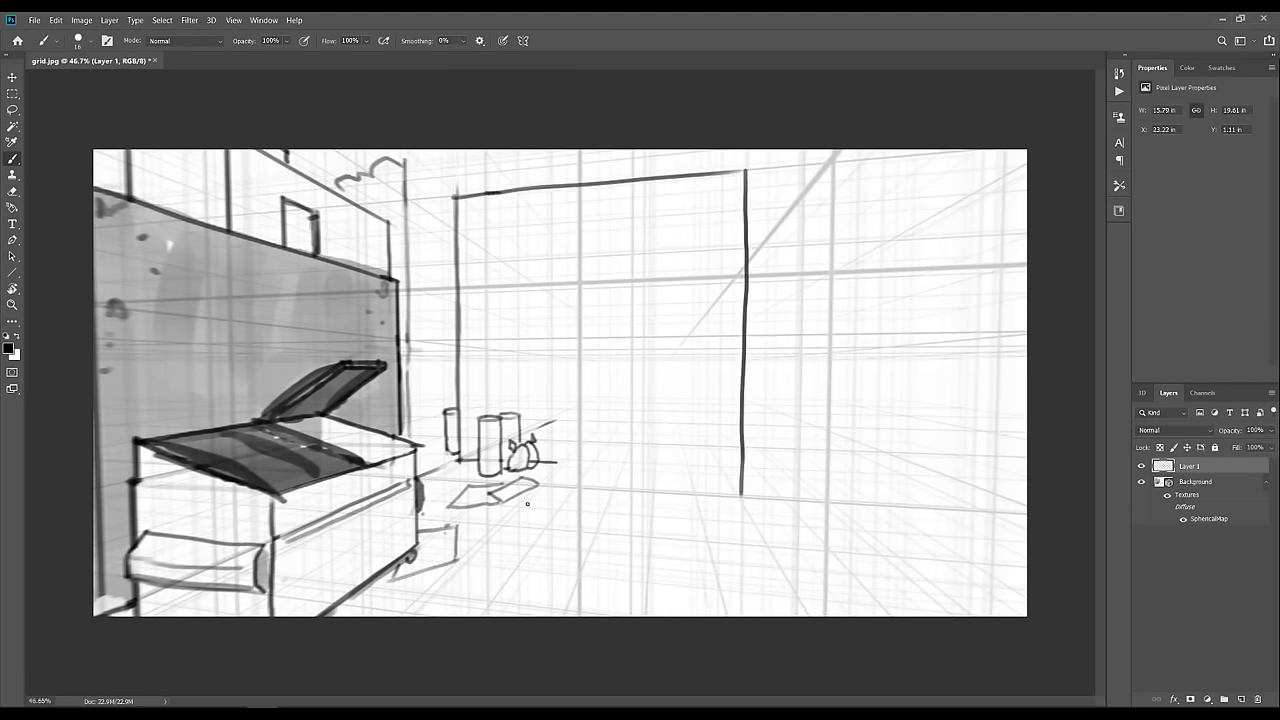
{"action": "left_click_drag", "start_coordinate": [551, 463], "coordinate": [743, 477]}
{"action": "key", "text": "e"}
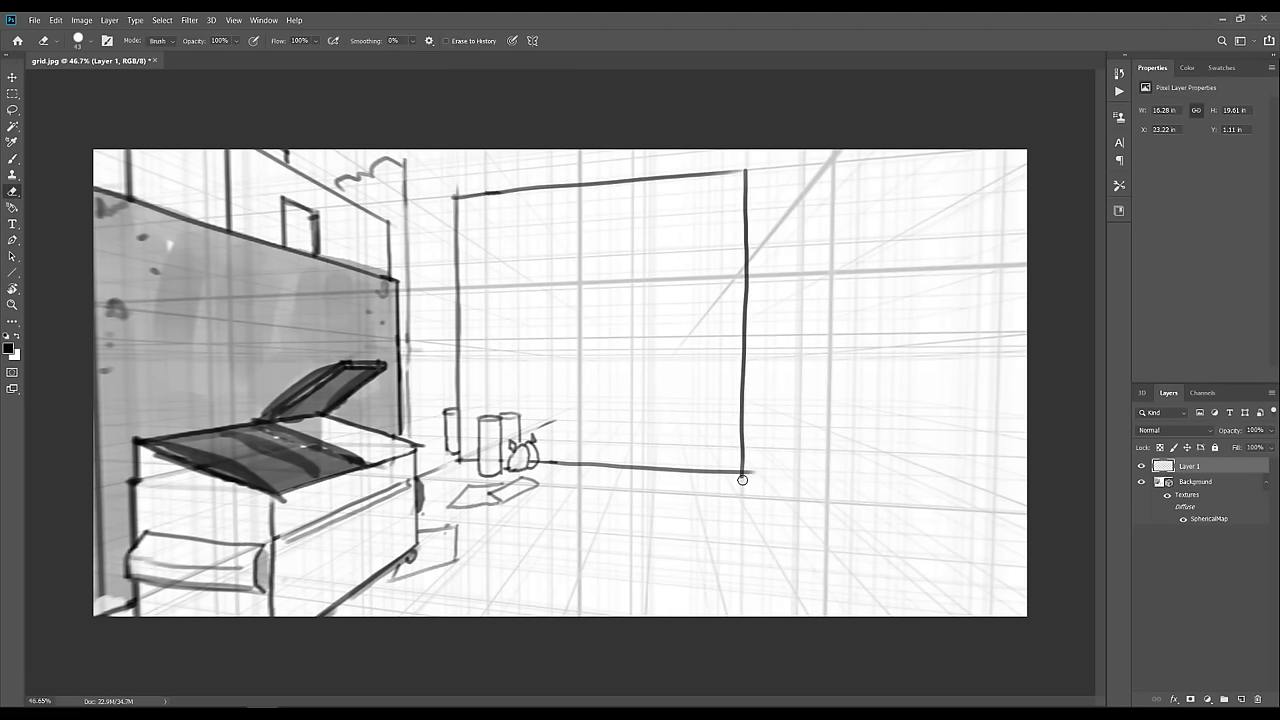
Draw a tall doorway at the base of the new wall and tidy its upper corner with the eraser
{"action": "key", "text": "b"}
{"action": "mouse_move", "coordinate": [628, 464]}
{"action": "left_mouse_down"}
{"action": "mouse_move", "coordinate": [631, 364]}
{"action": "mouse_move", "coordinate": [695, 359]}
{"action": "mouse_move", "coordinate": [681, 470]}
{"action": "left_mouse_up"}
{"action": "key", "text": "ctrl+z"}
{"action": "key", "text": "e"}
{"action": "left_click_drag", "start_coordinate": [684, 360], "coordinate": [697, 360]}
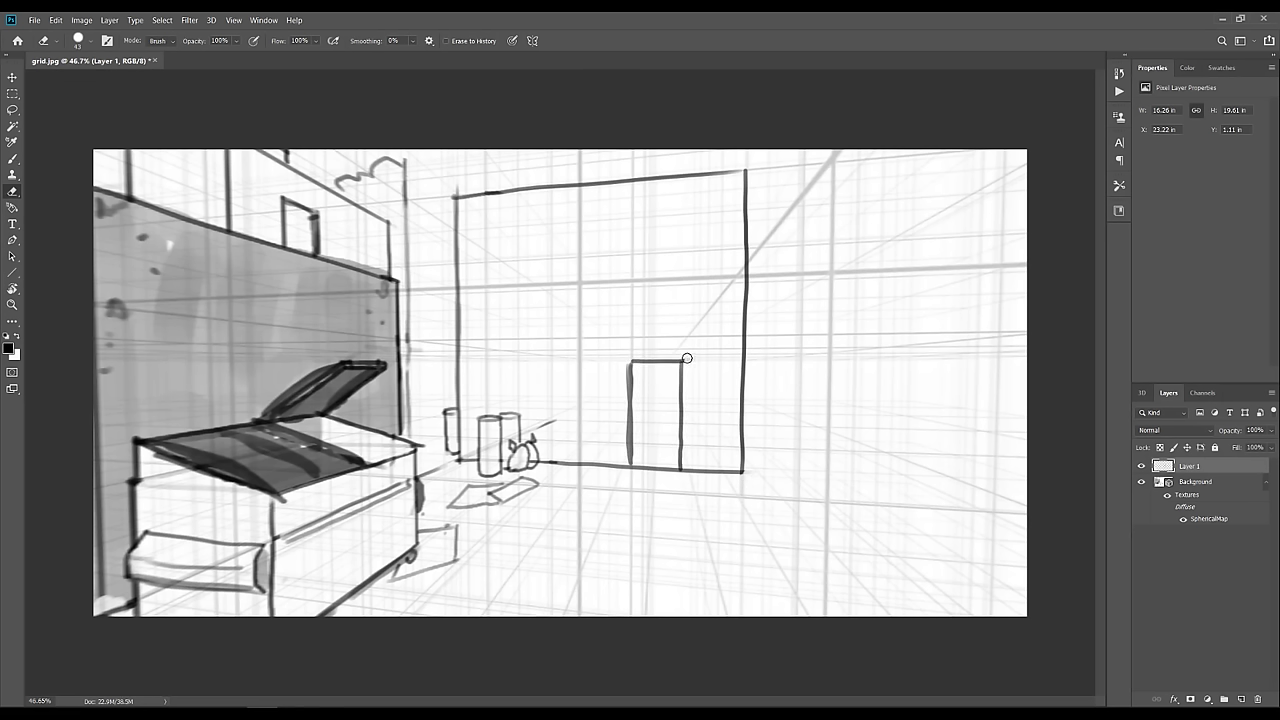
{"action": "key", "text": "b"}
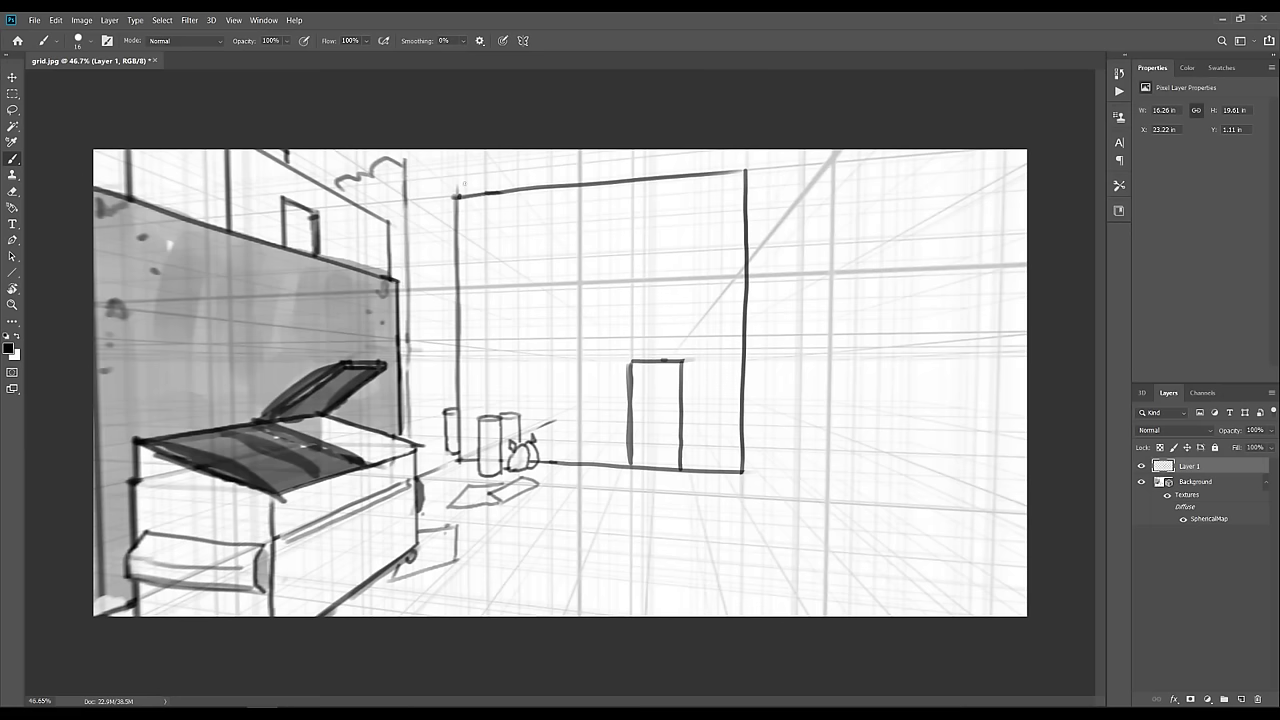
Draw a low gabled roof with a short centre line above the new wall
{"action": "left_click_drag", "start_coordinate": [457, 196], "coordinate": [576, 163]}
{"action": "key", "text": "ctrl+z"}
{"action": "mouse_move", "coordinate": [452, 196]}
{"action": "left_mouse_down"}
{"action": "mouse_move", "coordinate": [592, 153]}
{"action": "mouse_move", "coordinate": [588, 184]}
{"action": "mouse_move", "coordinate": [760, 178]}
{"action": "mouse_move", "coordinate": [755, 197]}
{"action": "mouse_move", "coordinate": [884, 214]}
{"action": "left_mouse_up"}
{"action": "key", "text": "e"}
{"action": "key", "text": "b"}
{"action": "key", "text": "ctrl+z"}
Draw a narrow building with a rounded chimney against the wall's right edge and erase the overshooting roof line
{"action": "mouse_move", "coordinate": [744, 216]}
{"action": "left_mouse_down"}
{"action": "mouse_move", "coordinate": [848, 210]}
{"action": "mouse_move", "coordinate": [843, 500]}
{"action": "left_mouse_up"}
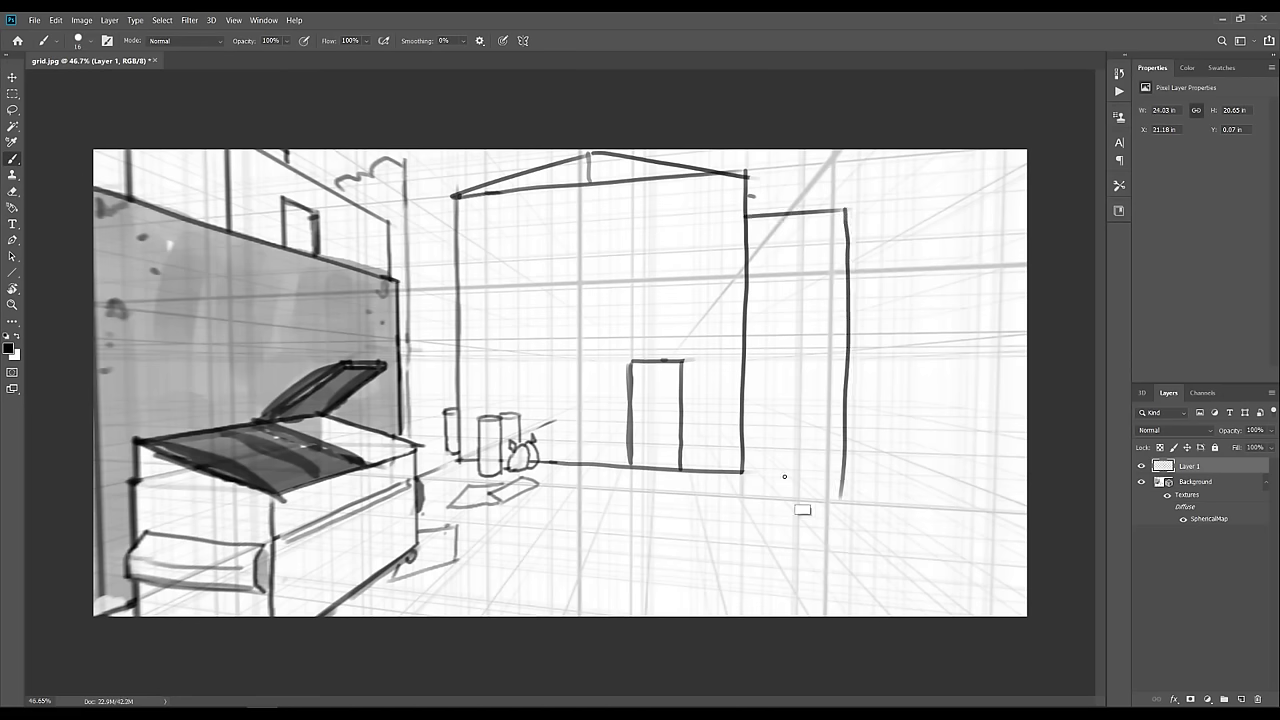
{"action": "key", "text": "ctrl+z"}
{"action": "mouse_move", "coordinate": [748, 459]}
{"action": "left_mouse_down"}
{"action": "mouse_move", "coordinate": [798, 459]}
{"action": "mouse_move", "coordinate": [801, 214]}
{"action": "mouse_move", "coordinate": [797, 460]}
{"action": "left_mouse_up"}
{"action": "key", "text": "ctrl+z"}
{"action": "key", "text": "e"}
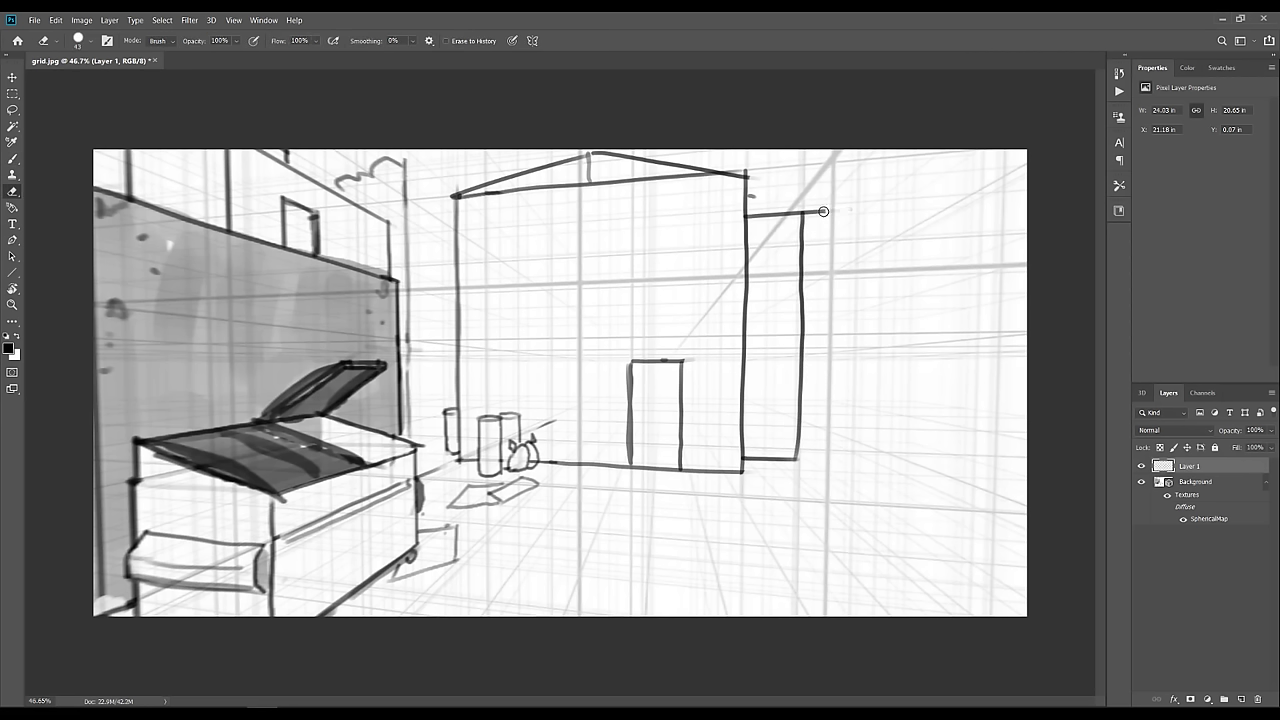
{"action": "mouse_move", "coordinate": [823, 210]}
{"action": "left_mouse_down"}
{"action": "mouse_move", "coordinate": [765, 192]}
{"action": "mouse_move", "coordinate": [786, 190]}
{"action": "mouse_move", "coordinate": [786, 213]}
{"action": "left_mouse_up"}
{"action": "key", "text": "b"}
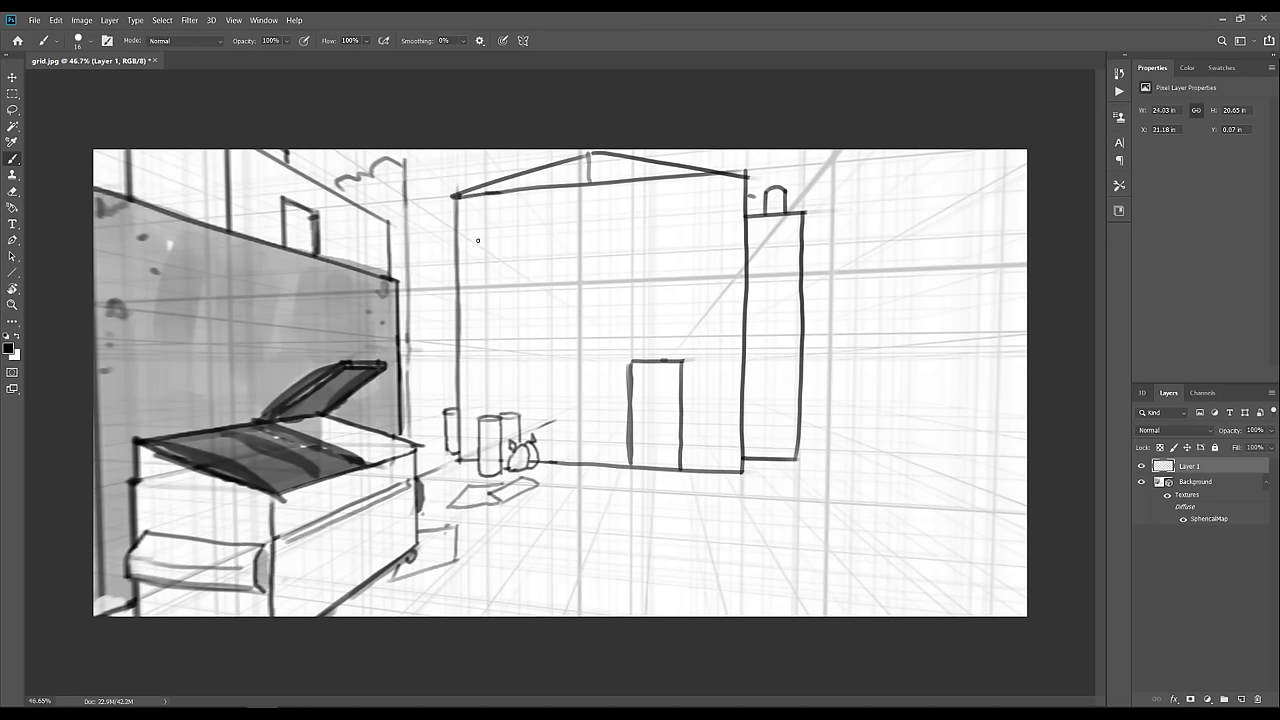
Draw a small rectangular window near the upper-left corner of the new wall
{"action": "mouse_move", "coordinate": [478, 240]}
{"action": "left_mouse_down"}
{"action": "mouse_move", "coordinate": [476, 261]}
{"action": "mouse_move", "coordinate": [519, 232]}
{"action": "mouse_move", "coordinate": [524, 252]}
{"action": "left_mouse_up"}
{"action": "key", "text": "ctrl+z"}
{"action": "left_click_drag", "start_coordinate": [524, 233], "coordinate": [525, 257]}
{"action": "key", "text": "ctrl+z"}
{"action": "key", "text": "ctrl+z"}
{"action": "mouse_move", "coordinate": [526, 233]}
{"action": "left_mouse_down"}
{"action": "mouse_move", "coordinate": [526, 256]}
{"action": "mouse_move", "coordinate": [608, 230]}
{"action": "mouse_move", "coordinate": [590, 248]}
{"action": "mouse_move", "coordinate": [609, 246]}
{"action": "left_mouse_up"}
{"action": "left_click_drag", "start_coordinate": [609, 230], "coordinate": [609, 247]}
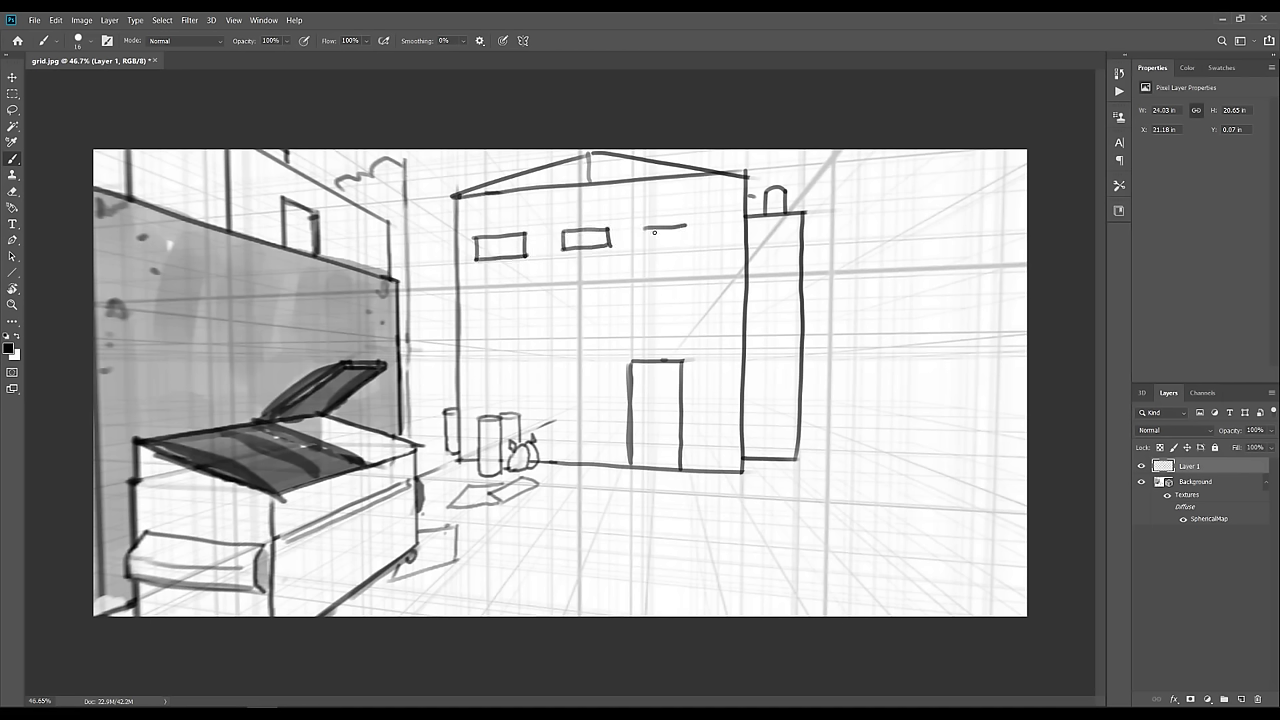
{"action": "key", "text": "ctrl+z"}
{"action": "key", "text": "ctrl+z"}
{"action": "key", "text": "ctrl+z"}
{"action": "key", "text": "ctrl+z"}
Draw a wide middle window and a small right window, then shade the inner edges of all three windows
{"action": "mouse_move", "coordinate": [556, 234]}
{"action": "left_mouse_down"}
{"action": "mouse_move", "coordinate": [551, 258]}
{"action": "mouse_move", "coordinate": [594, 228]}
{"action": "mouse_move", "coordinate": [637, 225]}
{"action": "mouse_move", "coordinate": [584, 251]}
{"action": "mouse_move", "coordinate": [638, 248]}
{"action": "mouse_move", "coordinate": [638, 225]}
{"action": "mouse_move", "coordinate": [721, 219]}
{"action": "mouse_move", "coordinate": [674, 248]}
{"action": "mouse_move", "coordinate": [721, 247]}
{"action": "left_mouse_up"}
{"action": "key", "text": "ctrl+z"}
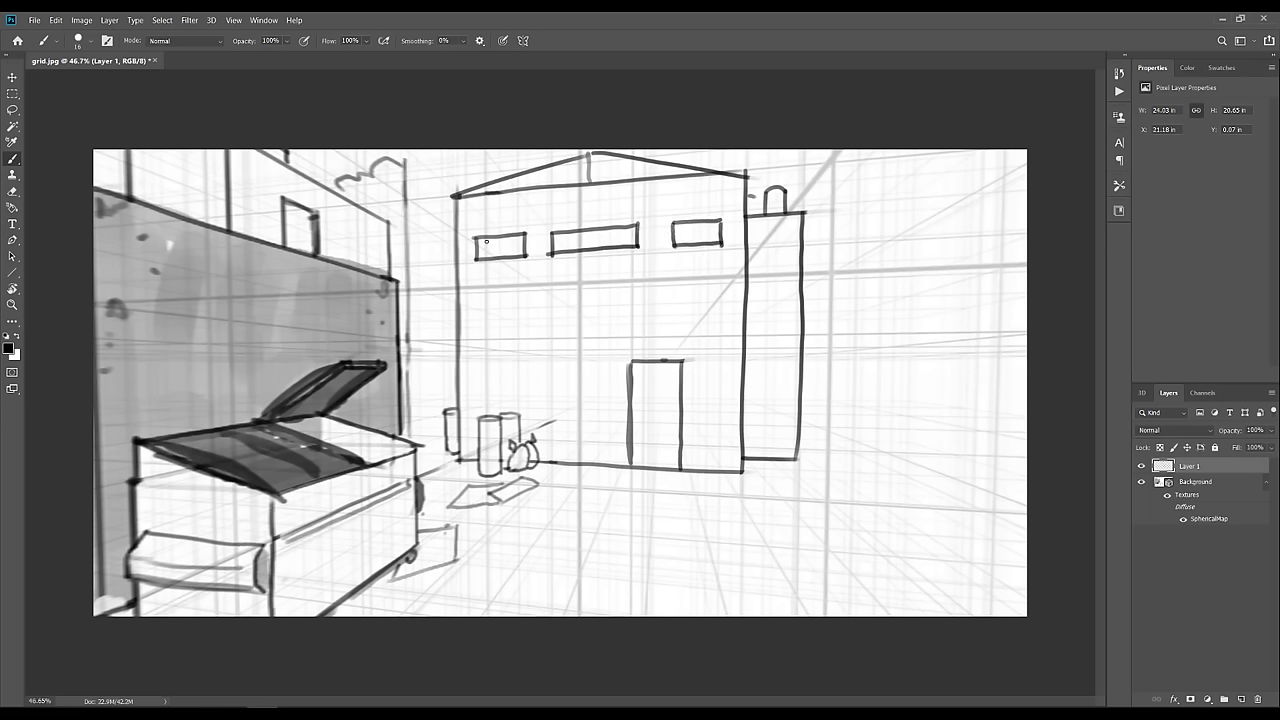
{"action": "mouse_move", "coordinate": [482, 242]}
{"action": "left_mouse_down"}
{"action": "mouse_move", "coordinate": [522, 237]}
{"action": "mouse_move", "coordinate": [479, 257]}
{"action": "left_mouse_up"}
{"action": "mouse_move", "coordinate": [565, 237]}
{"action": "left_mouse_down"}
{"action": "mouse_move", "coordinate": [622, 231]}
{"action": "mouse_move", "coordinate": [558, 250]}
{"action": "left_mouse_up"}
{"action": "mouse_move", "coordinate": [685, 231]}
{"action": "left_mouse_down"}
{"action": "mouse_move", "coordinate": [720, 222]}
{"action": "mouse_move", "coordinate": [716, 243]}
{"action": "left_mouse_up"}
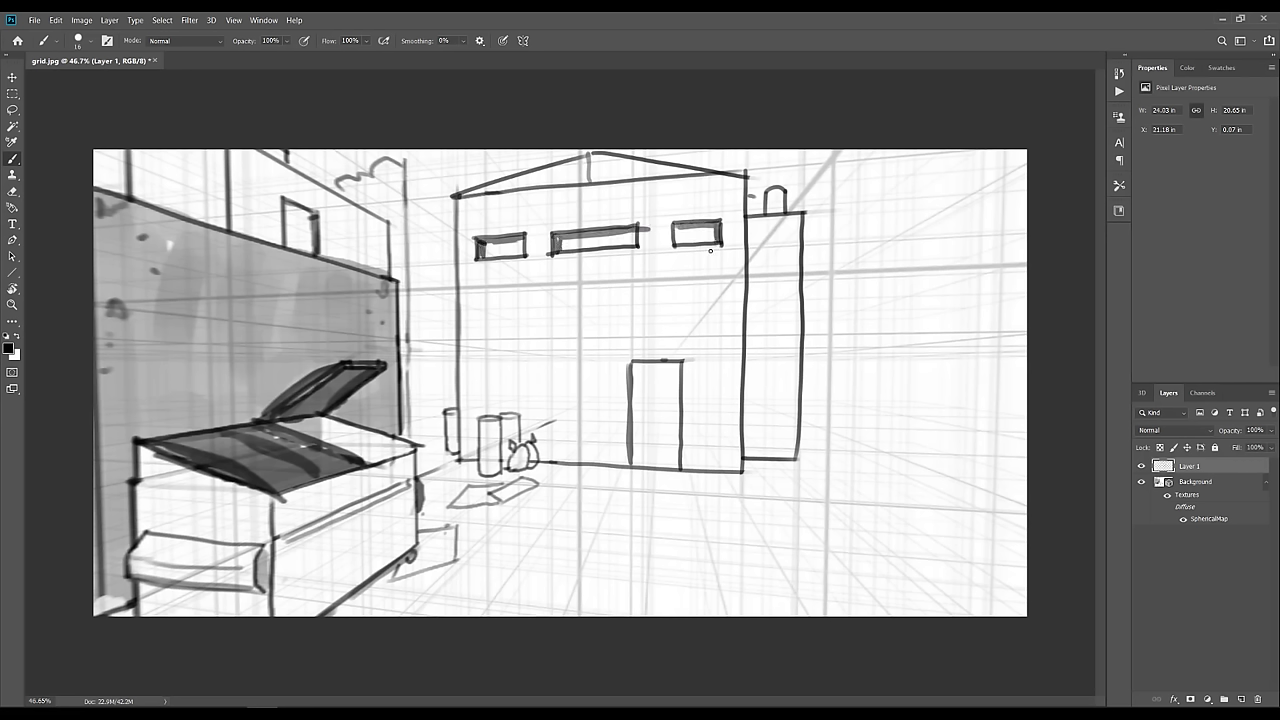
{"action": "key", "text": "e"}
{"action": "left_click_drag", "start_coordinate": [646, 224], "coordinate": [645, 240]}
{"action": "key", "text": "b"}
Draw a handle plate and a small window on the door, and undo the small window's crossbars
{"action": "mouse_move", "coordinate": [639, 403]}
{"action": "left_mouse_down"}
{"action": "mouse_move", "coordinate": [639, 426]}
{"action": "mouse_move", "coordinate": [667, 377]}
{"action": "mouse_move", "coordinate": [665, 398]}
{"action": "left_mouse_up"}
{"action": "mouse_move", "coordinate": [650, 398]}
{"action": "left_mouse_down"}
{"action": "mouse_move", "coordinate": [666, 388]}
{"action": "mouse_move", "coordinate": [657, 400]}
{"action": "left_mouse_up"}
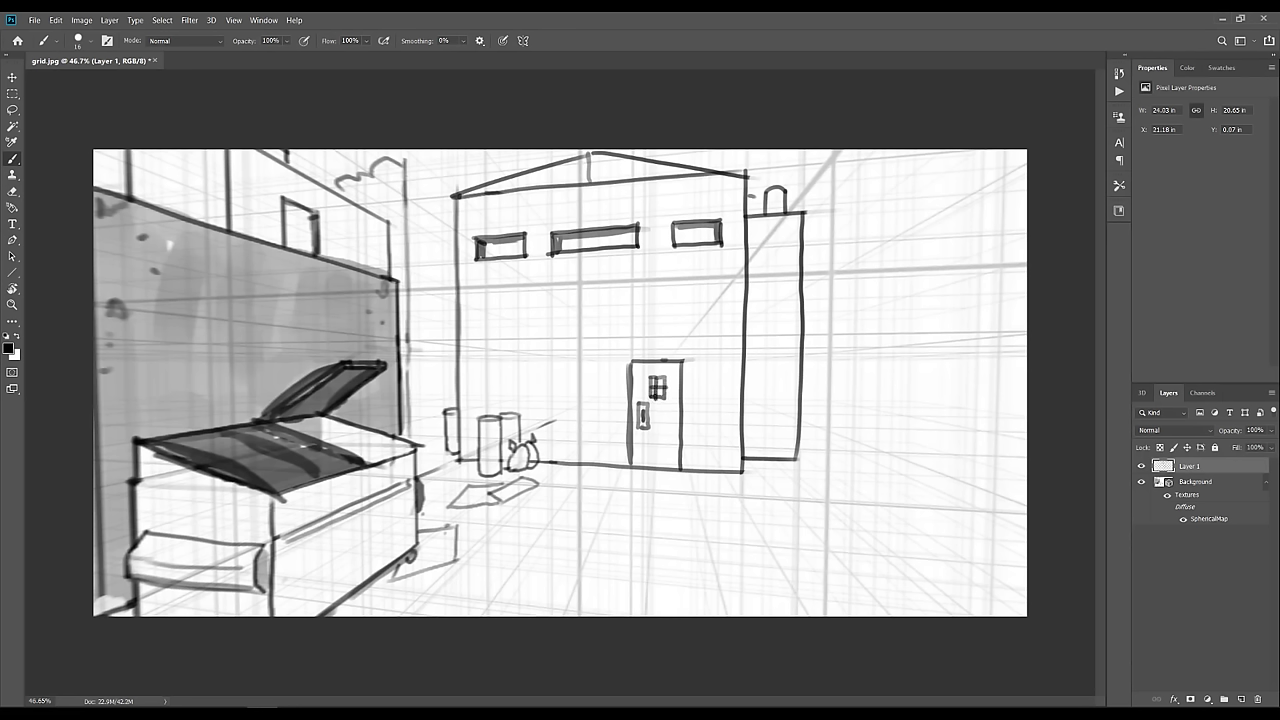
{"action": "key", "text": "ctrl+z"}
{"action": "key", "text": "ctrl+z"}
Reinforce the main wall's left edge and outline two stepped distant buildings behind it
{"action": "left_click_drag", "start_coordinate": [455, 199], "coordinate": [455, 410]}
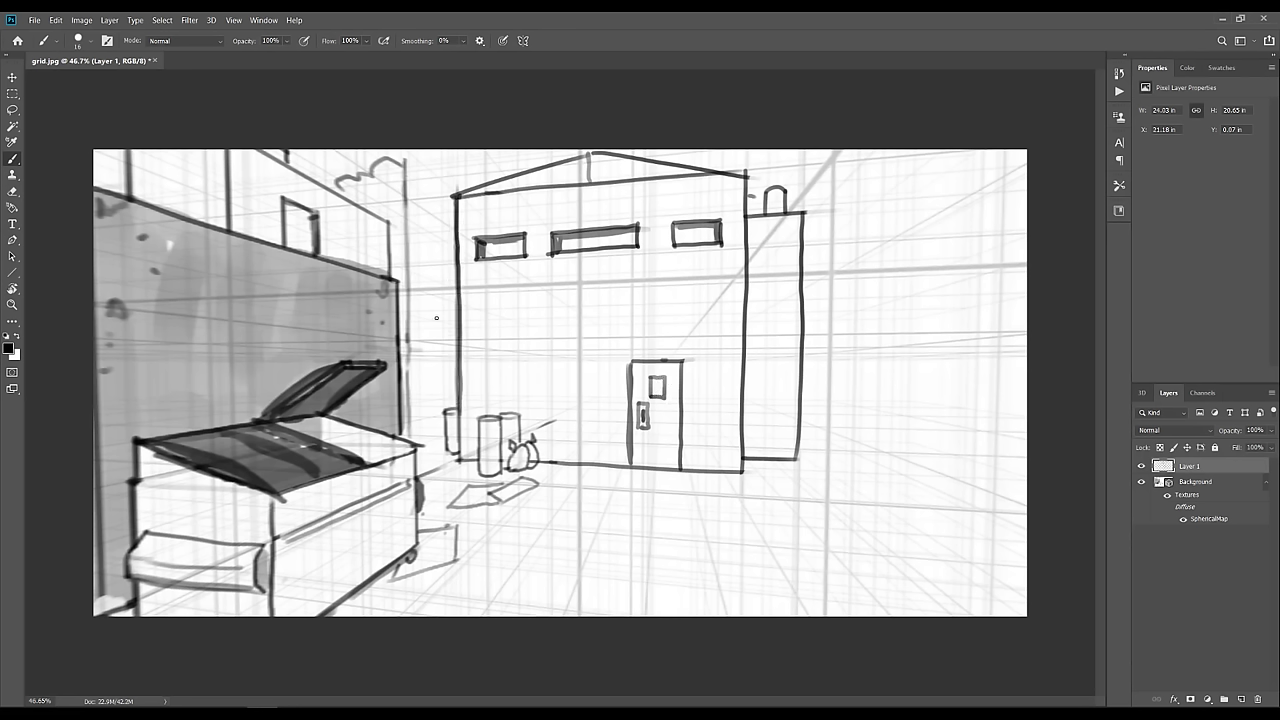
{"action": "key", "text": "ctrl+z"}
{"action": "mouse_move", "coordinate": [436, 311]}
{"action": "left_mouse_down"}
{"action": "mouse_move", "coordinate": [425, 341]}
{"action": "mouse_move", "coordinate": [427, 418]}
{"action": "left_mouse_up"}
{"action": "key", "text": "ctrl+z"}
{"action": "key", "text": "ctrl+z"}
{"action": "mouse_move", "coordinate": [423, 292]}
{"action": "left_mouse_down"}
{"action": "mouse_move", "coordinate": [424, 421]}
{"action": "mouse_move", "coordinate": [443, 416]}
{"action": "mouse_move", "coordinate": [428, 429]}
{"action": "left_mouse_up"}
{"action": "key", "text": "ctrl+z"}
{"action": "key", "text": "e"}
{"action": "key", "text": "b"}
{"action": "mouse_move", "coordinate": [434, 290]}
{"action": "left_mouse_down"}
{"action": "mouse_move", "coordinate": [434, 248]}
{"action": "mouse_move", "coordinate": [461, 245]}
{"action": "left_mouse_up"}
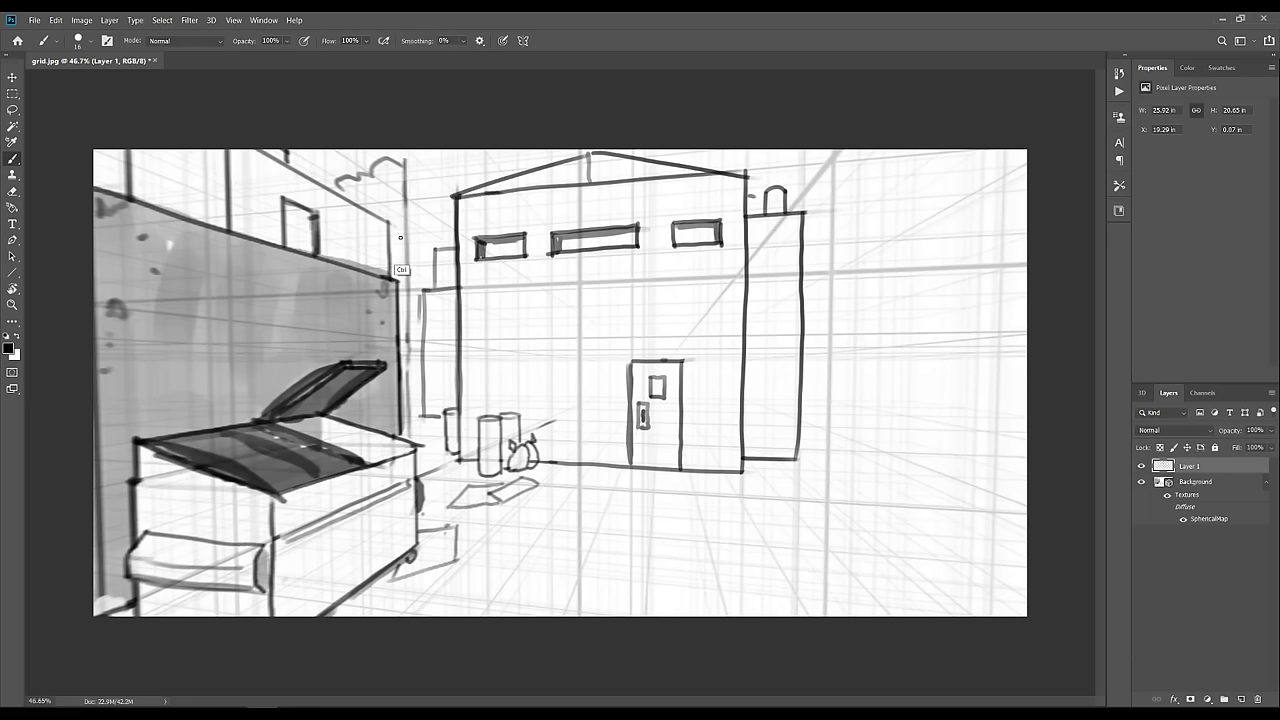
Retrace the vertical line beside the shaded building's far edge
{"action": "left_click_drag", "start_coordinate": [405, 180], "coordinate": [413, 447]}
{"action": "key", "text": "ctrl+z"}
{"action": "key", "text": "ctrl+z"}
{"action": "left_click_drag", "start_coordinate": [405, 162], "coordinate": [409, 412]}
{"action": "key", "text": "ctrl+z"}
Draw a flat doormat in perspective on the ground before the door and thicken its outline
{"action": "mouse_move", "coordinate": [625, 476]}
{"action": "left_mouse_down"}
{"action": "mouse_move", "coordinate": [664, 480]}
{"action": "mouse_move", "coordinate": [629, 491]}
{"action": "left_mouse_up"}
{"action": "key", "text": "ctrl+z"}
{"action": "key", "text": "ctrl+z"}
{"action": "mouse_move", "coordinate": [621, 477]}
{"action": "left_mouse_down"}
{"action": "mouse_move", "coordinate": [687, 479]}
{"action": "mouse_move", "coordinate": [609, 495]}
{"action": "mouse_move", "coordinate": [697, 497]}
{"action": "left_mouse_up"}
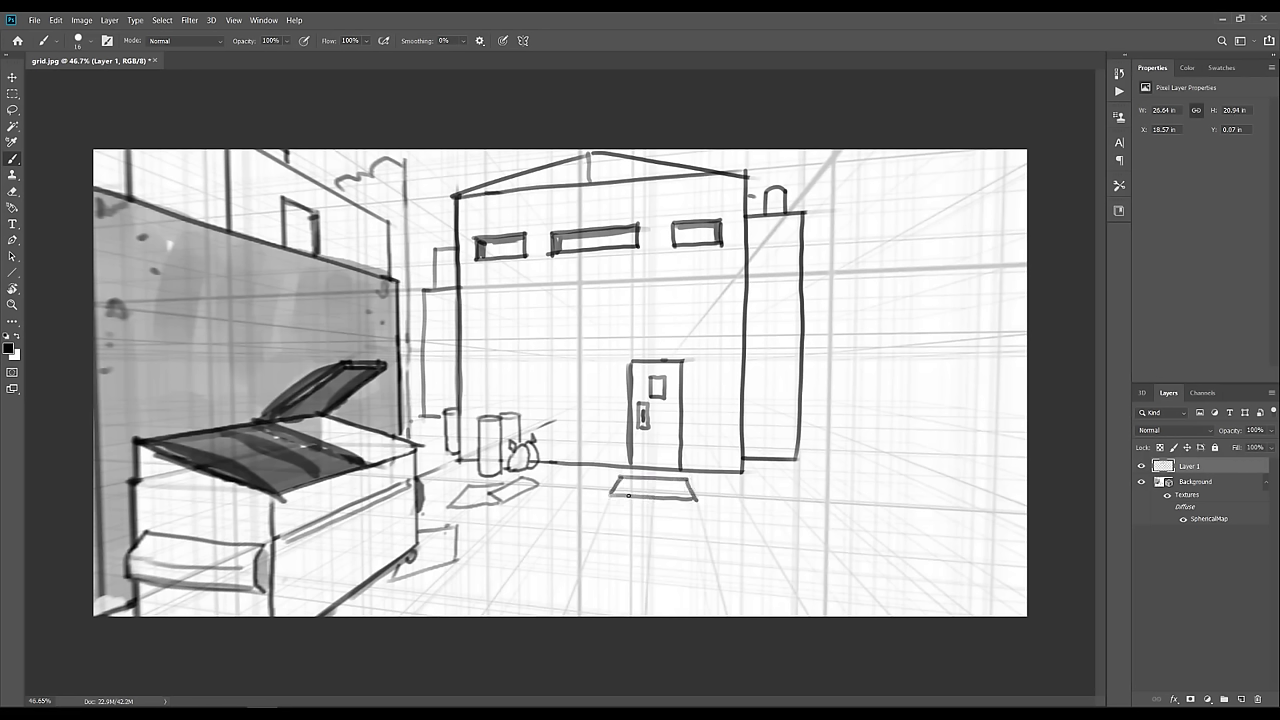
{"action": "mouse_move", "coordinate": [617, 495]}
{"action": "left_mouse_down"}
{"action": "mouse_move", "coordinate": [697, 498]}
{"action": "mouse_move", "coordinate": [675, 480]}
{"action": "mouse_move", "coordinate": [688, 480]}
{"action": "left_mouse_up"}
{"action": "left_click_drag", "start_coordinate": [687, 480], "coordinate": [697, 498]}
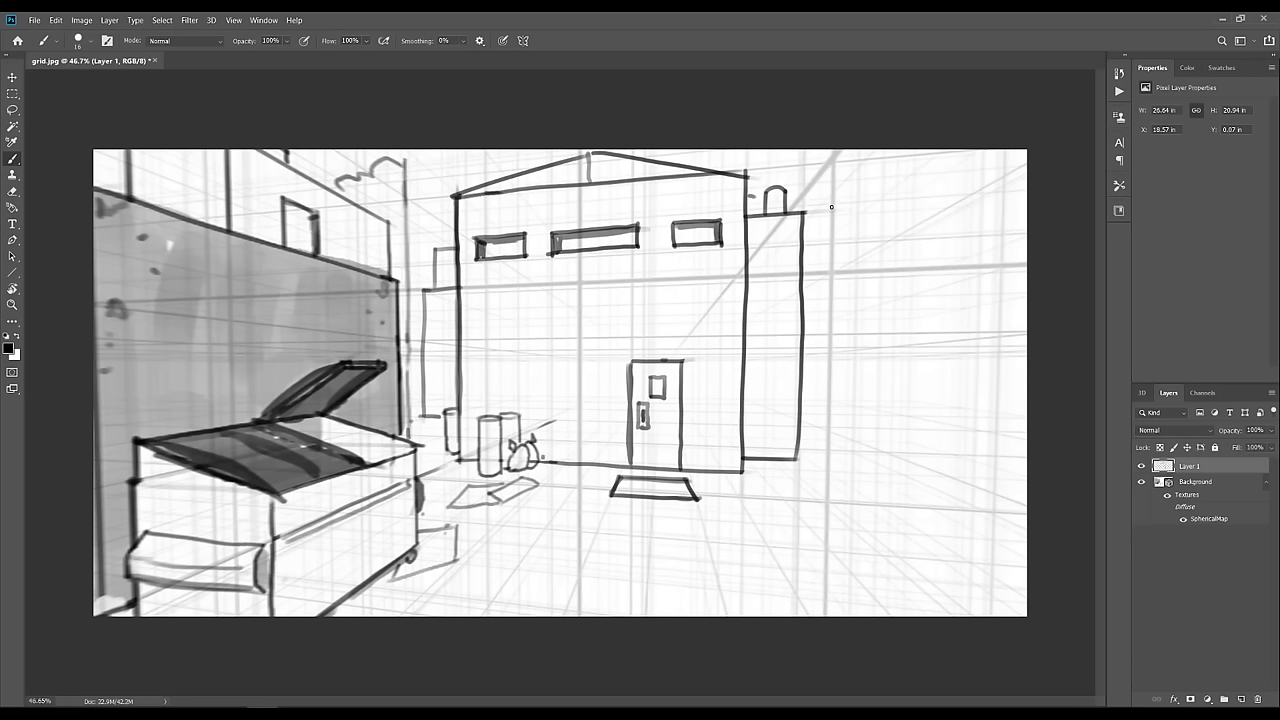
Draw the vertical corner edge of a near building beyond the stepped side block, with its roofline and receding ground line
{"action": "mouse_move", "coordinate": [831, 172]}
{"action": "left_mouse_down"}
{"action": "mouse_move", "coordinate": [829, 510]}
{"action": "mouse_move", "coordinate": [920, 596]}
{"action": "left_mouse_up"}
{"action": "left_click_drag", "start_coordinate": [830, 171], "coordinate": [882, 90]}
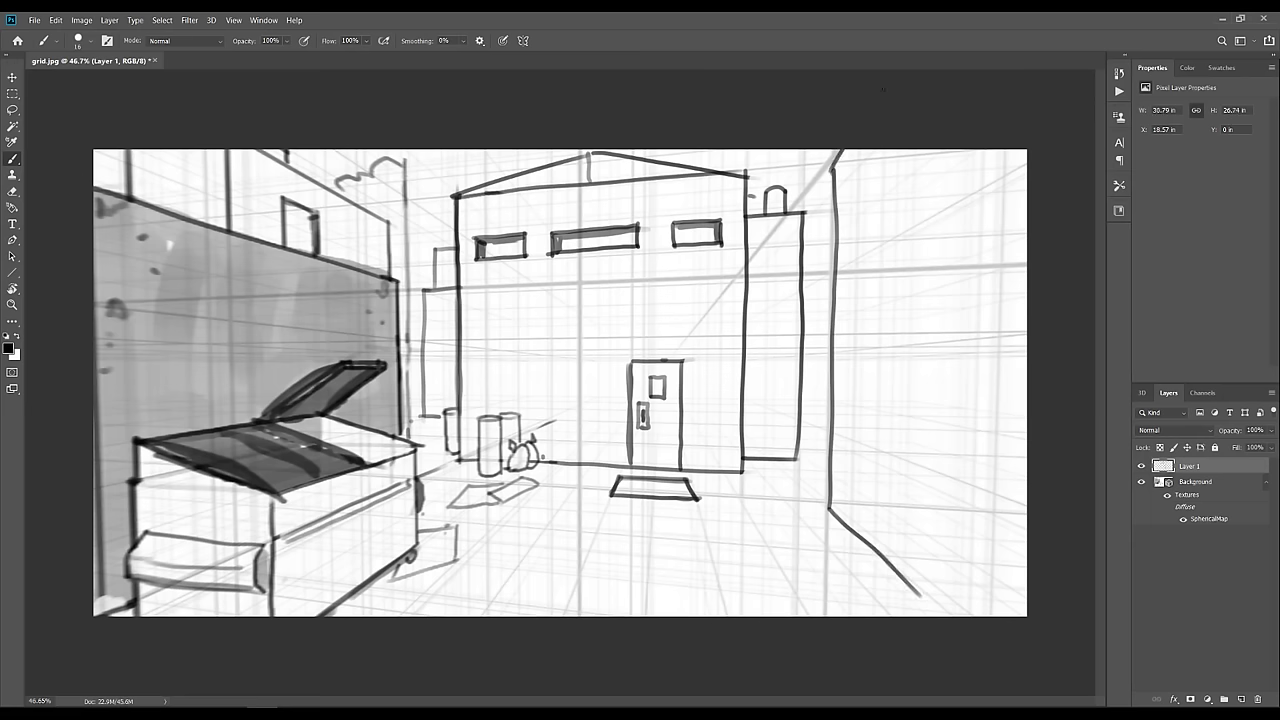
{"action": "mouse_move", "coordinate": [829, 476]}
{"action": "left_mouse_down"}
{"action": "mouse_move", "coordinate": [740, 550]}
{"action": "mouse_move", "coordinate": [675, 559]}
{"action": "left_mouse_up"}
{"action": "key", "text": "ctrl+z"}
{"action": "mouse_move", "coordinate": [837, 480]}
{"action": "left_mouse_down"}
{"action": "mouse_move", "coordinate": [752, 505]}
{"action": "mouse_move", "coordinate": [684, 548]}
{"action": "mouse_move", "coordinate": [540, 574]}
{"action": "left_mouse_up"}
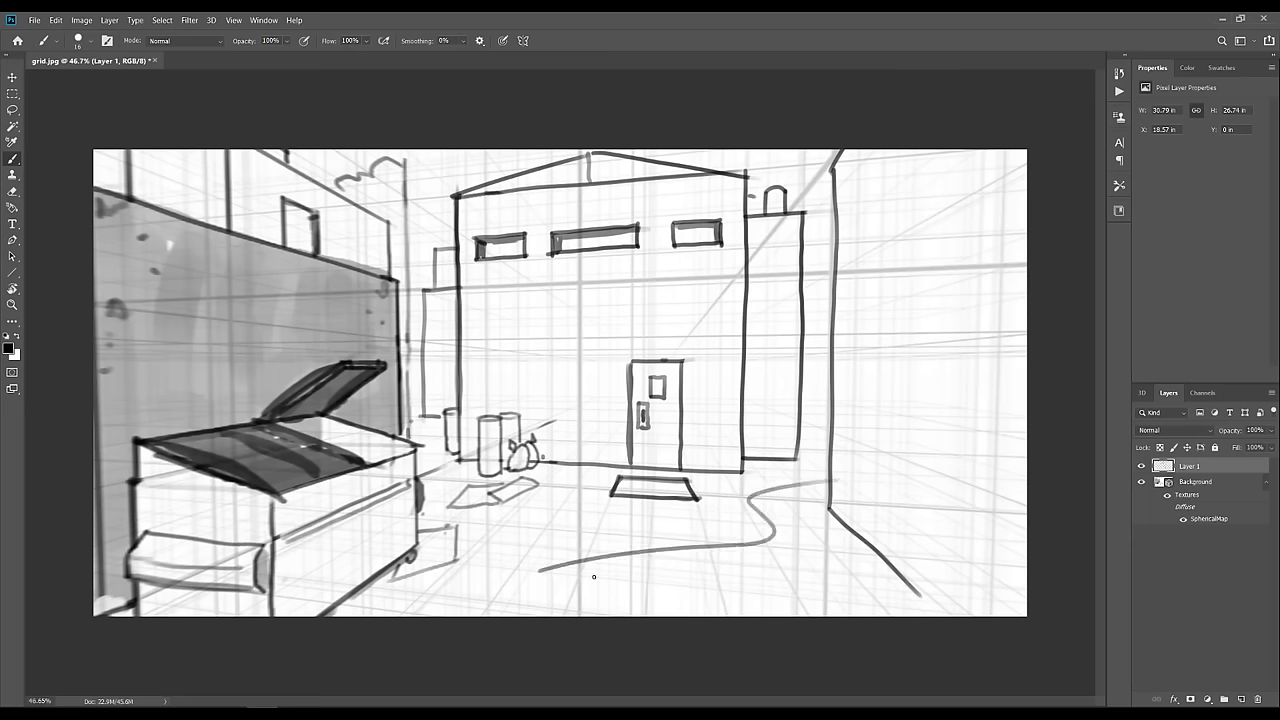
{"action": "key", "text": "ctrl+z"}
Draw two overlapping flat sheets in perspective on the ground beside the near building's corner
{"action": "mouse_move", "coordinate": [792, 501]}
{"action": "left_mouse_down"}
{"action": "mouse_move", "coordinate": [759, 504]}
{"action": "mouse_move", "coordinate": [818, 512]}
{"action": "mouse_move", "coordinate": [779, 522]}
{"action": "mouse_move", "coordinate": [812, 516]}
{"action": "mouse_move", "coordinate": [804, 536]}
{"action": "mouse_move", "coordinate": [797, 526]}
{"action": "mouse_move", "coordinate": [832, 530]}
{"action": "mouse_move", "coordinate": [805, 547]}
{"action": "mouse_move", "coordinate": [823, 548]}
{"action": "mouse_move", "coordinate": [756, 521]}
{"action": "mouse_move", "coordinate": [774, 515]}
{"action": "mouse_move", "coordinate": [718, 529]}
{"action": "mouse_move", "coordinate": [770, 547]}
{"action": "mouse_move", "coordinate": [772, 516]}
{"action": "mouse_move", "coordinate": [820, 536]}
{"action": "mouse_move", "coordinate": [764, 554]}
{"action": "left_mouse_up"}
{"action": "key", "text": "e"}
{"action": "key", "text": "b"}
{"action": "key", "text": "e"}
{"action": "key", "text": "b"}
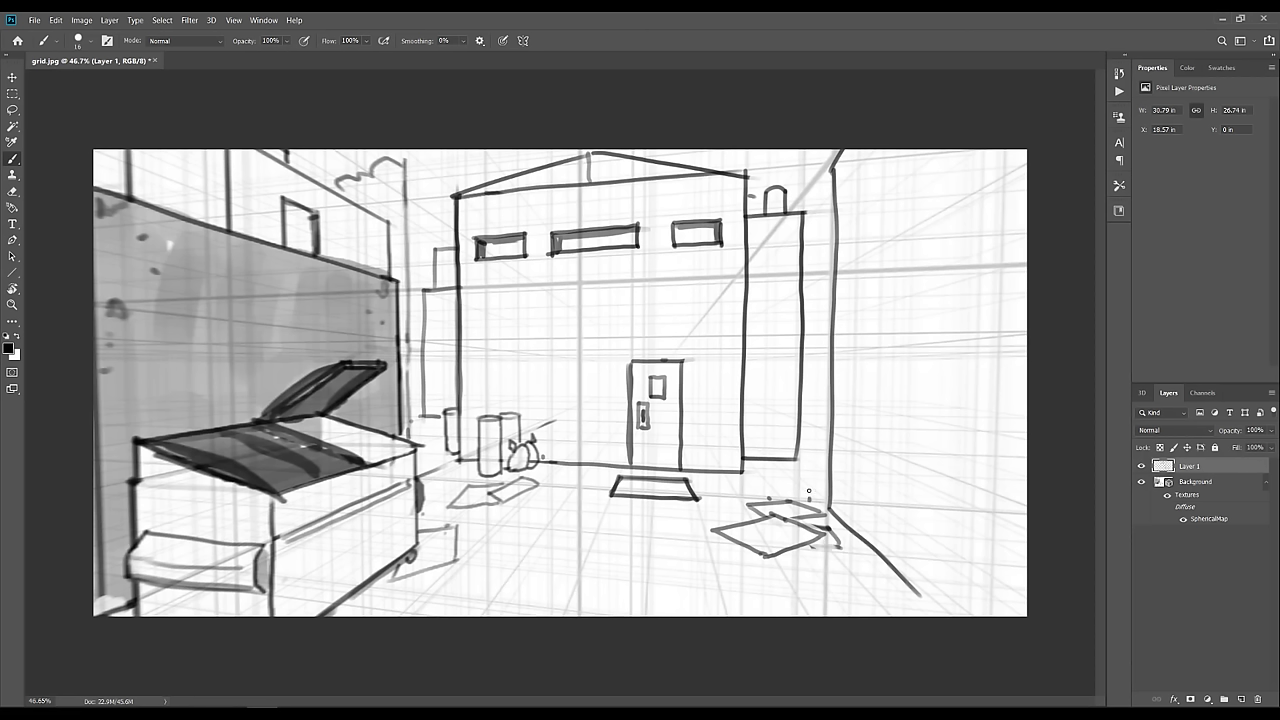
Add a small can and upright bottles behind the sheets against the near building's corner
{"action": "mouse_move", "coordinate": [809, 490]}
{"action": "left_mouse_down"}
{"action": "mouse_move", "coordinate": [814, 470]}
{"action": "mouse_move", "coordinate": [817, 482]}
{"action": "left_mouse_up"}
{"action": "mouse_move", "coordinate": [803, 496]}
{"action": "left_mouse_down"}
{"action": "mouse_move", "coordinate": [804, 463]}
{"action": "mouse_move", "coordinate": [806, 506]}
{"action": "mouse_move", "coordinate": [782, 492]}
{"action": "left_mouse_up"}
{"action": "left_click", "coordinate": [786, 487]}
Draw a large tied garbage bag with a smaller one overlapping it at the near wall's base, erasing the overlapped lines
{"action": "mouse_move", "coordinate": [829, 573]}
{"action": "left_mouse_down"}
{"action": "mouse_move", "coordinate": [842, 526]}
{"action": "mouse_move", "coordinate": [872, 509]}
{"action": "mouse_move", "coordinate": [901, 547]}
{"action": "mouse_move", "coordinate": [883, 579]}
{"action": "mouse_move", "coordinate": [830, 570]}
{"action": "mouse_move", "coordinate": [858, 505]}
{"action": "left_mouse_up"}
{"action": "key", "text": "e"}
{"action": "key", "text": "b"}
{"action": "key", "text": "e"}
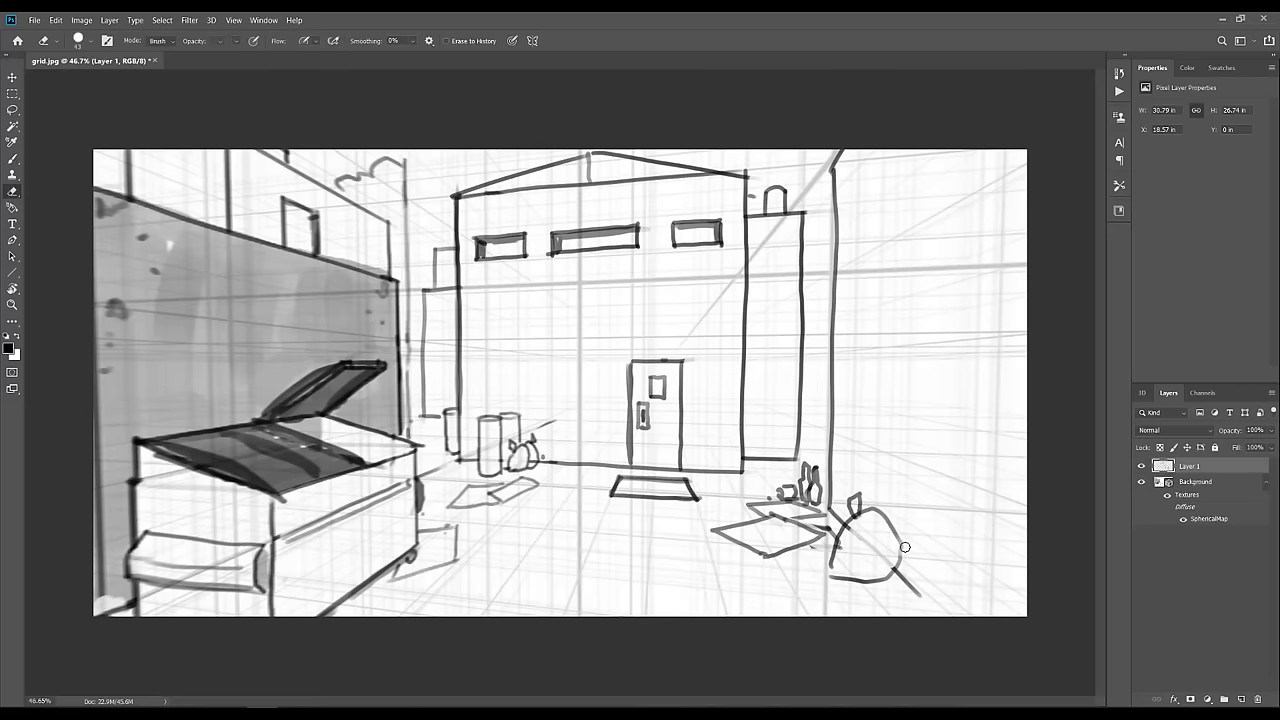
{"action": "mouse_move", "coordinate": [880, 578]}
{"action": "left_mouse_down"}
{"action": "mouse_move", "coordinate": [917, 552]}
{"action": "mouse_move", "coordinate": [870, 583]}
{"action": "left_mouse_up"}
{"action": "key", "text": "b"}
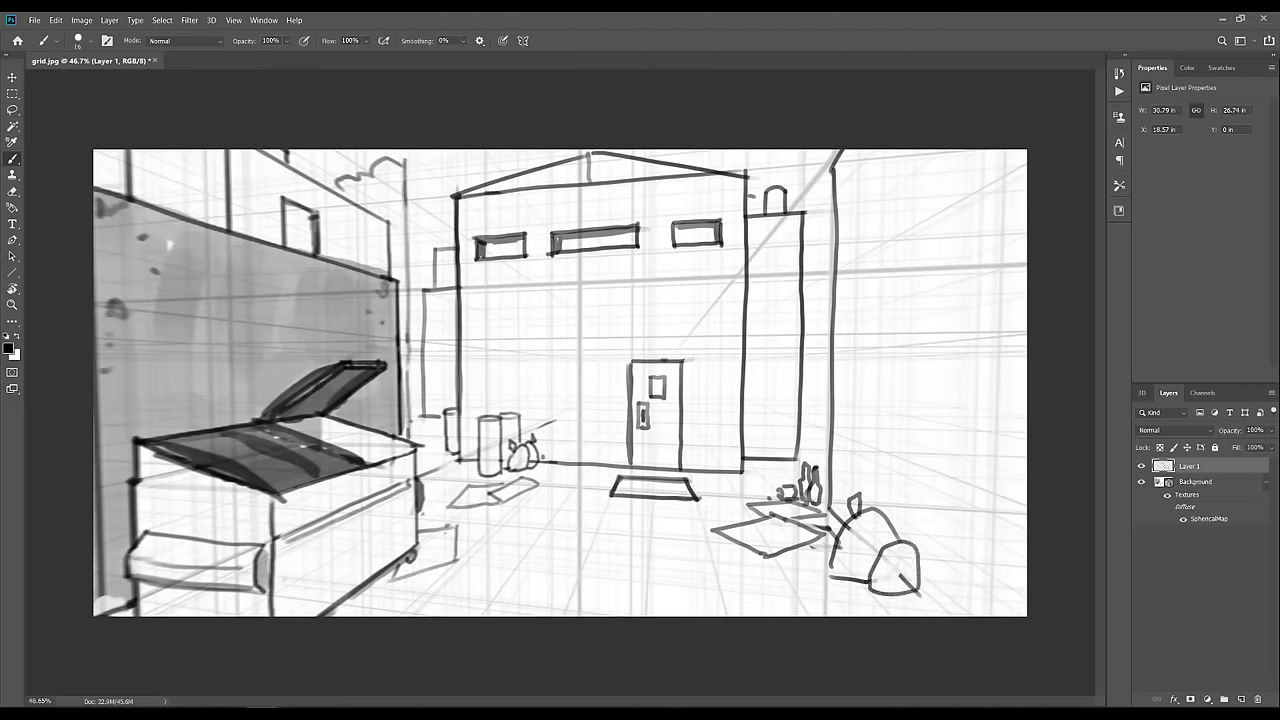
{"action": "mouse_move", "coordinate": [906, 542]}
{"action": "left_mouse_down"}
{"action": "mouse_move", "coordinate": [918, 528]}
{"action": "mouse_move", "coordinate": [910, 546]}
{"action": "left_mouse_up"}
Finish the bags' knots, folds and ground line, and add small broken marks on the wall behind them
{"action": "key", "text": "r"}
{"action": "left_click", "coordinate": [903, 580]}
{"action": "key", "text": "b"}
{"action": "mouse_move", "coordinate": [859, 565]}
{"action": "left_mouse_down"}
{"action": "mouse_move", "coordinate": [895, 573]}
{"action": "mouse_move", "coordinate": [880, 592]}
{"action": "mouse_move", "coordinate": [938, 606]}
{"action": "left_mouse_up"}
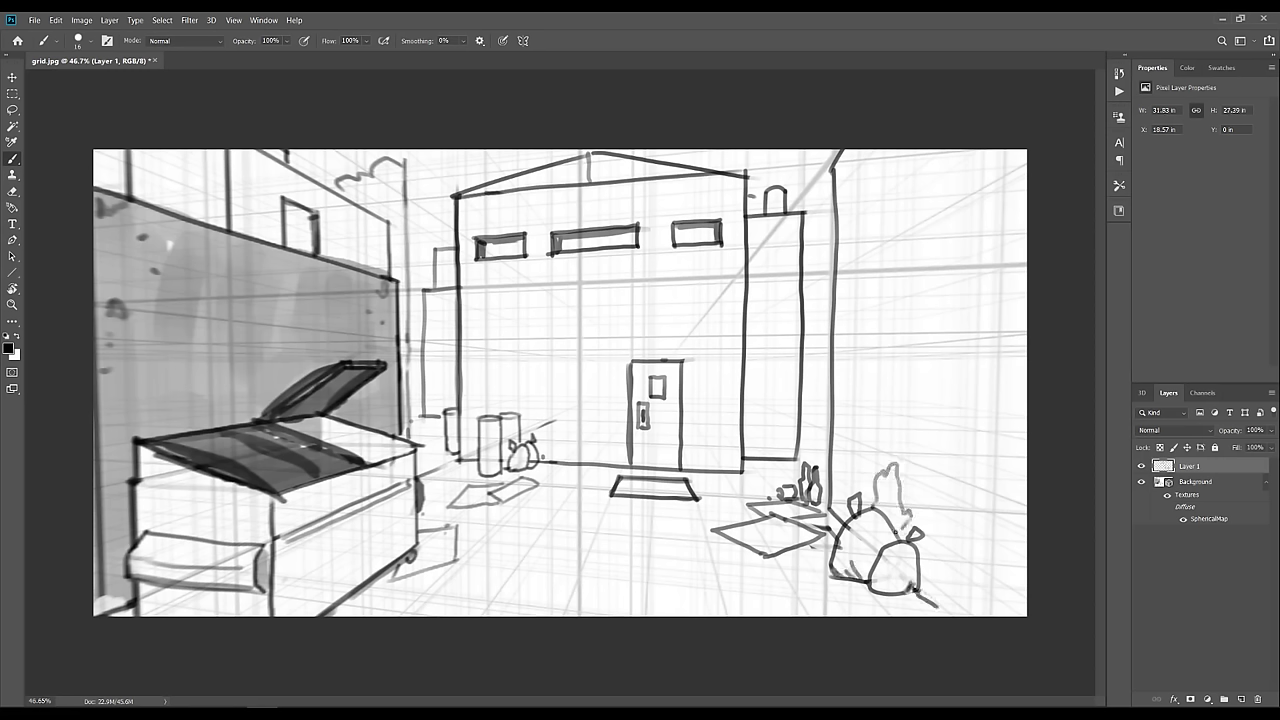
{"action": "left_click_drag", "start_coordinate": [927, 518], "coordinate": [938, 536]}
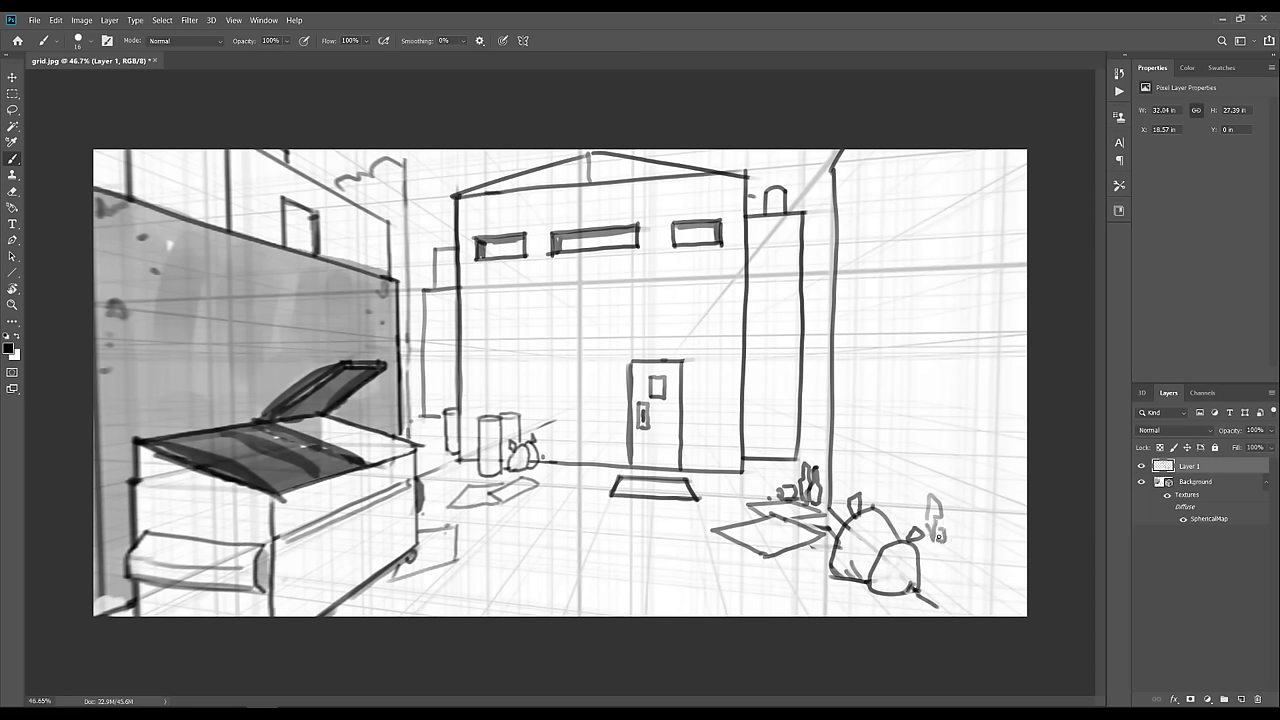
{"action": "left_click_drag", "start_coordinate": [864, 502], "coordinate": [870, 500]}
Redraw the square panel beside the open dumpster with a darker, cleaner outline
{"action": "mouse_move", "coordinate": [389, 567]}
{"action": "left_mouse_down"}
{"action": "mouse_move", "coordinate": [412, 549]}
{"action": "mouse_move", "coordinate": [446, 565]}
{"action": "mouse_move", "coordinate": [410, 575]}
{"action": "mouse_move", "coordinate": [458, 569]}
{"action": "left_mouse_up"}
{"action": "key", "text": "e"}
{"action": "key", "text": "b"}
{"action": "mouse_move", "coordinate": [456, 525]}
{"action": "left_mouse_down"}
{"action": "mouse_move", "coordinate": [457, 564]}
{"action": "mouse_move", "coordinate": [417, 527]}
{"action": "left_mouse_up"}
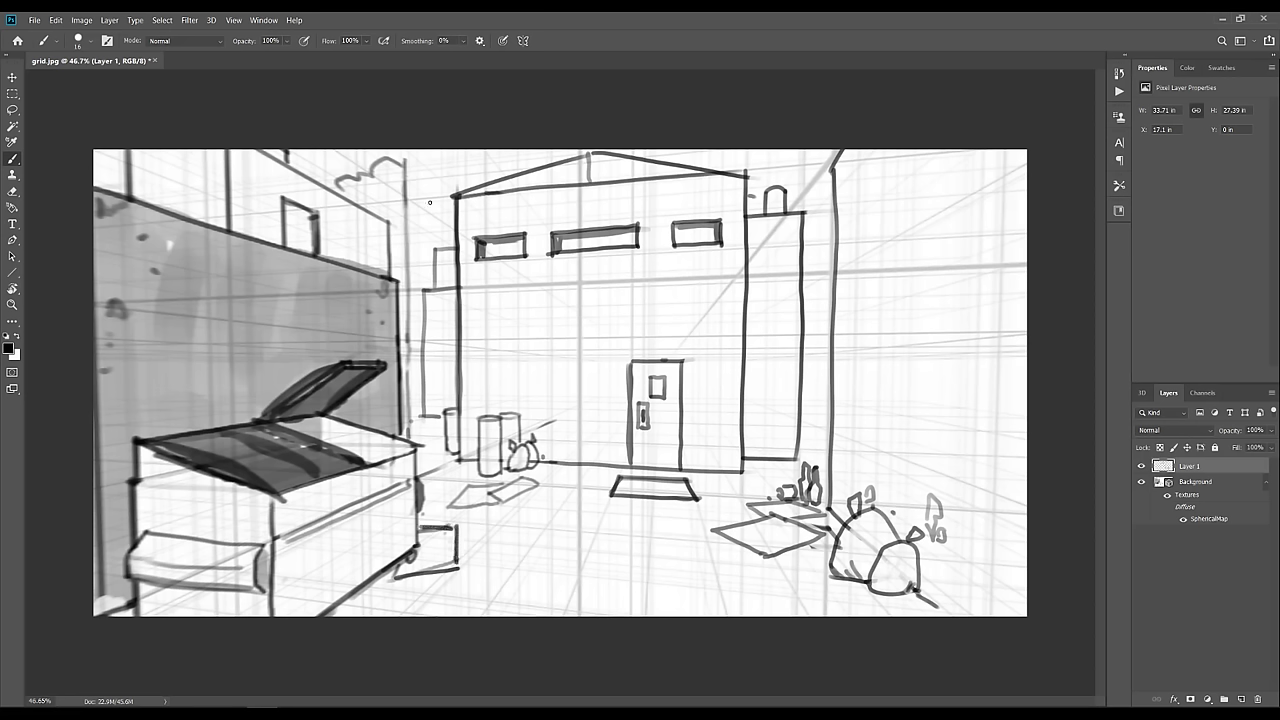
Add a small chimney to the gabled roof and thicken the roof's sloping edges
{"action": "mouse_move", "coordinate": [505, 164]}
{"action": "left_mouse_down"}
{"action": "mouse_move", "coordinate": [518, 174]}
{"action": "mouse_move", "coordinate": [487, 189]}
{"action": "mouse_move", "coordinate": [592, 153]}
{"action": "left_mouse_up"}
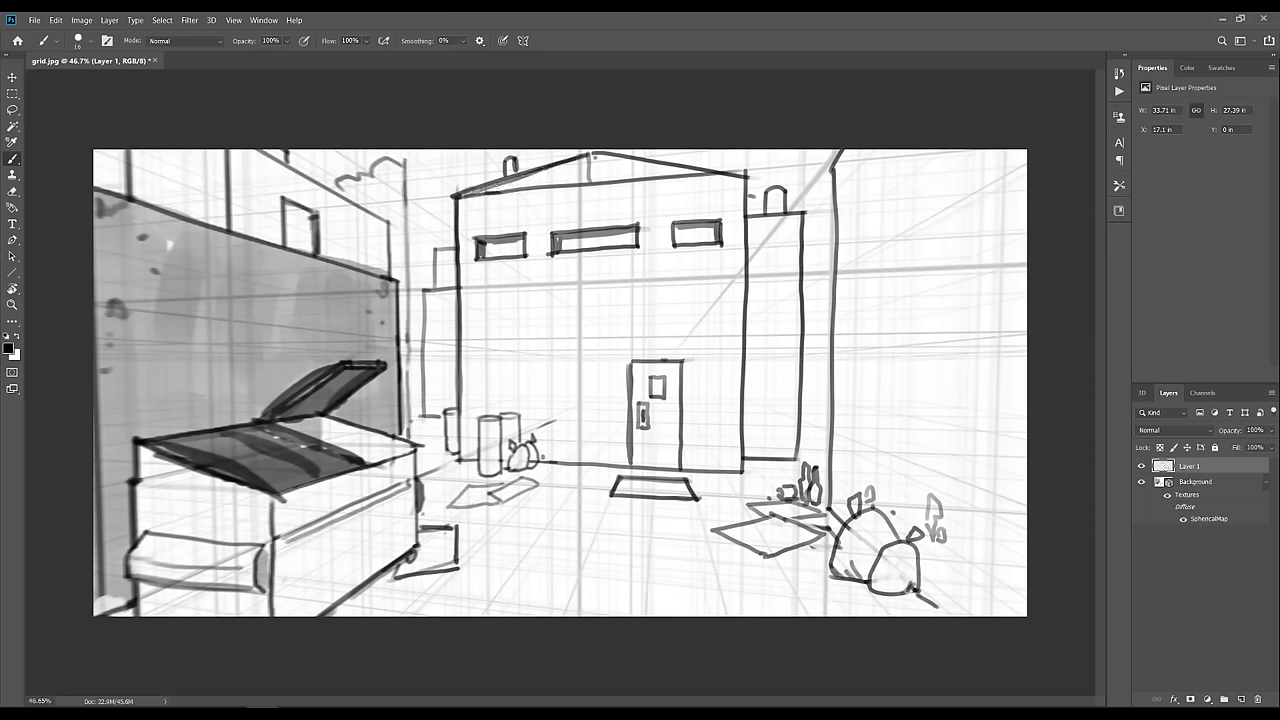
{"action": "mouse_move", "coordinate": [480, 193]}
{"action": "left_mouse_down"}
{"action": "mouse_move", "coordinate": [593, 157]}
{"action": "mouse_move", "coordinate": [483, 190]}
{"action": "mouse_move", "coordinate": [602, 156]}
{"action": "mouse_move", "coordinate": [718, 185]}
{"action": "left_mouse_up"}
{"action": "key", "text": "ctrl+z"}
{"action": "mouse_move", "coordinate": [603, 155]}
{"action": "left_mouse_down"}
{"action": "mouse_move", "coordinate": [711, 171]}
{"action": "mouse_move", "coordinate": [652, 164]}
{"action": "left_mouse_up"}
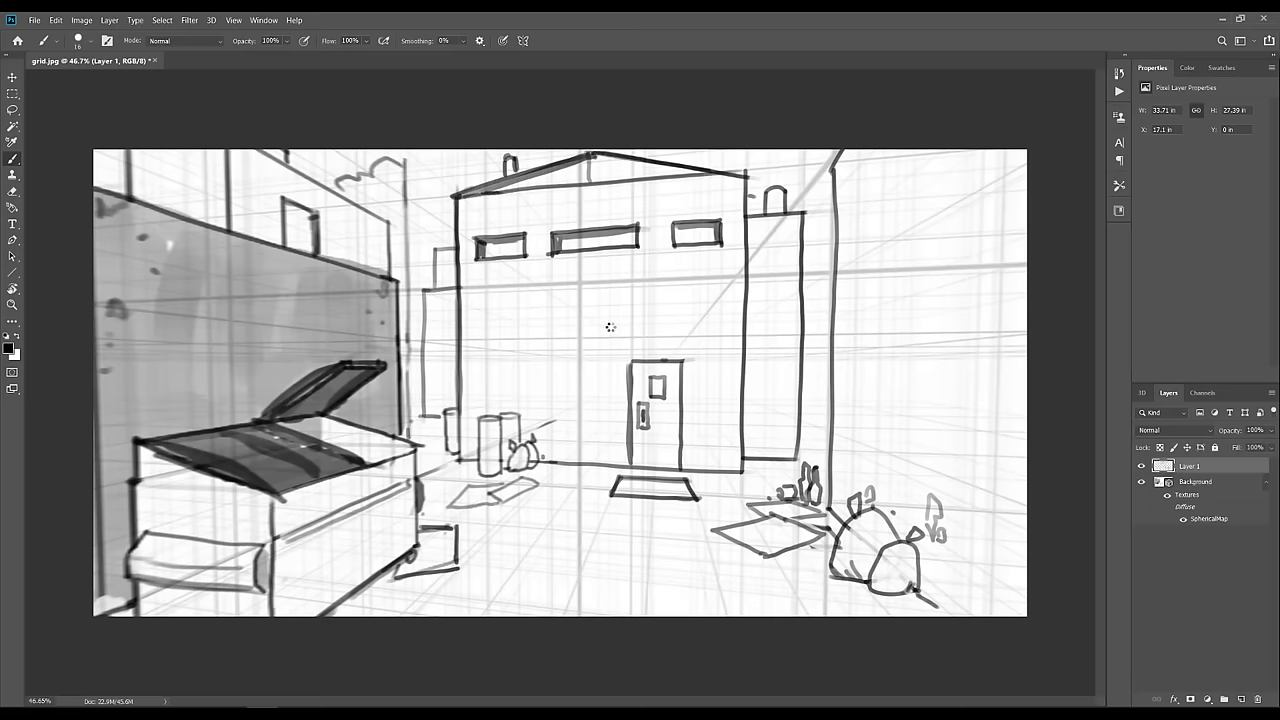
Merge the drawing into the spherical background, rotate the view up to the sky, and add a new layer
{"action": "key", "text": "ctrl+e"}
{"action": "mouse_move", "coordinate": [605, 342]}
{"action": "left_mouse_down"}
{"action": "mouse_move", "coordinate": [527, 364]}
{"action": "mouse_move", "coordinate": [486, 340]}
{"action": "mouse_move", "coordinate": [540, 352]}
{"action": "left_mouse_up"}
{"action": "mouse_move", "coordinate": [700, 350]}
{"action": "left_mouse_down"}
{"action": "mouse_move", "coordinate": [487, 344]}
{"action": "mouse_move", "coordinate": [602, 382]}
{"action": "mouse_move", "coordinate": [592, 320]}
{"action": "left_mouse_up"}
{"action": "key", "text": "b"}
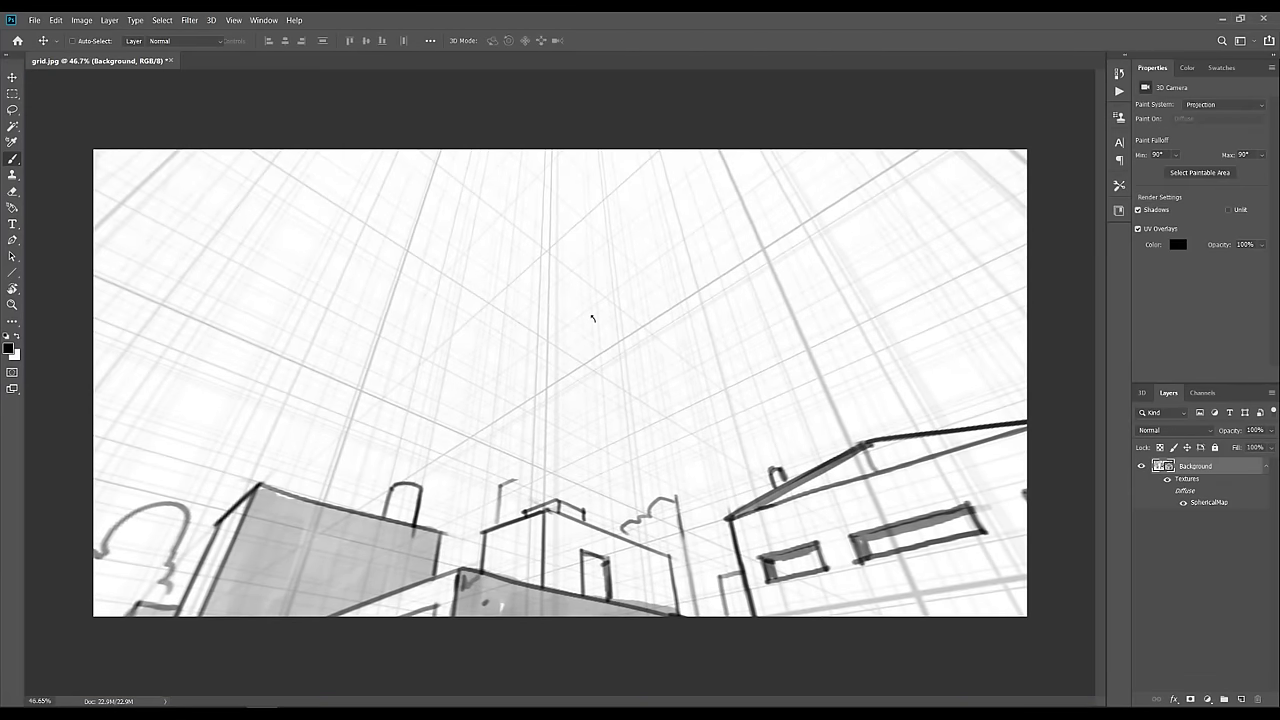
{"action": "left_click", "coordinate": [1246, 700]}
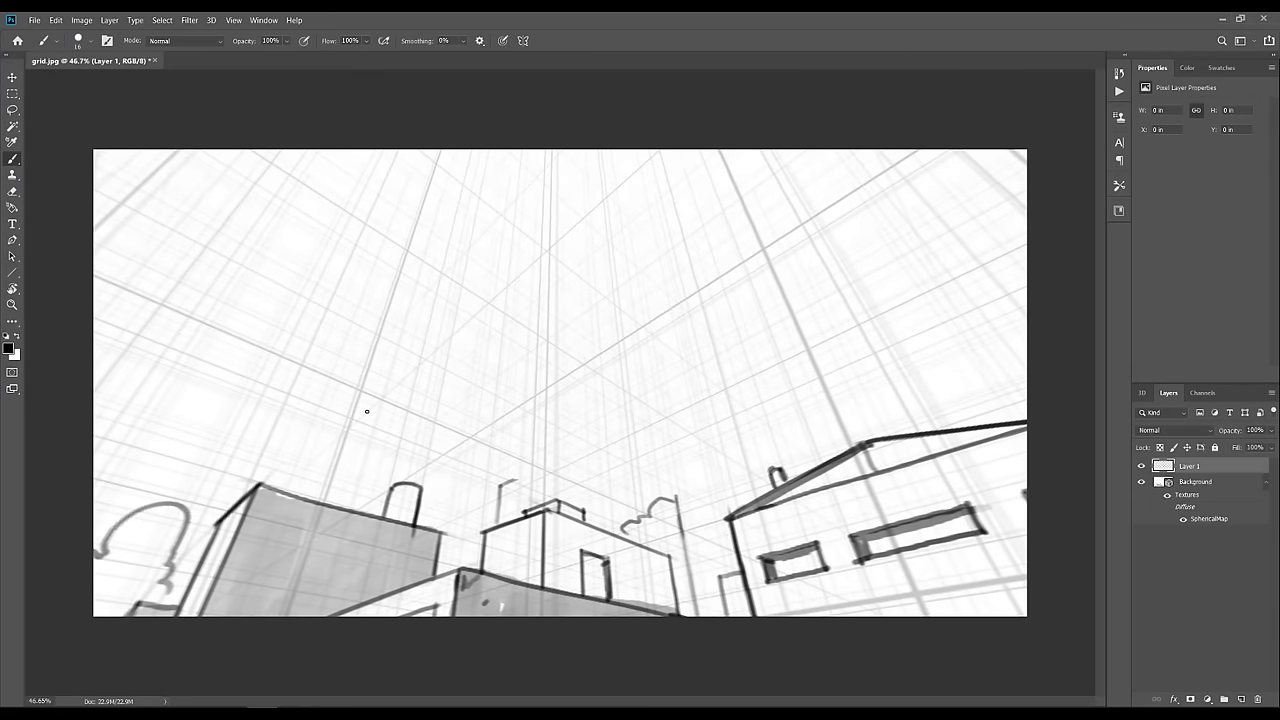
{"action": "left_click_drag", "start_coordinate": [367, 411], "coordinate": [494, 289]}
{"action": "key", "text": "ctrl+z"}
{"action": "left_click_drag", "start_coordinate": [383, 396], "coordinate": [434, 350]}
{"action": "key", "text": "ctrl+z"}
{"action": "mouse_move", "coordinate": [383, 396]}
{"action": "left_mouse_down"}
{"action": "mouse_move", "coordinate": [538, 258]}
{"action": "mouse_move", "coordinate": [548, 242]}
{"action": "mouse_move", "coordinate": [513, 212]}
{"action": "mouse_move", "coordinate": [586, 256]}
{"action": "mouse_move", "coordinate": [553, 270]}
{"action": "mouse_move", "coordinate": [514, 204]}
{"action": "mouse_move", "coordinate": [557, 212]}
{"action": "mouse_move", "coordinate": [590, 262]}
{"action": "mouse_move", "coordinate": [583, 205]}
{"action": "mouse_move", "coordinate": [539, 244]}
{"action": "mouse_move", "coordinate": [526, 235]}
{"action": "mouse_move", "coordinate": [550, 245]}
{"action": "mouse_move", "coordinate": [395, 385]}
{"action": "left_mouse_up"}
{"action": "key", "text": "ctrl+z"}
{"action": "key", "text": "ctrl+z"}
Draw an airplane high in the sky with a long diagonal trail fading toward the rooftops
{"action": "key", "text": "e"}
{"action": "key", "text": "b"}
{"action": "mouse_move", "coordinate": [532, 253]}
{"action": "left_mouse_down"}
{"action": "mouse_move", "coordinate": [508, 241]}
{"action": "mouse_move", "coordinate": [521, 255]}
{"action": "mouse_move", "coordinate": [366, 384]}
{"action": "mouse_move", "coordinate": [490, 290]}
{"action": "mouse_move", "coordinate": [366, 388]}
{"action": "left_mouse_up"}
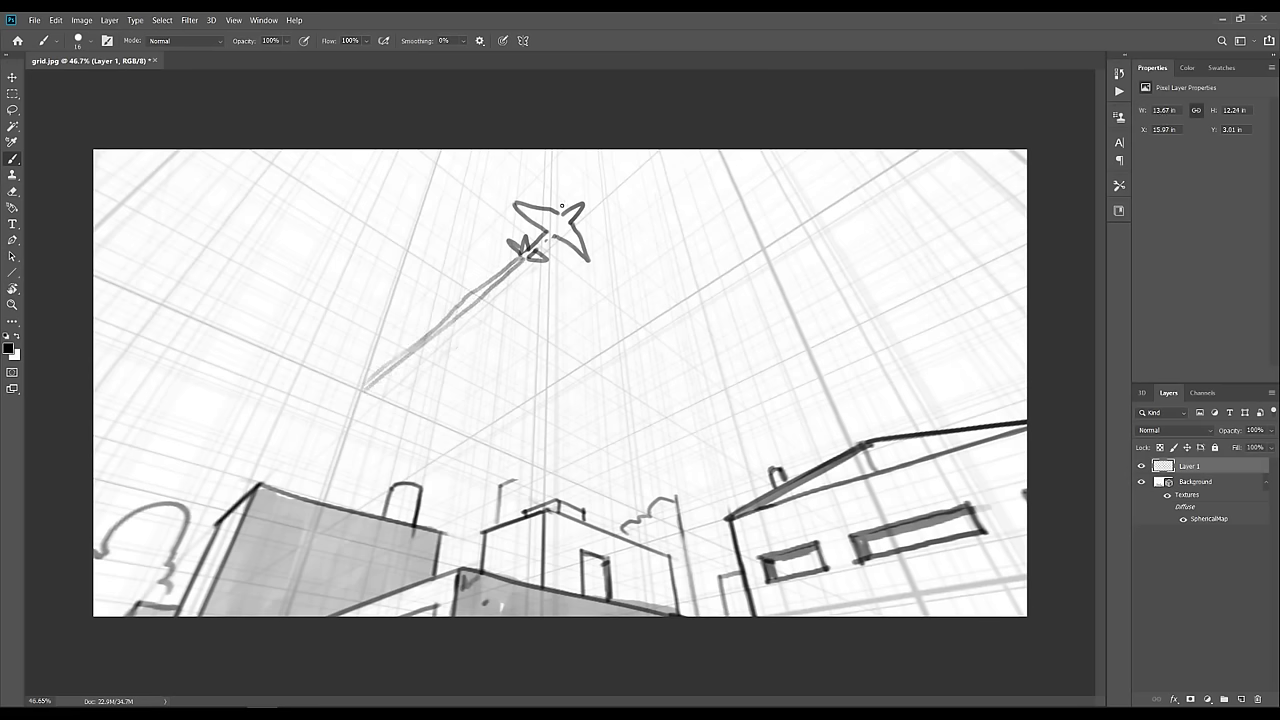
Select and transform the airplane drawing so that the plane is smaller and its trail reaches further down the sky
{"action": "key", "text": "m"}
{"action": "mouse_move", "coordinate": [300, 229]}
{"action": "left_mouse_down"}
{"action": "mouse_move", "coordinate": [460, 366]}
{"action": "mouse_move", "coordinate": [622, 384]}
{"action": "mouse_move", "coordinate": [622, 421]}
{"action": "mouse_move", "coordinate": [596, 362]}
{"action": "mouse_move", "coordinate": [568, 343]}
{"action": "left_mouse_up"}
{"action": "key", "text": "ctrl+t"}
{"action": "mouse_move", "coordinate": [502, 331]}
{"action": "left_mouse_down"}
{"action": "mouse_move", "coordinate": [548, 280]}
{"action": "mouse_move", "coordinate": [453, 299]}
{"action": "mouse_move", "coordinate": [284, 434]}
{"action": "left_mouse_up"}
{"action": "key", "text": "Return"}
{"action": "key", "text": "ctrl+d"}
{"action": "key", "text": "b"}
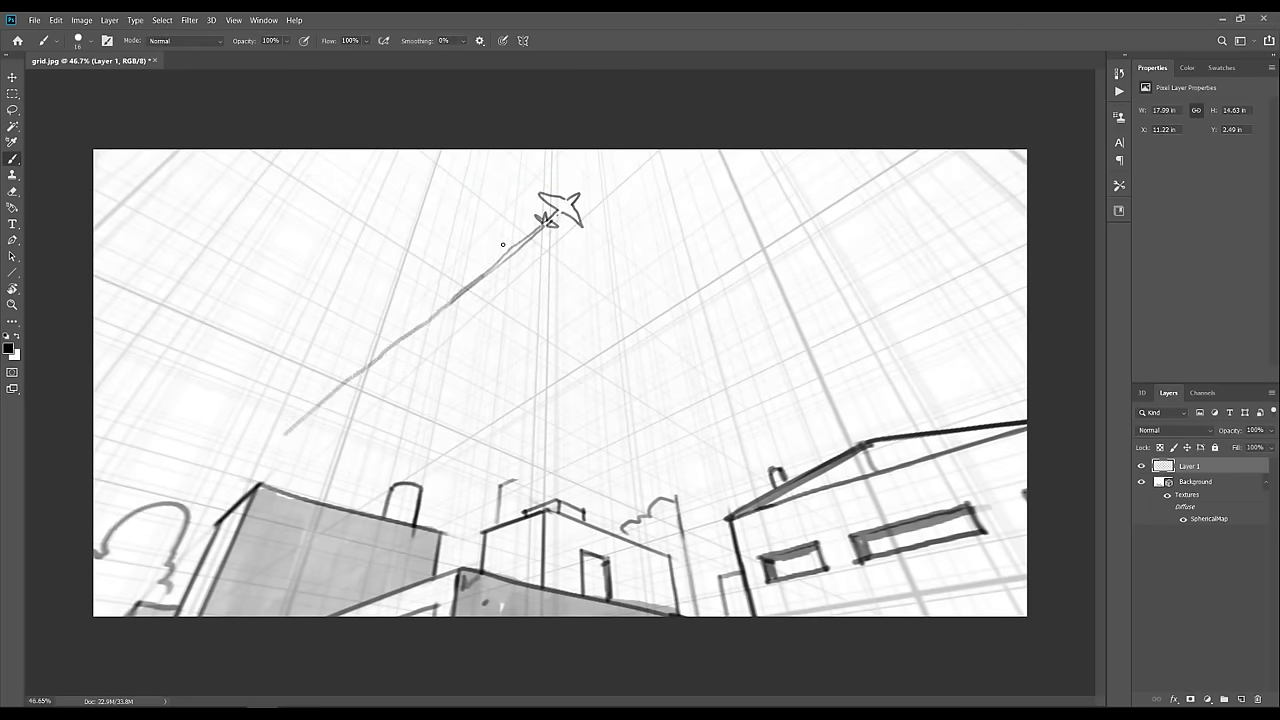
Draw a large billowing cloud beside the airplane's trail, with rounded lobes and a flatter underside
{"action": "mouse_move", "coordinate": [420, 318]}
{"action": "left_mouse_down"}
{"action": "mouse_move", "coordinate": [419, 242]}
{"action": "mouse_move", "coordinate": [195, 262]}
{"action": "left_mouse_up"}
{"action": "key", "text": "ctrl+z"}
{"action": "mouse_move", "coordinate": [417, 317]}
{"action": "left_mouse_down"}
{"action": "mouse_move", "coordinate": [400, 226]}
{"action": "mouse_move", "coordinate": [310, 218]}
{"action": "mouse_move", "coordinate": [190, 246]}
{"action": "mouse_move", "coordinate": [225, 300]}
{"action": "mouse_move", "coordinate": [336, 344]}
{"action": "mouse_move", "coordinate": [366, 328]}
{"action": "left_mouse_up"}
{"action": "mouse_move", "coordinate": [432, 247]}
{"action": "left_mouse_down"}
{"action": "mouse_move", "coordinate": [438, 268]}
{"action": "mouse_move", "coordinate": [420, 184]}
{"action": "mouse_move", "coordinate": [344, 198]}
{"action": "mouse_move", "coordinate": [298, 176]}
{"action": "mouse_move", "coordinate": [161, 261]}
{"action": "left_mouse_up"}
Draw a smaller puffy cloud rising from behind the shaded building, and erase its excess lines near the roof
{"action": "mouse_move", "coordinate": [300, 358]}
{"action": "left_mouse_down"}
{"action": "mouse_move", "coordinate": [234, 380]}
{"action": "mouse_move", "coordinate": [195, 448]}
{"action": "mouse_move", "coordinate": [256, 486]}
{"action": "left_mouse_up"}
{"action": "mouse_move", "coordinate": [177, 426]}
{"action": "left_mouse_down"}
{"action": "mouse_move", "coordinate": [209, 399]}
{"action": "mouse_move", "coordinate": [207, 411]}
{"action": "left_mouse_up"}
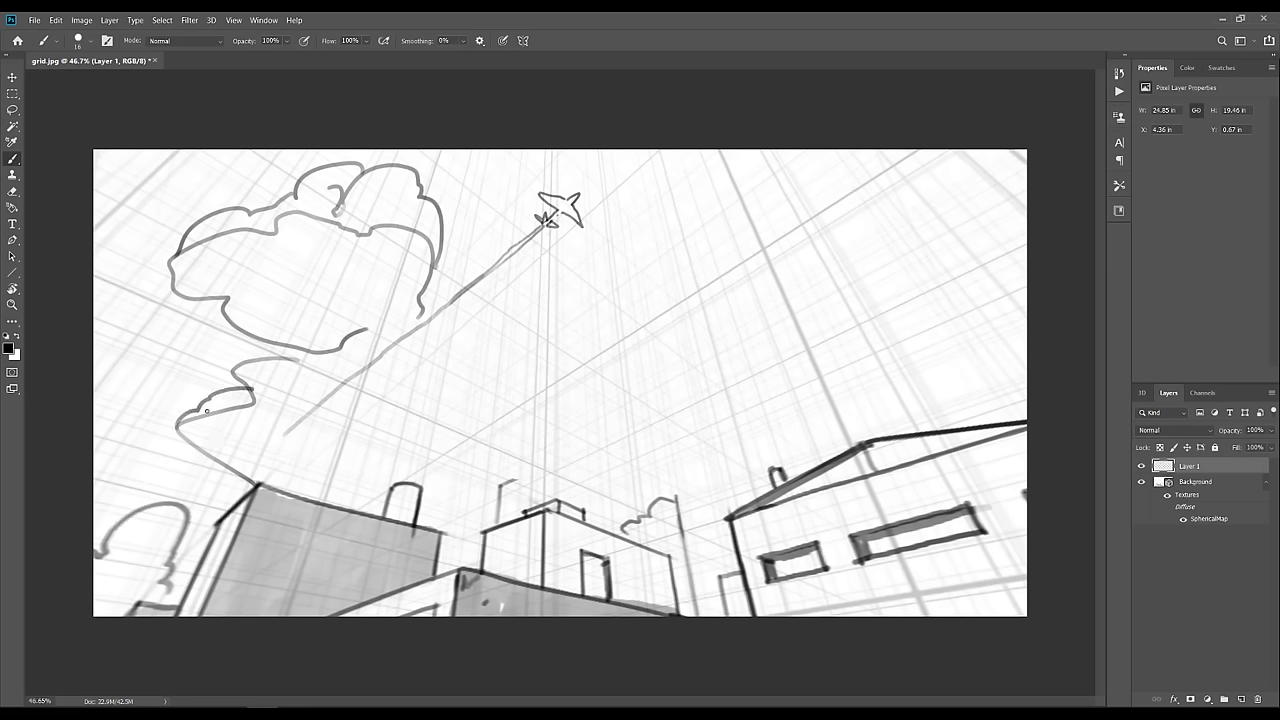
{"action": "mouse_move", "coordinate": [211, 467]}
{"action": "left_mouse_down"}
{"action": "mouse_move", "coordinate": [188, 484]}
{"action": "mouse_move", "coordinate": [201, 459]}
{"action": "left_mouse_up"}
{"action": "left_click_drag", "start_coordinate": [221, 387], "coordinate": [263, 334]}
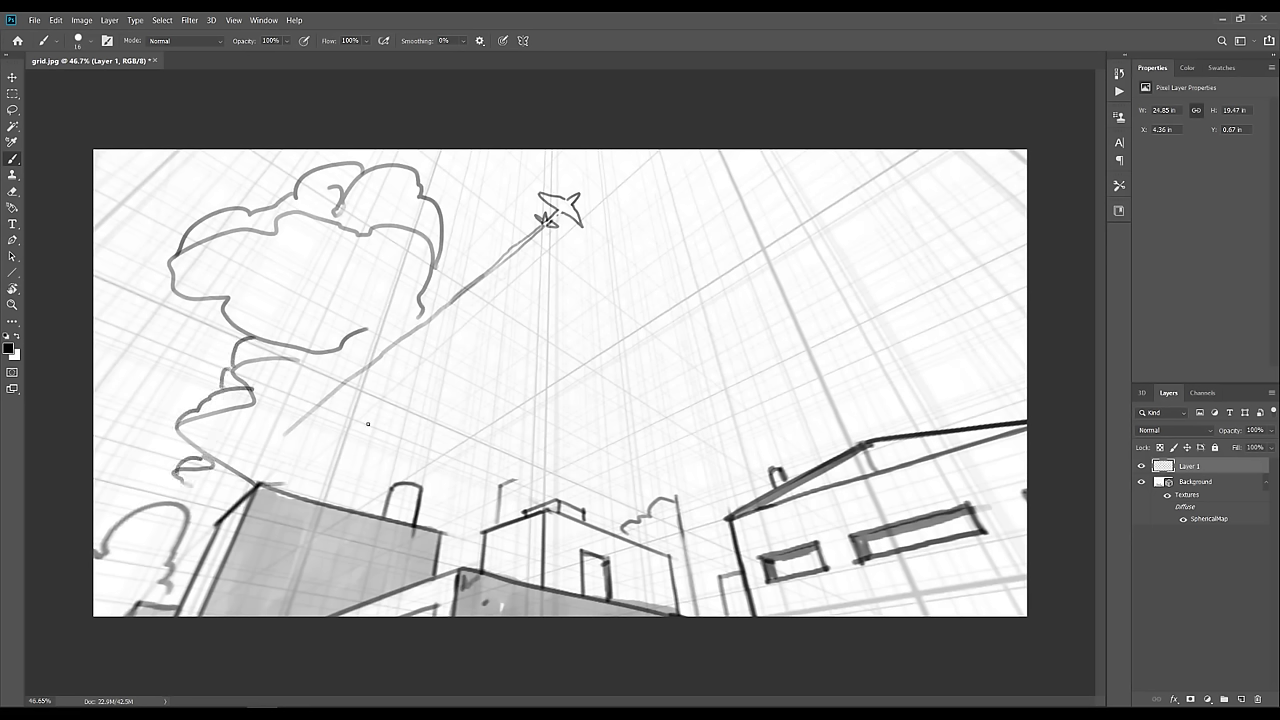
{"action": "key", "text": "e"}
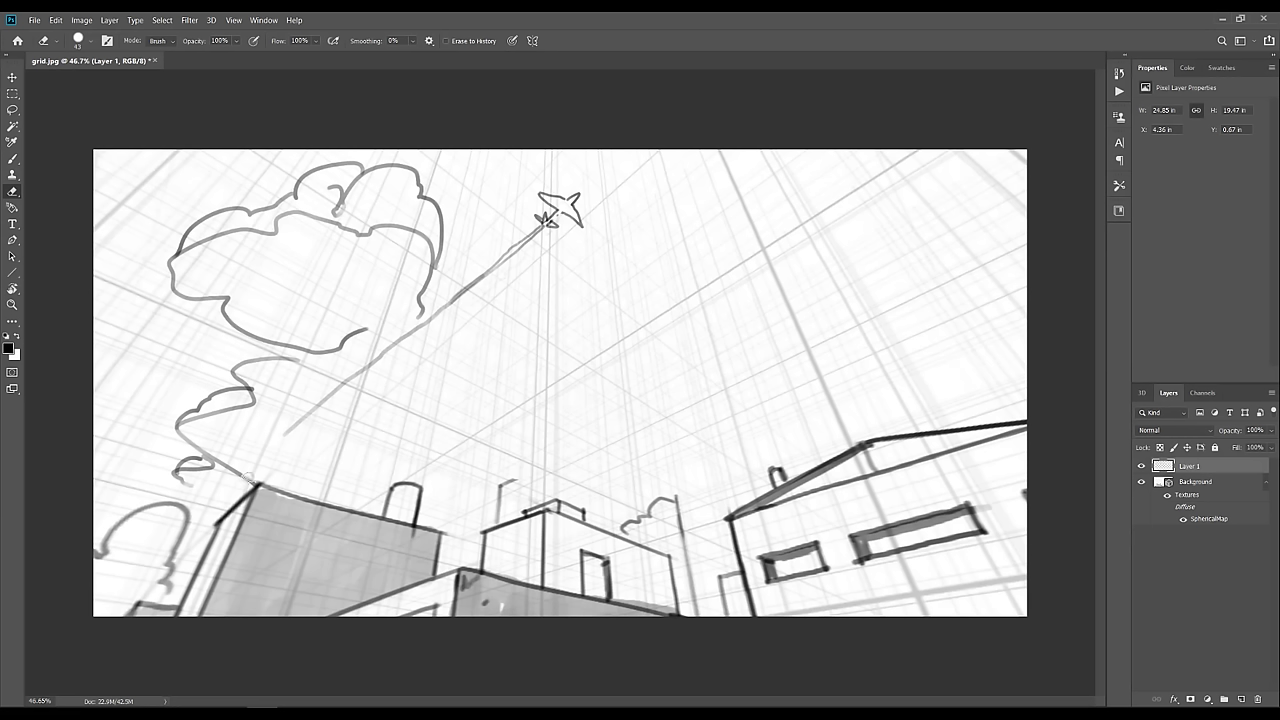
{"action": "key", "text": "b"}
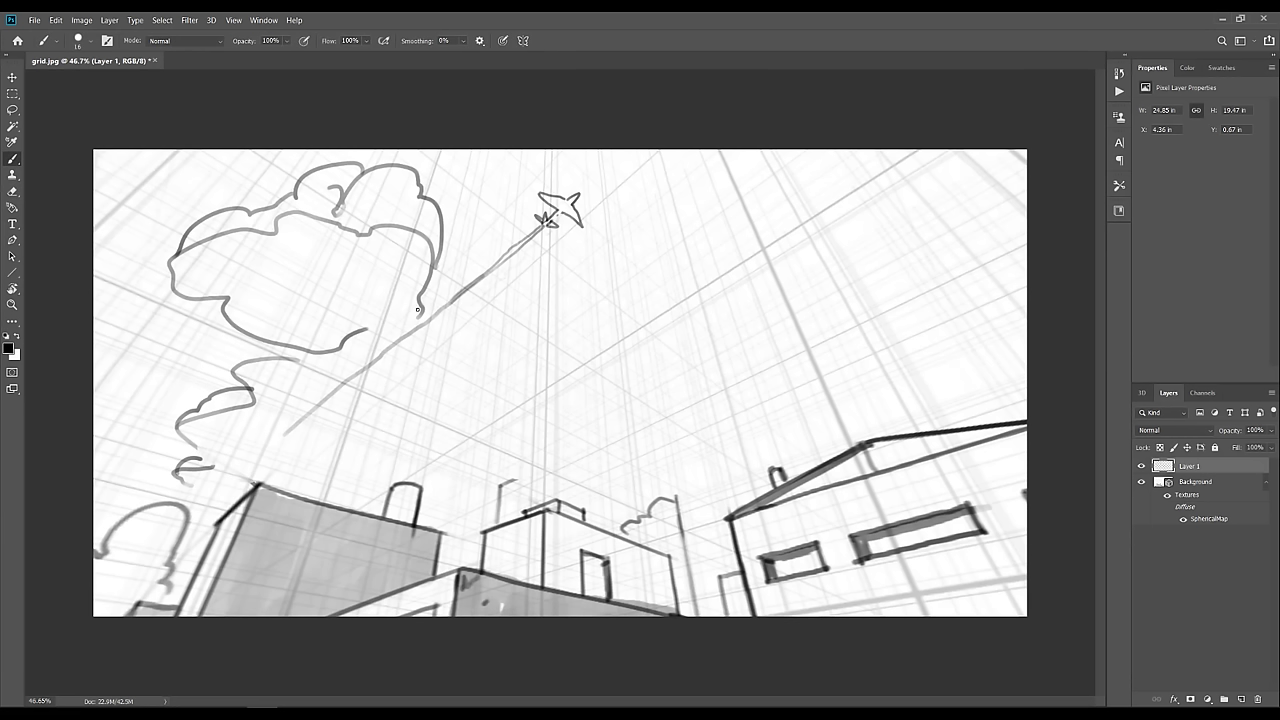
Close the large cloud's lower edge and draw a second billowing cloud below the airplane
{"action": "mouse_move", "coordinate": [420, 306]}
{"action": "left_mouse_down"}
{"action": "mouse_move", "coordinate": [403, 352]}
{"action": "mouse_move", "coordinate": [352, 345]}
{"action": "left_mouse_up"}
{"action": "mouse_move", "coordinate": [554, 366]}
{"action": "left_mouse_down"}
{"action": "mouse_move", "coordinate": [563, 333]}
{"action": "mouse_move", "coordinate": [602, 315]}
{"action": "mouse_move", "coordinate": [664, 327]}
{"action": "mouse_move", "coordinate": [702, 396]}
{"action": "mouse_move", "coordinate": [678, 433]}
{"action": "mouse_move", "coordinate": [611, 406]}
{"action": "mouse_move", "coordinate": [482, 385]}
{"action": "mouse_move", "coordinate": [544, 345]}
{"action": "mouse_move", "coordinate": [477, 359]}
{"action": "mouse_move", "coordinate": [565, 267]}
{"action": "mouse_move", "coordinate": [603, 295]}
{"action": "left_mouse_up"}
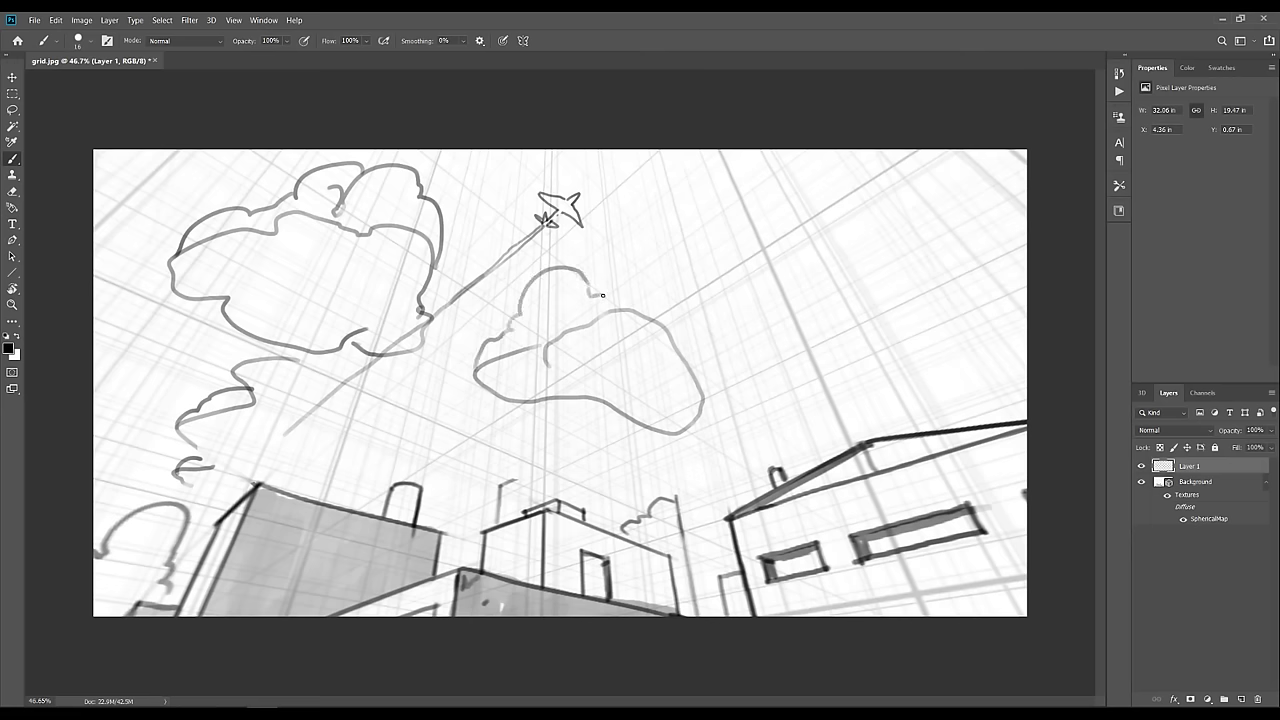
{"action": "left_click_drag", "start_coordinate": [686, 349], "coordinate": [704, 392]}
{"action": "left_click_drag", "start_coordinate": [606, 290], "coordinate": [658, 316]}
{"action": "left_click_drag", "start_coordinate": [541, 326], "coordinate": [604, 295]}
Merge the sky drawing into the background, rotate the view down to the ground, and add a new layer
{"action": "key", "text": "ctrl+e"}
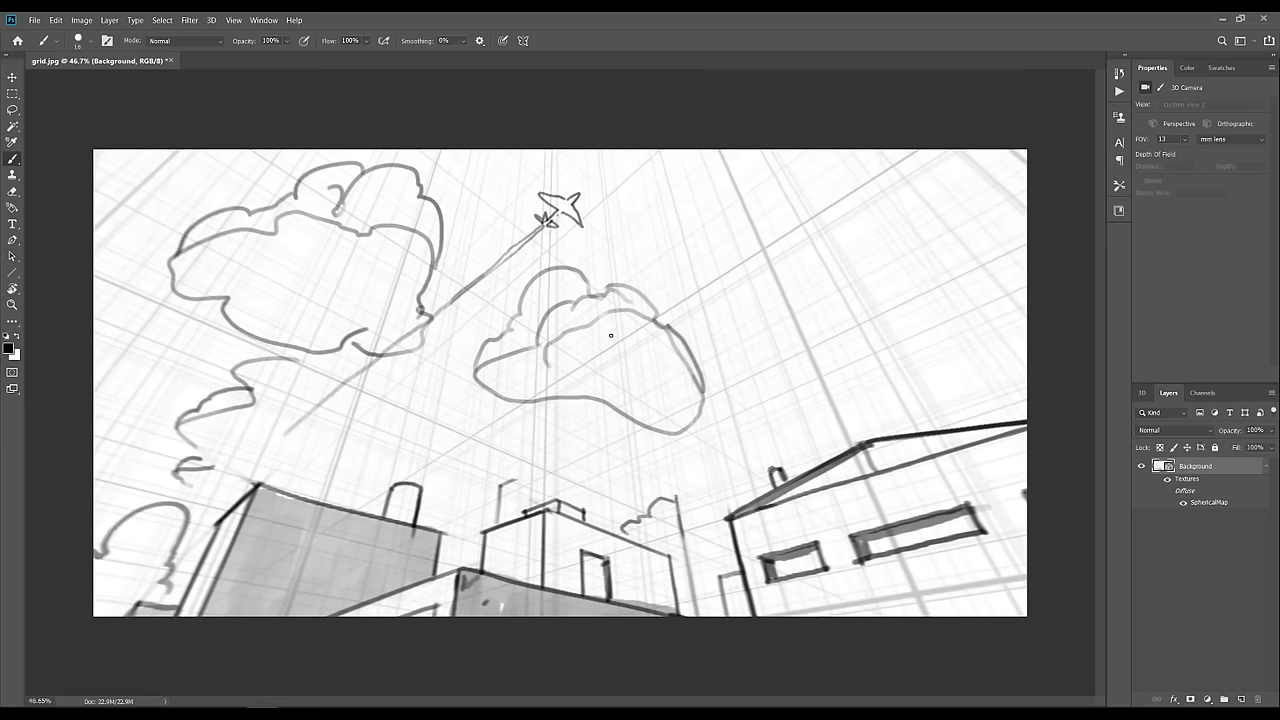
{"action": "key", "text": "v"}
{"action": "mouse_move", "coordinate": [611, 335]}
{"action": "left_mouse_down"}
{"action": "mouse_move", "coordinate": [557, 334]}
{"action": "mouse_move", "coordinate": [571, 317]}
{"action": "mouse_move", "coordinate": [592, 357]}
{"action": "mouse_move", "coordinate": [603, 309]}
{"action": "mouse_move", "coordinate": [583, 420]}
{"action": "left_mouse_up"}
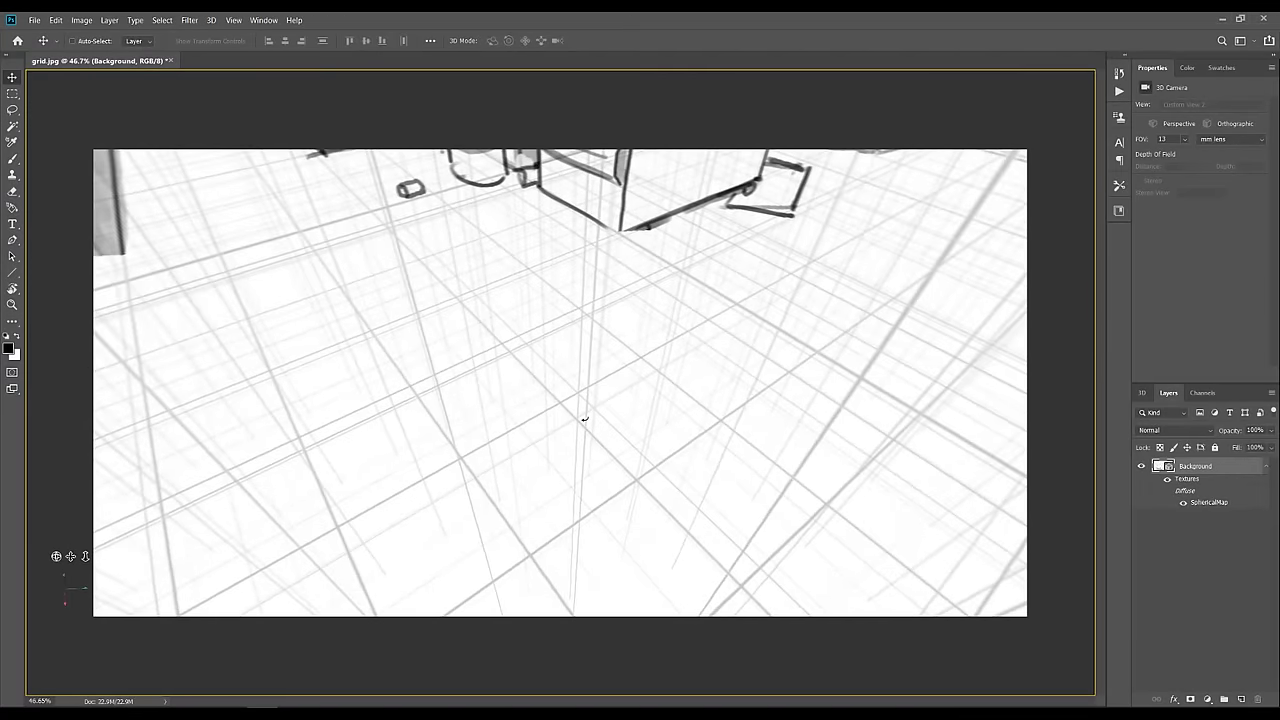
{"action": "key", "text": "b"}
{"action": "key", "text": "ctrl+shift+alt+n"}
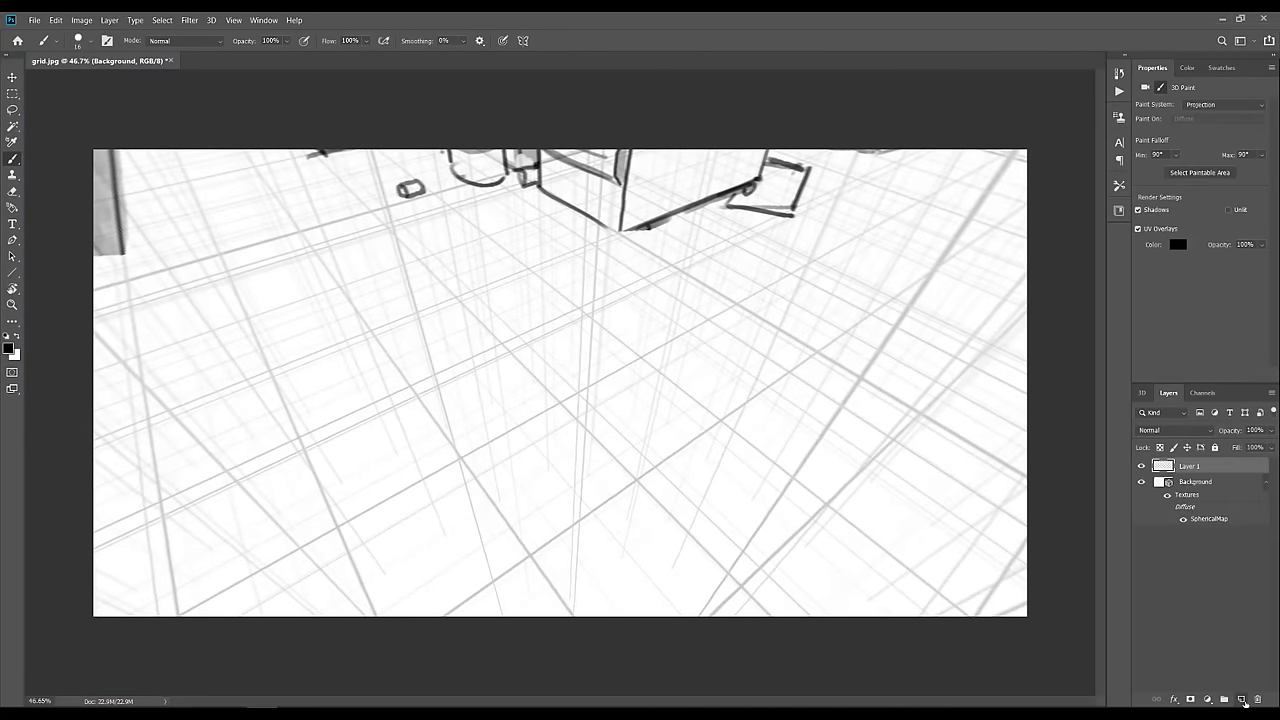
{"action": "mouse_move", "coordinate": [500, 378]}
{"action": "left_mouse_down"}
{"action": "mouse_move", "coordinate": [363, 420]}
{"action": "mouse_move", "coordinate": [457, 354]}
{"action": "mouse_move", "coordinate": [540, 420]}
{"action": "mouse_move", "coordinate": [380, 380]}
{"action": "mouse_move", "coordinate": [430, 455]}
{"action": "mouse_move", "coordinate": [537, 395]}
{"action": "left_mouse_up"}
{"action": "key", "text": "ctrl+z"}
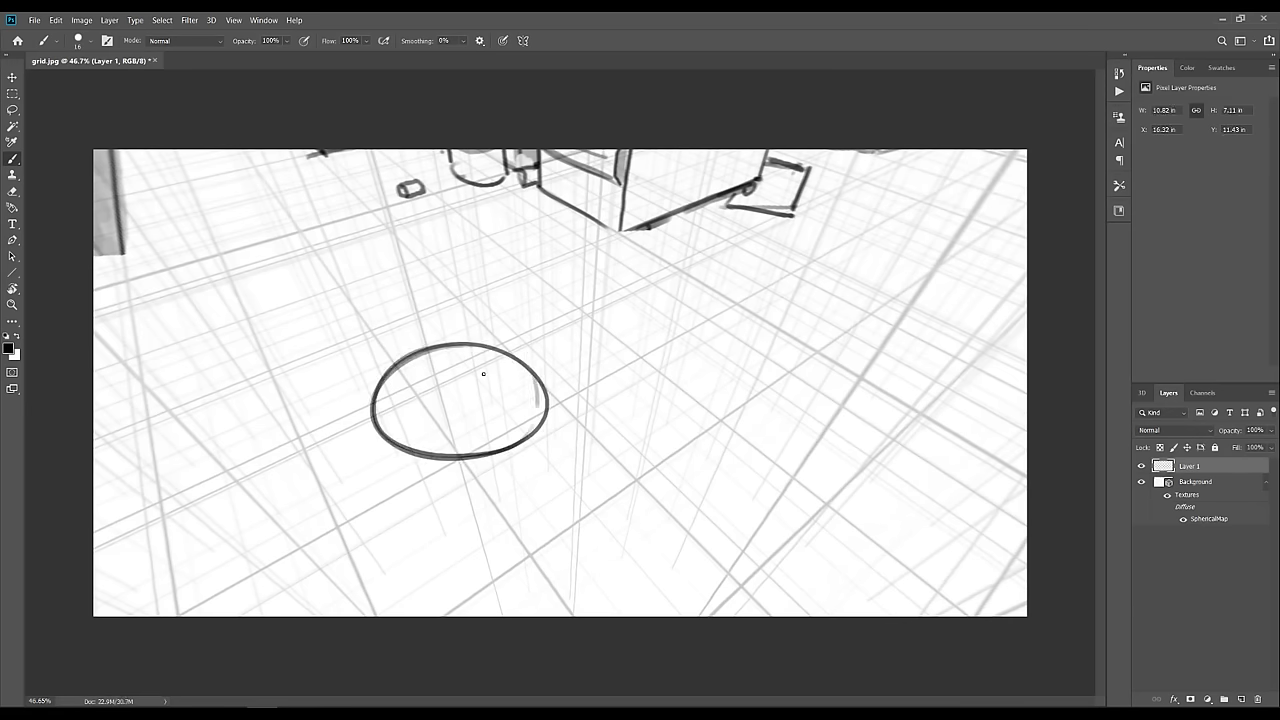
{"action": "key", "text": "ctrl+z"}
{"action": "key", "text": "ctrl+z"}
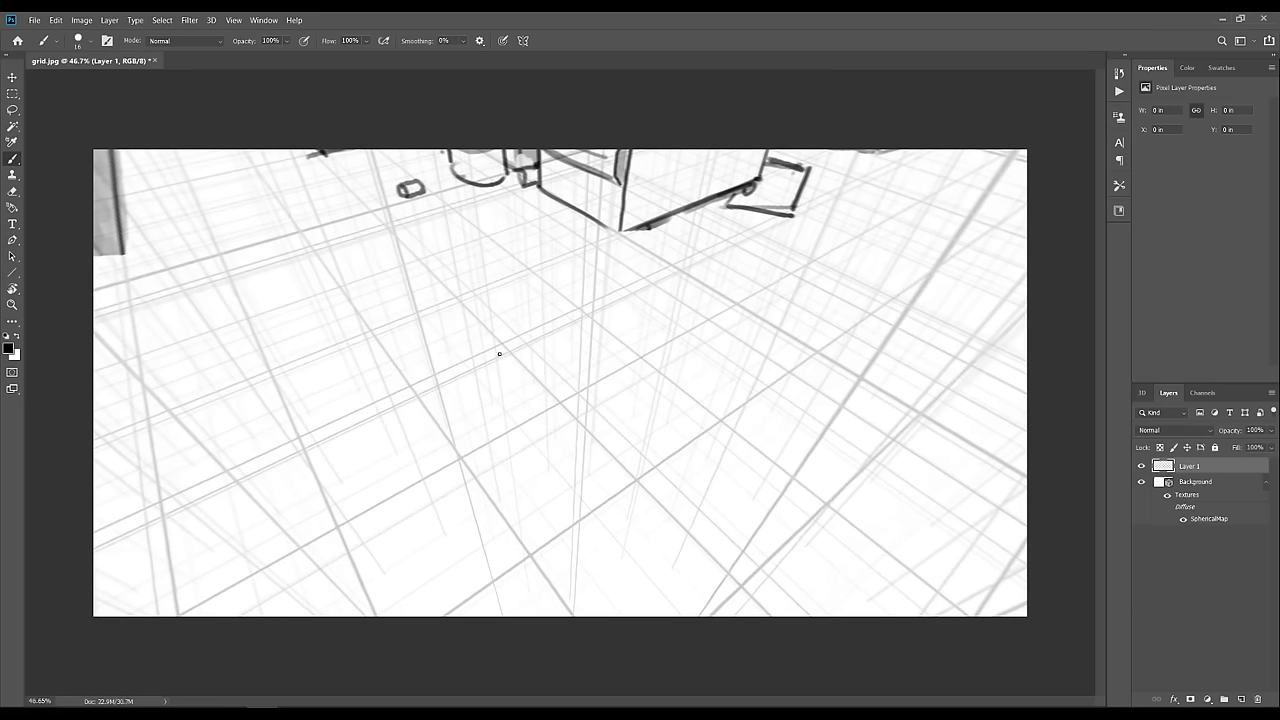
{"action": "mouse_move", "coordinate": [484, 345]}
{"action": "left_mouse_down"}
{"action": "mouse_move", "coordinate": [458, 453]}
{"action": "mouse_move", "coordinate": [556, 399]}
{"action": "mouse_move", "coordinate": [426, 356]}
{"action": "mouse_move", "coordinate": [428, 410]}
{"action": "mouse_move", "coordinate": [543, 416]}
{"action": "mouse_move", "coordinate": [487, 354]}
{"action": "mouse_move", "coordinate": [454, 433]}
{"action": "mouse_move", "coordinate": [540, 385]}
{"action": "left_mouse_up"}
{"action": "key", "text": "ctrl+z"}
{"action": "key", "text": "ctrl+z"}
Draw a four-sided sheet of paper lying on the ground in front of the dumpster, with a doubled edge and a header strip
{"action": "mouse_move", "coordinate": [428, 343]}
{"action": "left_mouse_down"}
{"action": "mouse_move", "coordinate": [352, 428]}
{"action": "mouse_move", "coordinate": [540, 362]}
{"action": "left_mouse_up"}
{"action": "left_click_drag", "start_coordinate": [352, 428], "coordinate": [492, 456]}
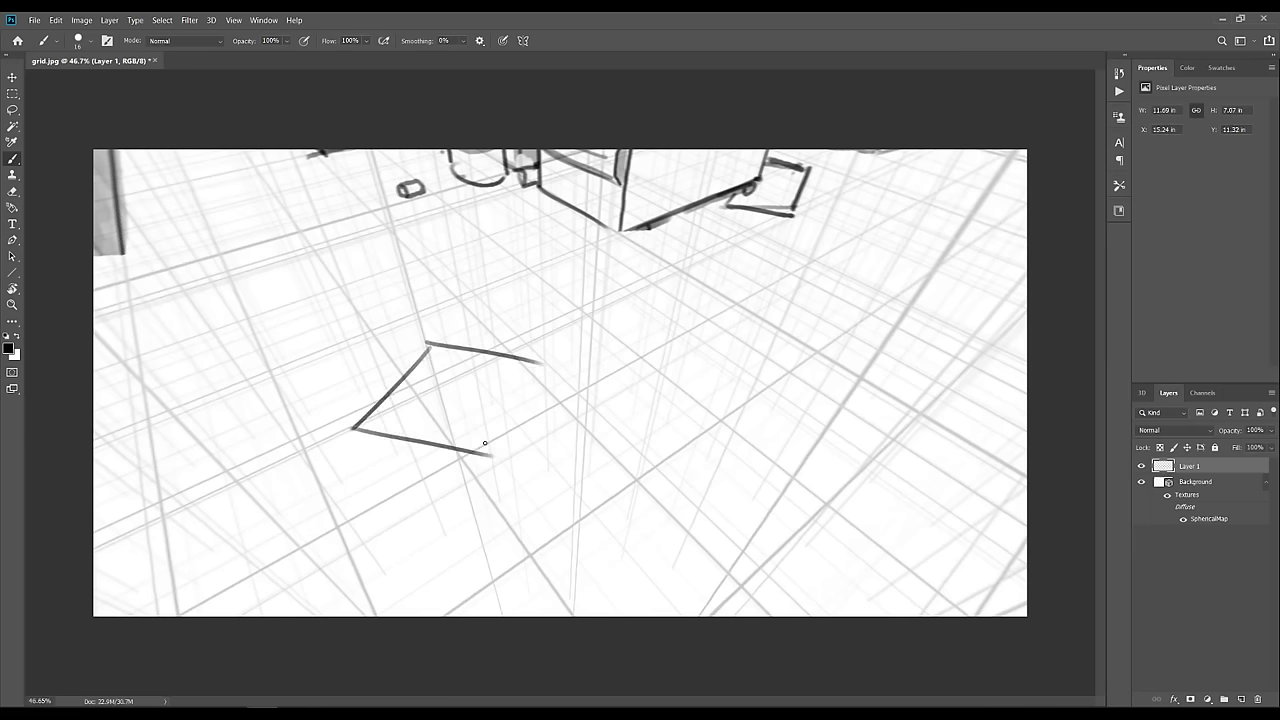
{"action": "left_click_drag", "start_coordinate": [537, 359], "coordinate": [478, 460]}
{"action": "left_click_drag", "start_coordinate": [540, 360], "coordinate": [484, 453]}
{"action": "mouse_move", "coordinate": [425, 372]}
{"action": "left_mouse_down"}
{"action": "mouse_move", "coordinate": [485, 385]}
{"action": "mouse_move", "coordinate": [408, 376]}
{"action": "left_mouse_up"}
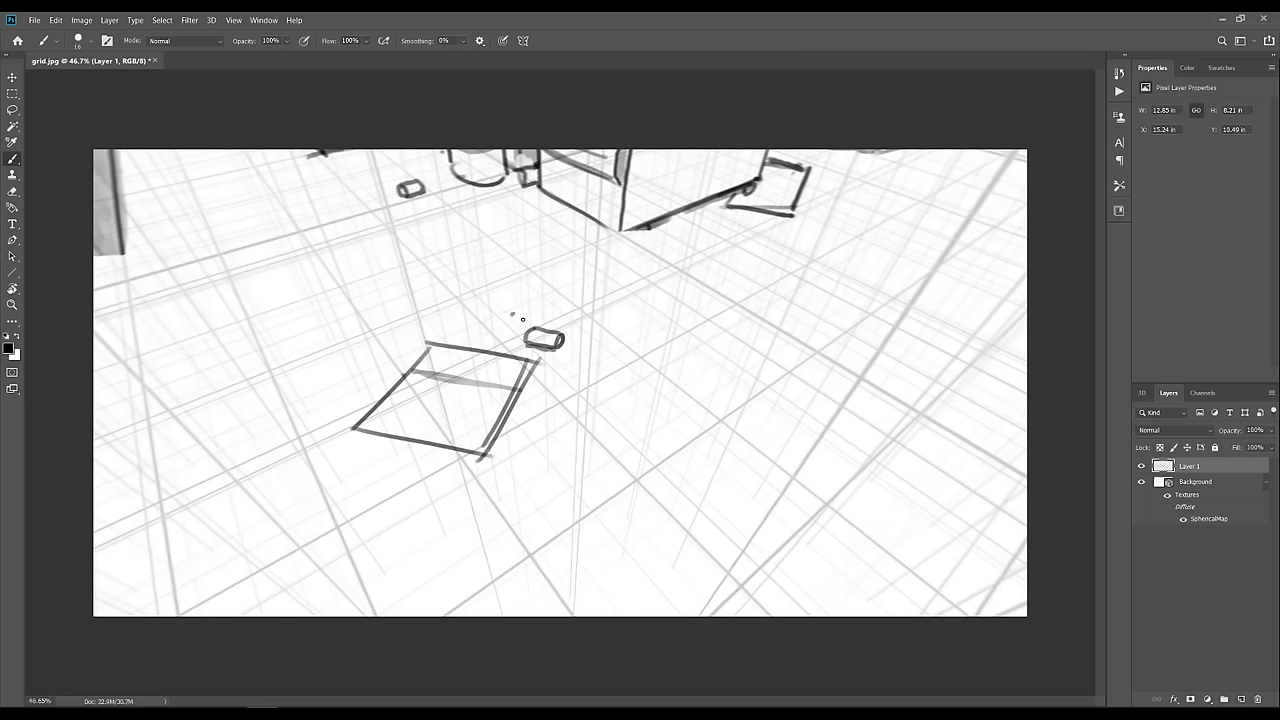
Scatter small cans and debris around the sheet, and fill it with hatching and short text lines
{"action": "left_click_drag", "start_coordinate": [511, 317], "coordinate": [539, 299]}
{"action": "left_click_drag", "start_coordinate": [349, 387], "coordinate": [358, 377]}
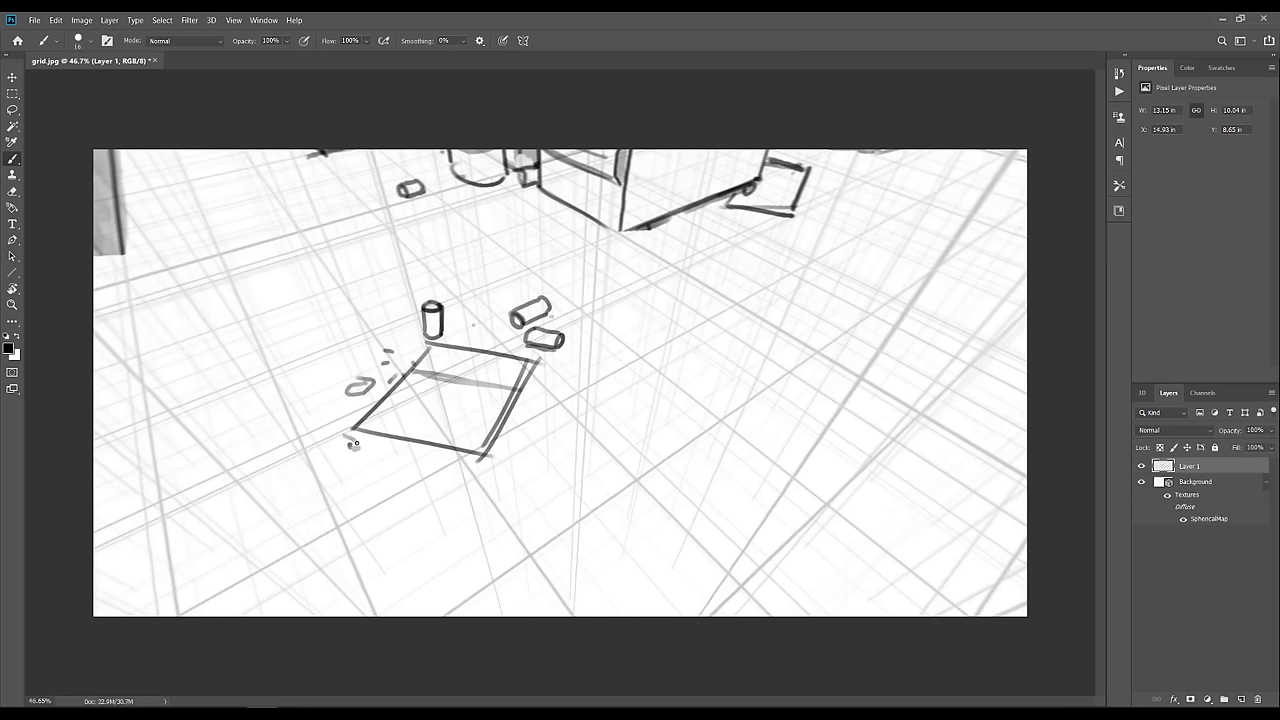
{"action": "left_click_drag", "start_coordinate": [402, 399], "coordinate": [374, 428]}
{"action": "mouse_move", "coordinate": [408, 403]}
{"action": "left_mouse_down"}
{"action": "mouse_move", "coordinate": [382, 431]}
{"action": "mouse_move", "coordinate": [394, 432]}
{"action": "left_mouse_up"}
{"action": "mouse_move", "coordinate": [443, 410]}
{"action": "left_mouse_down"}
{"action": "mouse_move", "coordinate": [477, 408]}
{"action": "mouse_move", "coordinate": [435, 442]}
{"action": "left_mouse_up"}
{"action": "mouse_move", "coordinate": [476, 409]}
{"action": "left_mouse_down"}
{"action": "mouse_move", "coordinate": [449, 446]}
{"action": "mouse_move", "coordinate": [471, 450]}
{"action": "left_mouse_up"}
{"action": "left_click_drag", "start_coordinate": [467, 415], "coordinate": [489, 419]}
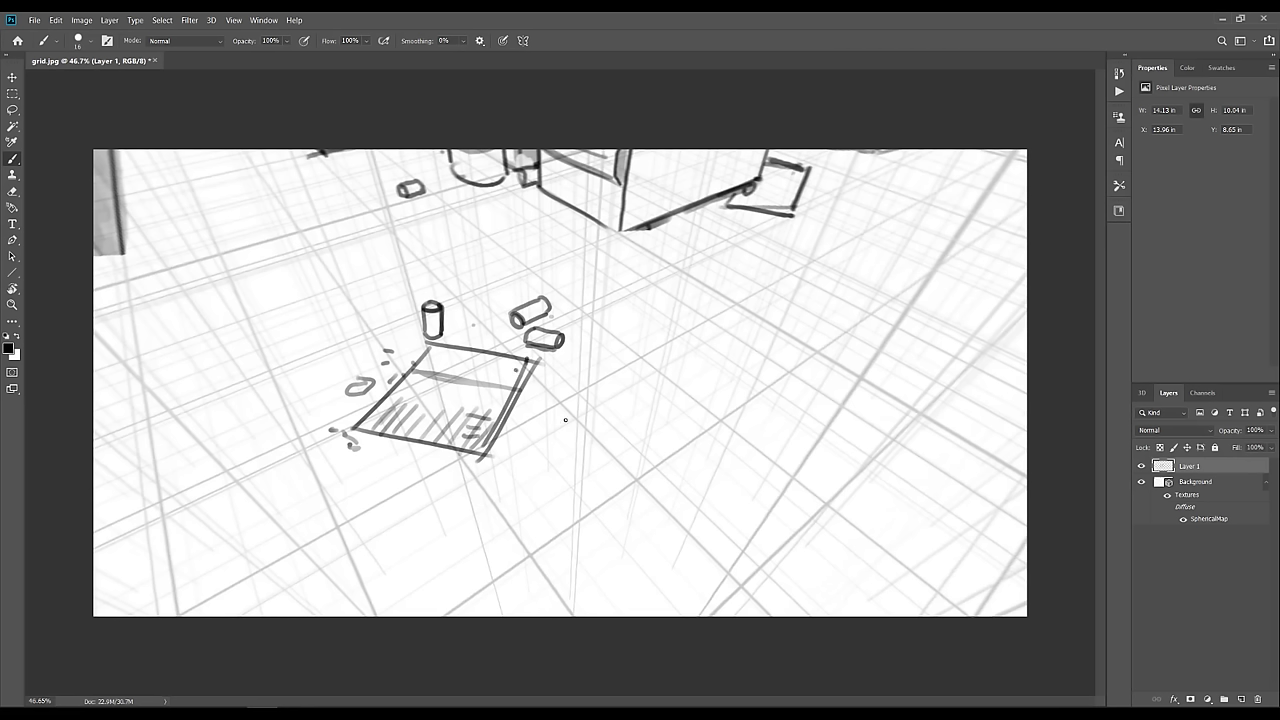
Outline a second sheet of paper lying partly beneath the first one
{"action": "mouse_move", "coordinate": [524, 389]}
{"action": "left_mouse_down"}
{"action": "mouse_move", "coordinate": [608, 460]}
{"action": "mouse_move", "coordinate": [455, 556]}
{"action": "left_mouse_up"}
{"action": "mouse_move", "coordinate": [414, 455]}
{"action": "left_mouse_down"}
{"action": "mouse_move", "coordinate": [487, 553]}
{"action": "mouse_move", "coordinate": [403, 452]}
{"action": "mouse_move", "coordinate": [423, 453]}
{"action": "mouse_move", "coordinate": [402, 450]}
{"action": "mouse_move", "coordinate": [466, 457]}
{"action": "left_mouse_up"}
{"action": "key", "text": "ctrl+z"}
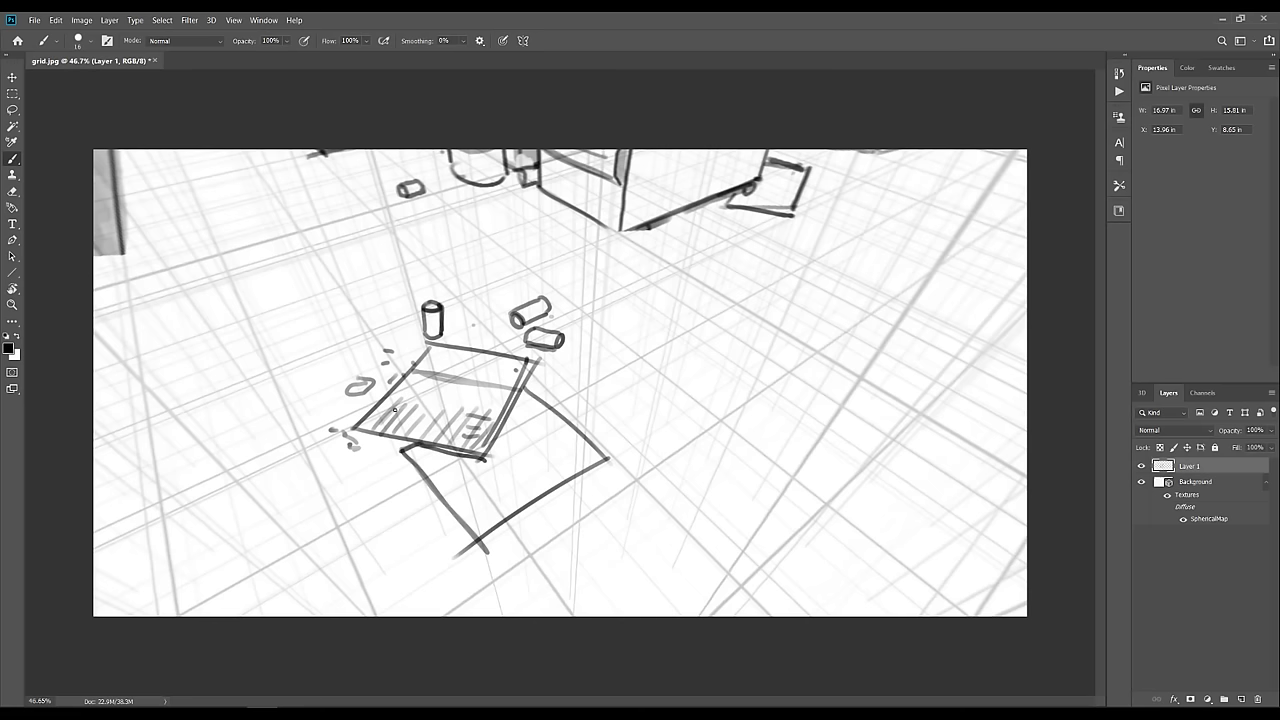
Darken the first sheet's curled corner and edge, and add text lines and a small rectangle to the second sheet
{"action": "mouse_move", "coordinate": [363, 413]}
{"action": "left_mouse_down"}
{"action": "mouse_move", "coordinate": [401, 436]}
{"action": "mouse_move", "coordinate": [406, 371]}
{"action": "left_mouse_up"}
{"action": "left_click_drag", "start_coordinate": [538, 430], "coordinate": [470, 472]}
{"action": "left_click_drag", "start_coordinate": [566, 435], "coordinate": [489, 472]}
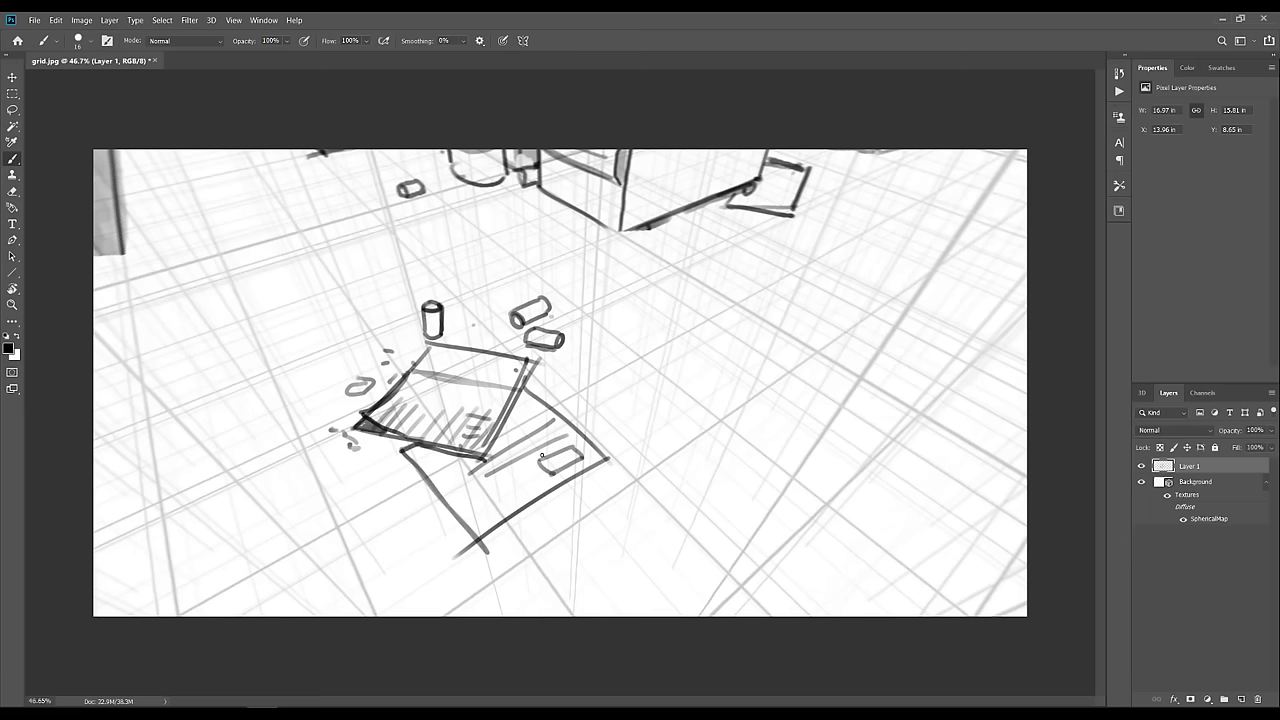
{"action": "left_click_drag", "start_coordinate": [526, 384], "coordinate": [488, 454]}
Merge the ground drawing into the spherical background and rotate the view back to the street with both dumpsters
{"action": "key", "text": "ctrl+e"}
{"action": "key", "text": "v"}
{"action": "mouse_move", "coordinate": [531, 446]}
{"action": "left_mouse_down"}
{"action": "mouse_move", "coordinate": [545, 385]}
{"action": "mouse_move", "coordinate": [529, 415]}
{"action": "mouse_move", "coordinate": [588, 376]}
{"action": "mouse_move", "coordinate": [791, 394]}
{"action": "mouse_move", "coordinate": [780, 366]}
{"action": "mouse_move", "coordinate": [511, 399]}
{"action": "mouse_move", "coordinate": [526, 378]}
{"action": "mouse_move", "coordinate": [558, 432]}
{"action": "mouse_move", "coordinate": [468, 430]}
{"action": "left_mouse_up"}
{"action": "left_click_drag", "start_coordinate": [500, 386], "coordinate": [494, 391]}
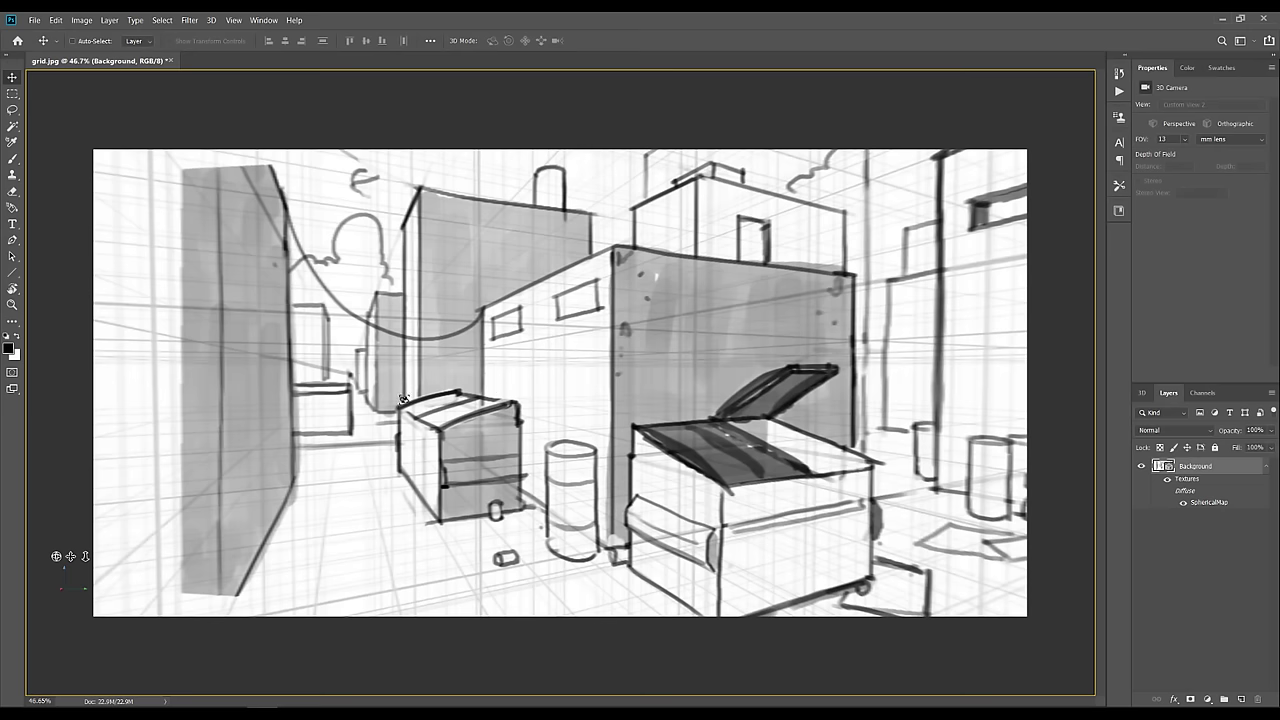
{"action": "mouse_move", "coordinate": [460, 352]}
{"action": "left_mouse_down"}
{"action": "mouse_move", "coordinate": [474, 376]}
{"action": "mouse_move", "coordinate": [490, 350]}
{"action": "mouse_move", "coordinate": [479, 352]}
{"action": "left_mouse_up"}
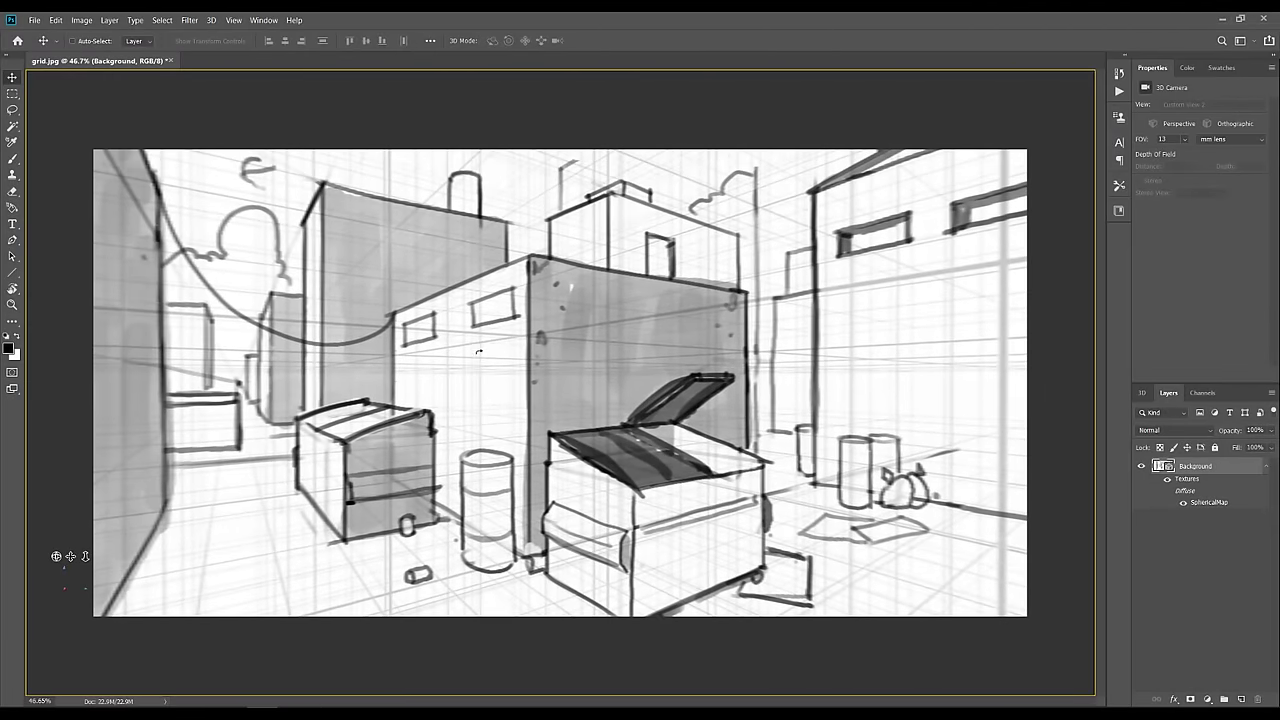
Inspect the open dumpster with the camera's field of view at a 51 mm lens, and widen it to 28 mm
{"action": "left_click_drag", "start_coordinate": [1148, 141], "coordinate": [1170, 142]}
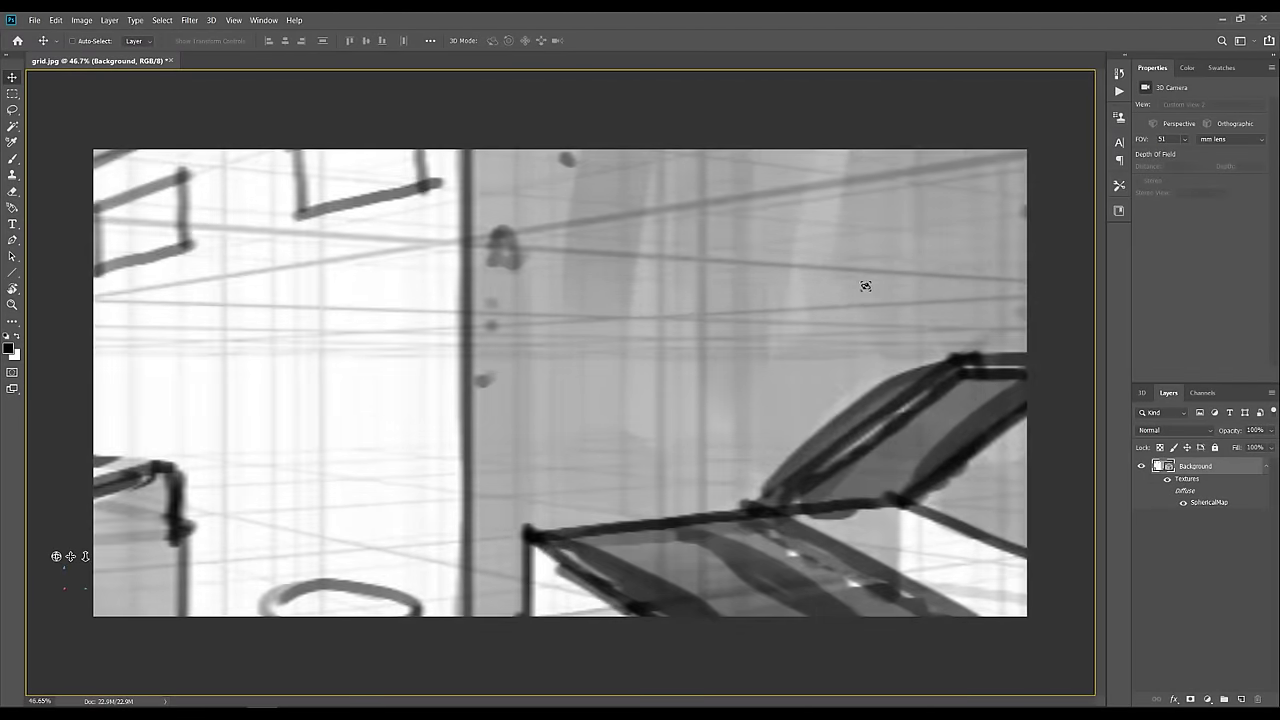
{"action": "left_click_drag", "start_coordinate": [759, 323], "coordinate": [730, 350]}
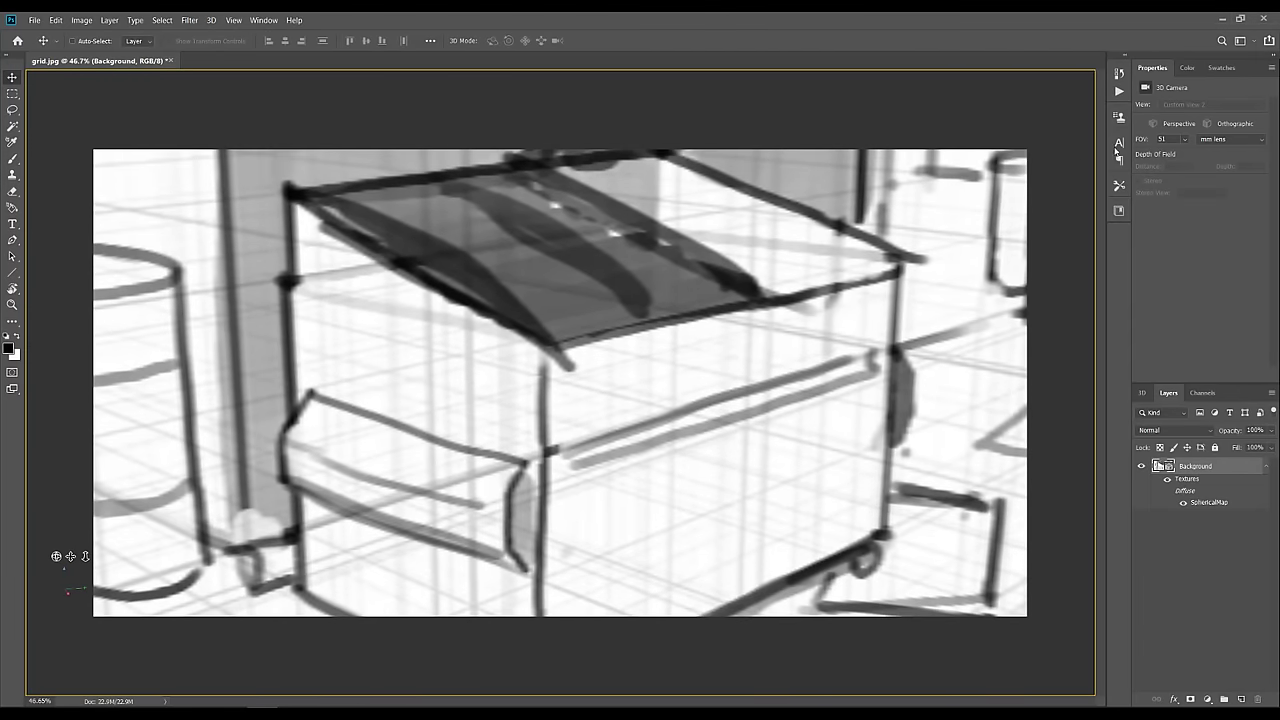
{"action": "left_click_drag", "start_coordinate": [1146, 144], "coordinate": [1126, 145]}
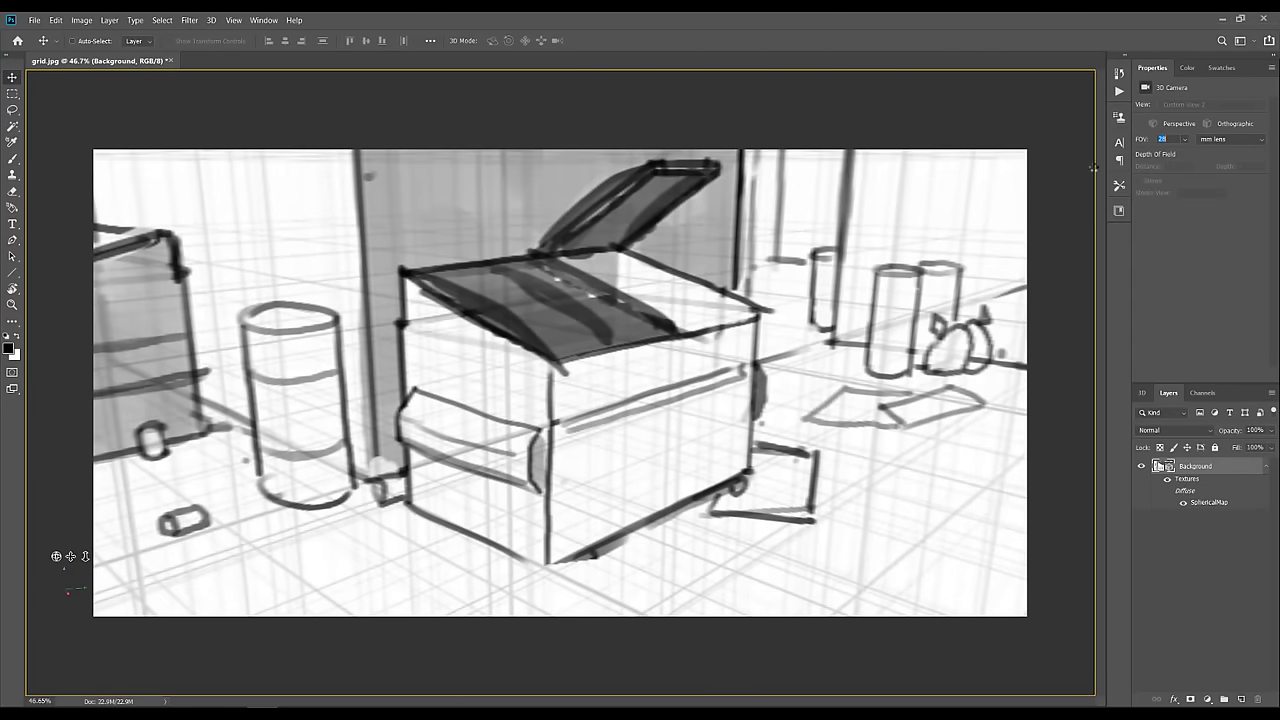
Paint dark rounded lumps of garbage inside the open dumpster on a new layer
{"action": "mouse_move", "coordinate": [750, 325]}
{"action": "left_mouse_down"}
{"action": "mouse_move", "coordinate": [668, 408]}
{"action": "mouse_move", "coordinate": [694, 340]}
{"action": "left_mouse_up"}
{"action": "key", "text": "b"}
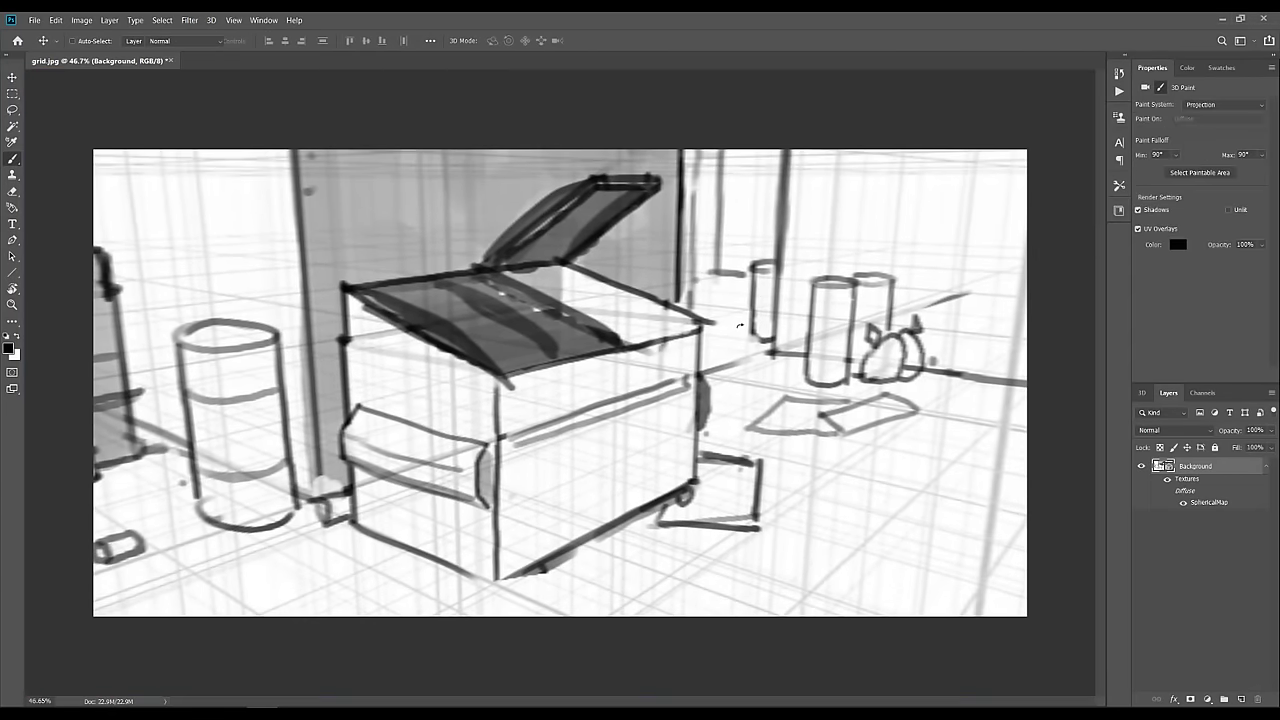
{"action": "key", "text": "ctrl+shift+alt+n"}
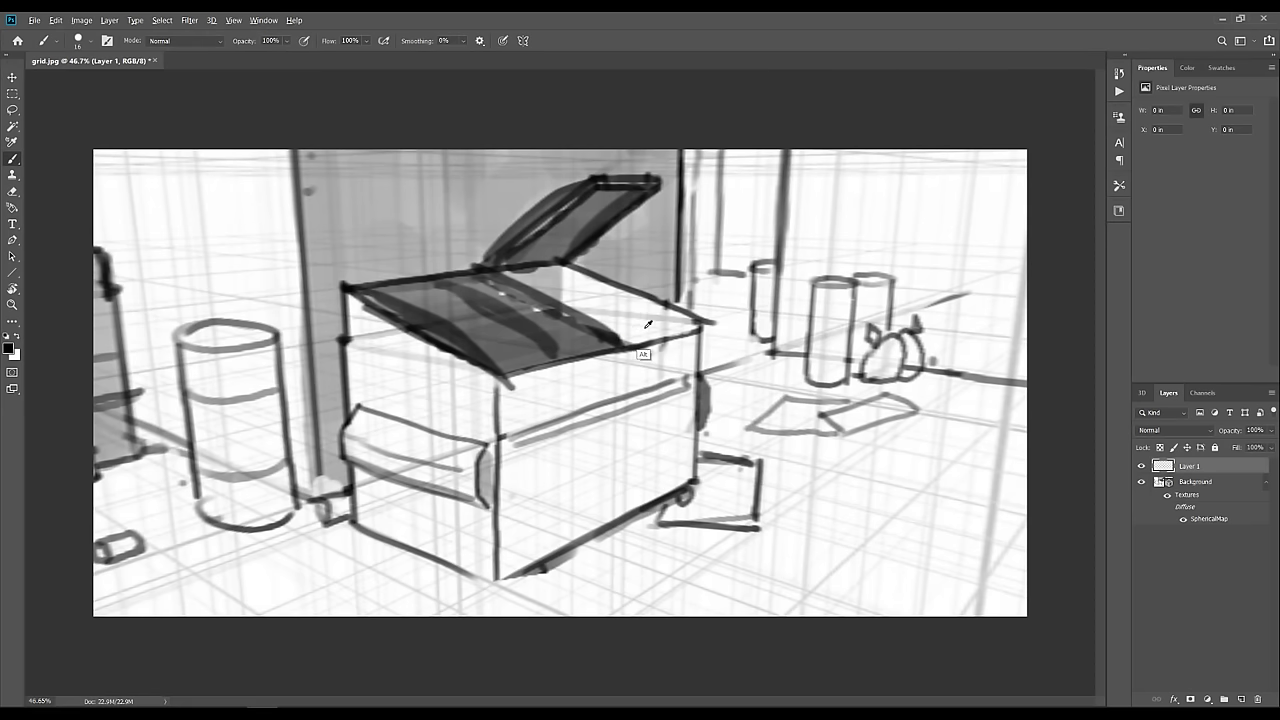
{"action": "mouse_move", "coordinate": [640, 328]}
{"action": "left_mouse_down"}
{"action": "mouse_move", "coordinate": [594, 315]}
{"action": "mouse_move", "coordinate": [617, 321]}
{"action": "mouse_move", "coordinate": [608, 302]}
{"action": "mouse_move", "coordinate": [619, 298]}
{"action": "mouse_move", "coordinate": [582, 288]}
{"action": "mouse_move", "coordinate": [592, 310]}
{"action": "mouse_move", "coordinate": [535, 280]}
{"action": "left_mouse_up"}
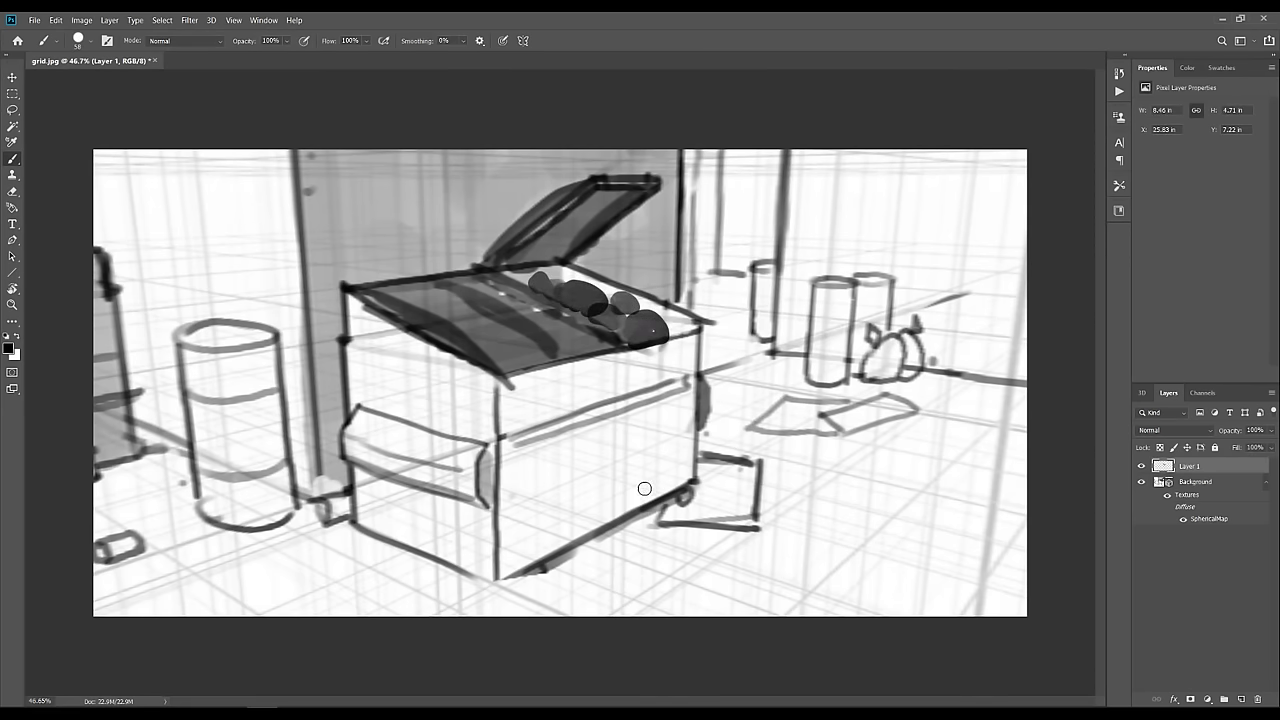
Paint two overlapping dark garbage bags with tied tops on the ground against the dumpster's long side
{"action": "mouse_move", "coordinate": [597, 517]}
{"action": "left_mouse_down"}
{"action": "mouse_move", "coordinate": [624, 469]}
{"action": "mouse_move", "coordinate": [664, 509]}
{"action": "mouse_move", "coordinate": [605, 546]}
{"action": "mouse_move", "coordinate": [637, 481]}
{"action": "mouse_move", "coordinate": [618, 534]}
{"action": "mouse_move", "coordinate": [574, 535]}
{"action": "left_mouse_up"}
{"action": "right_click", "coordinate": [600, 464], "text": "alt"}
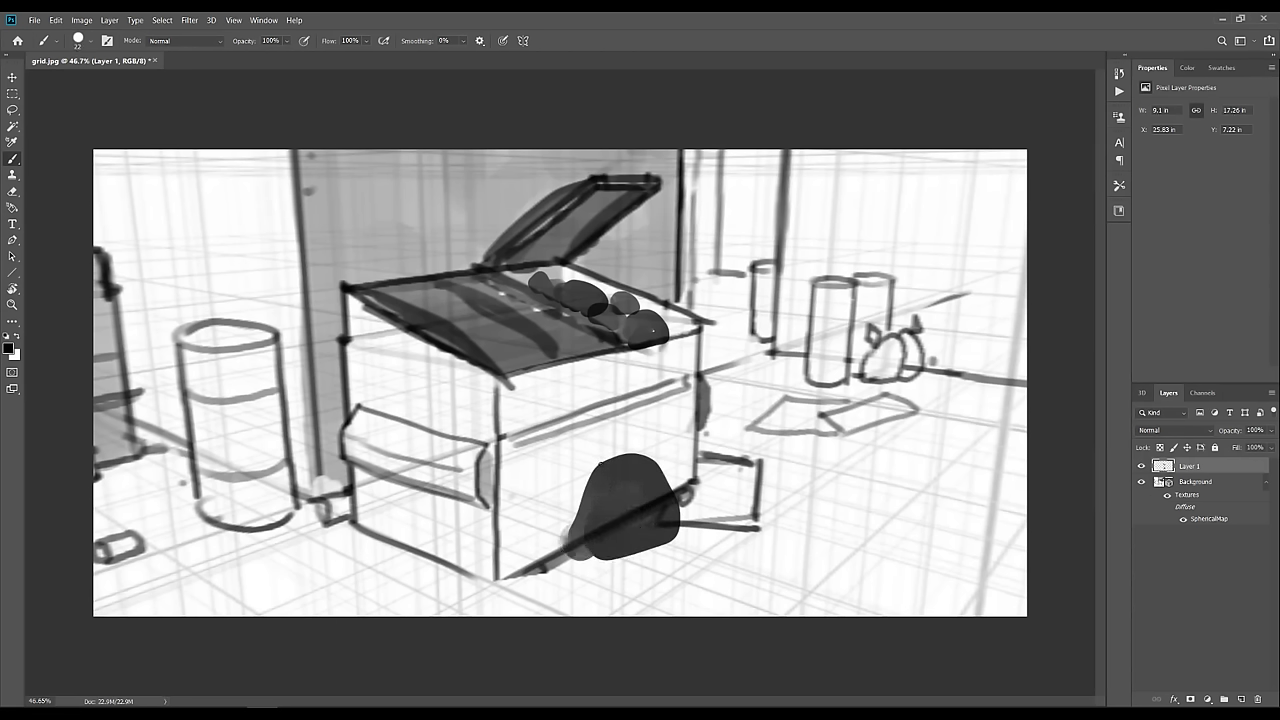
{"action": "right_click", "coordinate": [594, 533], "text": "alt"}
{"action": "mouse_move", "coordinate": [590, 530]}
{"action": "left_mouse_down"}
{"action": "mouse_move", "coordinate": [572, 557]}
{"action": "mouse_move", "coordinate": [551, 505]}
{"action": "mouse_move", "coordinate": [551, 569]}
{"action": "left_mouse_up"}
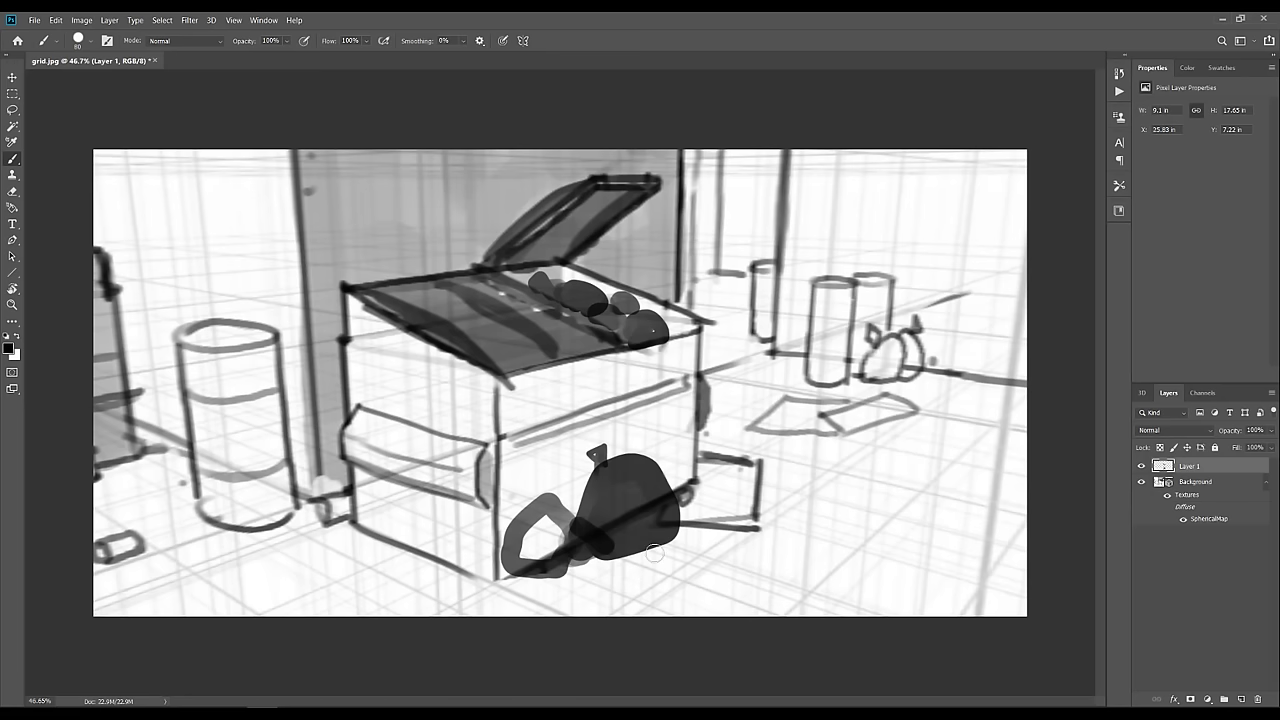
{"action": "key", "text": "ctrl+z"}
{"action": "mouse_move", "coordinate": [660, 540]}
{"action": "left_mouse_down"}
{"action": "mouse_move", "coordinate": [691, 502]}
{"action": "mouse_move", "coordinate": [689, 585]}
{"action": "mouse_move", "coordinate": [690, 510]}
{"action": "mouse_move", "coordinate": [699, 532]}
{"action": "mouse_move", "coordinate": [677, 568]}
{"action": "mouse_move", "coordinate": [711, 575]}
{"action": "mouse_move", "coordinate": [723, 482]}
{"action": "mouse_move", "coordinate": [750, 533]}
{"action": "left_mouse_up"}
{"action": "key", "text": "ctrl+z"}
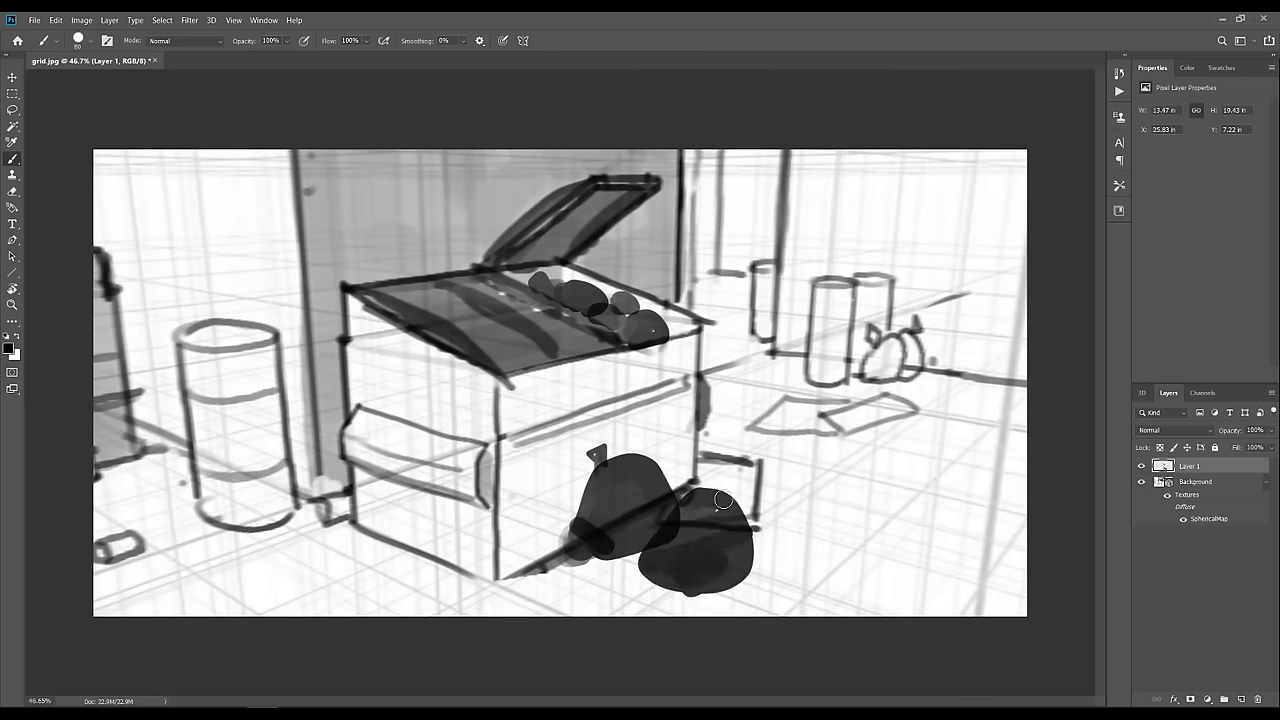
{"action": "right_click", "coordinate": [719, 503], "text": "alt"}
{"action": "key", "text": "s"}
{"action": "left_click", "coordinate": [609, 485]}
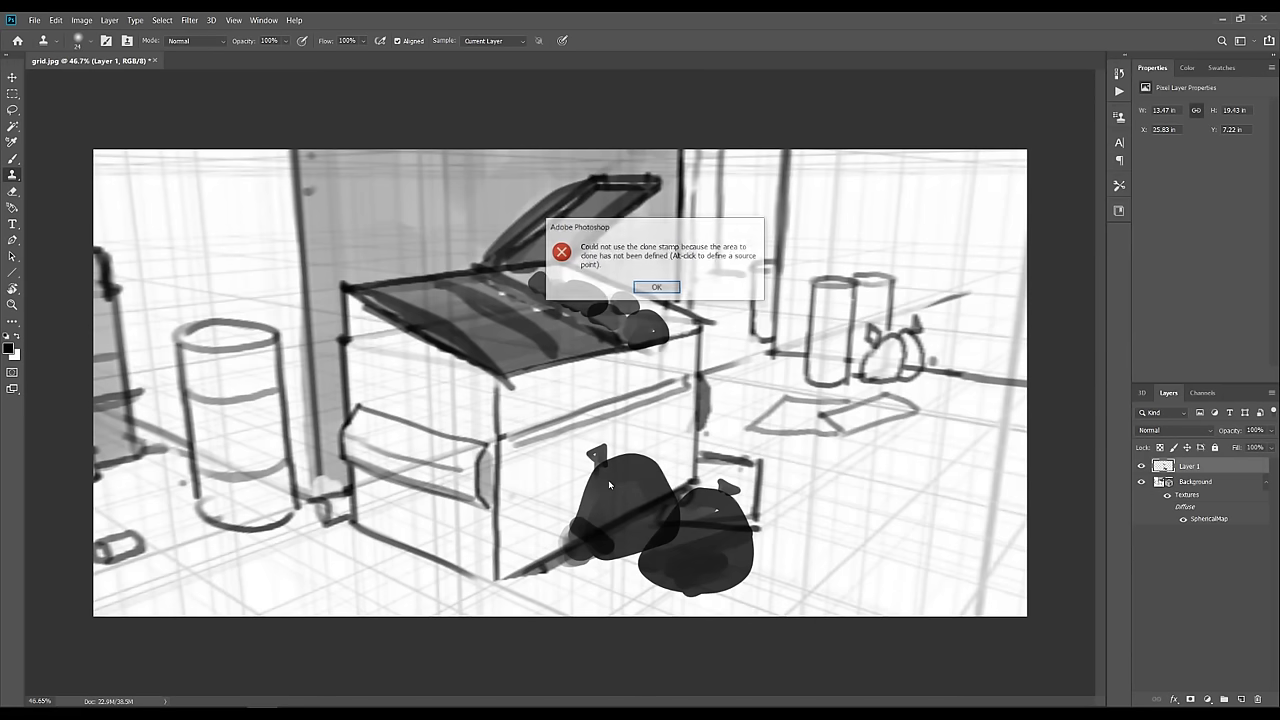
{"action": "key", "text": "Return"}
Erase small curved highlights near the tied tops of both garbage bags
{"action": "key", "text": "e"}
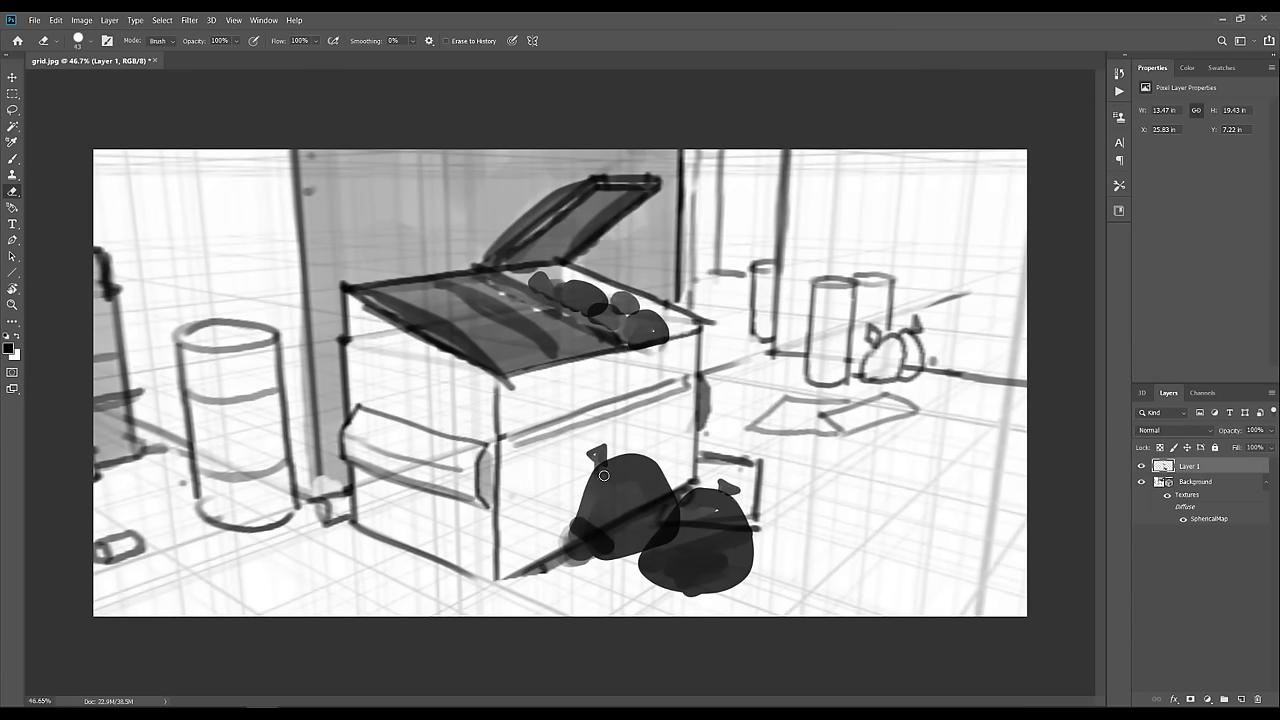
{"action": "right_click", "coordinate": [608, 474], "text": "alt"}
{"action": "left_click_drag", "start_coordinate": [599, 470], "coordinate": [611, 475]}
Add a small scrap beside the garbage bags and draw wheels and a dark strip along the dumpster's base
{"action": "key", "text": "b"}
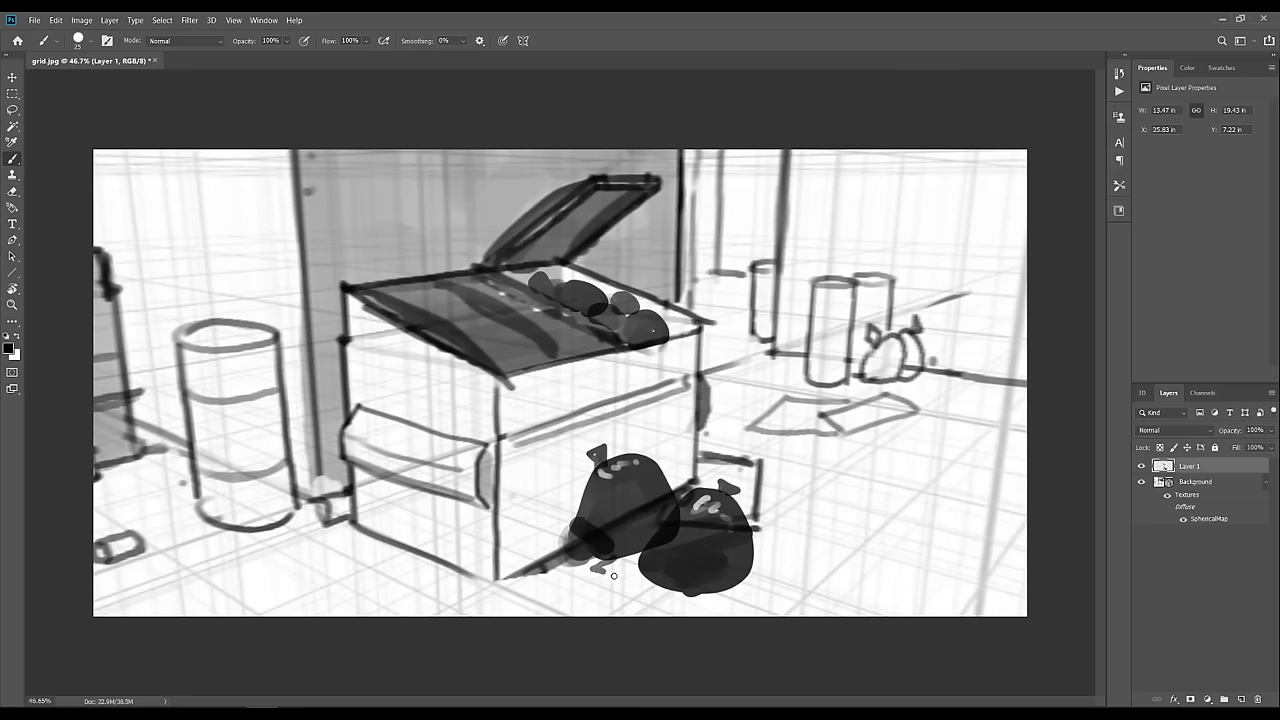
{"action": "left_click_drag", "start_coordinate": [614, 576], "coordinate": [574, 545]}
{"action": "left_click_drag", "start_coordinate": [515, 578], "coordinate": [512, 590]}
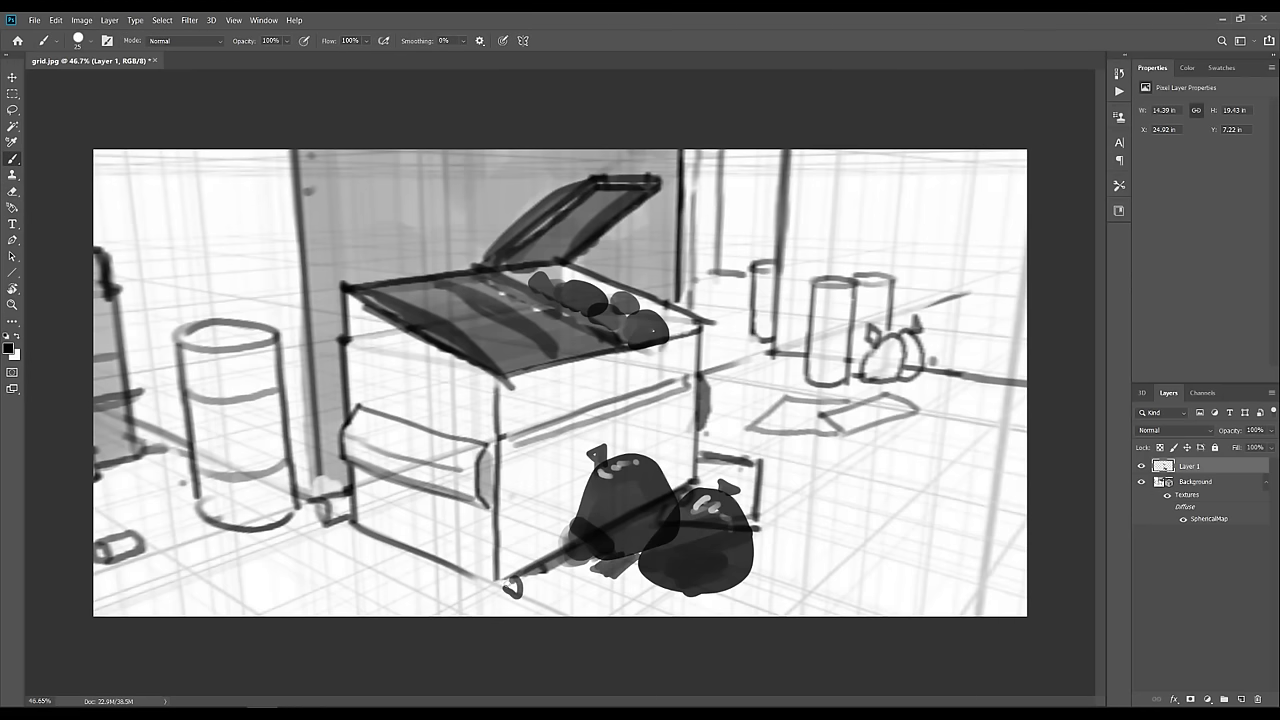
{"action": "mouse_move", "coordinate": [366, 542]}
{"action": "left_mouse_down"}
{"action": "mouse_move", "coordinate": [480, 591]}
{"action": "mouse_move", "coordinate": [358, 533]}
{"action": "left_mouse_up"}
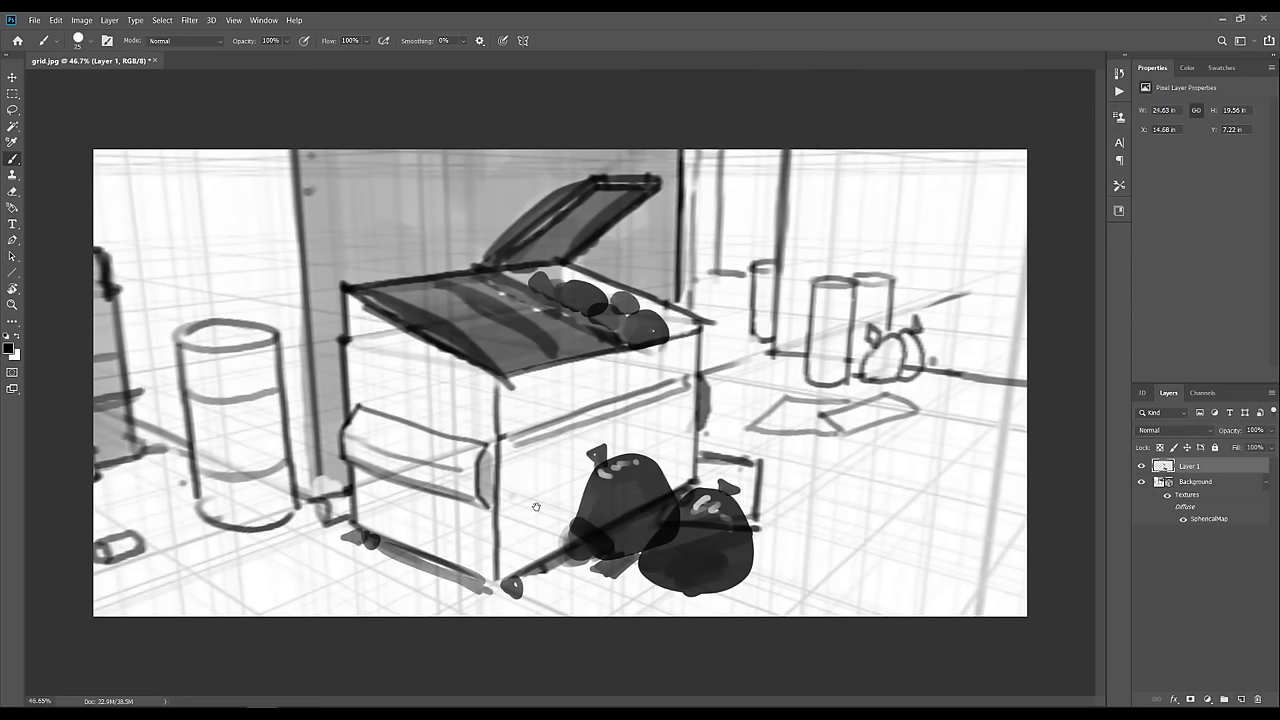
{"action": "left_click_drag", "start_coordinate": [486, 587], "coordinate": [490, 584]}
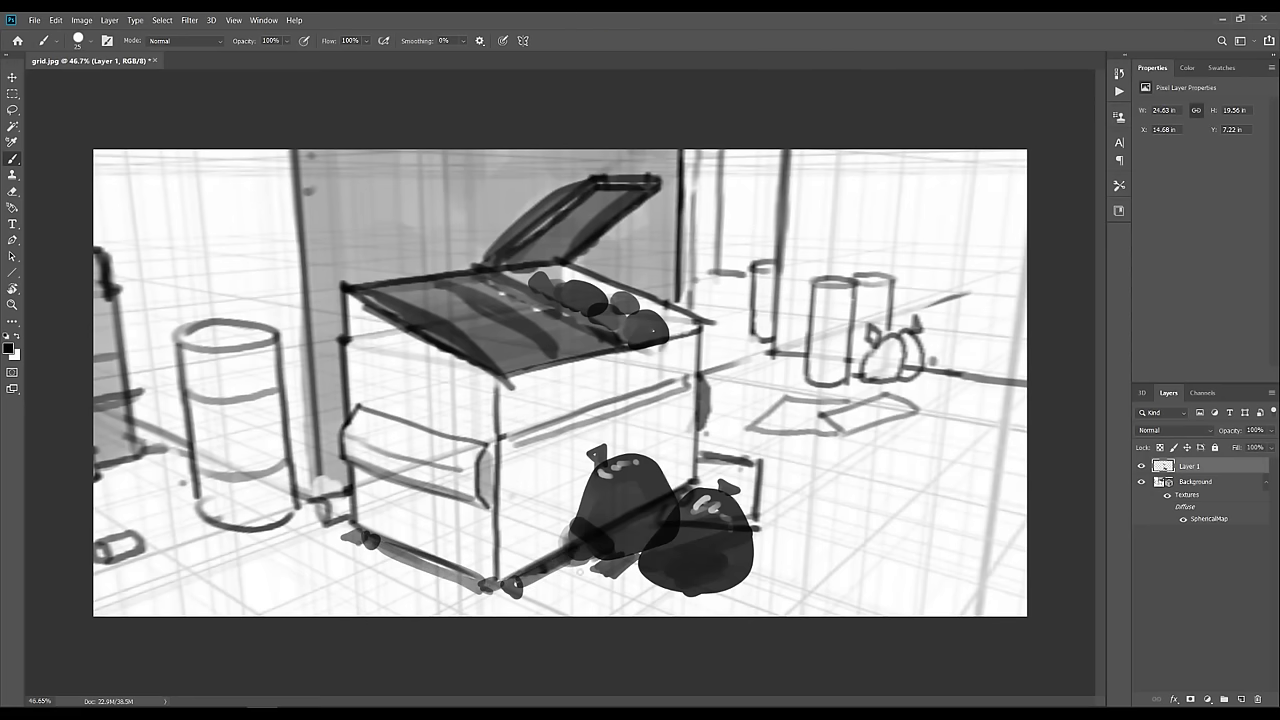
Paint gray shadows beneath the garbage bags and strengthen the wheel and base of the dumpster's short side
{"action": "key", "text": "alt"}
{"action": "right_click", "coordinate": [586, 567], "text": "alt"}
{"action": "mouse_move", "coordinate": [581, 562]}
{"action": "left_mouse_down"}
{"action": "mouse_move", "coordinate": [610, 558]}
{"action": "mouse_move", "coordinate": [618, 588]}
{"action": "mouse_move", "coordinate": [666, 598]}
{"action": "mouse_move", "coordinate": [628, 548]}
{"action": "left_mouse_up"}
{"action": "mouse_move", "coordinate": [363, 551]}
{"action": "left_mouse_down"}
{"action": "mouse_move", "coordinate": [480, 595]}
{"action": "mouse_move", "coordinate": [322, 512]}
{"action": "left_mouse_up"}
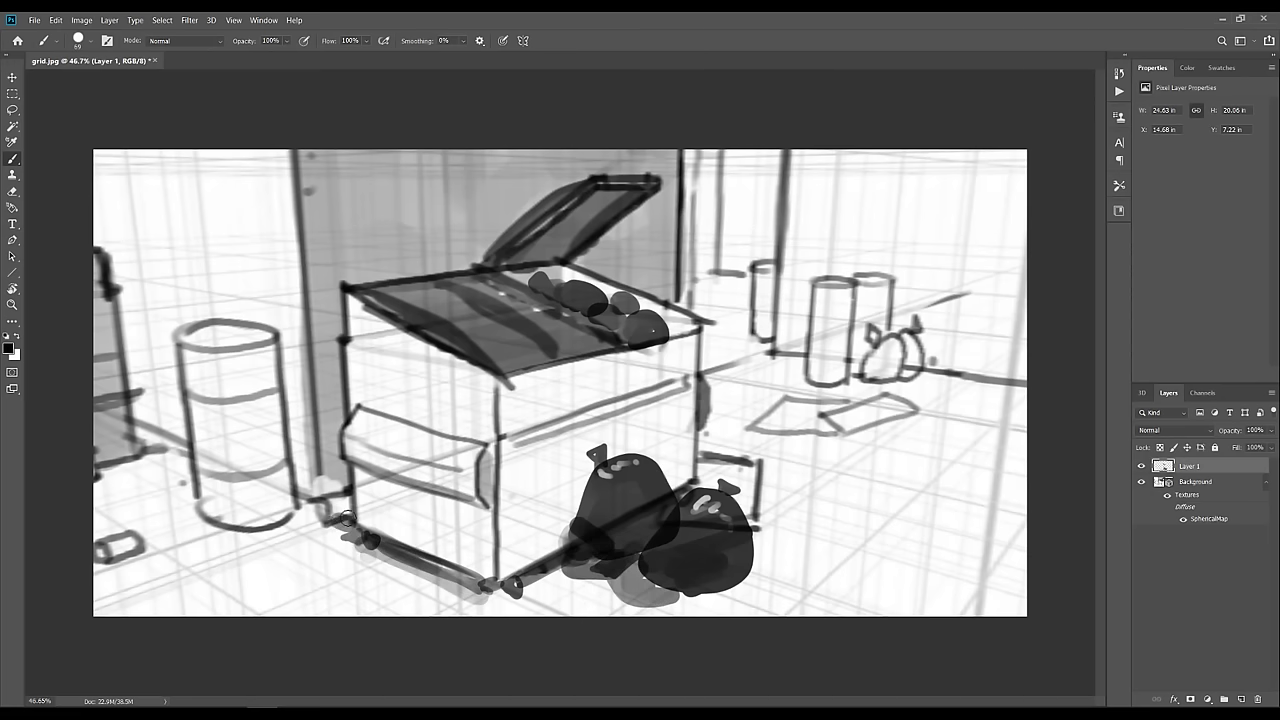
Shade the barrel with vertical gray bands, making the band near the dumpster darker
{"action": "left_click", "coordinate": [252, 376], "text": "alt"}
{"action": "mouse_move", "coordinate": [255, 383]}
{"action": "left_mouse_down"}
{"action": "mouse_move", "coordinate": [269, 378]}
{"action": "mouse_move", "coordinate": [264, 500]}
{"action": "left_mouse_up"}
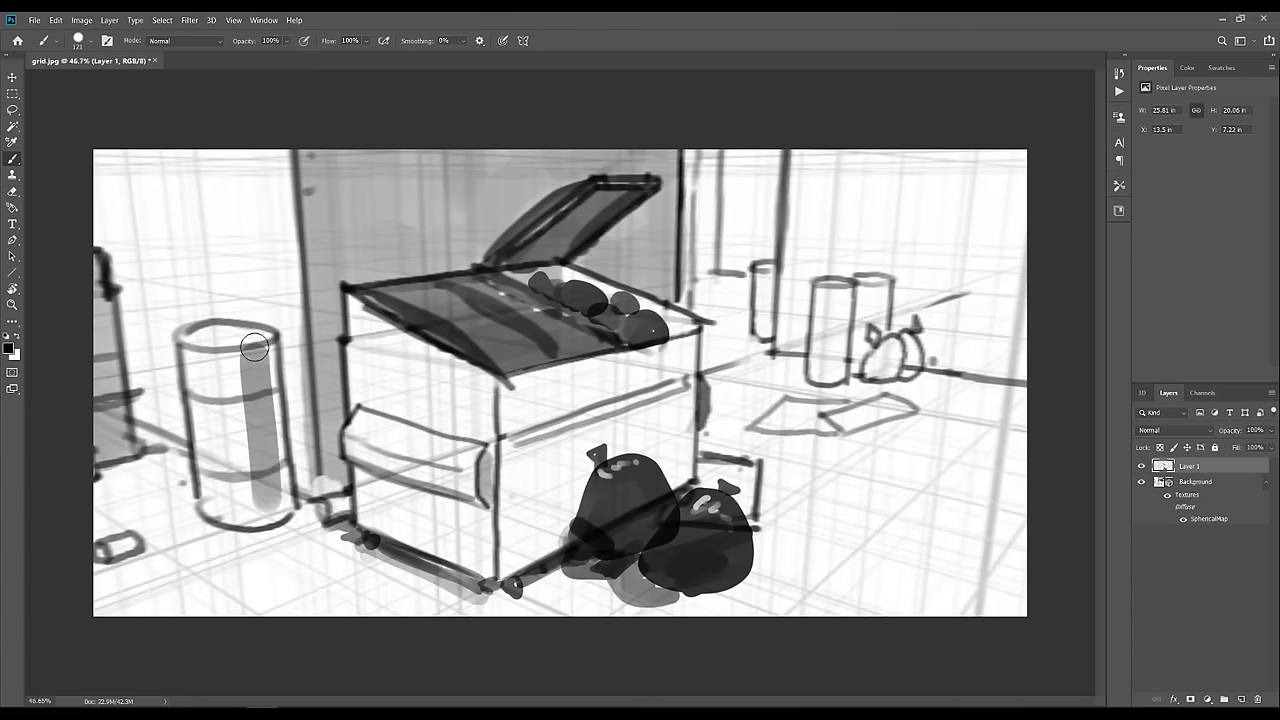
{"action": "key", "text": "ctrl+z"}
{"action": "mouse_move", "coordinate": [252, 345]}
{"action": "left_mouse_down"}
{"action": "mouse_move", "coordinate": [262, 510]}
{"action": "mouse_move", "coordinate": [268, 500]}
{"action": "left_mouse_up"}
{"action": "left_click_drag", "start_coordinate": [251, 417], "coordinate": [221, 429]}
{"action": "mouse_move", "coordinate": [200, 360]}
{"action": "left_mouse_down"}
{"action": "mouse_move", "coordinate": [213, 510]}
{"action": "mouse_move", "coordinate": [226, 518]}
{"action": "mouse_move", "coordinate": [250, 479]}
{"action": "left_mouse_up"}
{"action": "left_click_drag", "start_coordinate": [244, 481], "coordinate": [276, 468]}
{"action": "mouse_move", "coordinate": [239, 406]}
{"action": "left_mouse_down"}
{"action": "mouse_move", "coordinate": [268, 399]}
{"action": "mouse_move", "coordinate": [236, 407]}
{"action": "left_mouse_up"}
{"action": "left_click_drag", "start_coordinate": [249, 341], "coordinate": [265, 517]}
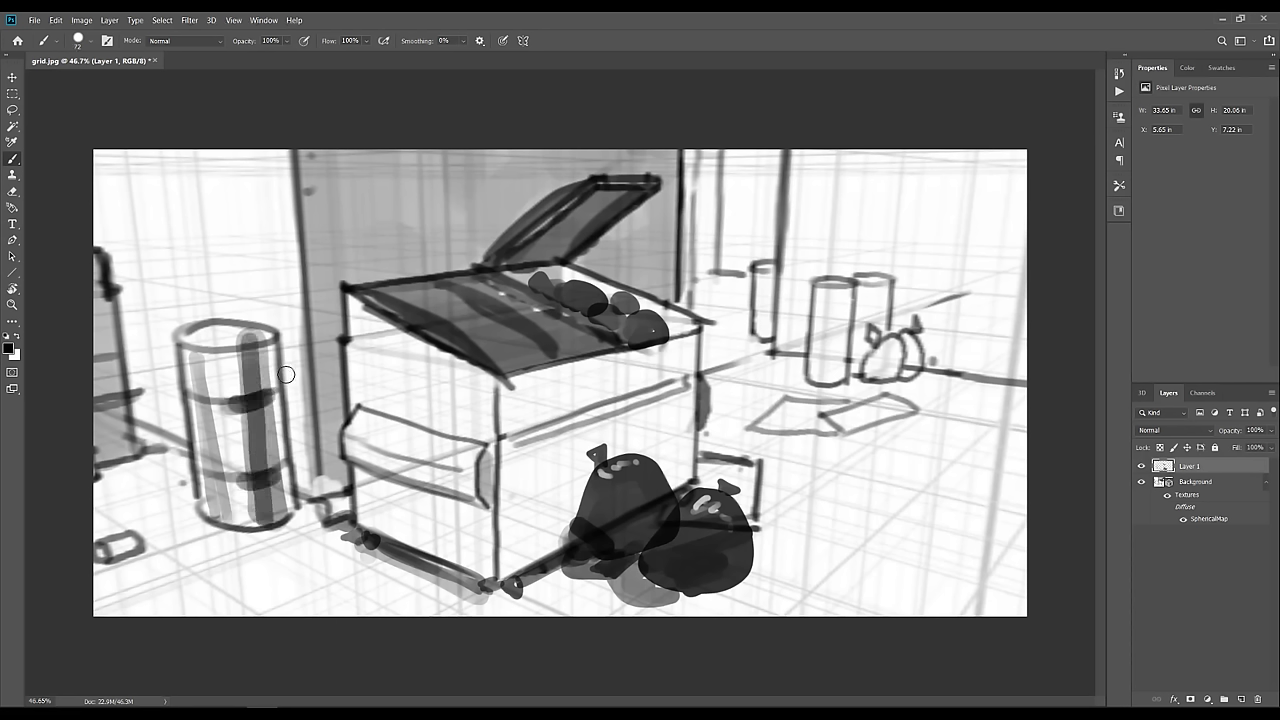
Paint a soft gray ground shadow around the foot of the barrel
{"action": "left_click_drag", "start_coordinate": [286, 376], "coordinate": [305, 504]}
{"action": "key", "text": "ctrl+z"}
{"action": "mouse_move", "coordinate": [224, 530]}
{"action": "left_mouse_down"}
{"action": "mouse_move", "coordinate": [308, 494]}
{"action": "mouse_move", "coordinate": [300, 481]}
{"action": "mouse_move", "coordinate": [291, 555]}
{"action": "left_mouse_up"}
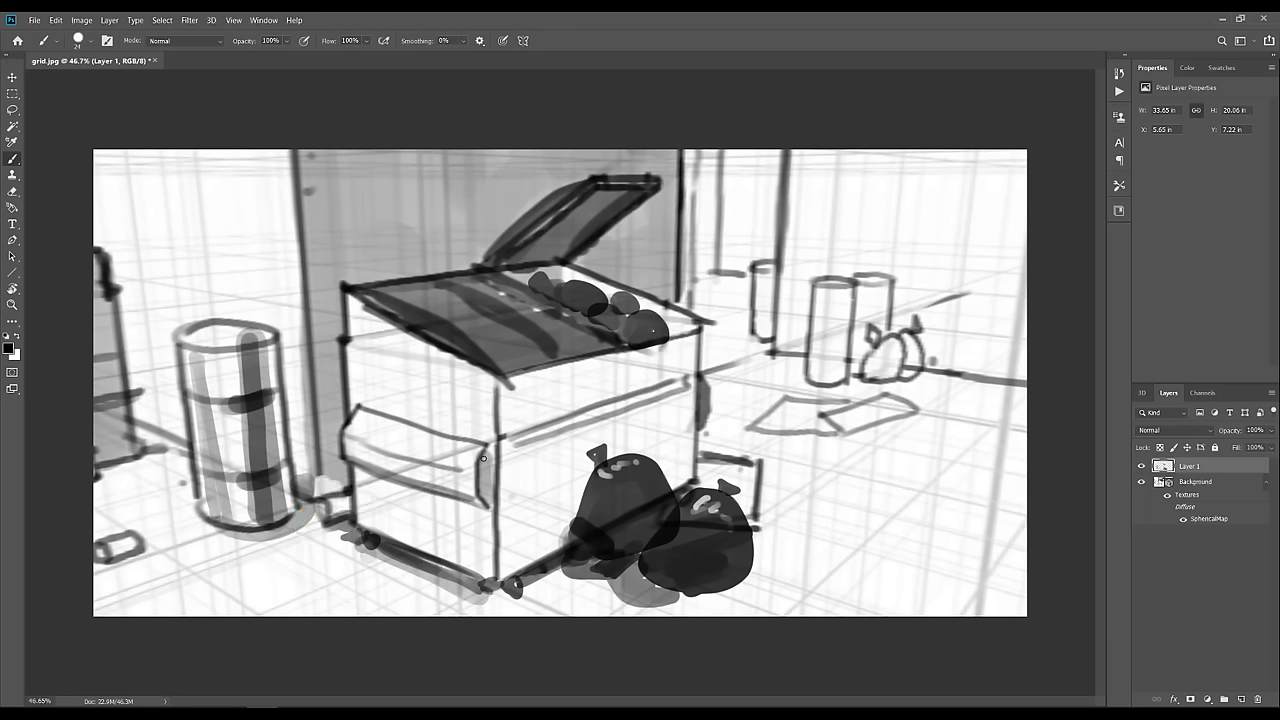
Darken the ends of the dumpster's side bracket and add drip streaks running down from the lid
{"action": "mouse_move", "coordinate": [483, 456]}
{"action": "left_mouse_down"}
{"action": "mouse_move", "coordinate": [482, 502]}
{"action": "mouse_move", "coordinate": [472, 472]}
{"action": "left_mouse_up"}
{"action": "left_click_drag", "start_coordinate": [360, 408], "coordinate": [342, 432]}
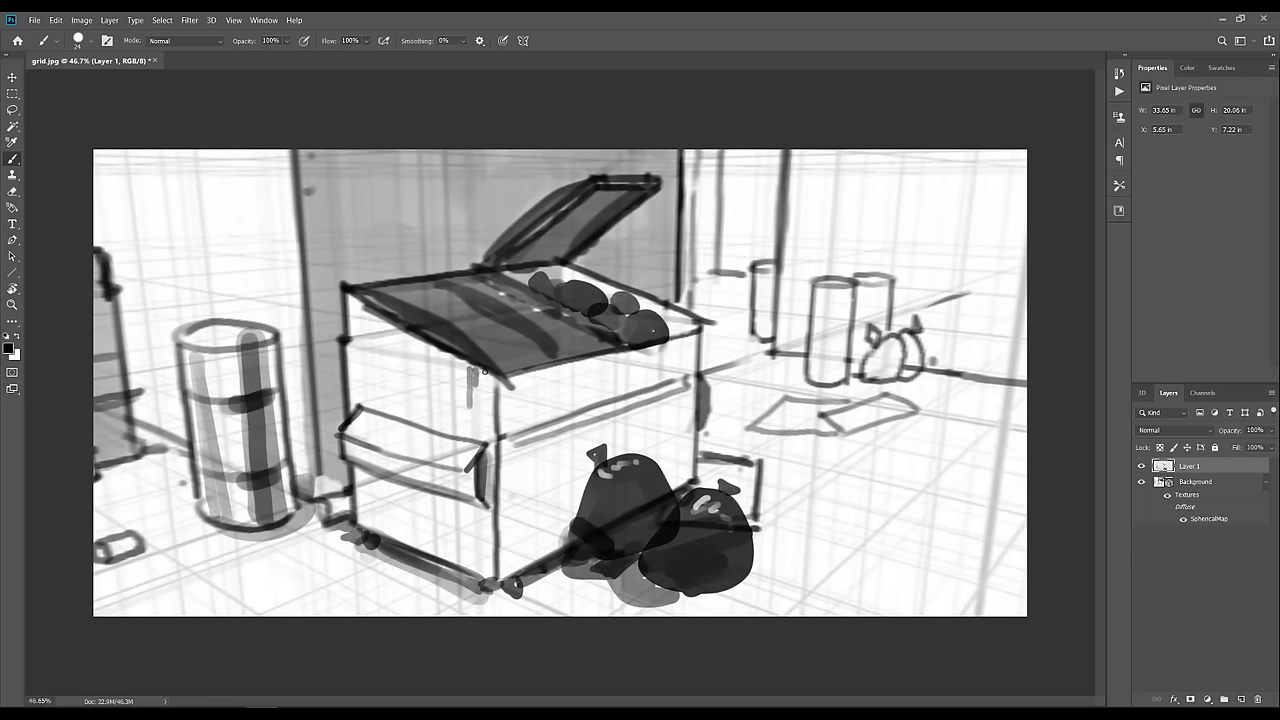
{"action": "left_click_drag", "start_coordinate": [484, 371], "coordinate": [484, 436]}
{"action": "mouse_move", "coordinate": [435, 368]}
{"action": "left_mouse_down"}
{"action": "mouse_move", "coordinate": [439, 420]}
{"action": "mouse_move", "coordinate": [413, 466]}
{"action": "left_mouse_up"}
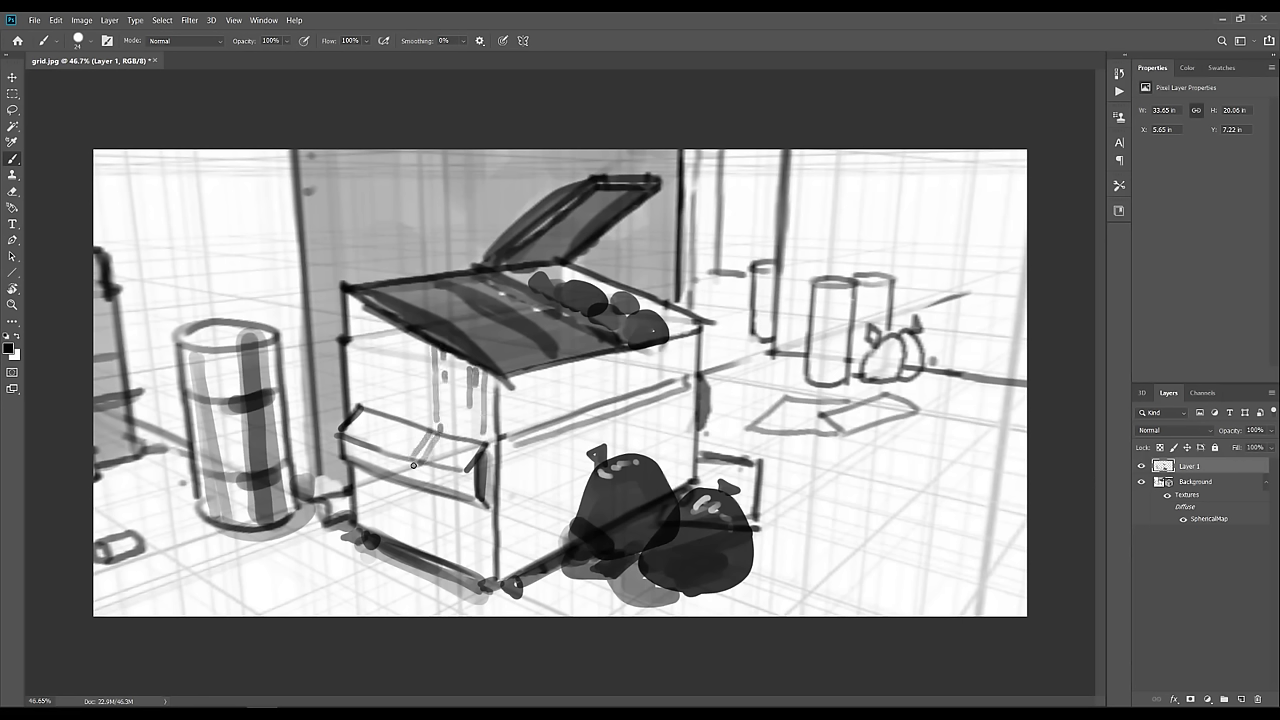
Scribble ragged gray grime on the ground beside the dumpster's short side and erase small light specks in it
{"action": "mouse_move", "coordinate": [422, 574]}
{"action": "left_mouse_down"}
{"action": "mouse_move", "coordinate": [386, 604]}
{"action": "mouse_move", "coordinate": [466, 596]}
{"action": "mouse_move", "coordinate": [438, 584]}
{"action": "mouse_move", "coordinate": [461, 594]}
{"action": "left_mouse_up"}
{"action": "mouse_move", "coordinate": [401, 564]}
{"action": "left_mouse_down"}
{"action": "mouse_move", "coordinate": [354, 562]}
{"action": "mouse_move", "coordinate": [416, 569]}
{"action": "mouse_move", "coordinate": [356, 545]}
{"action": "left_mouse_up"}
{"action": "key", "text": "e"}
{"action": "left_click", "coordinate": [440, 600]}
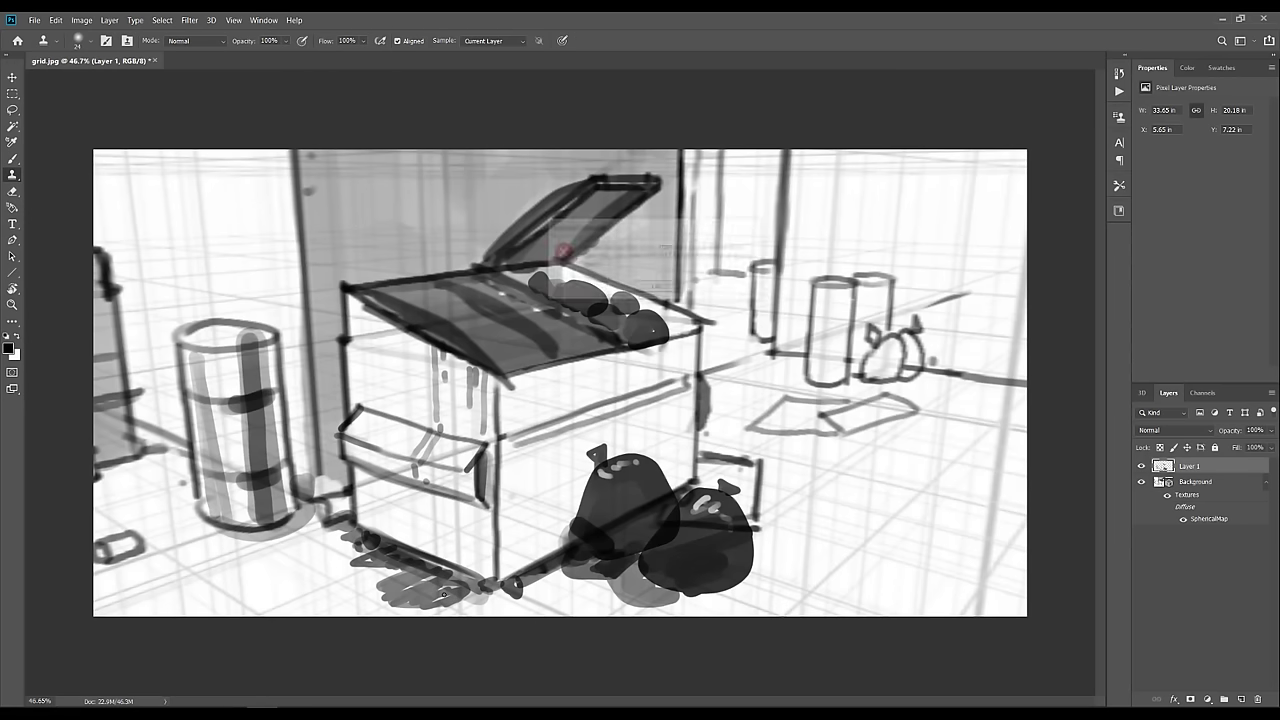
{"action": "key", "text": "Return"}
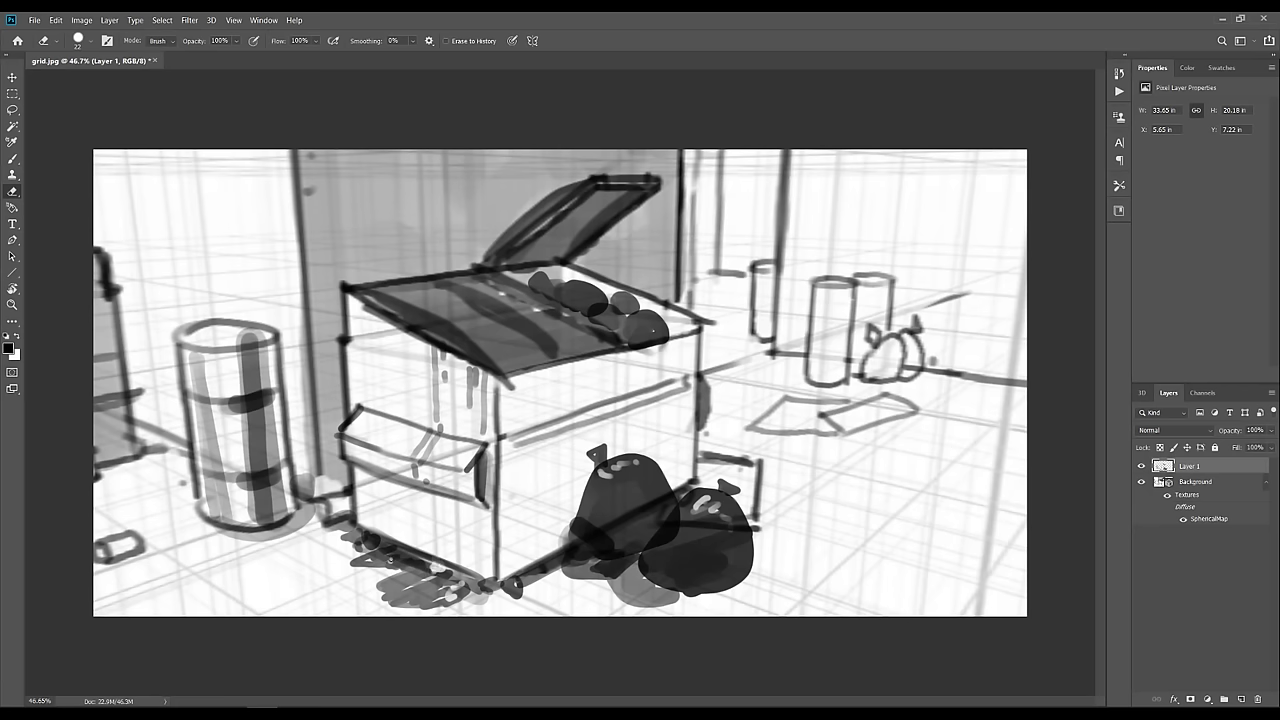
Outline the light debris pieces in the grime along the dumpster's base with dark strokes
{"action": "key", "text": "b"}
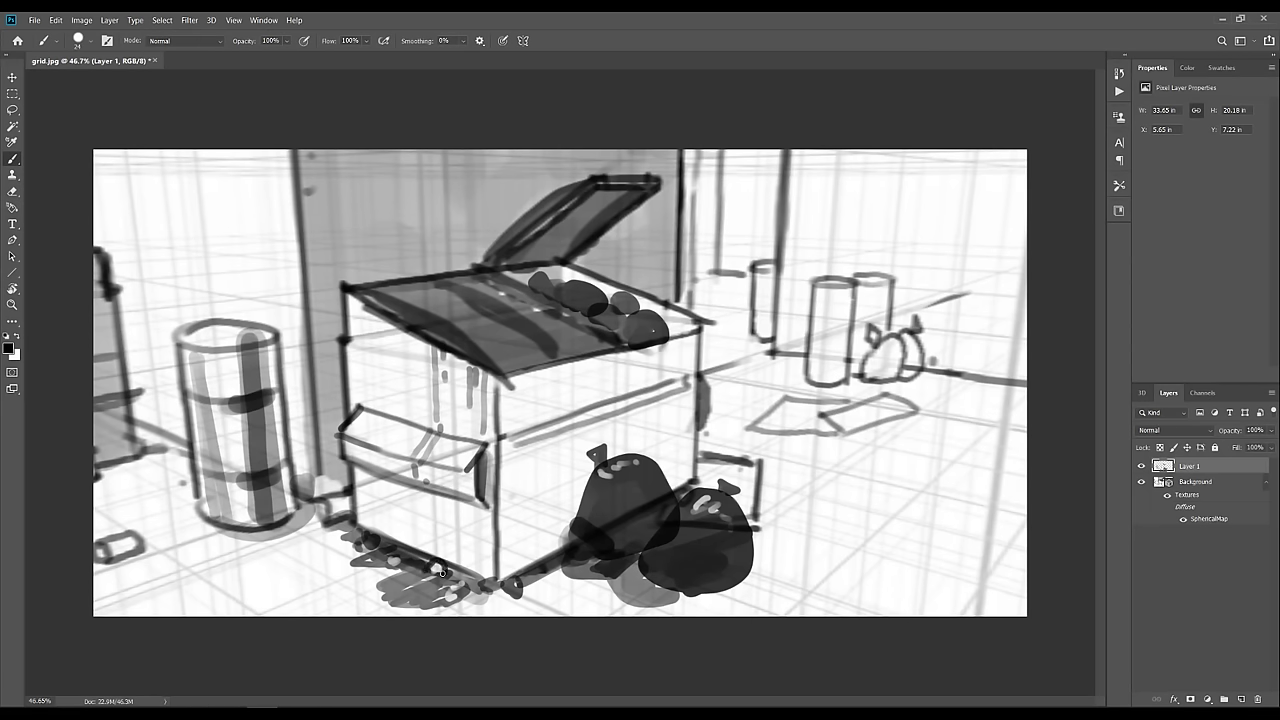
{"action": "key", "text": "x"}
{"action": "left_click_drag", "start_coordinate": [411, 549], "coordinate": [442, 558]}
{"action": "mouse_move", "coordinate": [475, 486]}
{"action": "left_mouse_down"}
{"action": "mouse_move", "coordinate": [372, 474]}
{"action": "mouse_move", "coordinate": [660, 470]}
{"action": "mouse_move", "coordinate": [600, 580]}
{"action": "left_mouse_up"}
{"action": "key", "text": "ctrl+z"}
{"action": "key", "text": "x"}
{"action": "left_click_drag", "start_coordinate": [440, 566], "coordinate": [510, 600]}
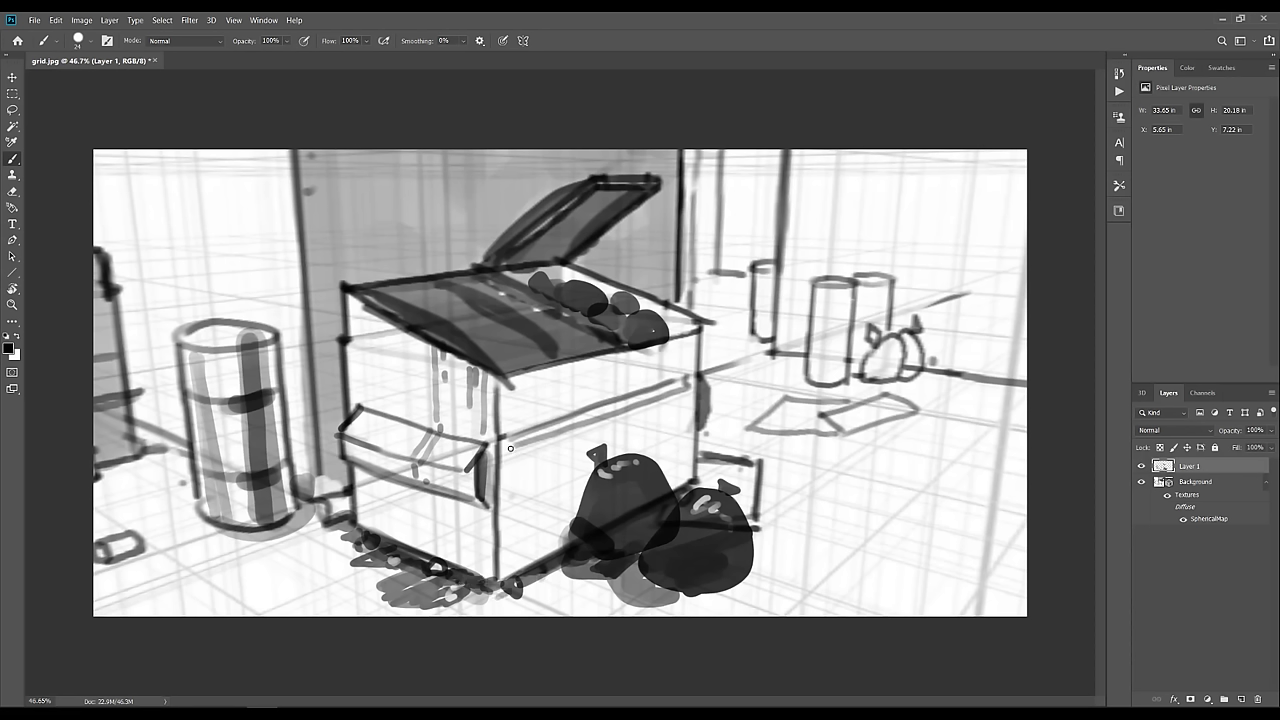
Draw a lower horizontal rib on the dumpster's long side and darken the upper rib and base edge
{"action": "left_click_drag", "start_coordinate": [506, 504], "coordinate": [686, 426]}
{"action": "mouse_move", "coordinate": [694, 374]}
{"action": "left_mouse_down"}
{"action": "mouse_move", "coordinate": [644, 395]}
{"action": "mouse_move", "coordinate": [669, 383]}
{"action": "mouse_move", "coordinate": [507, 440]}
{"action": "left_mouse_up"}
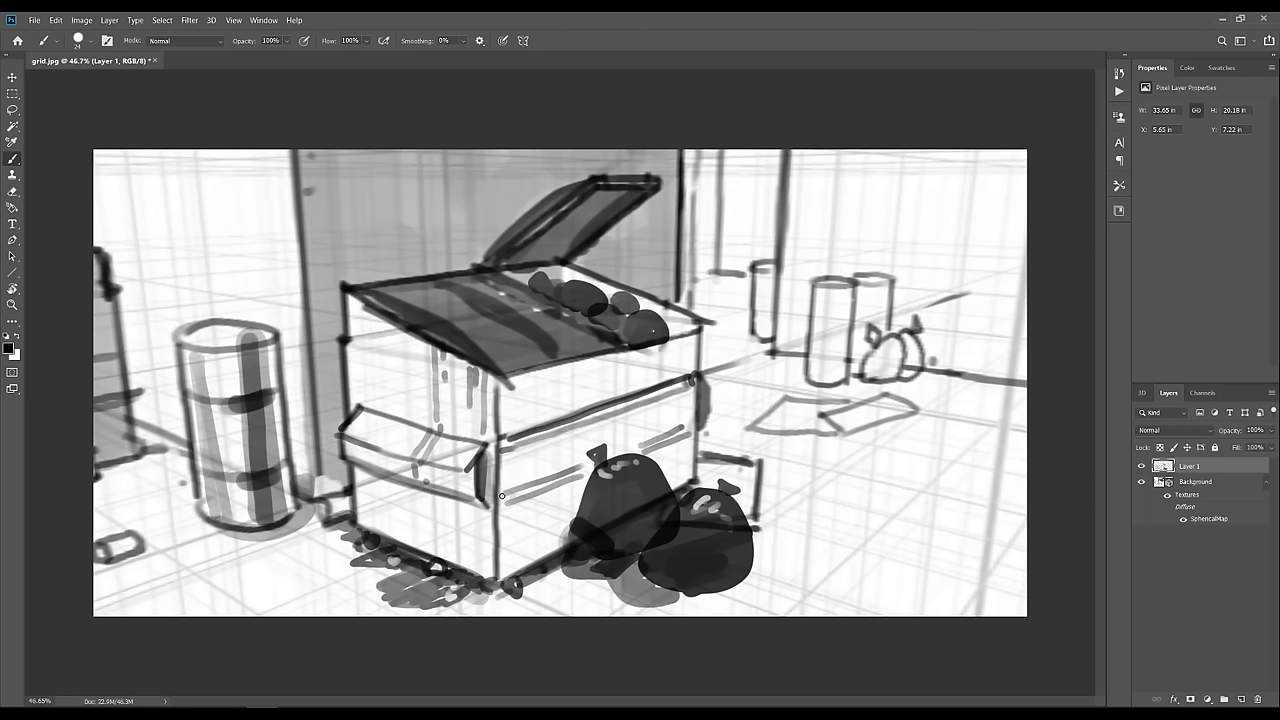
{"action": "mouse_move", "coordinate": [500, 496]}
{"action": "left_mouse_down"}
{"action": "mouse_move", "coordinate": [686, 428]}
{"action": "mouse_move", "coordinate": [630, 448]}
{"action": "left_mouse_up"}
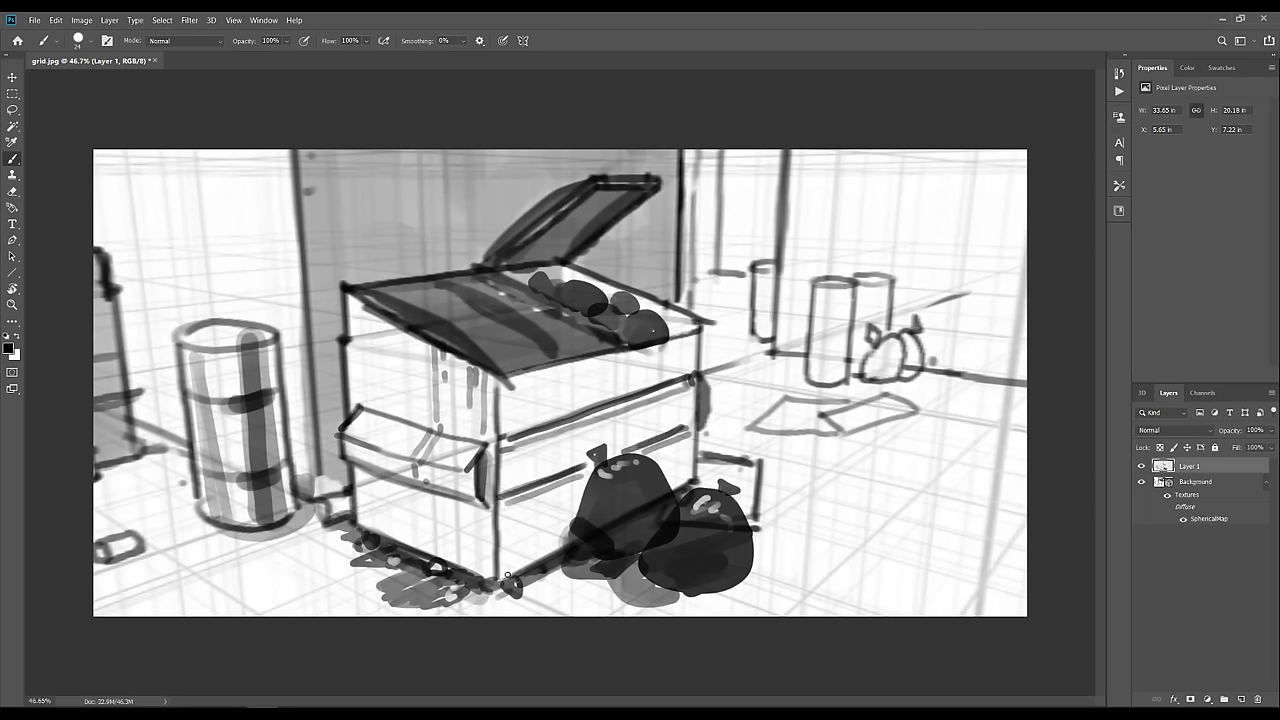
{"action": "left_click_drag", "start_coordinate": [507, 577], "coordinate": [572, 542]}
Thicken the curved side edge of the closed lid and add a handle strip along its front edge
{"action": "left_click_drag", "start_coordinate": [359, 291], "coordinate": [497, 356]}
{"action": "key", "text": "ctrl+z"}
{"action": "mouse_move", "coordinate": [363, 289]}
{"action": "left_mouse_down"}
{"action": "mouse_move", "coordinate": [534, 383]}
{"action": "mouse_move", "coordinate": [622, 356]}
{"action": "left_mouse_up"}
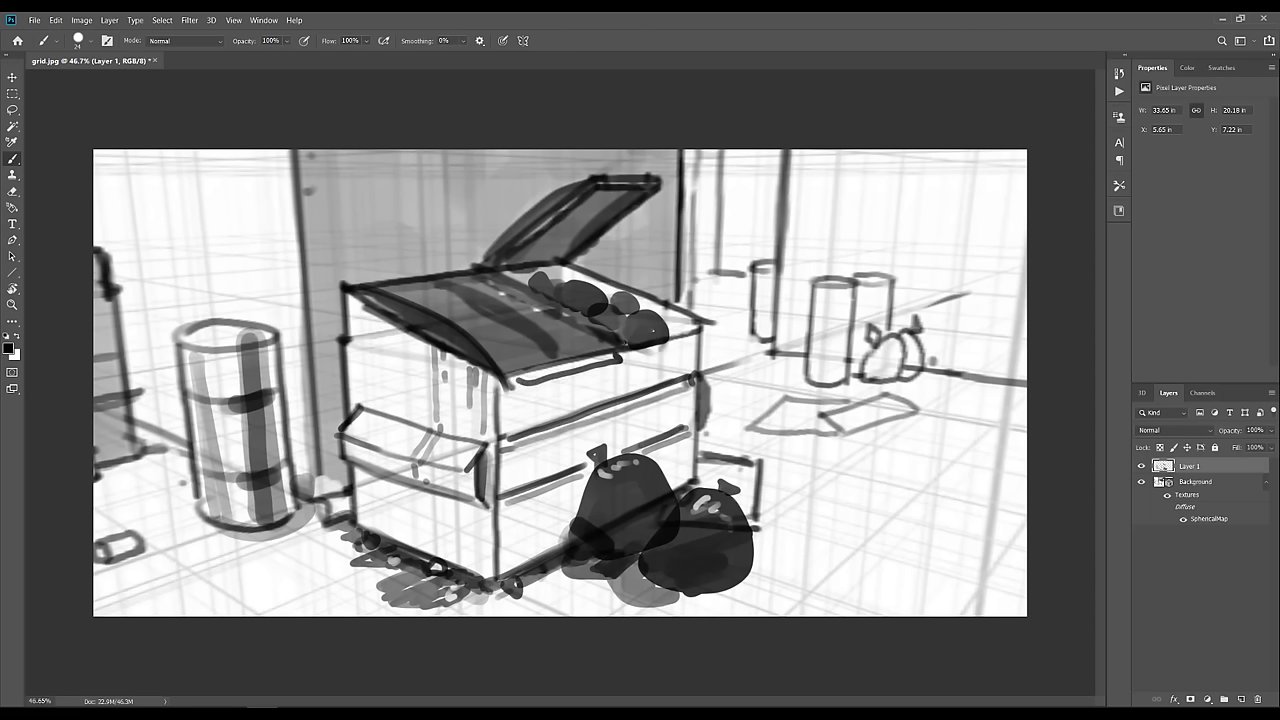
Add a handle and dark ridges to the raised lid, and small hinges along the dumpster's rear top edge
{"action": "left_click_drag", "start_coordinate": [608, 168], "coordinate": [657, 170]}
{"action": "left_click_drag", "start_coordinate": [685, 326], "coordinate": [678, 330]}
{"action": "mouse_move", "coordinate": [562, 262]}
{"action": "left_mouse_down"}
{"action": "mouse_move", "coordinate": [556, 282]}
{"action": "mouse_move", "coordinate": [550, 270]}
{"action": "mouse_move", "coordinate": [628, 188]}
{"action": "left_mouse_up"}
{"action": "mouse_move", "coordinate": [520, 266]}
{"action": "left_mouse_down"}
{"action": "mouse_move", "coordinate": [616, 186]}
{"action": "mouse_move", "coordinate": [526, 262]}
{"action": "left_mouse_up"}
{"action": "mouse_move", "coordinate": [349, 285]}
{"action": "left_mouse_down"}
{"action": "mouse_move", "coordinate": [421, 271]}
{"action": "mouse_move", "coordinate": [356, 282]}
{"action": "left_mouse_up"}
{"action": "key", "text": "ctrl+z"}
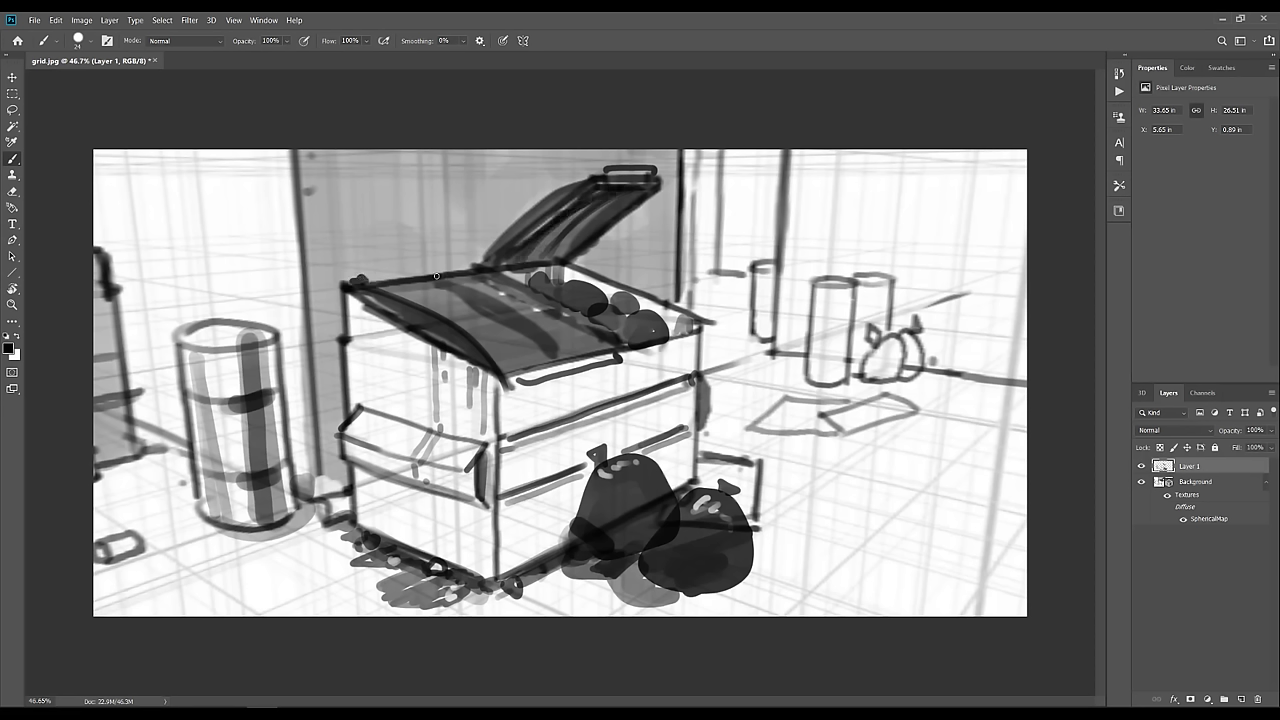
{"action": "left_click_drag", "start_coordinate": [438, 274], "coordinate": [486, 257]}
Remove the stray mark beside the dumpster and merge the detail layer into the spherical background
{"action": "left_click", "coordinate": [772, 298]}
{"action": "key", "text": "ctrl+z"}
{"action": "key", "text": "ctrl+e"}
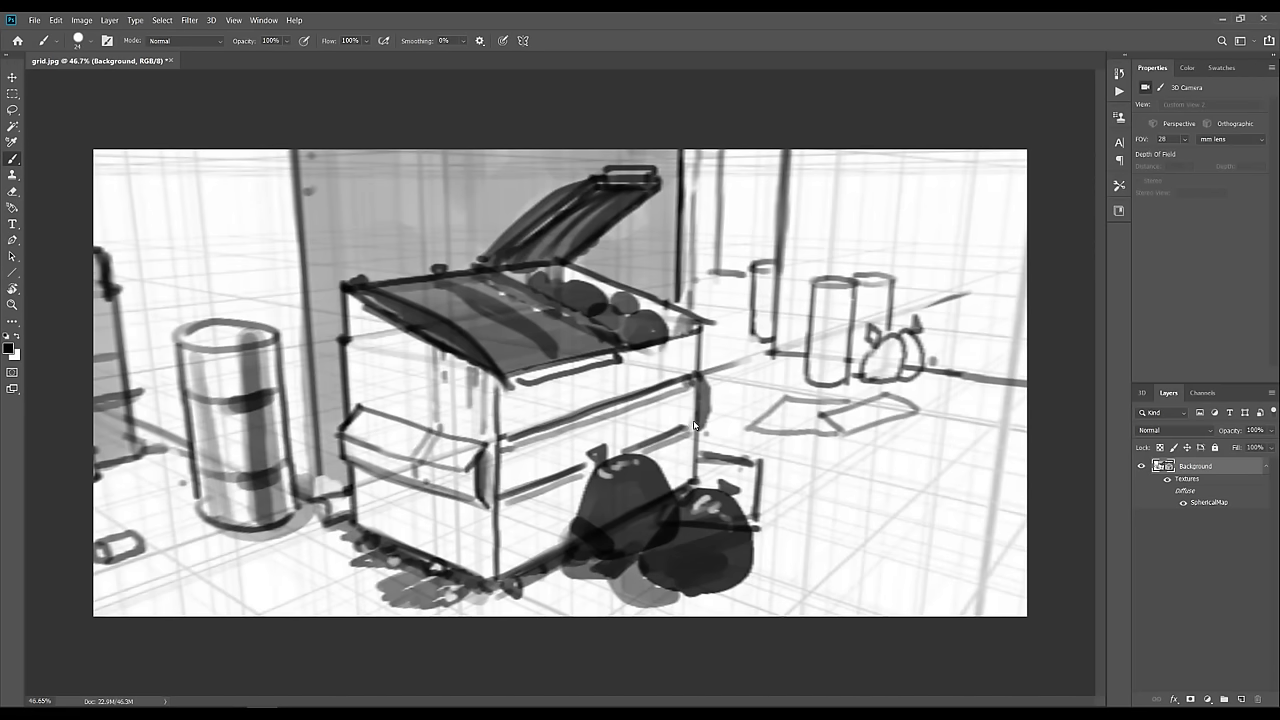
Inspect the street around the dumpster with the camera's field of view widened to a 17 mm lens and to 8 mm
{"action": "key", "text": "v"}
{"action": "mouse_move", "coordinate": [616, 425]}
{"action": "left_mouse_down"}
{"action": "mouse_move", "coordinate": [565, 408]}
{"action": "mouse_move", "coordinate": [585, 428]}
{"action": "mouse_move", "coordinate": [616, 425]}
{"action": "mouse_move", "coordinate": [564, 408]}
{"action": "mouse_move", "coordinate": [616, 424]}
{"action": "left_mouse_up"}
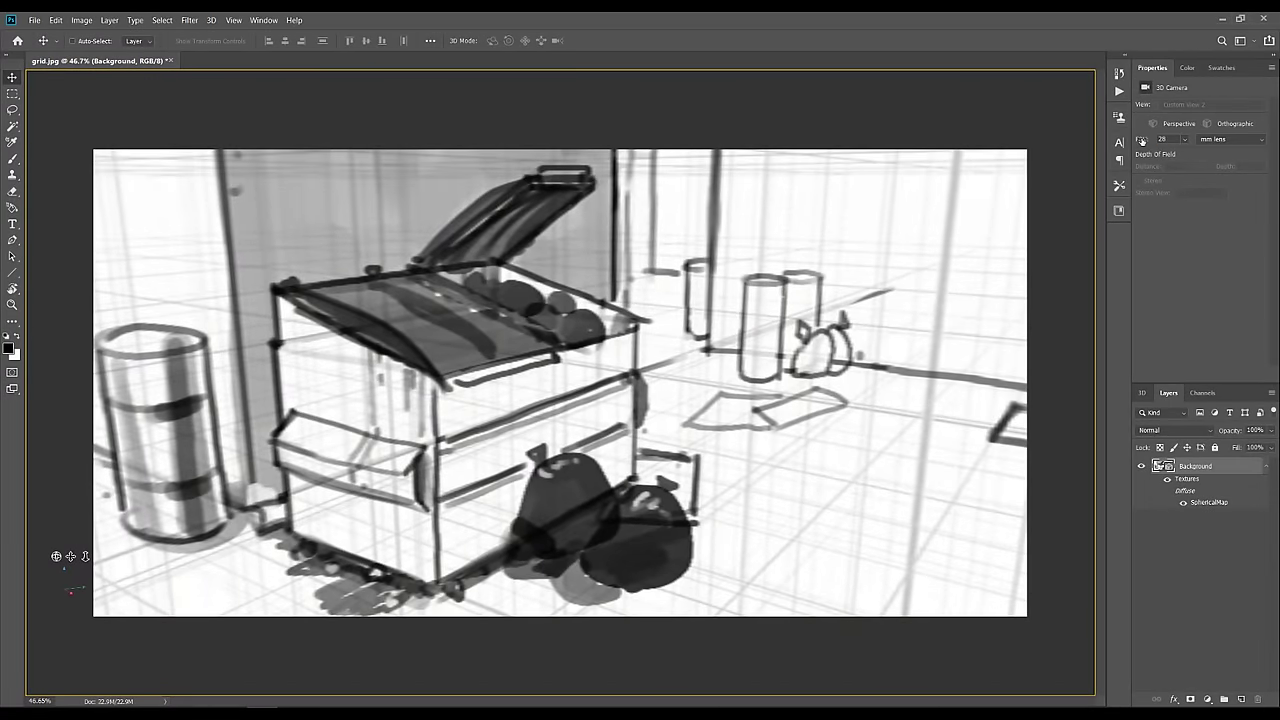
{"action": "left_click_drag", "start_coordinate": [1143, 139], "coordinate": [1138, 139]}
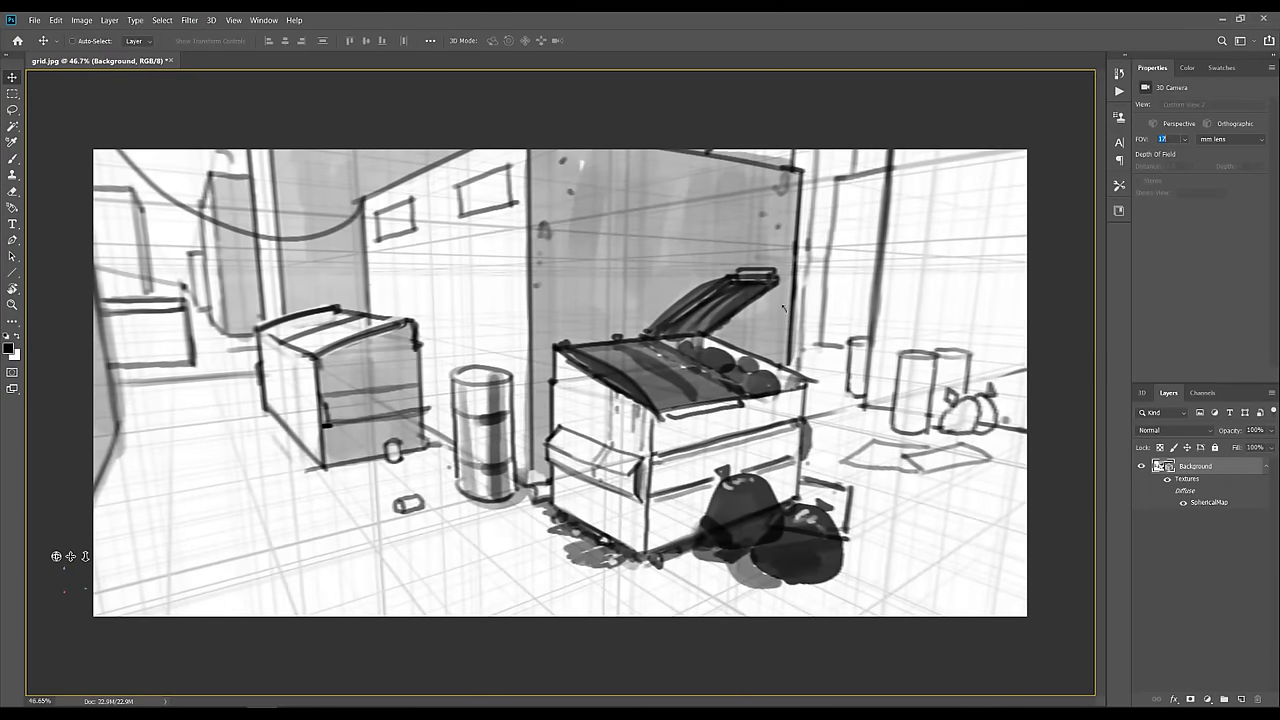
{"action": "mouse_move", "coordinate": [1142, 139]}
{"action": "left_mouse_down"}
{"action": "mouse_move", "coordinate": [1129, 153]}
{"action": "mouse_move", "coordinate": [1131, 142]}
{"action": "left_mouse_up"}
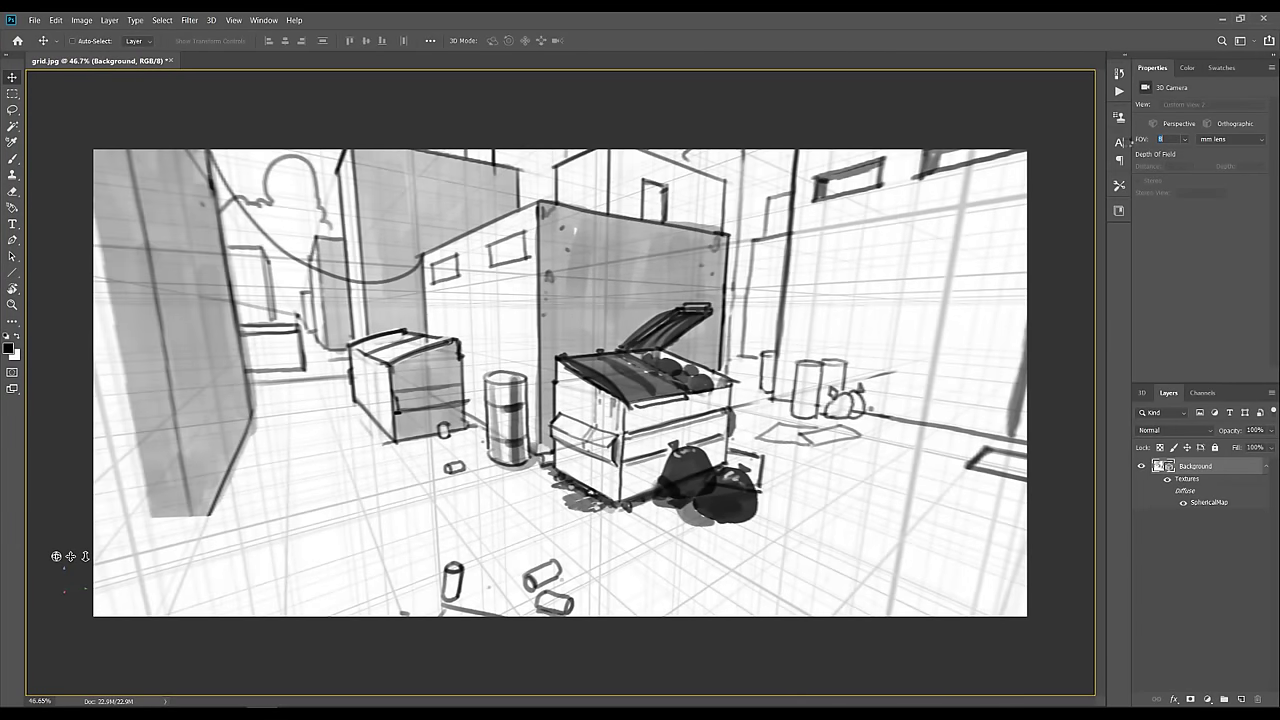
{"action": "mouse_move", "coordinate": [724, 357]}
{"action": "left_mouse_down"}
{"action": "mouse_move", "coordinate": [737, 294]}
{"action": "mouse_move", "coordinate": [771, 291]}
{"action": "mouse_move", "coordinate": [772, 339]}
{"action": "mouse_move", "coordinate": [755, 345]}
{"action": "mouse_move", "coordinate": [737, 300]}
{"action": "mouse_move", "coordinate": [722, 346]}
{"action": "mouse_move", "coordinate": [733, 350]}
{"action": "left_mouse_up"}
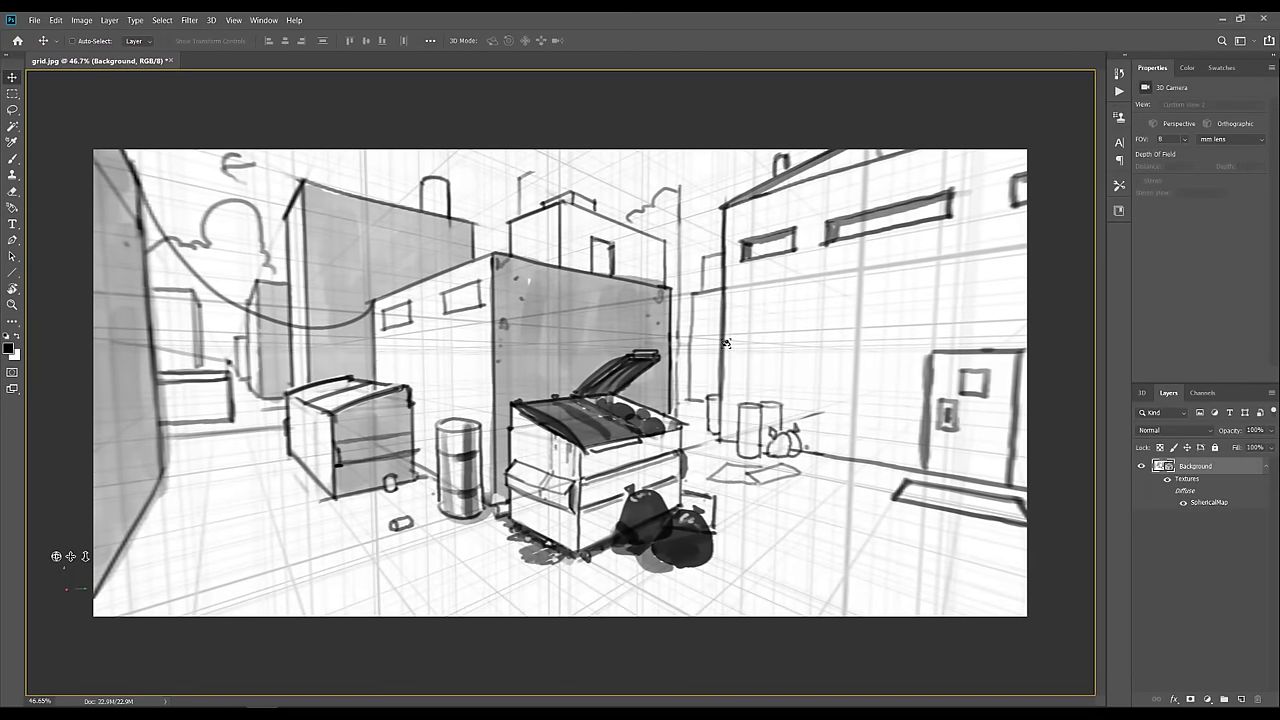